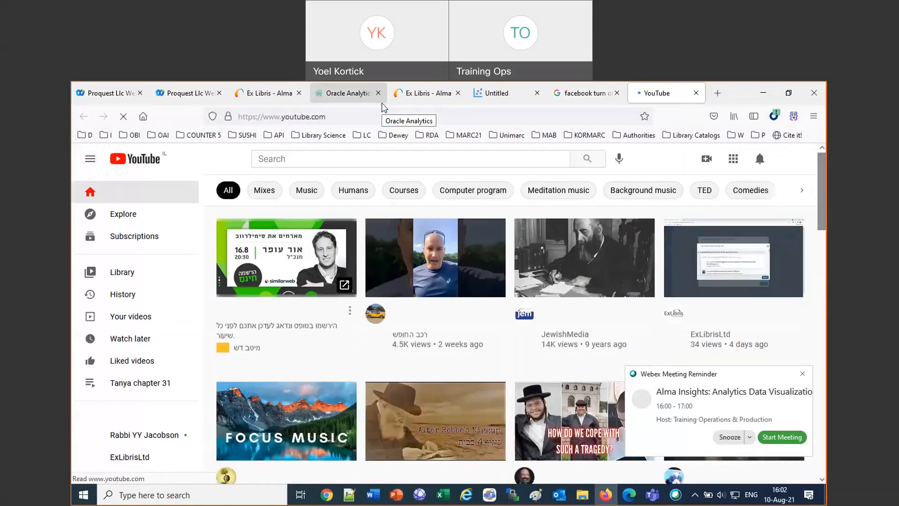
Search YouTube for "ex libruis ltd" and open the ExLibrisLtd channel from the results.
left_click(338, 158)
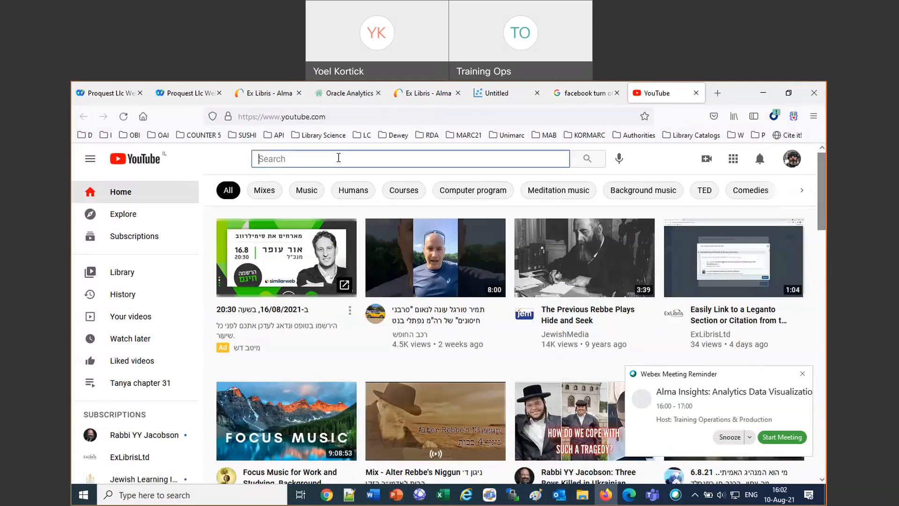
type("ex libruis lt")
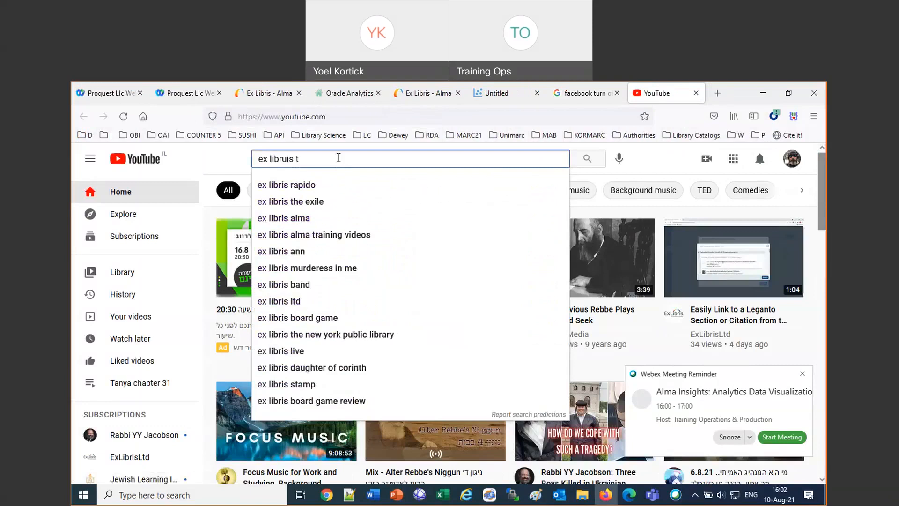
type("d")
key("Return")
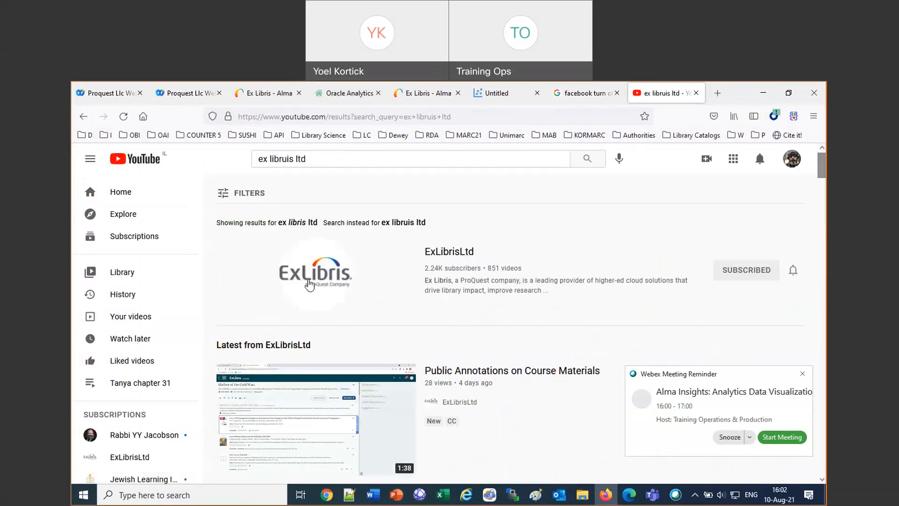
scroll(313, 274, "down", 1)
scroll(314, 276, "down", 7)
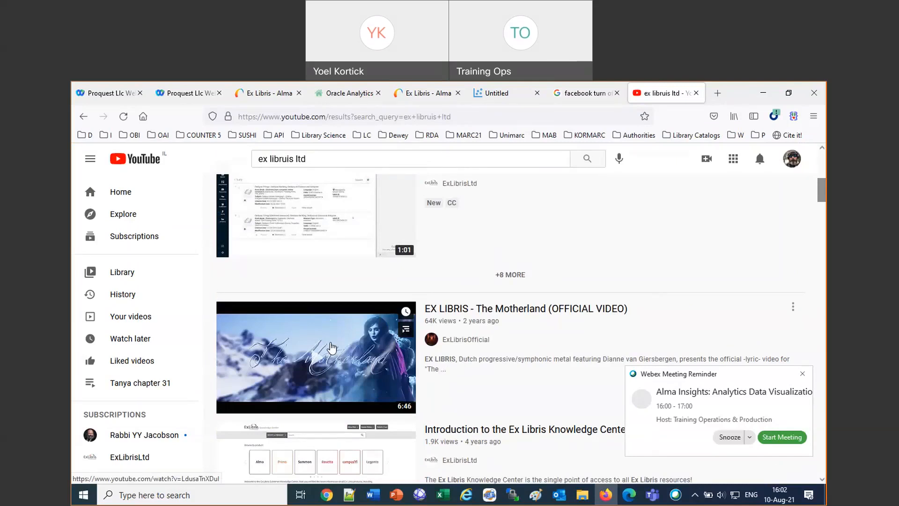
scroll(328, 309, "up", 8)
left_click(327, 275)
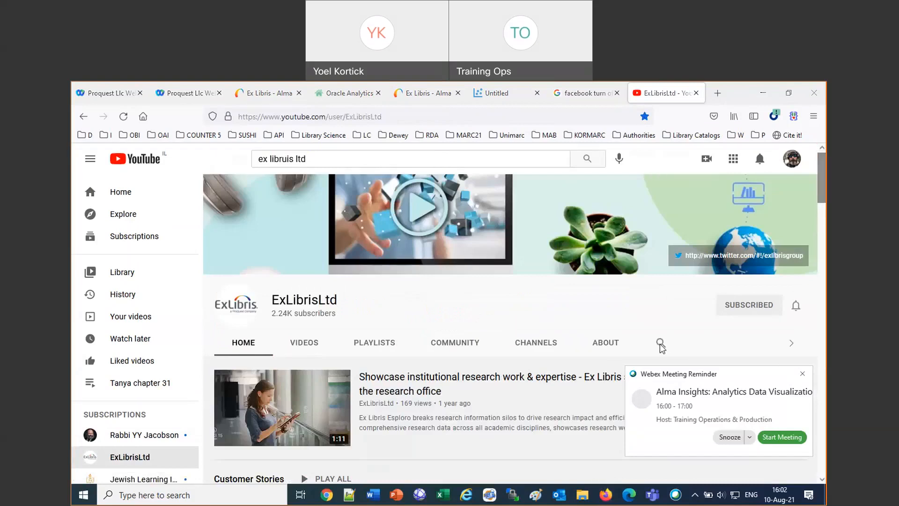
Dismiss the meeting reminder, then search the ExLibrisLtd channel for "data visualization" and look through the listed videos.
left_click(802, 373)
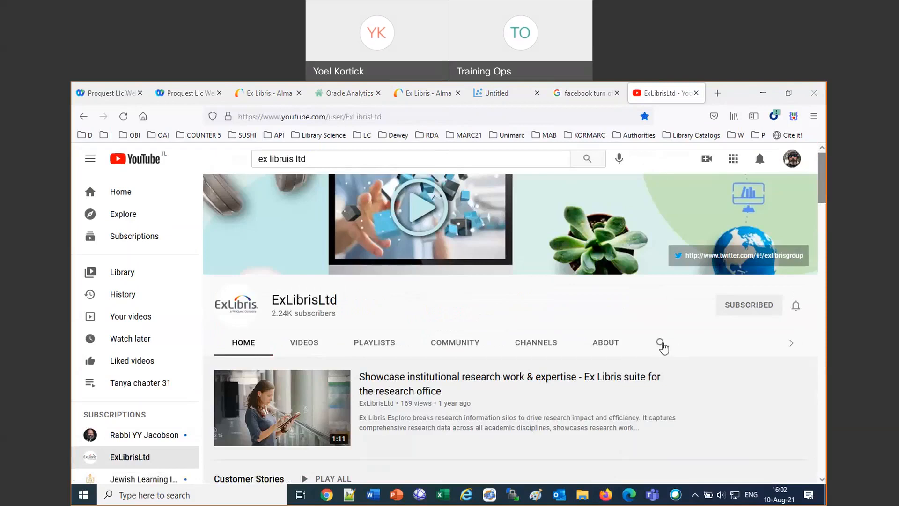
left_click(660, 343)
type("data visulaization")
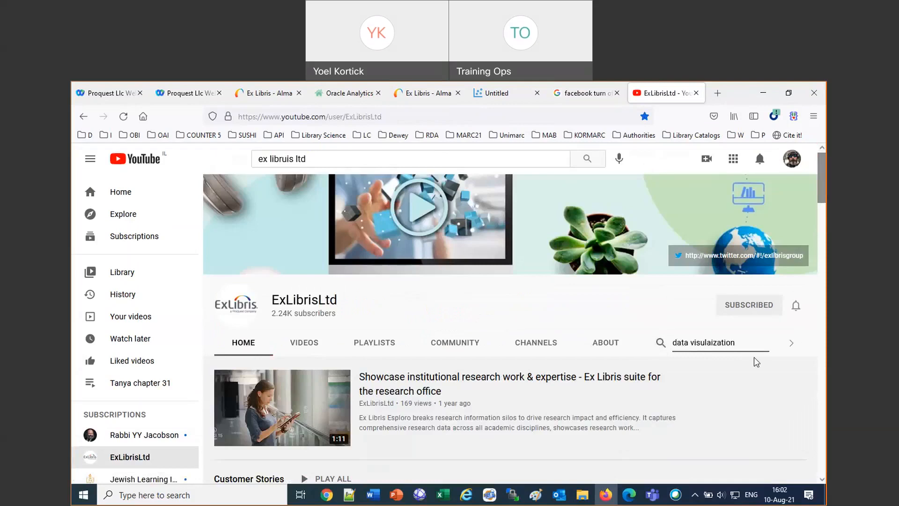
double_click(716, 342)
type("visualization")
key("Return")
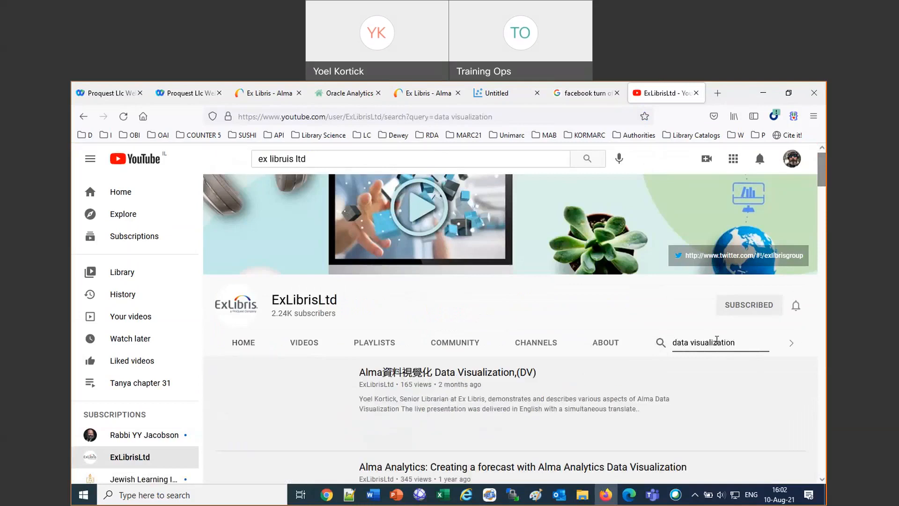
scroll(735, 420, "down", 2)
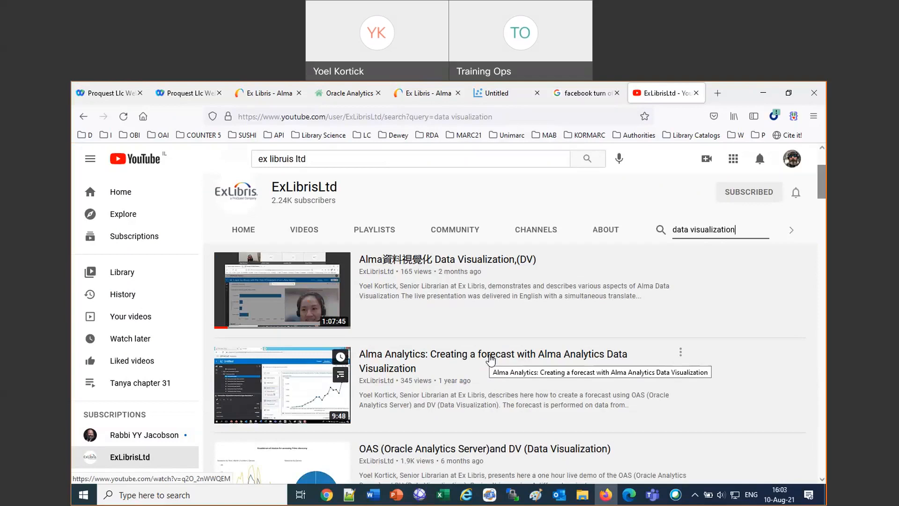
scroll(490, 359, "down", 2)
scroll(496, 337, "down", 2)
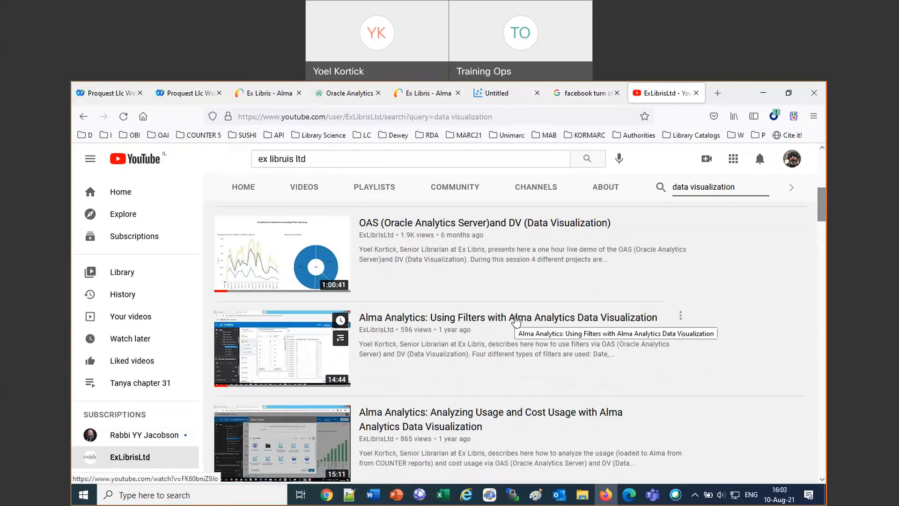
scroll(517, 321, "down", 2)
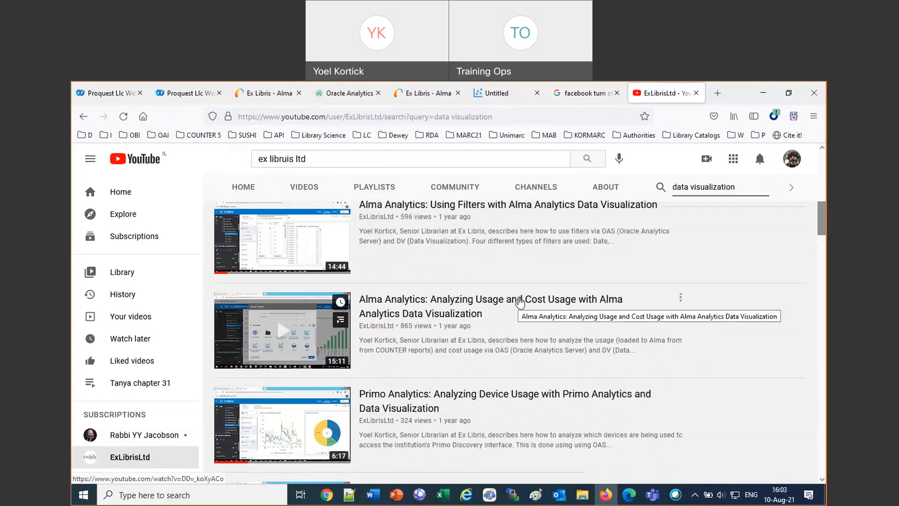
scroll(520, 302, "down", 2)
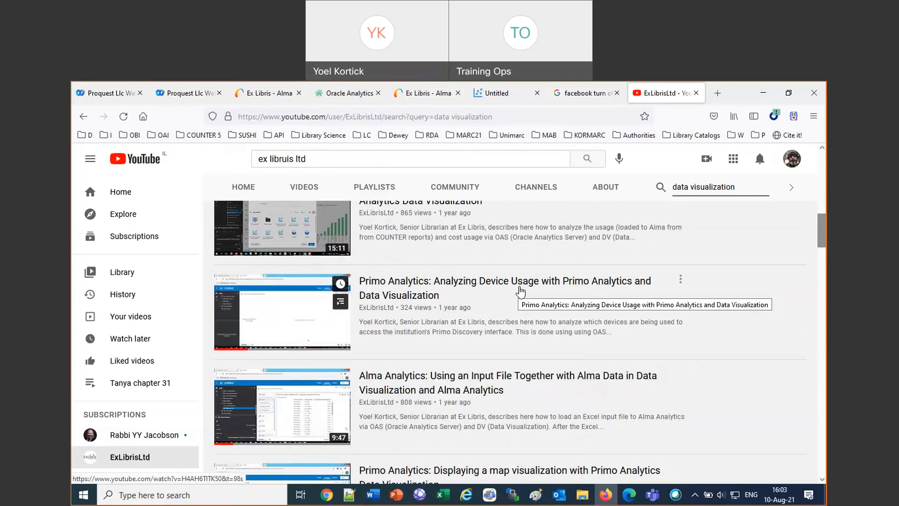
scroll(520, 291, "up", 5)
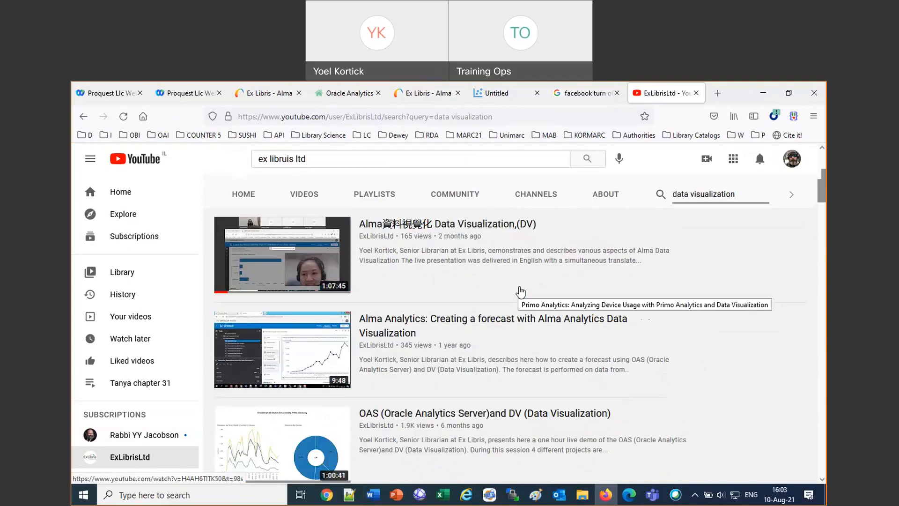
Go to developers.exlibrisgroup.com and open the Developer Network's Tech Blog.
left_click(505, 116)
type("developers.exlibrisgroup.com/")
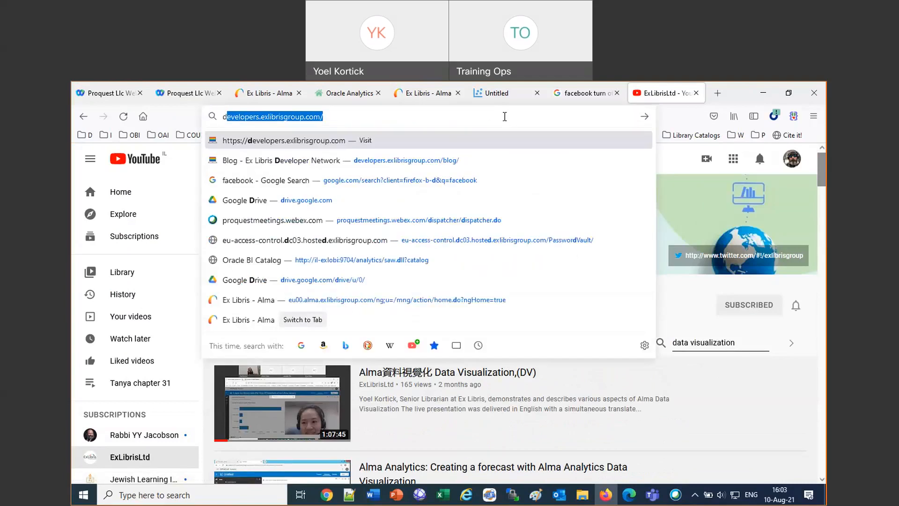
key("Return")
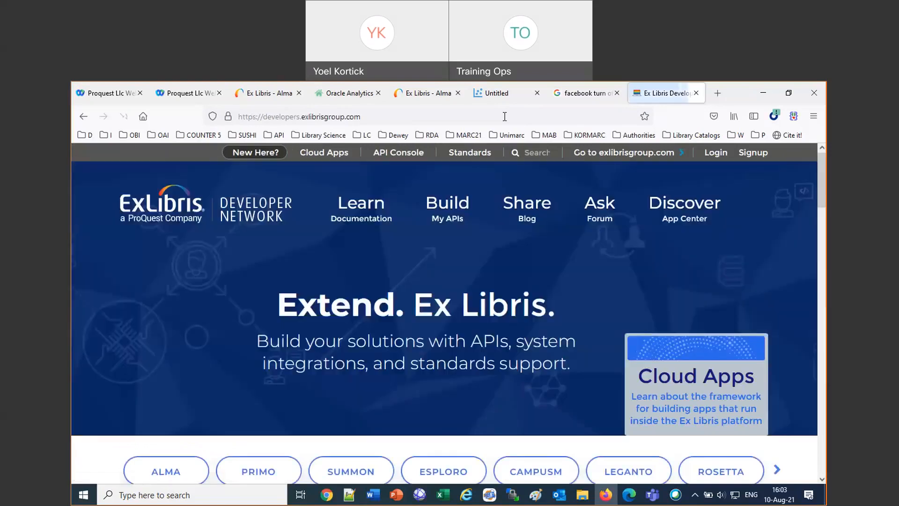
left_click(528, 220)
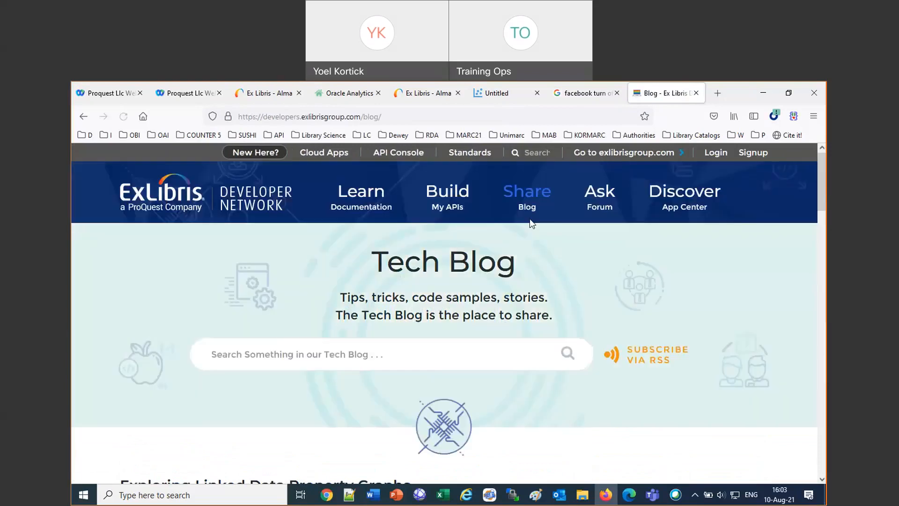
Search the Tech Blog for "data visualization".
left_click(440, 356)
type("dat")
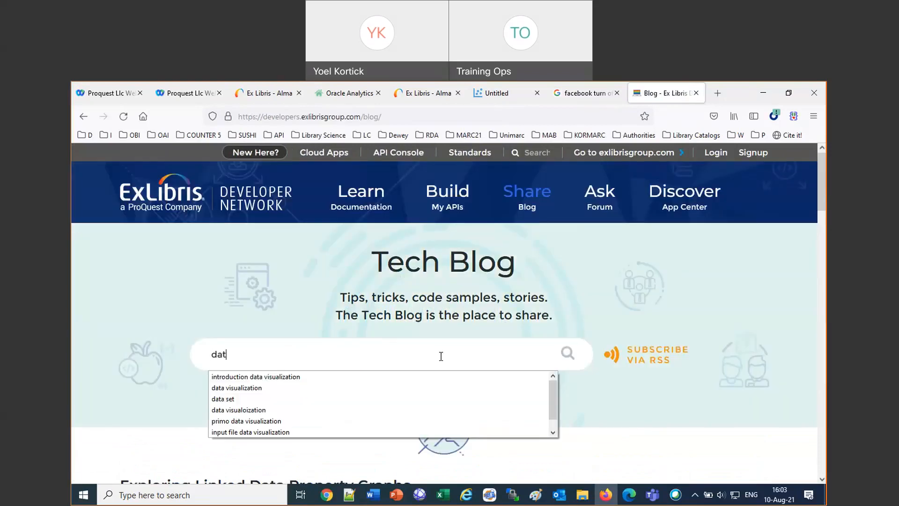
left_click(307, 389)
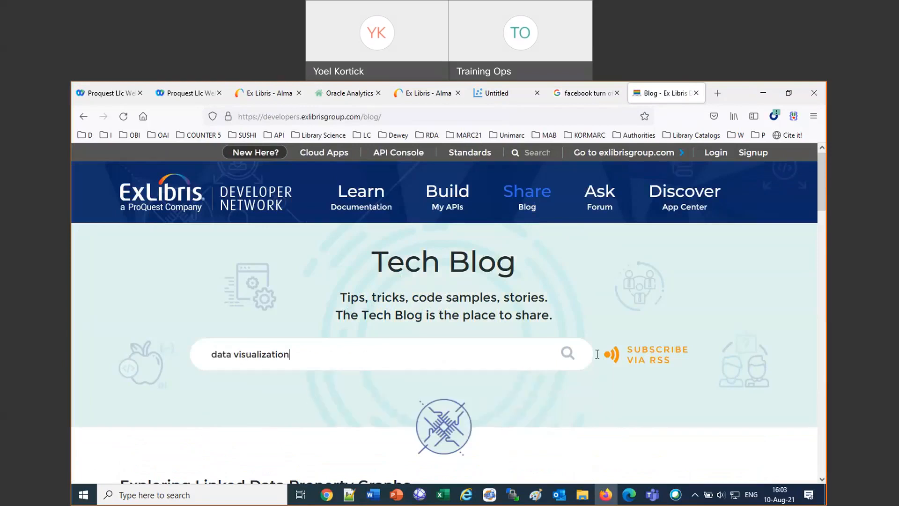
left_click(566, 354)
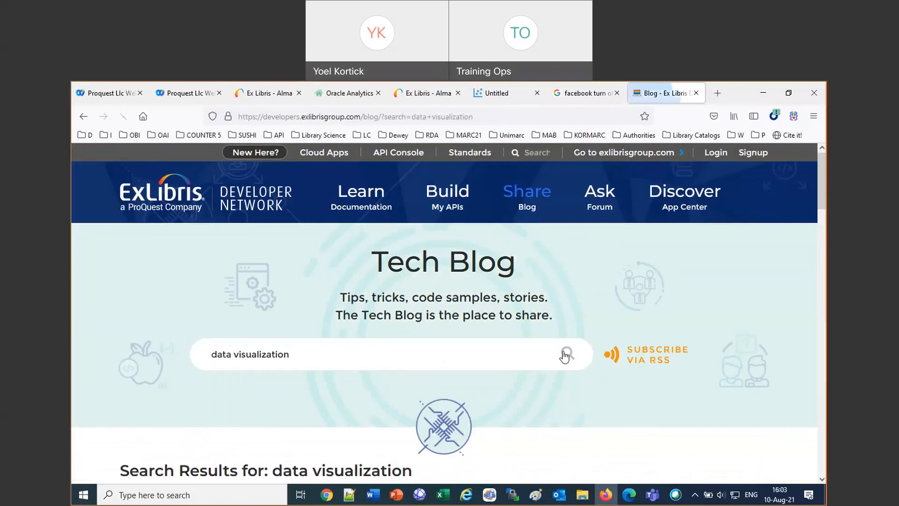
Examine the blog search results, highlighting the titles of the posts on Alma Analytics Data Visualization.
scroll(565, 355, "down", 2)
scroll(565, 354, "down", 3)
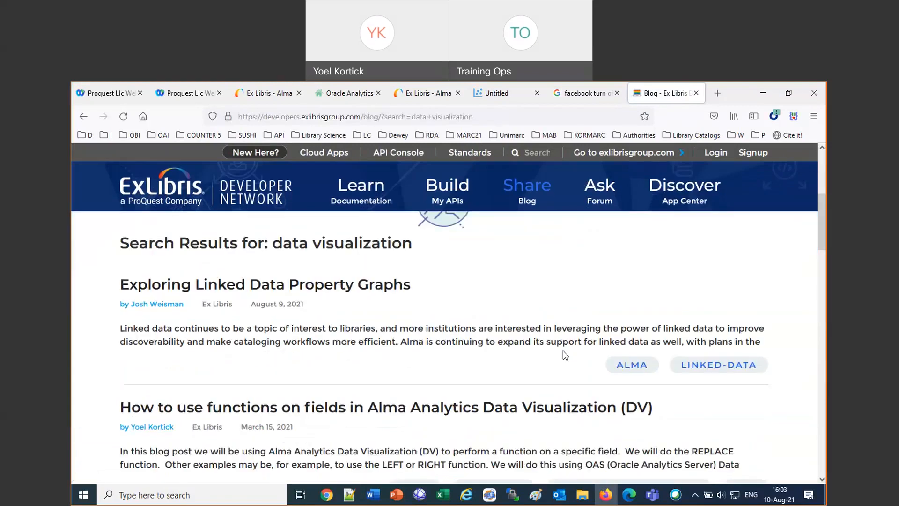
scroll(562, 350, "down", 2)
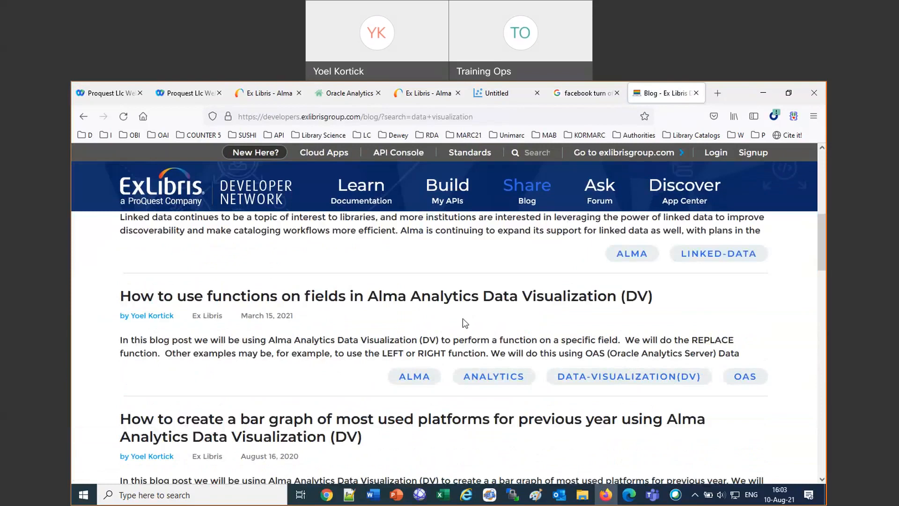
left_click_drag(121, 295, 318, 297)
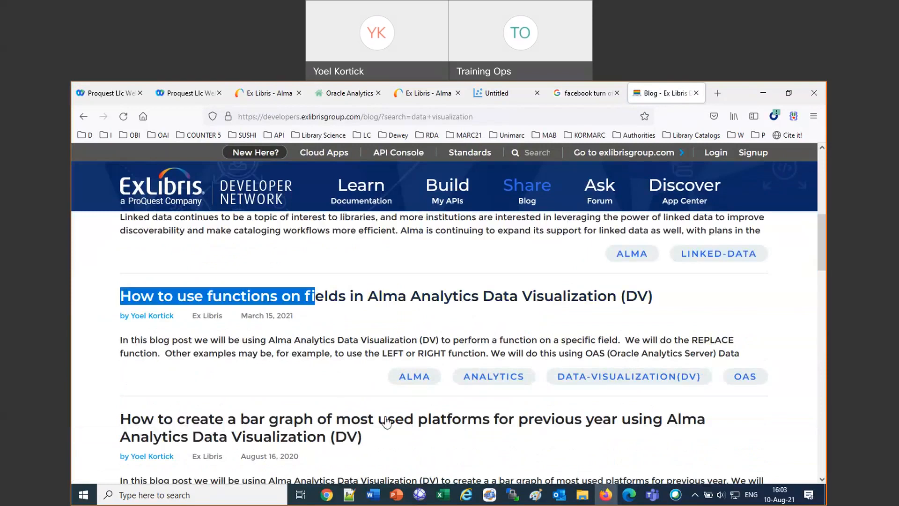
scroll(386, 422, "down", 2)
left_click_drag(116, 296, 504, 321)
scroll(510, 322, "down", 4)
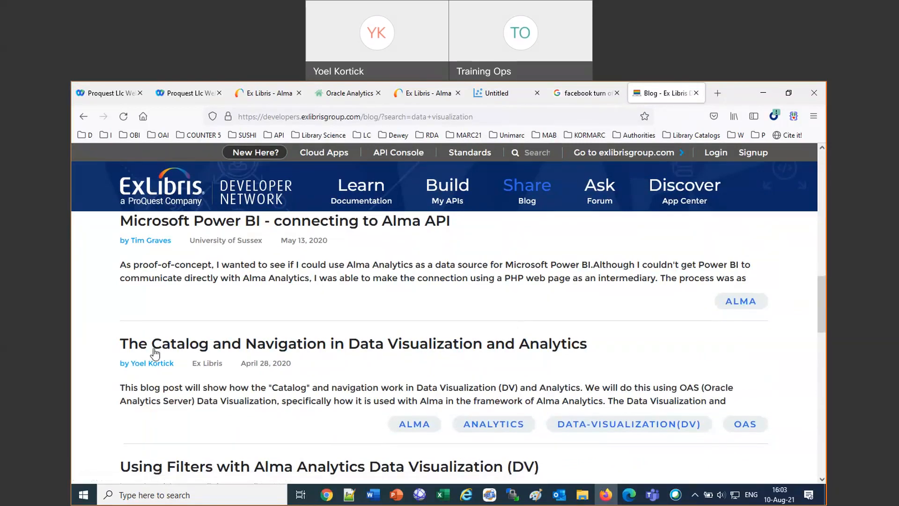
left_click_drag(118, 344, 625, 344)
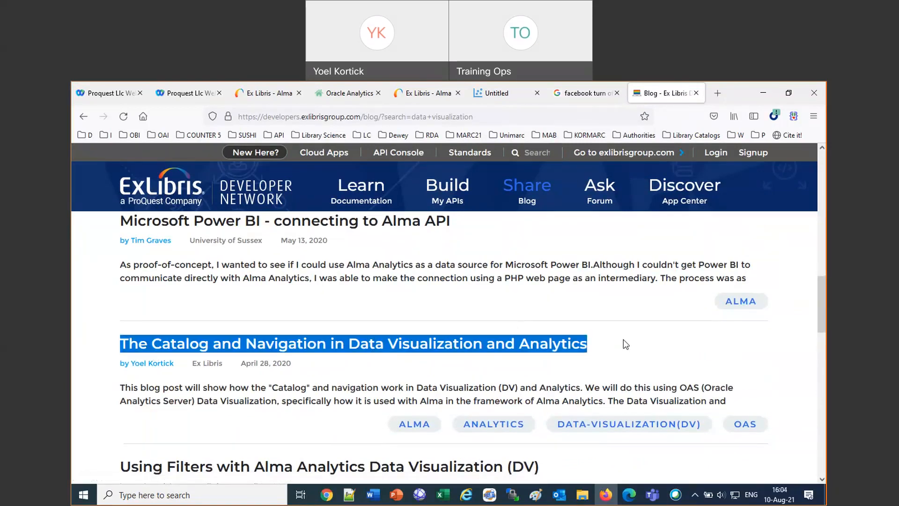
scroll(623, 345, "down", 2)
left_click_drag(102, 356, 626, 364)
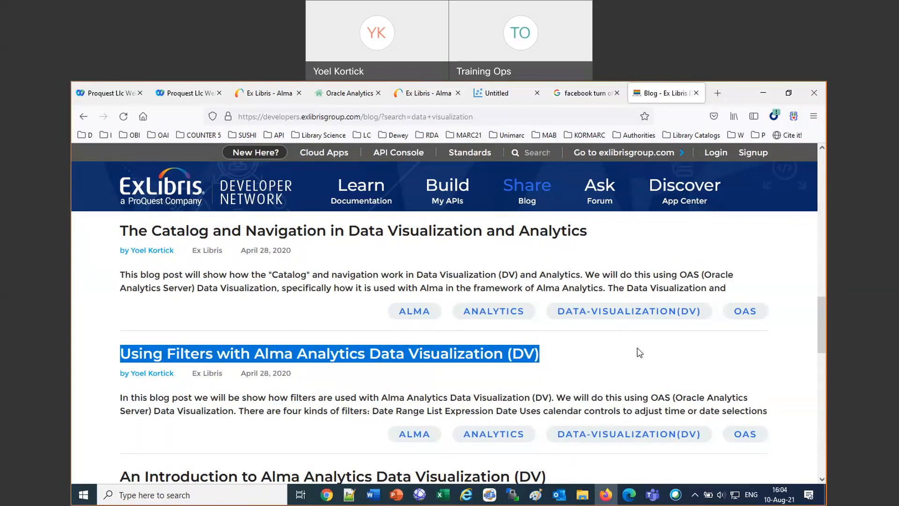
Close the Facebook search page and switch to the otago Alma site.
left_click(617, 93)
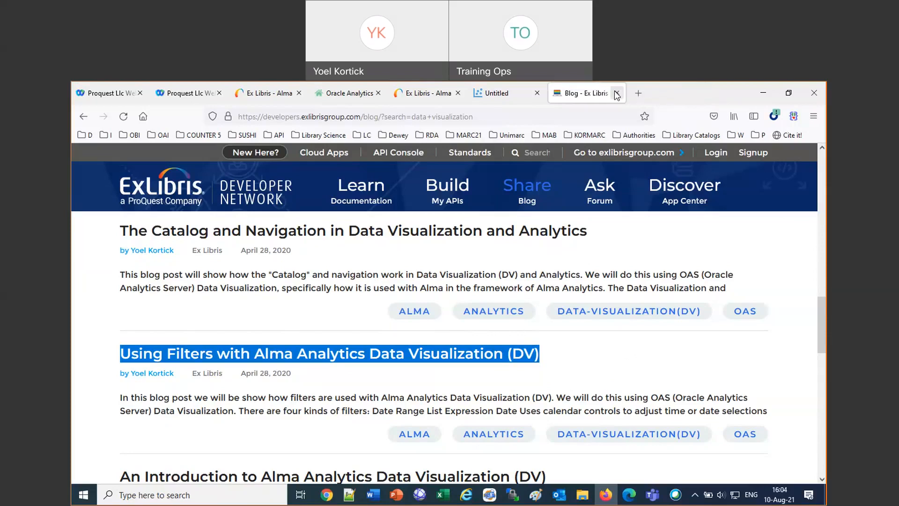
left_click(272, 104)
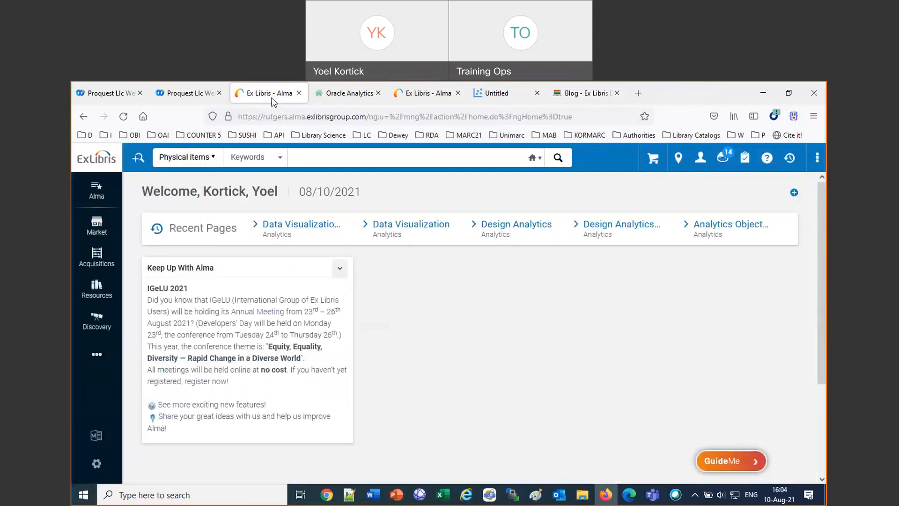
left_click(468, 96)
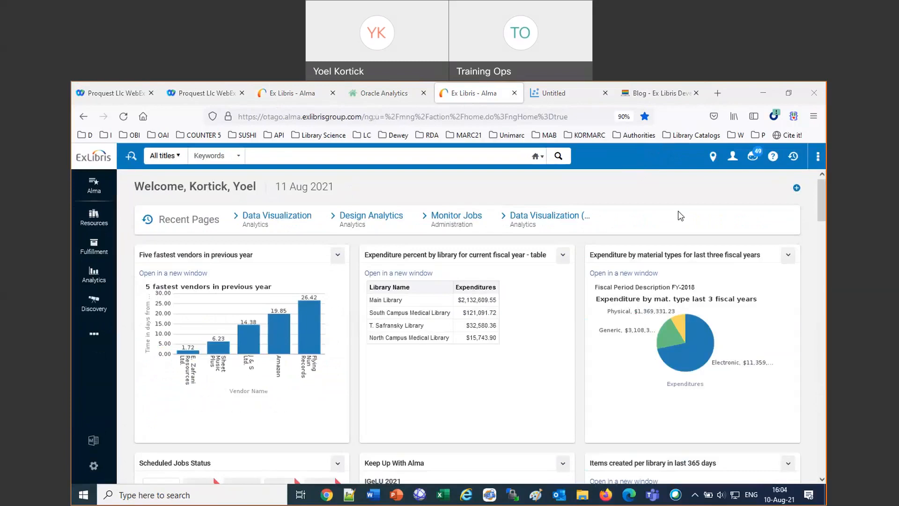
View Alma's help options with the instance details, and display the Analytics options and reports.
left_click(772, 160)
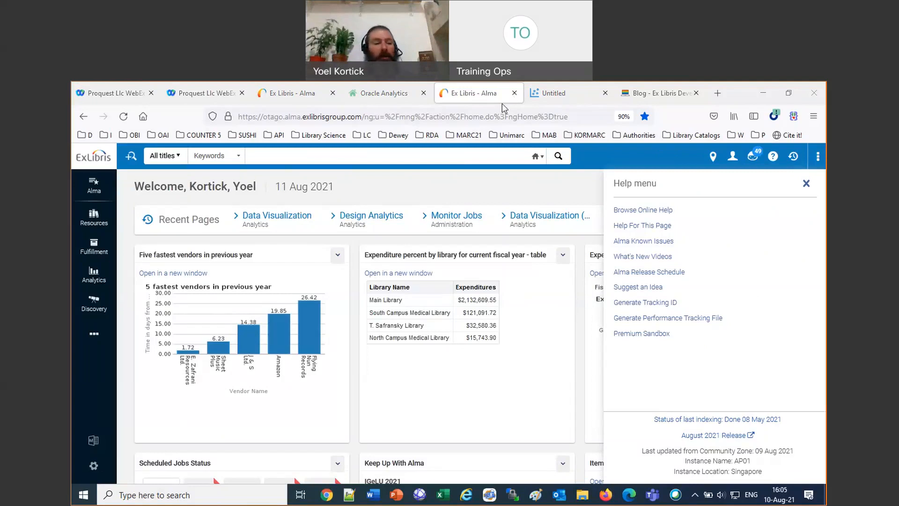
left_click(94, 276)
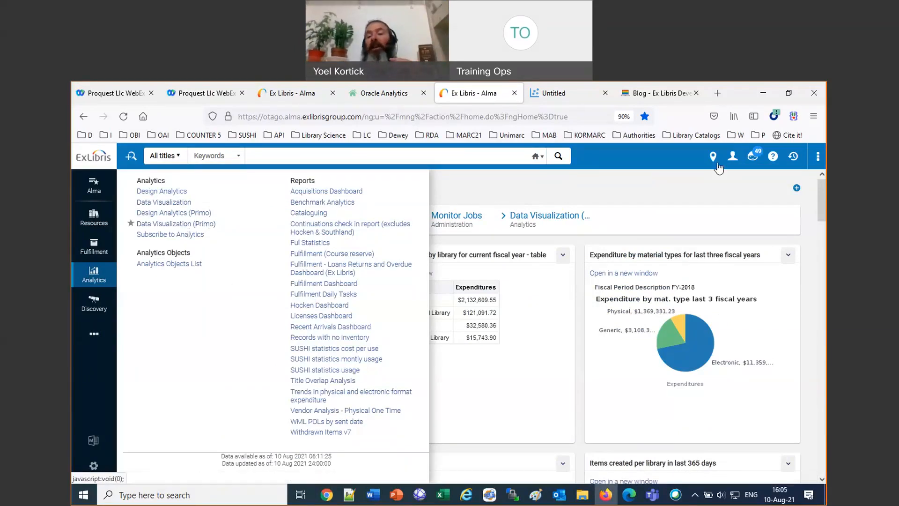
Open the signed-in user's details and display the list of new roles that can be added to the account.
left_click(731, 159)
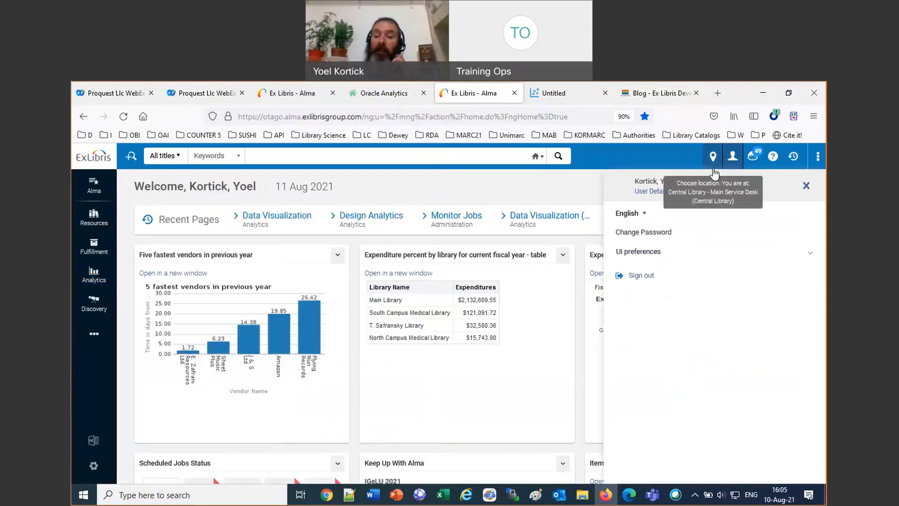
left_click(654, 191)
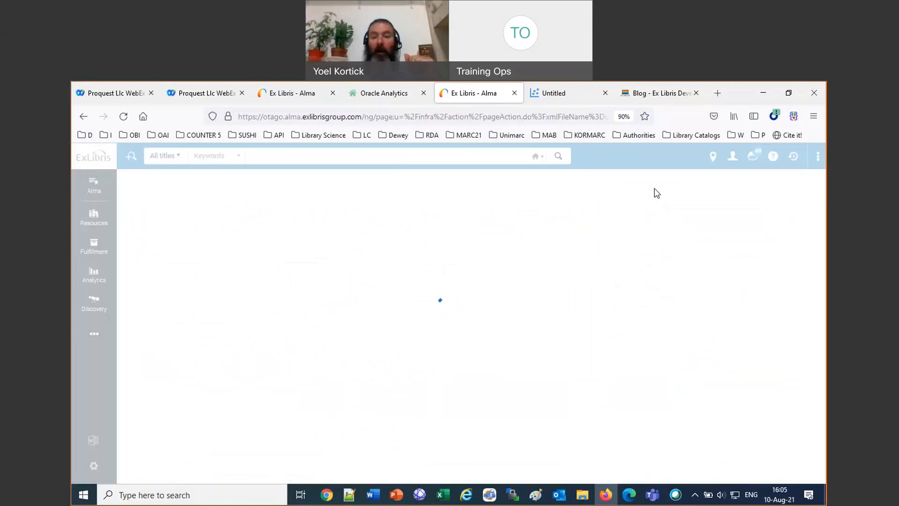
scroll(496, 421, "down", 4)
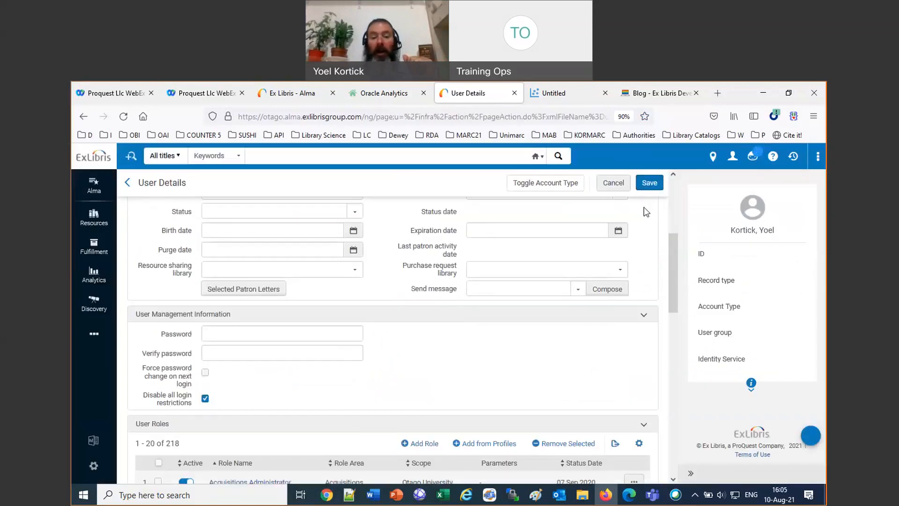
left_click(418, 442)
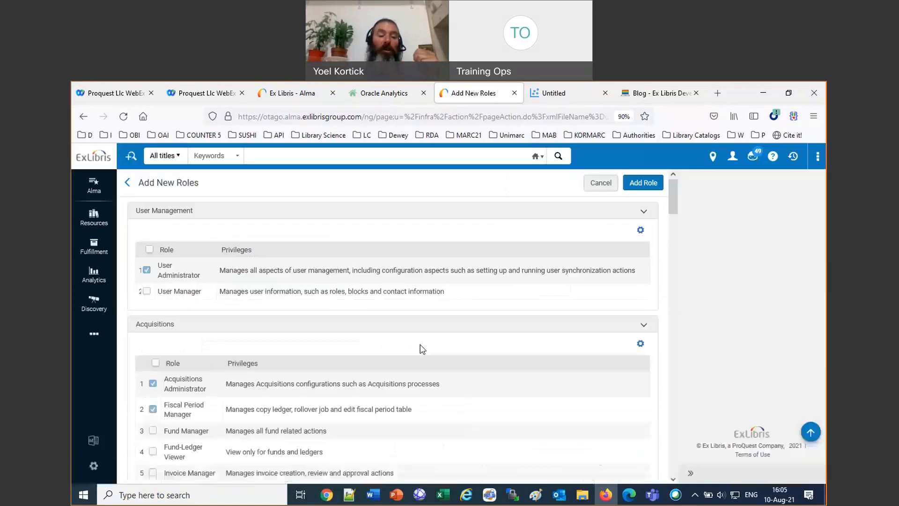
Find "desi" in the list of available roles and cancel out of both the role selection and the user details.
key("ctrl+f")
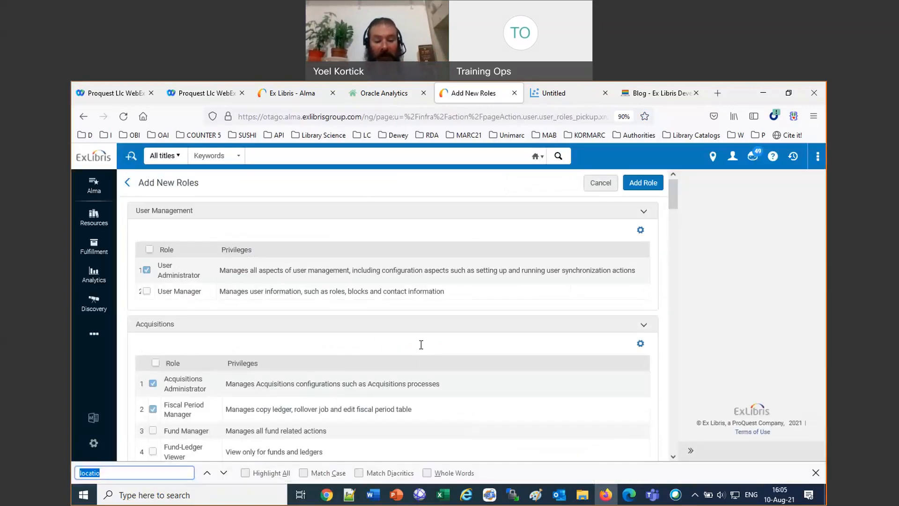
type("desi")
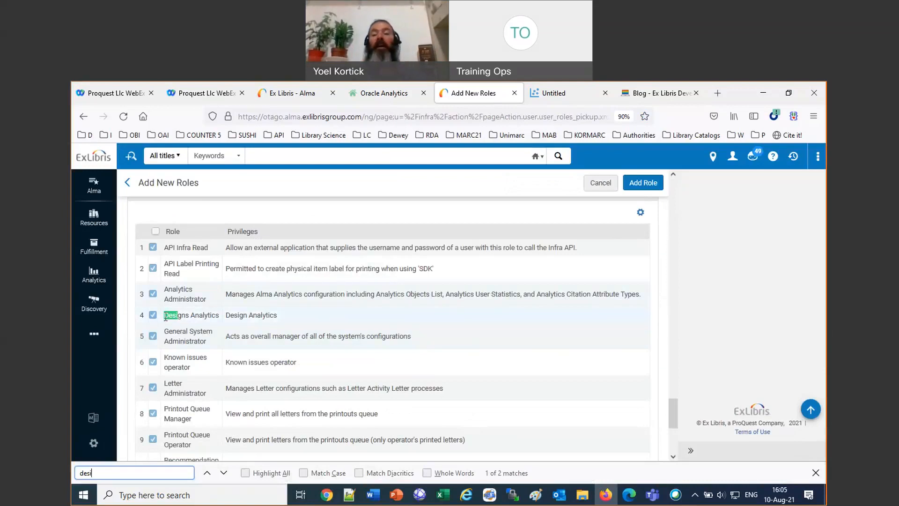
left_click(595, 185)
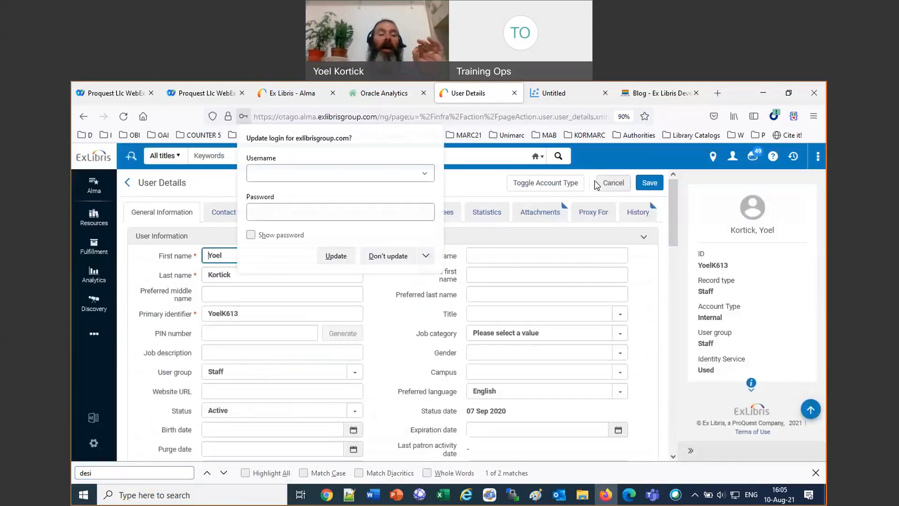
left_click(610, 184)
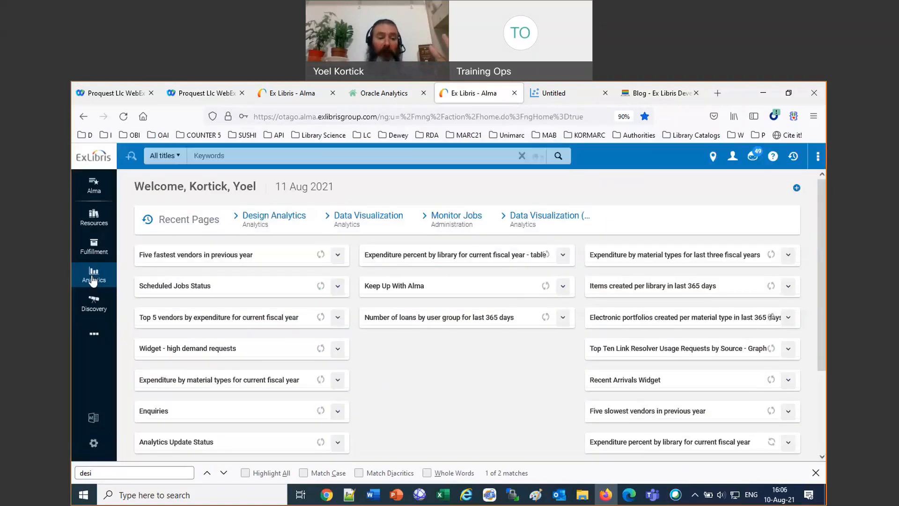
Open Alma's Data Visualization for Analytics and create a new project.
left_click(92, 277)
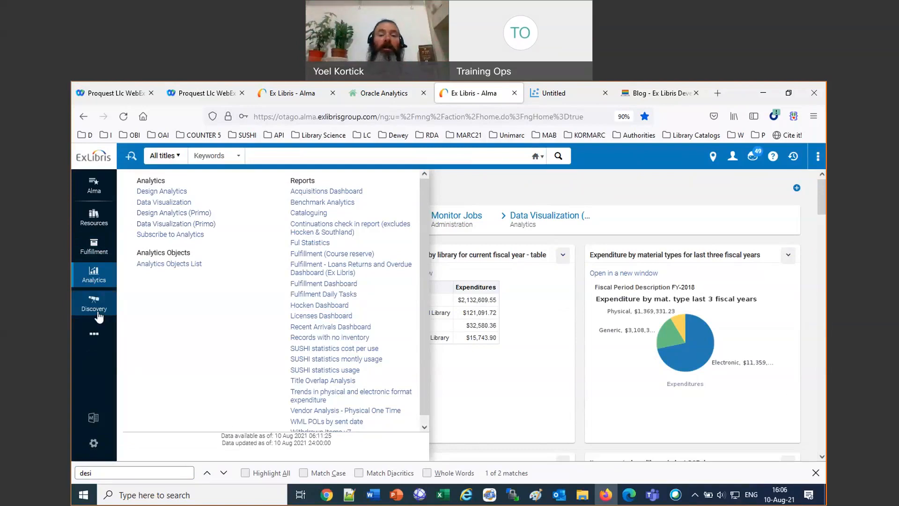
left_click(156, 205)
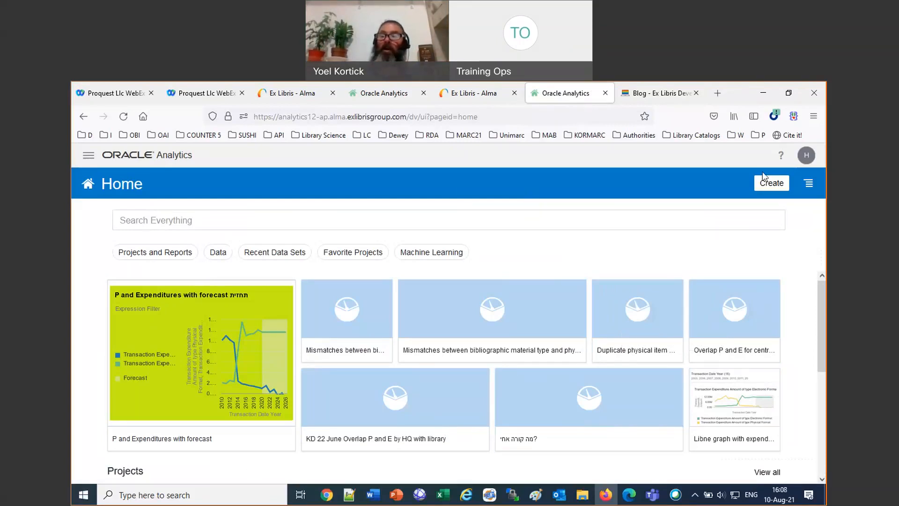
left_click(776, 188)
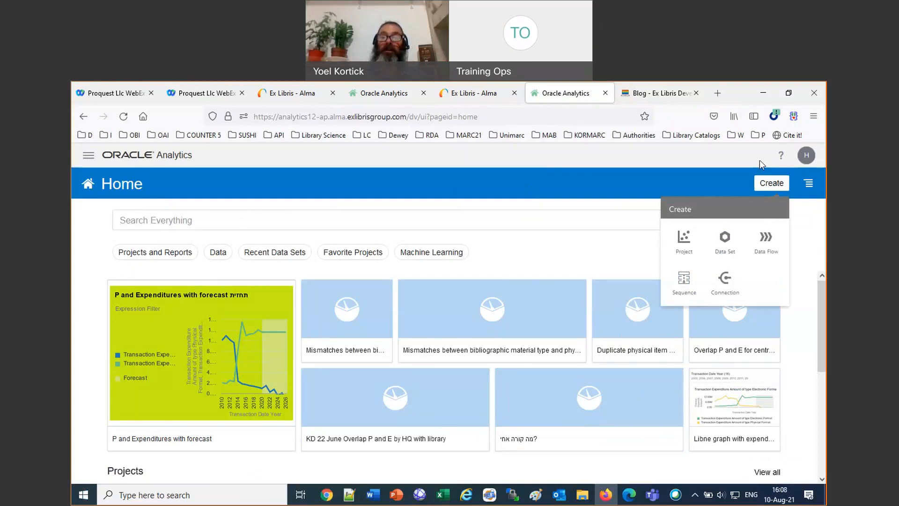
left_click(680, 253)
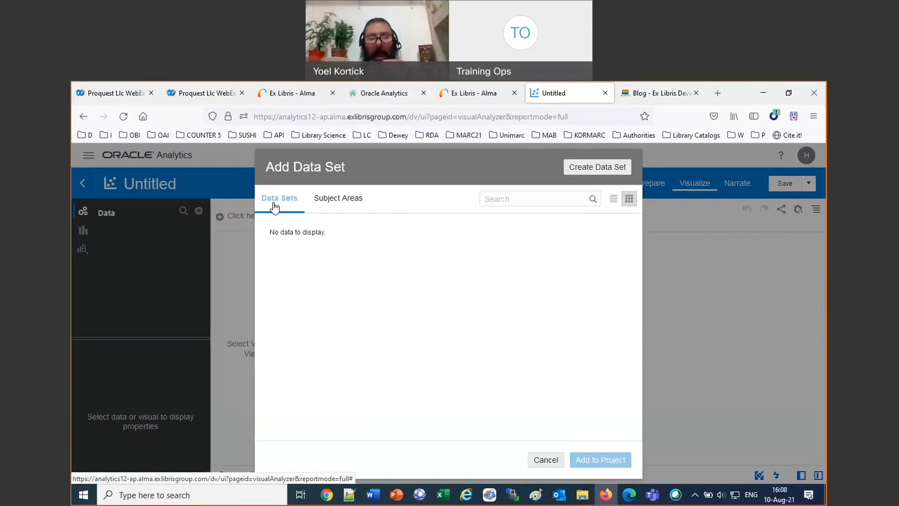
Display the available subject areas as a list and look through them.
left_click(340, 201)
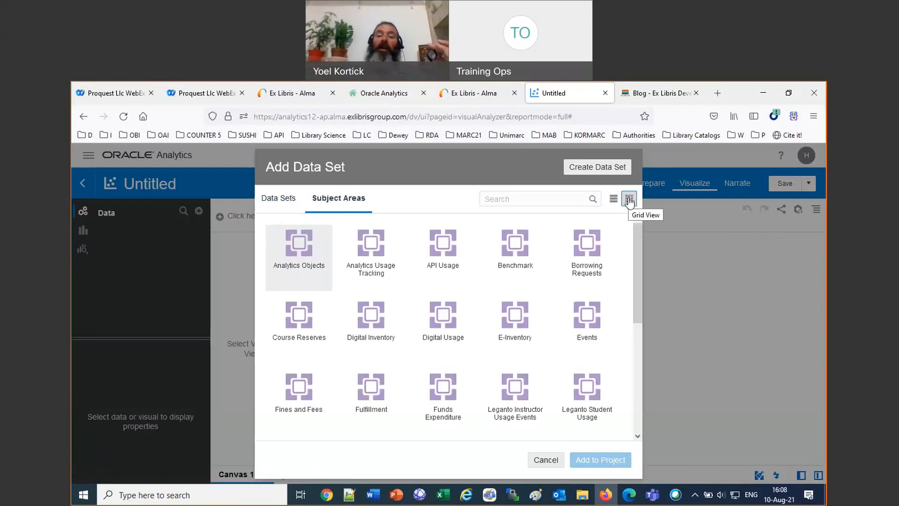
left_click(614, 200)
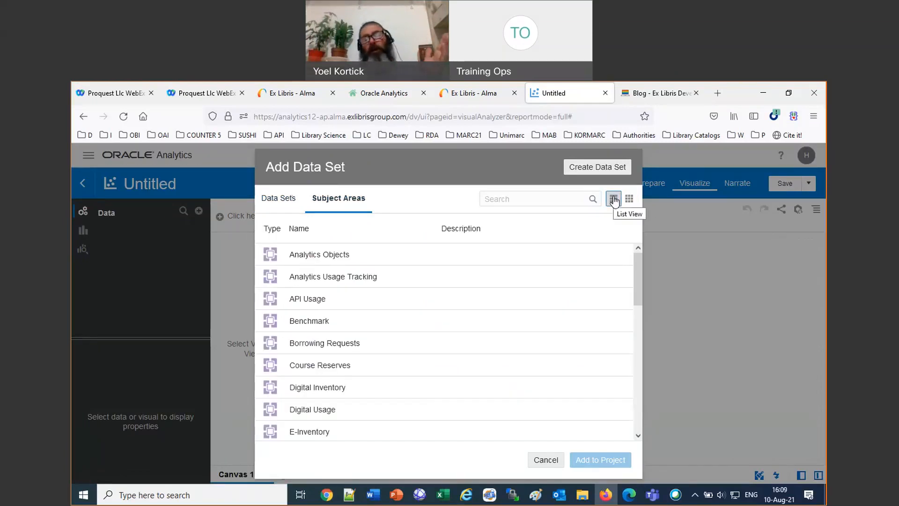
scroll(543, 325, "down", 10)
scroll(546, 325, "up", 10)
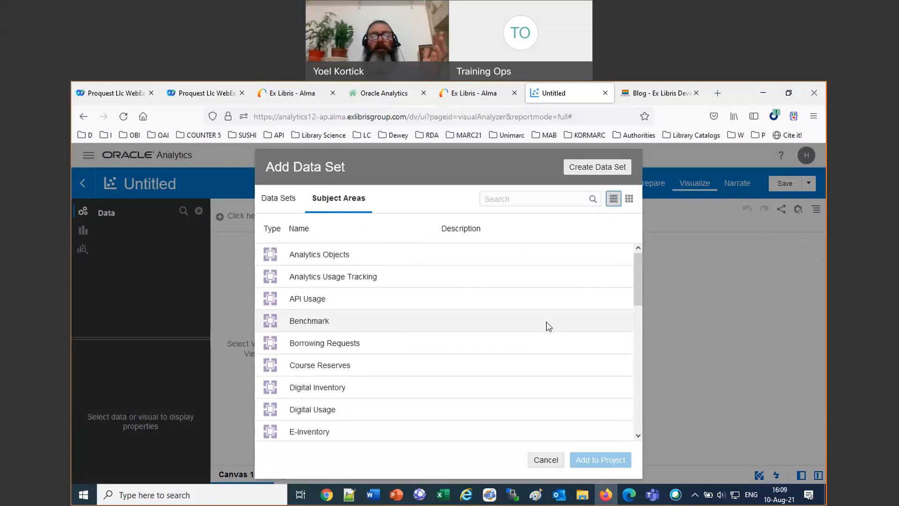
Search the subject areas for "exp" and clear the search.
left_click(531, 197)
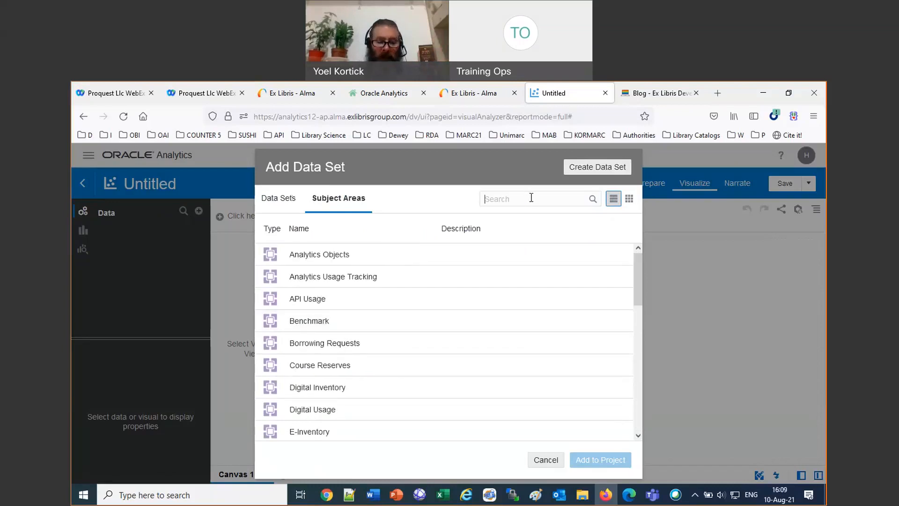
type("exp")
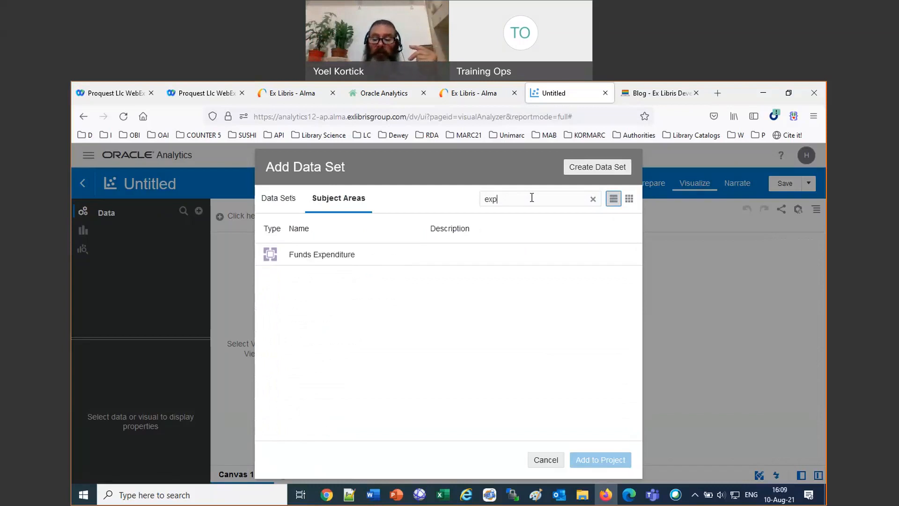
key("BackSpace")
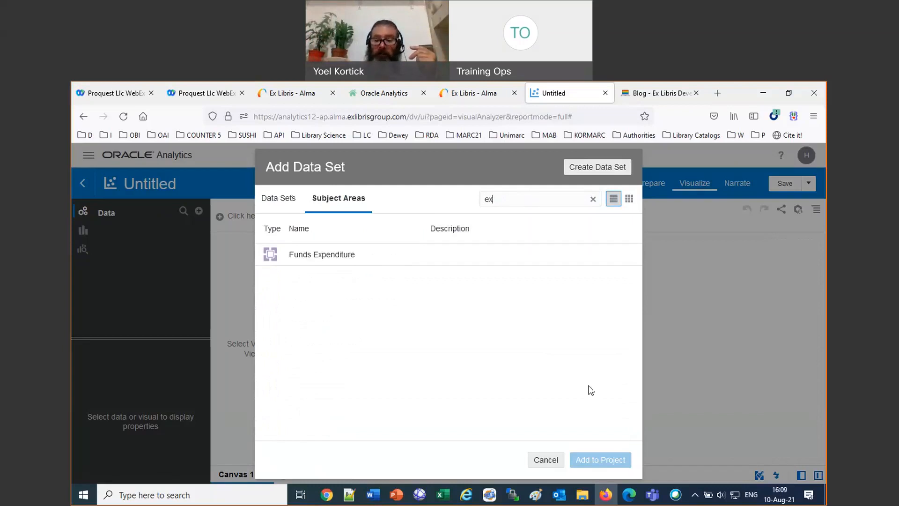
key("BackSpace")
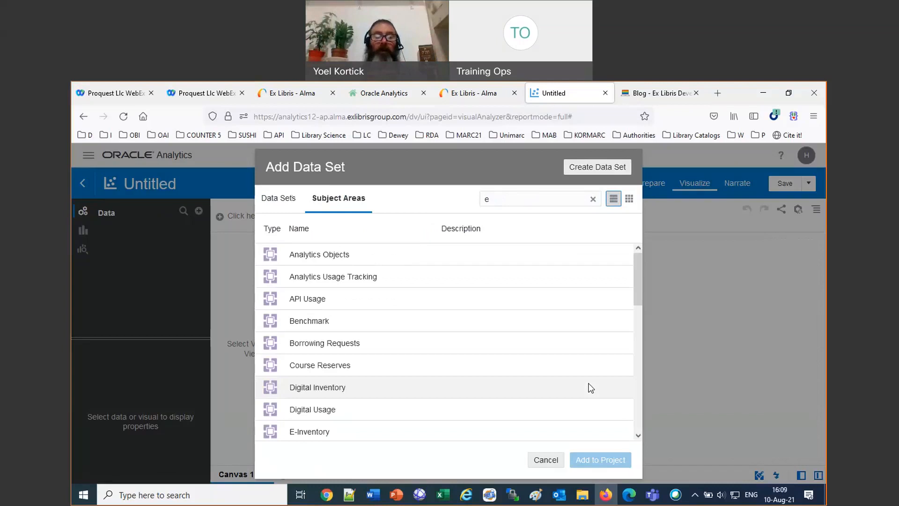
key("BackSpace")
Search the subject areas for "fun" and add Funds Expenditure to the project.
type("f")
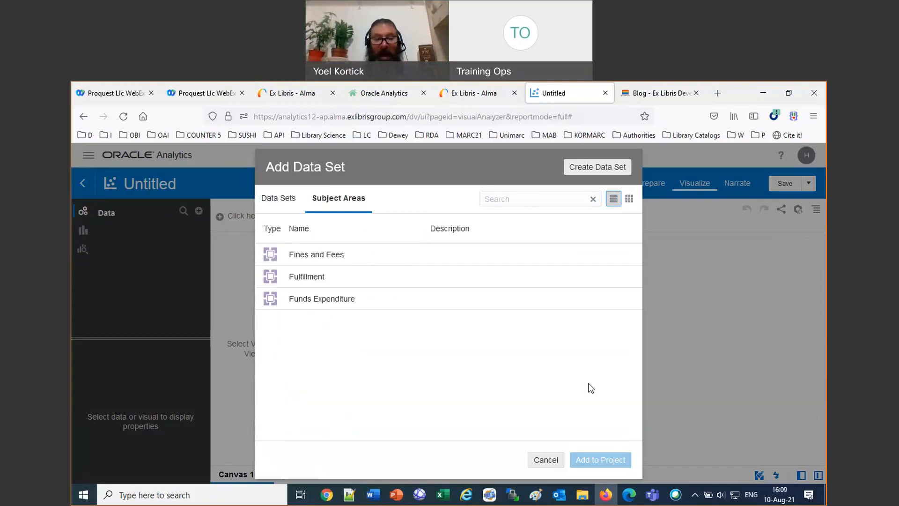
type("un")
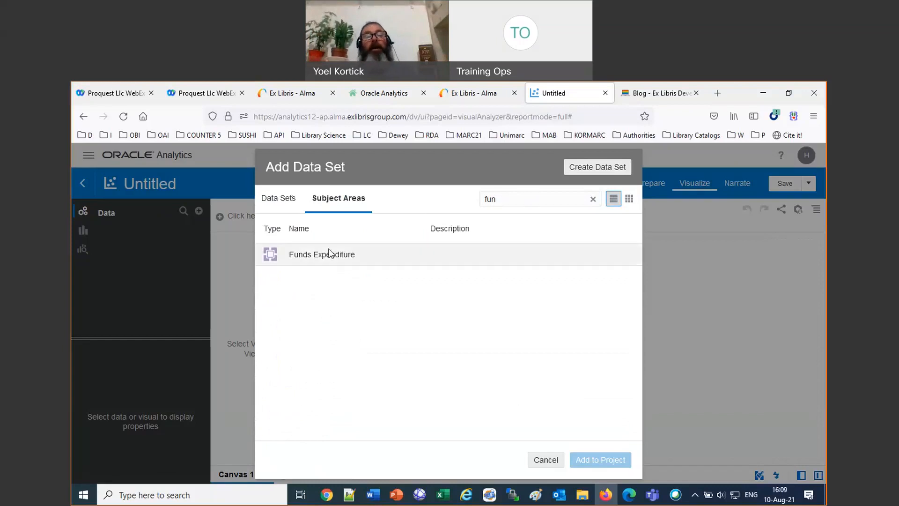
left_click(266, 253)
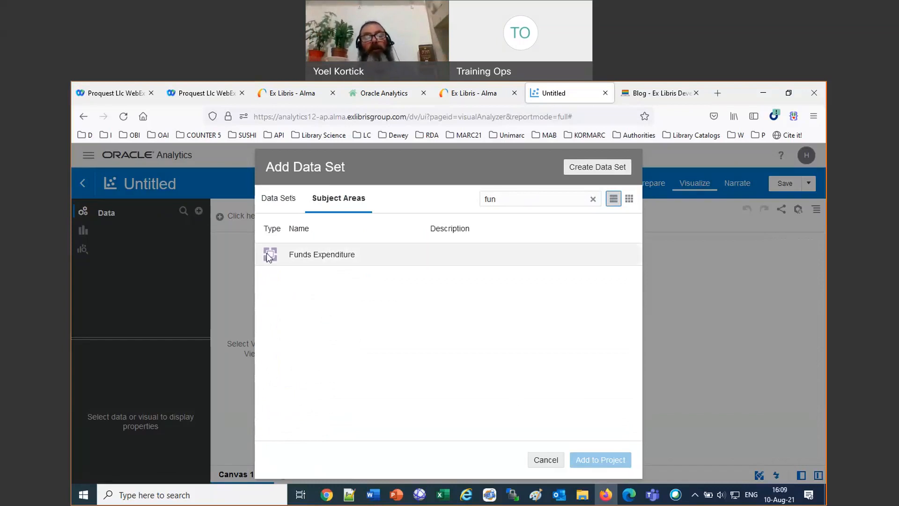
left_click(612, 459)
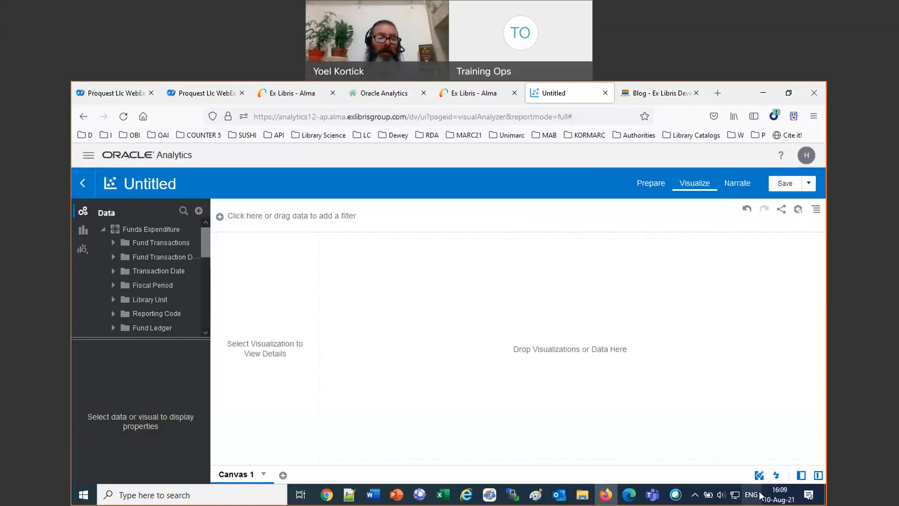
Widen the data area and select the Fund Transactions measures Transaction Expenditure Amount of type Electronic Format and of type Physical Format.
left_click_drag(210, 268, 445, 301)
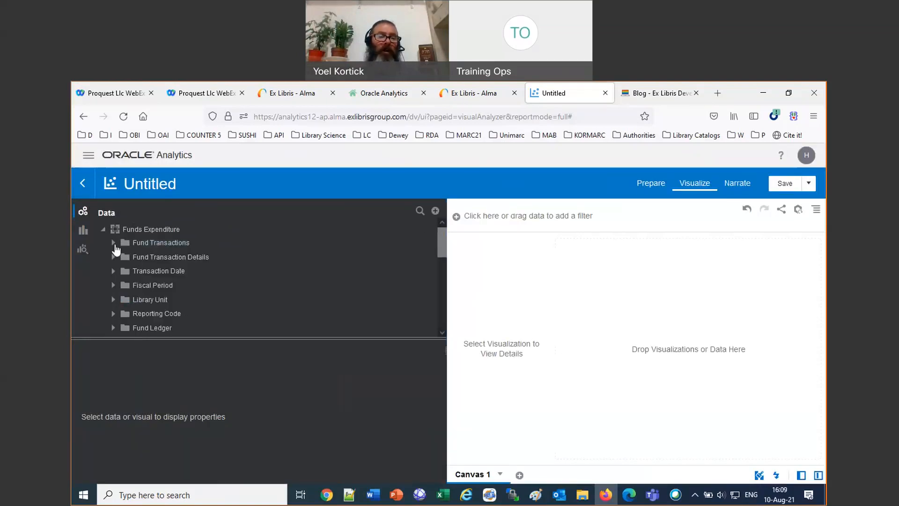
left_click(128, 237)
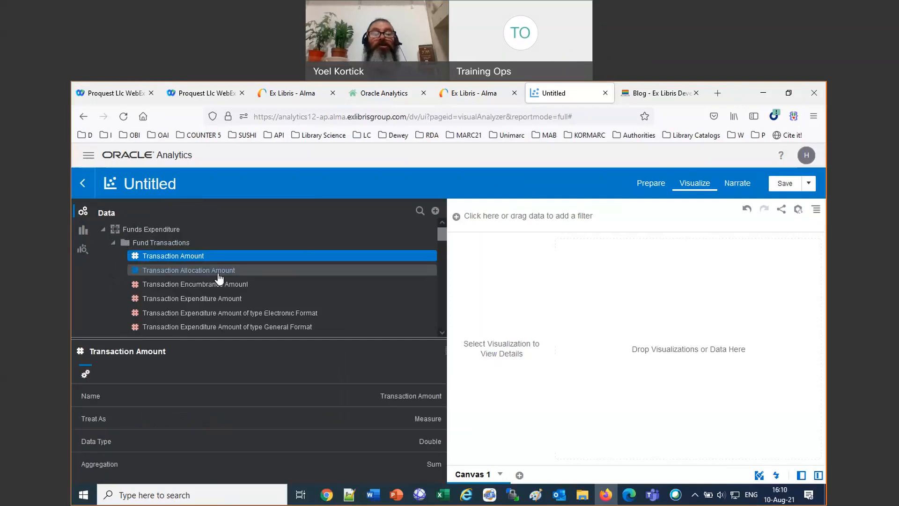
left_click(295, 313)
left_click(440, 333)
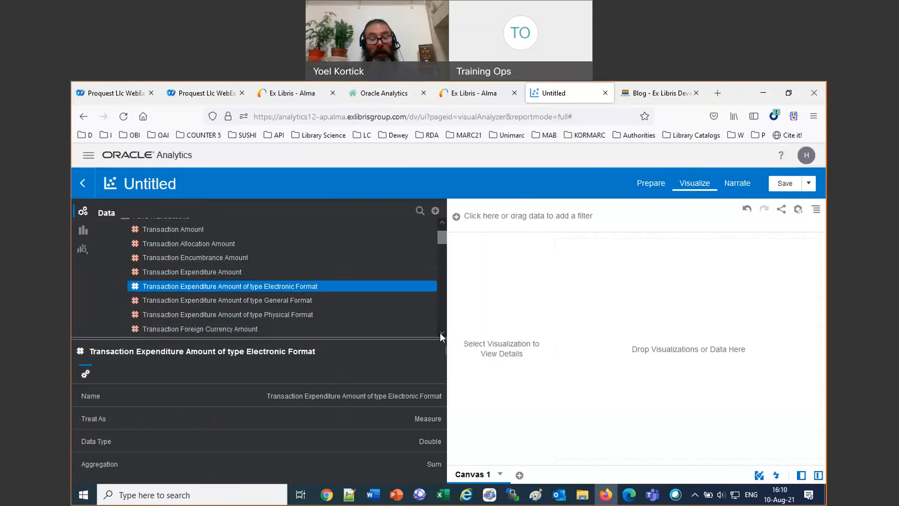
left_click(303, 319, "ctrl")
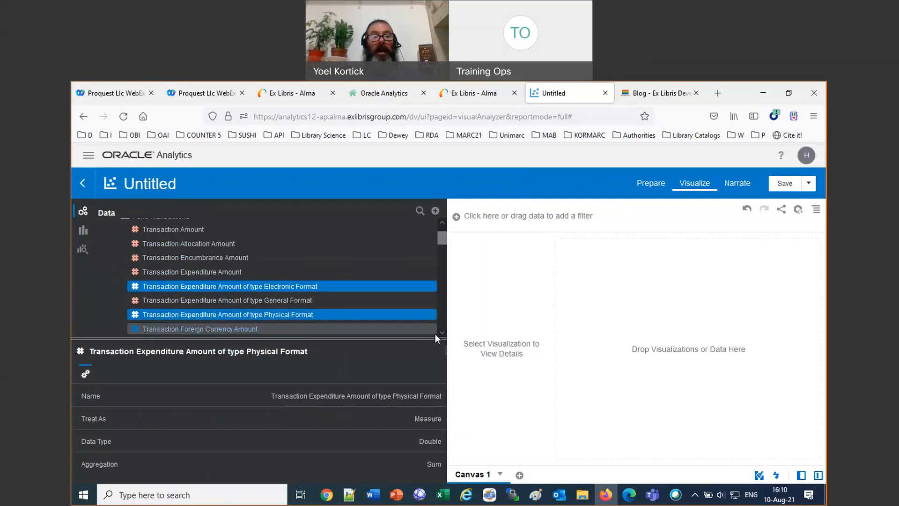
Expand the Transaction Date folder and add Transaction Date Year to the selected expenditure measures.
scroll(440, 330, "down", 10)
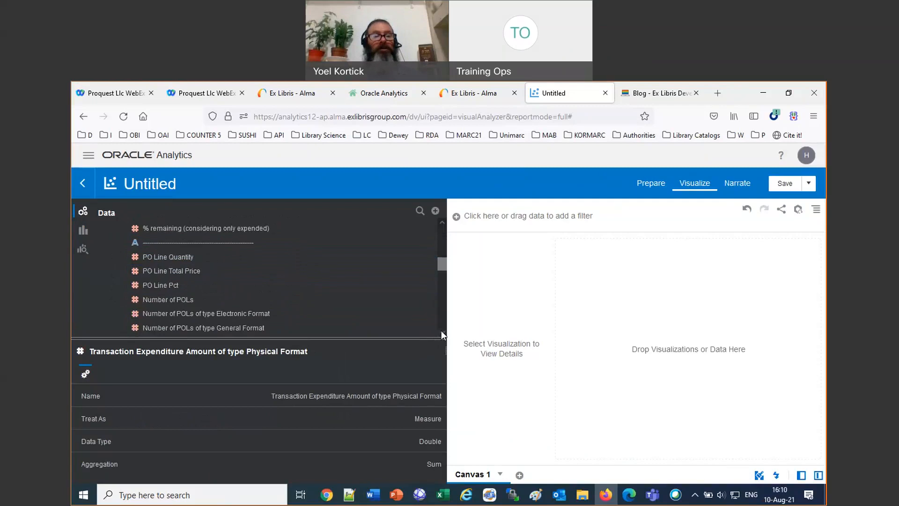
scroll(441, 331, "down", 5)
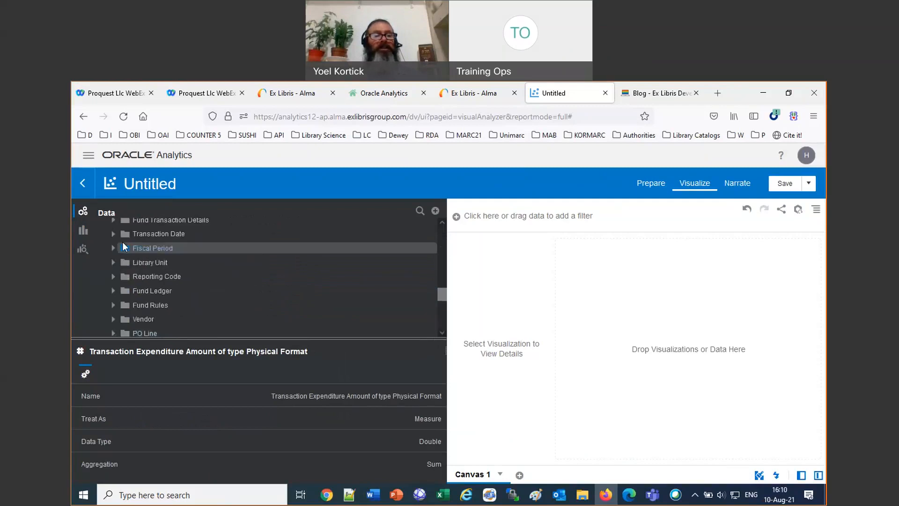
left_click(113, 235)
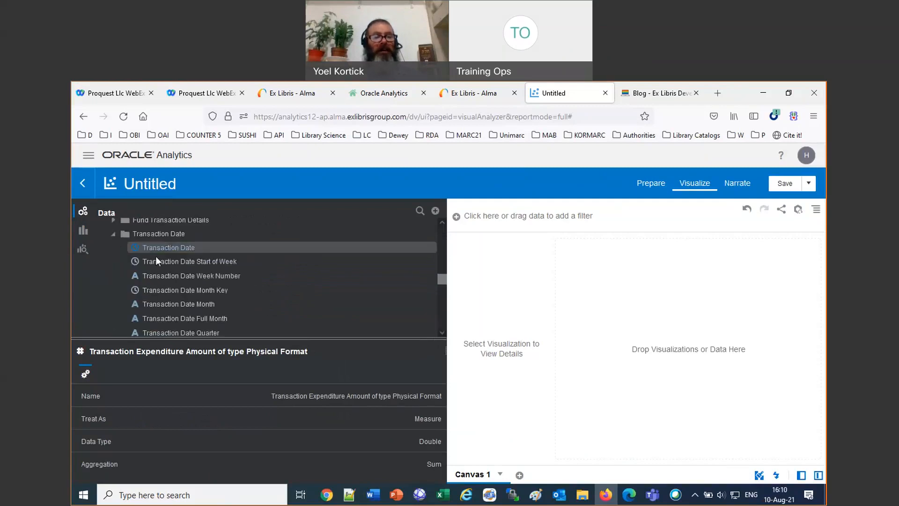
scroll(271, 314, "down", 3)
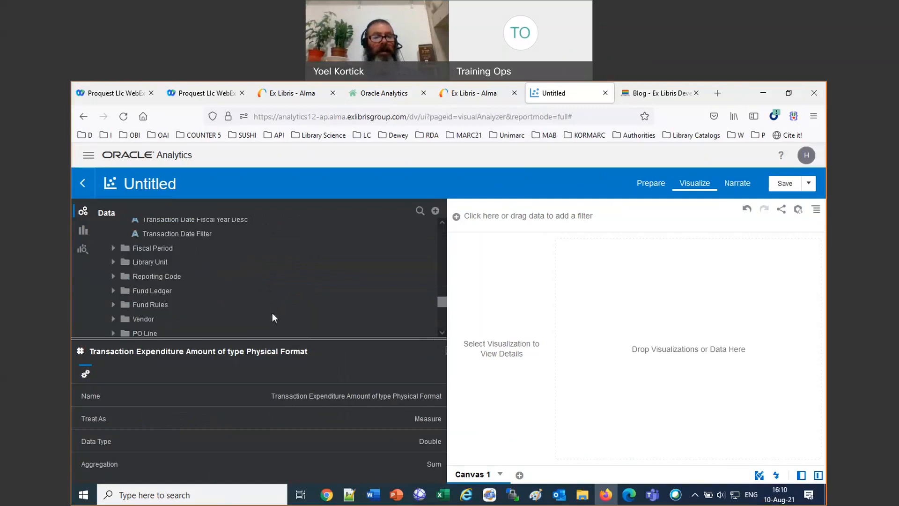
scroll(442, 295, "up", 3)
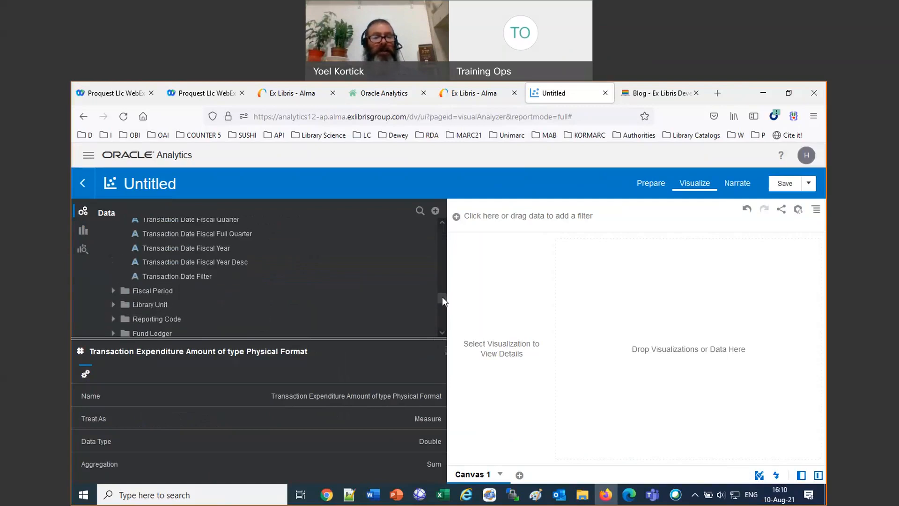
scroll(442, 294, "up", 3)
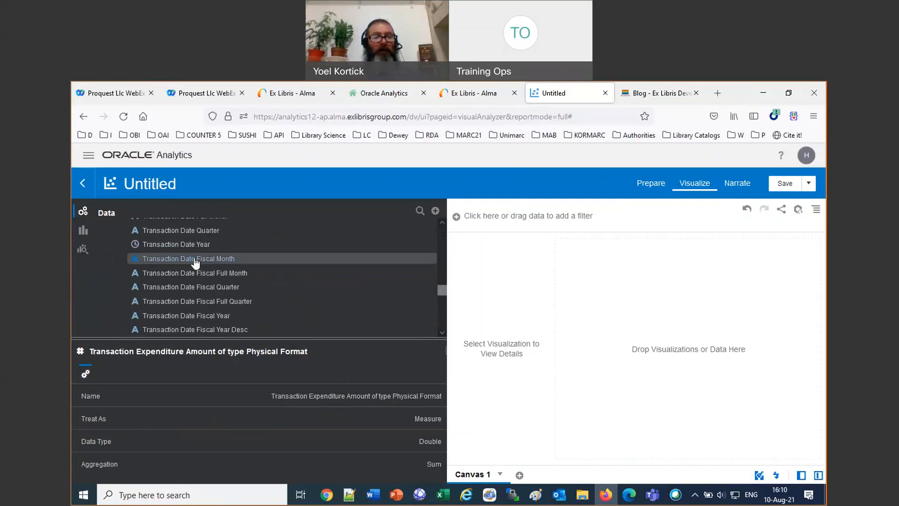
left_click(193, 247)
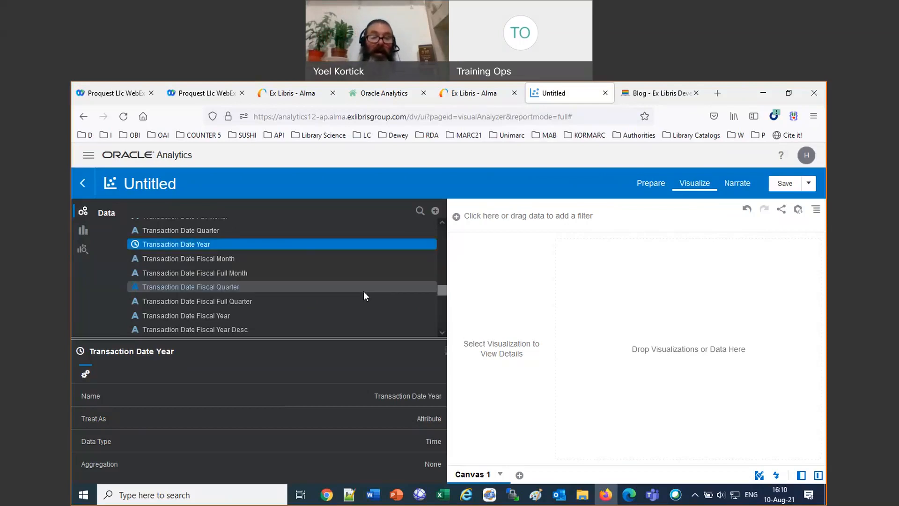
Create a Table visualization from the three selected fields and make Transaction Date Year its first column.
right_click(300, 243)
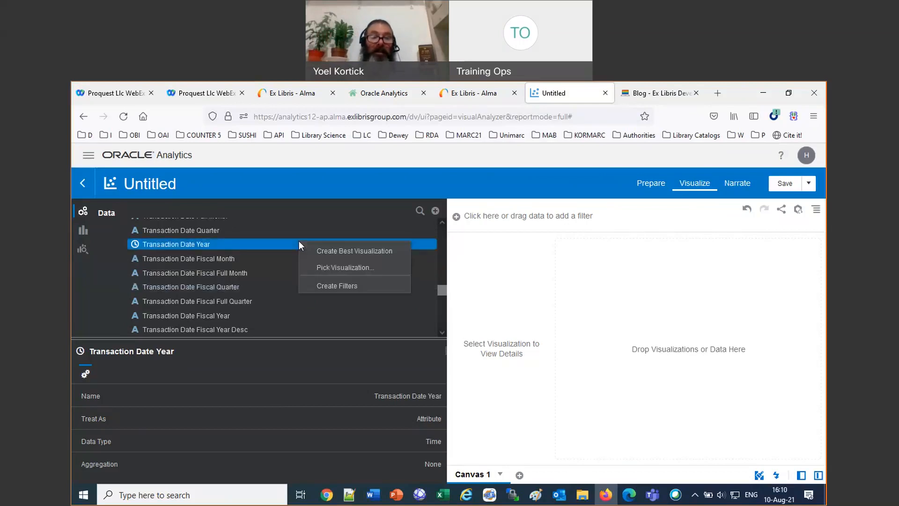
left_click(330, 267)
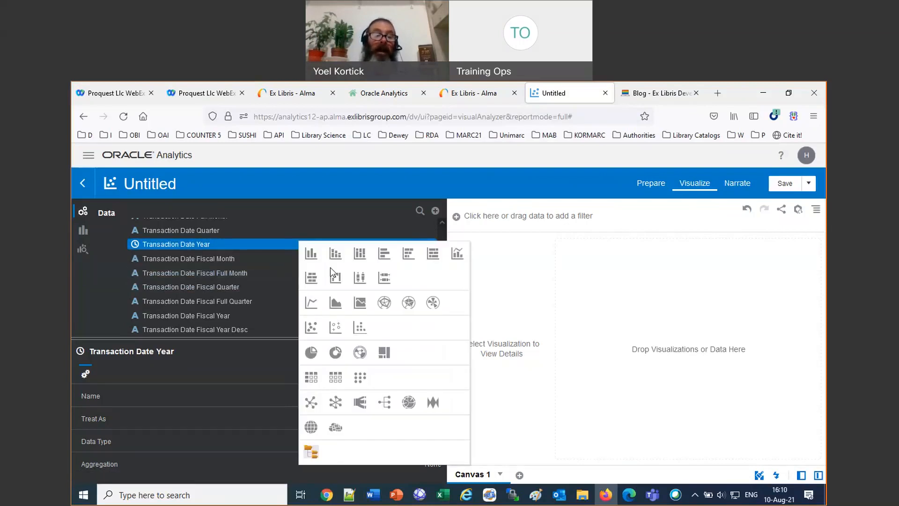
left_click(336, 376)
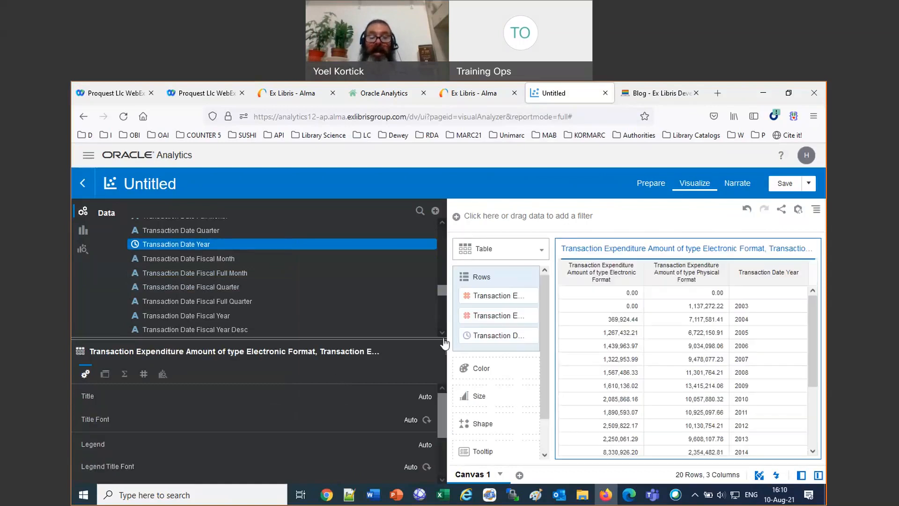
left_click_drag(445, 350, 276, 356)
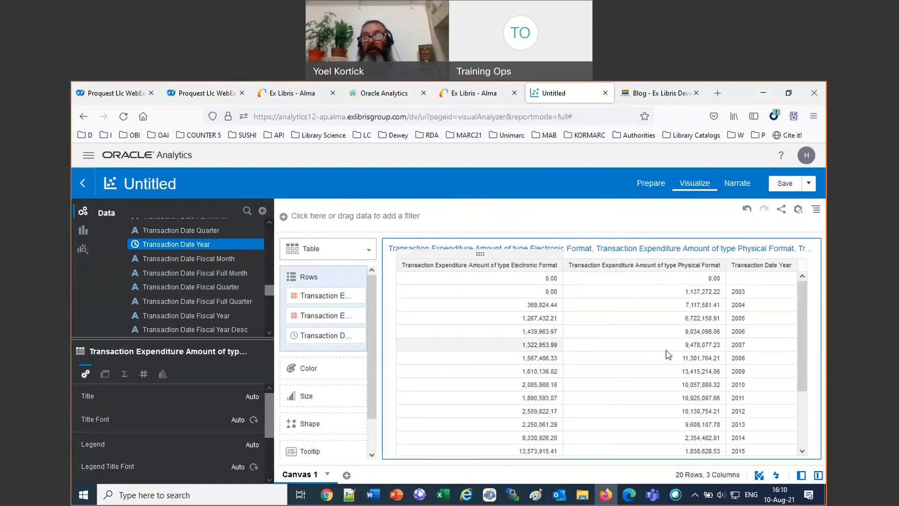
left_click_drag(760, 254, 394, 308)
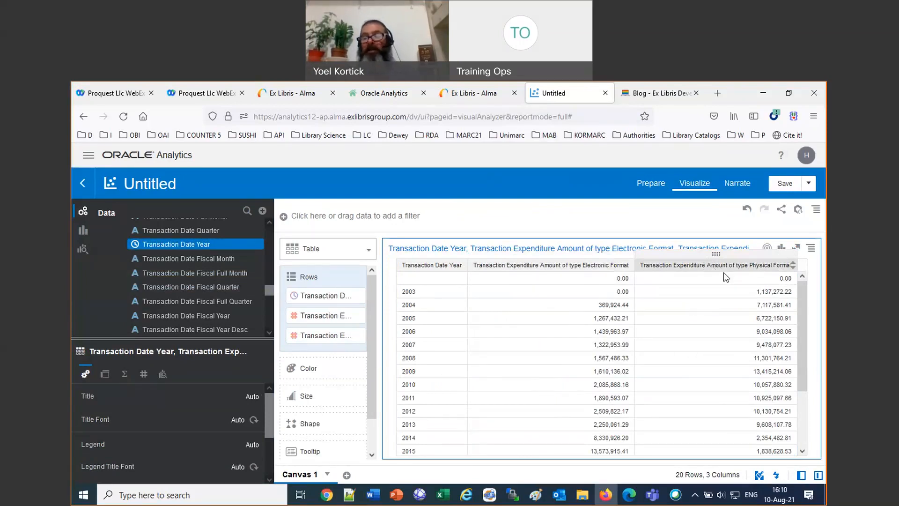
Delete the table visualization from the canvas.
left_click(811, 248)
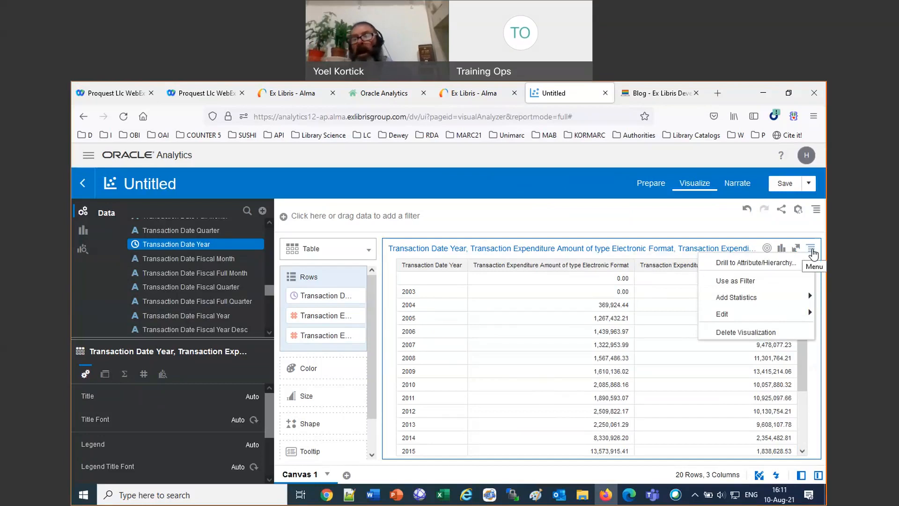
left_click(751, 333)
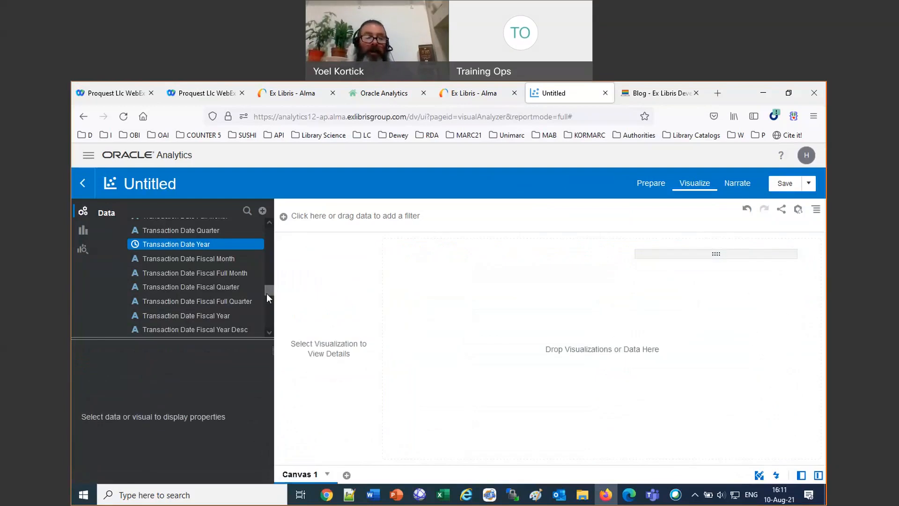
Place the Fund Transactions measure Transaction Expenditure Amount of type Electronic Format on the canvas and change the visualization to Table.
scroll(266, 293, "up", 10)
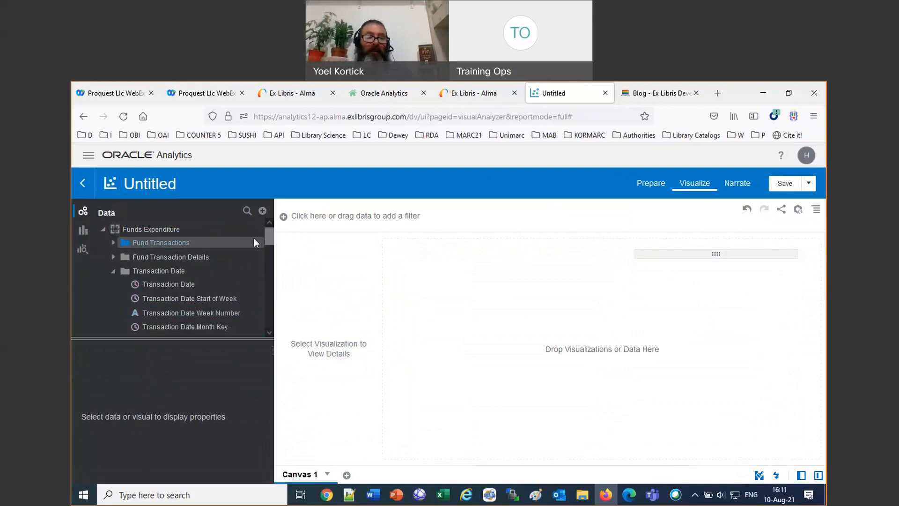
left_click(148, 238)
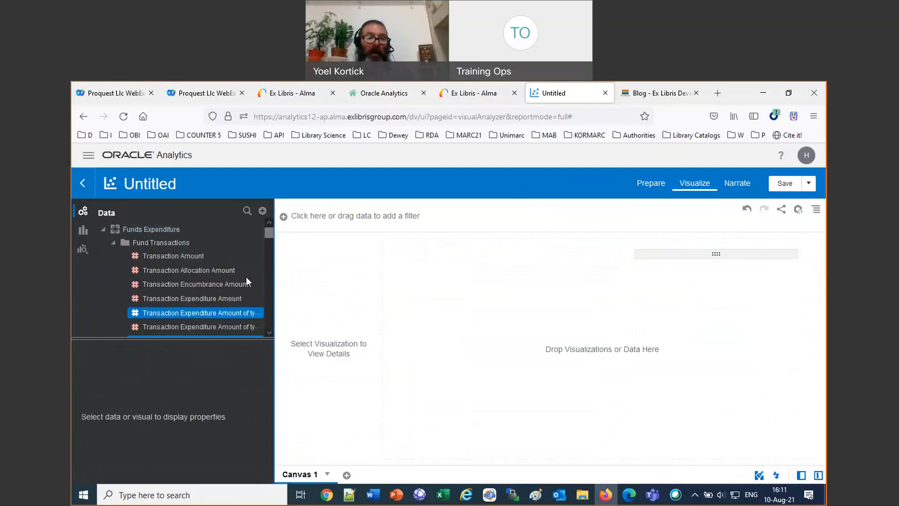
left_click(222, 310)
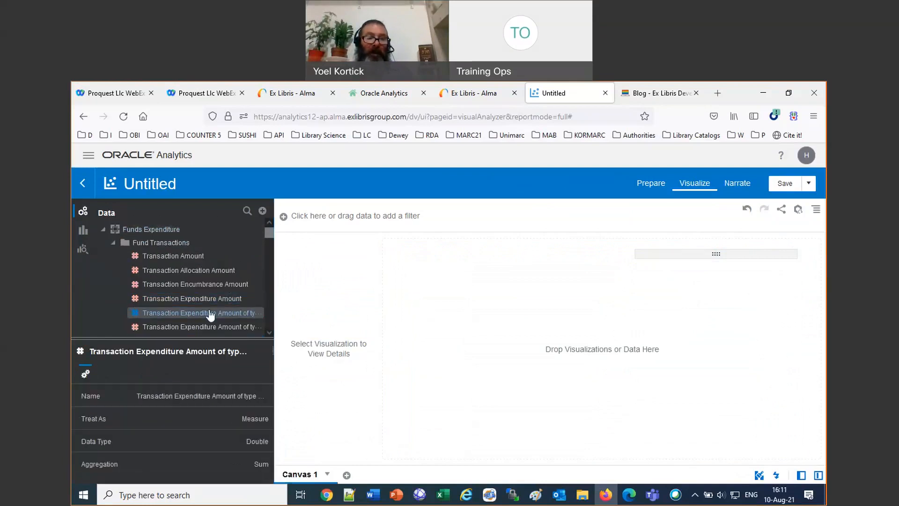
left_click_drag(209, 315, 515, 317)
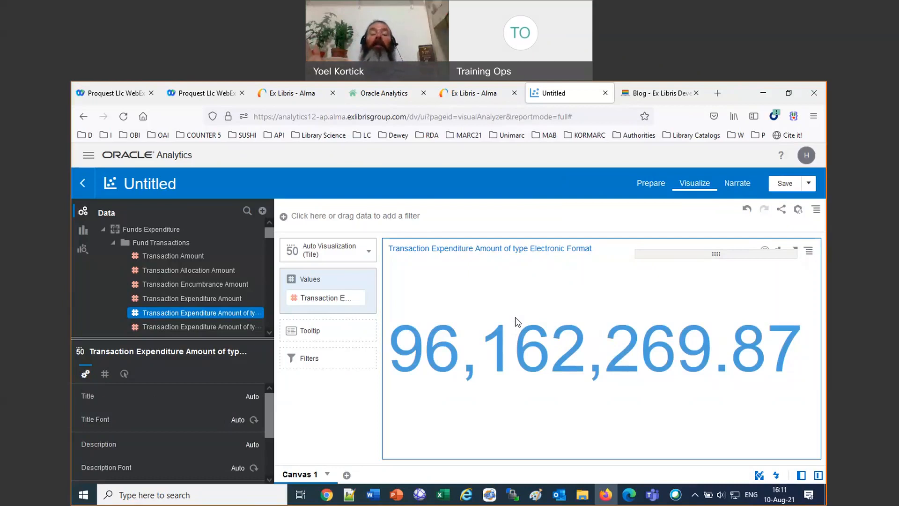
left_click(369, 252)
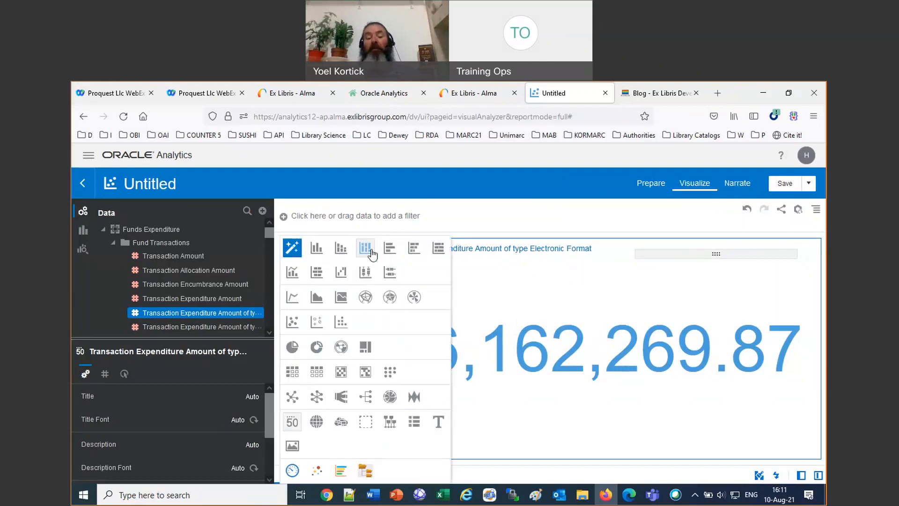
left_click(317, 373)
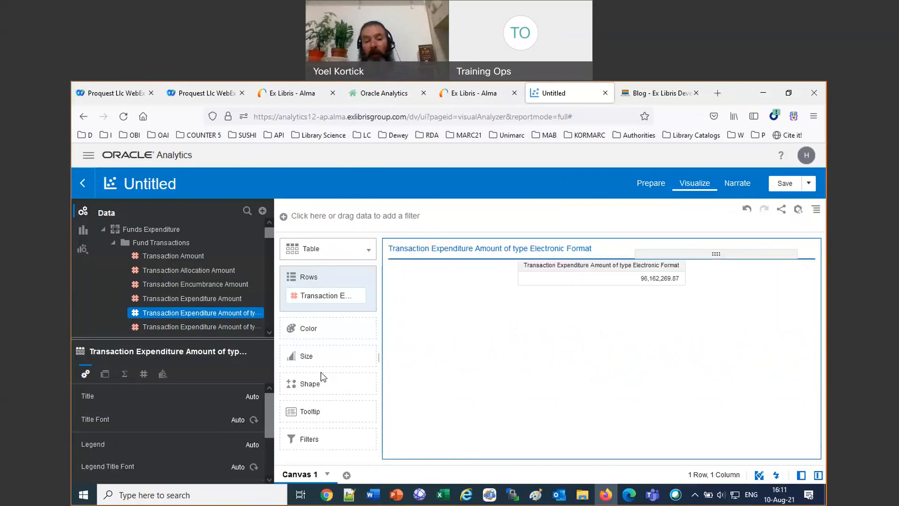
Add Transaction Expenditure Amount of type Physical Format to the table in front of the Electronic Format column.
scroll(239, 289, "down", 2)
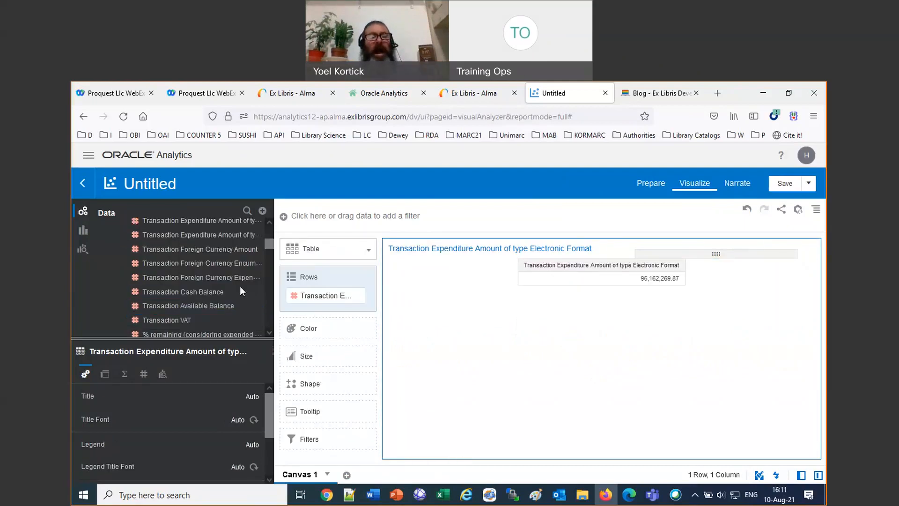
scroll(240, 291, "up", 2)
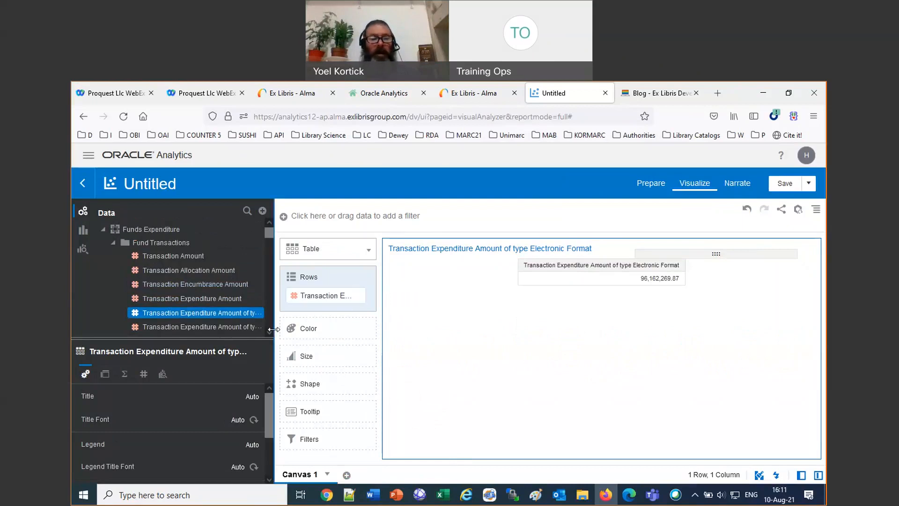
scroll(235, 310, "down", 1)
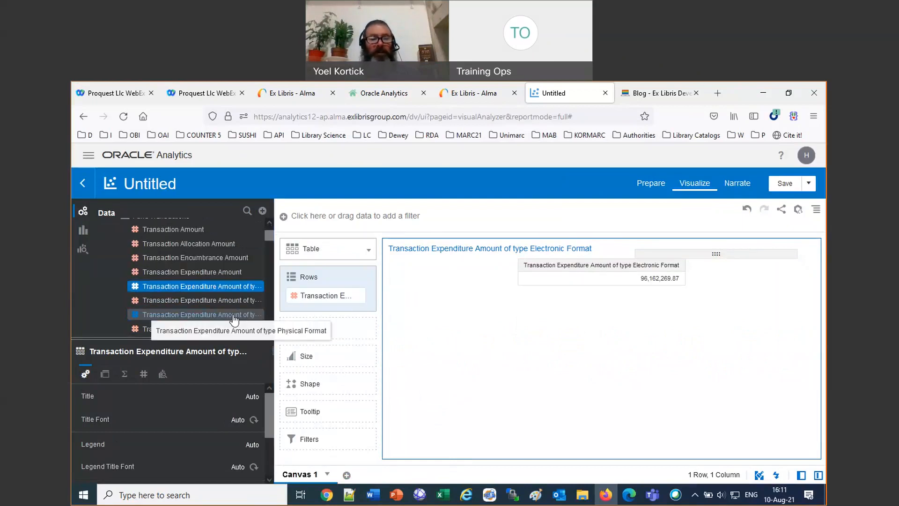
left_click_drag(234, 320, 479, 303)
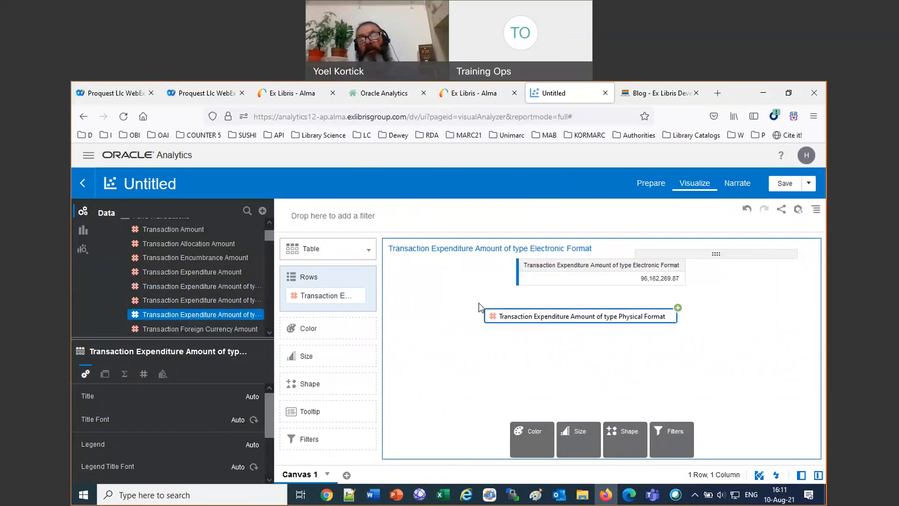
left_click_drag(479, 307, 479, 305)
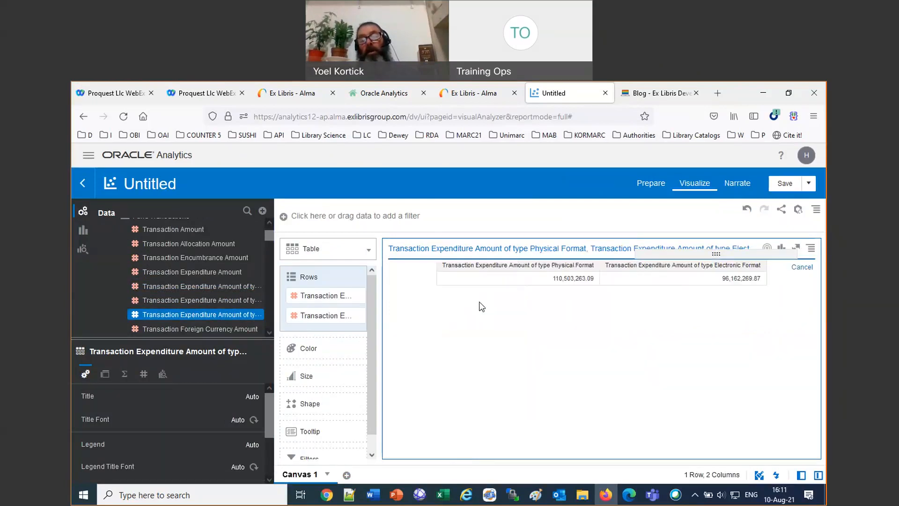
Remove the Electronic Format measure from the table's Rows and add Transaction Expenditure Amount of type Physical Format there again.
left_click(359, 316)
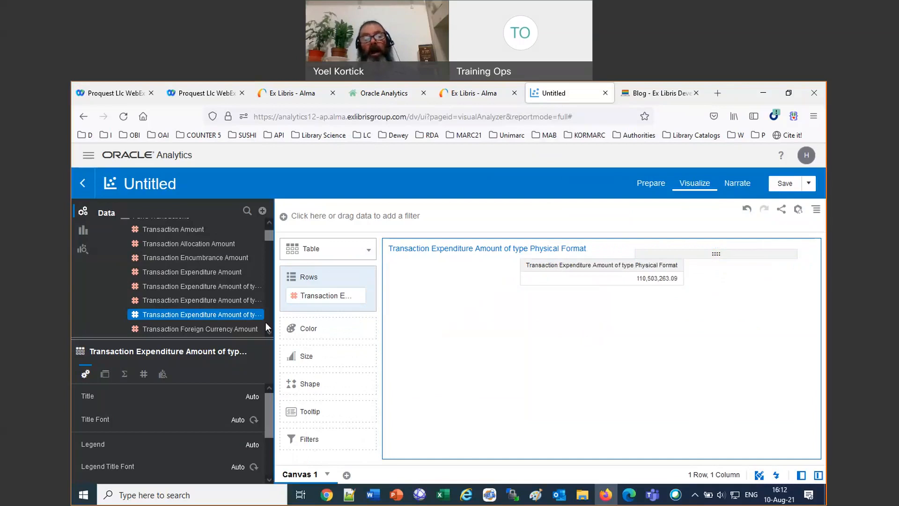
left_click_drag(247, 312, 335, 309)
left_click_drag(334, 306, 334, 305)
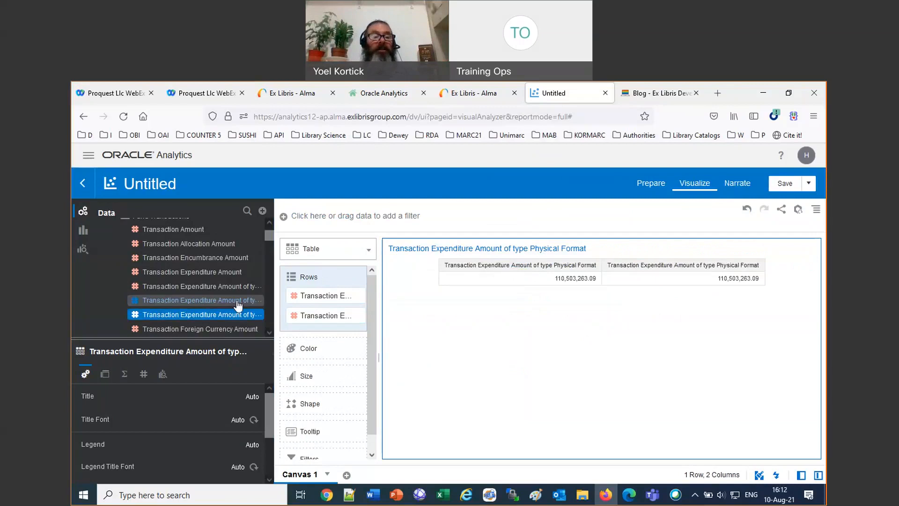
Add Transaction Date Year from the Transaction Date folder to the table's Rows.
scroll(241, 297, "down", 5)
scroll(240, 296, "down", 5)
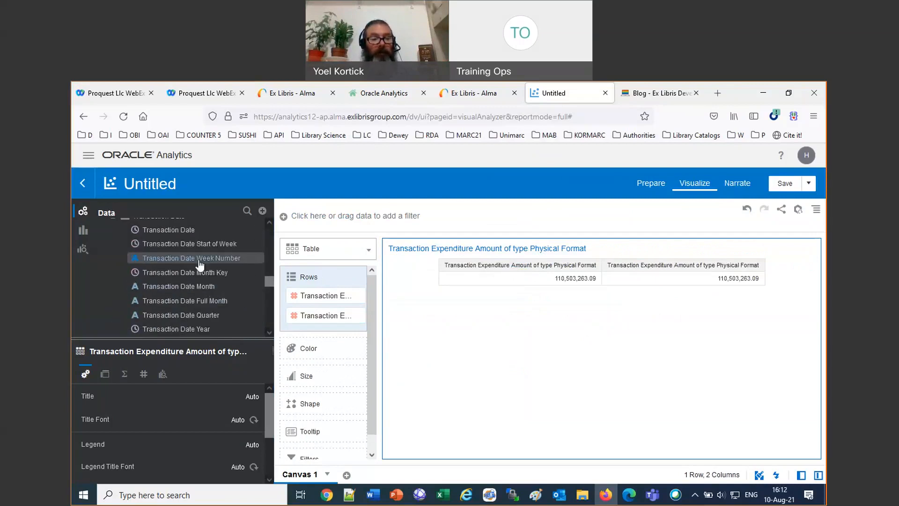
left_click_drag(207, 328, 327, 324)
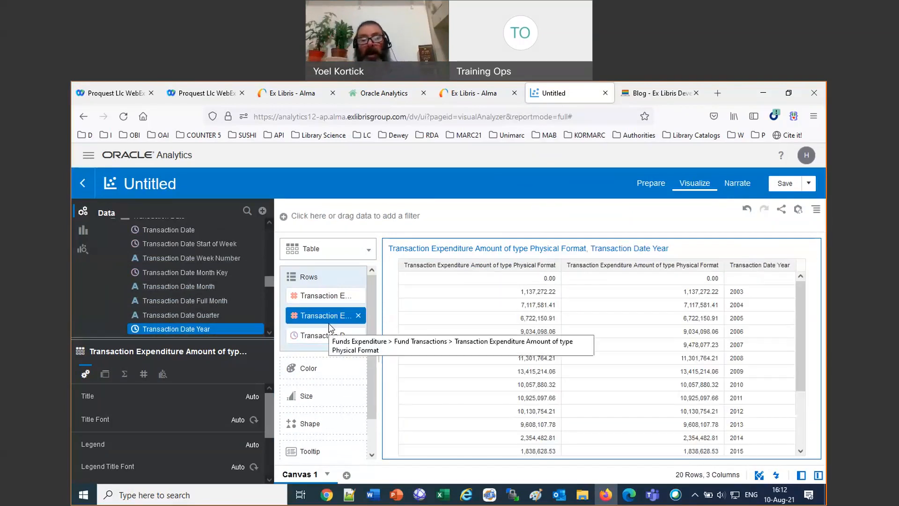
Try moving the Transaction Date Year column to the front and back, and place the field first in the table's Rows.
left_click_drag(743, 254, 416, 279)
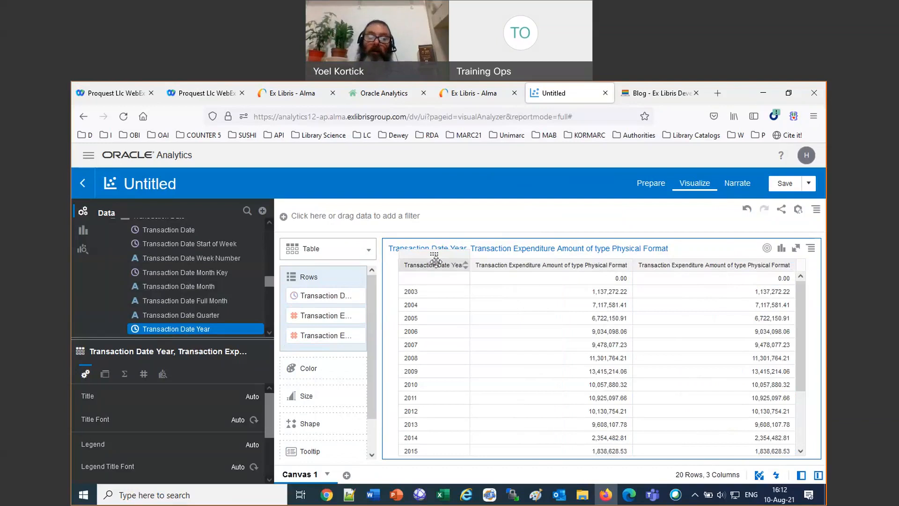
left_click_drag(434, 253, 793, 282)
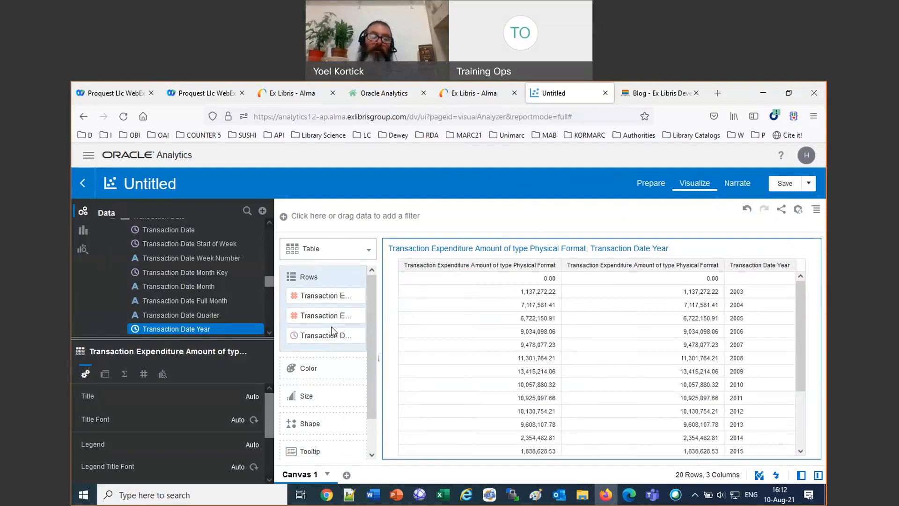
left_click_drag(330, 333, 340, 288)
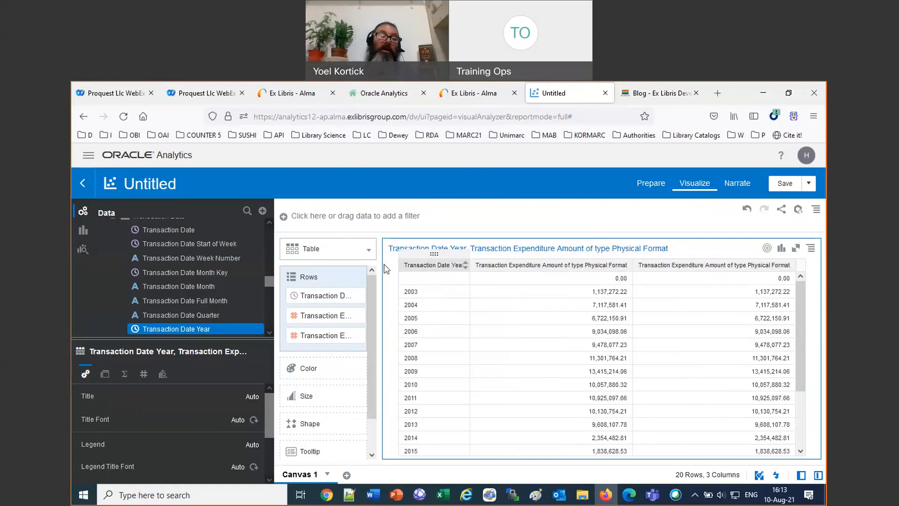
Replace the first Physical Format measure in the Rows with Transaction Expenditure Amount of type Electronic Format and review the table's years.
scroll(263, 234, "up", 5)
scroll(263, 232, "up", 5)
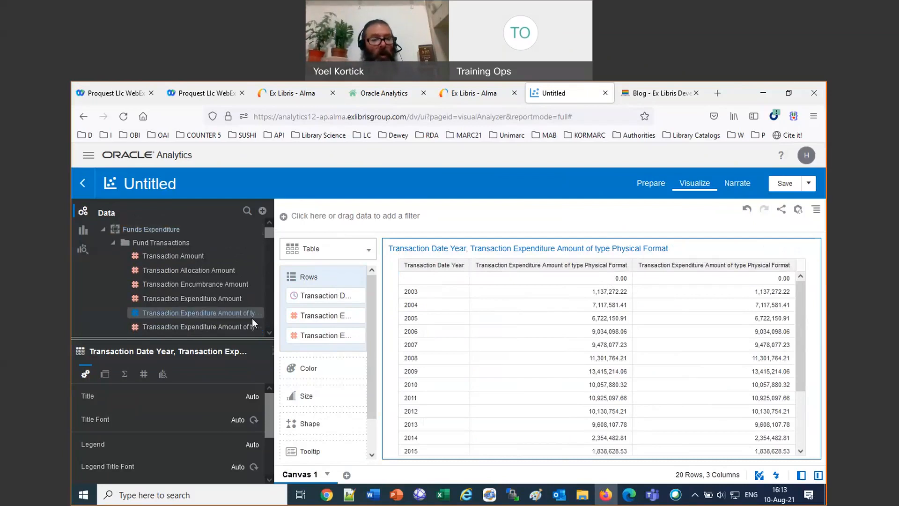
left_click_drag(242, 317, 318, 314)
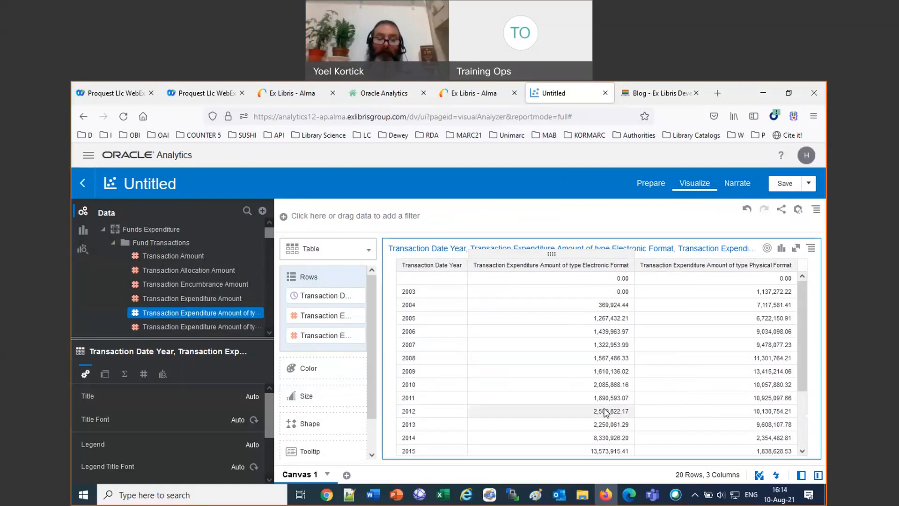
scroll(425, 423, "down", 3)
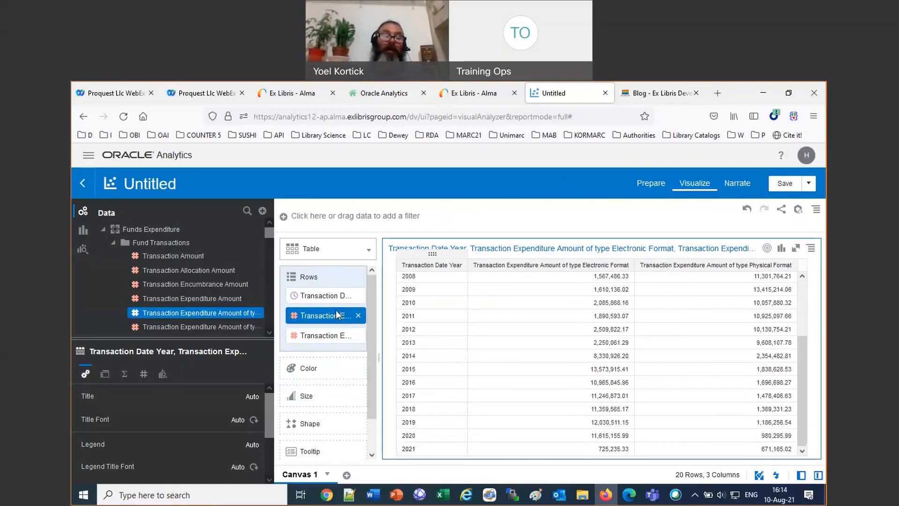
Add a canvas filter on Transaction Date Year and select the years 2010 through 2020.
left_click_drag(334, 297, 372, 215)
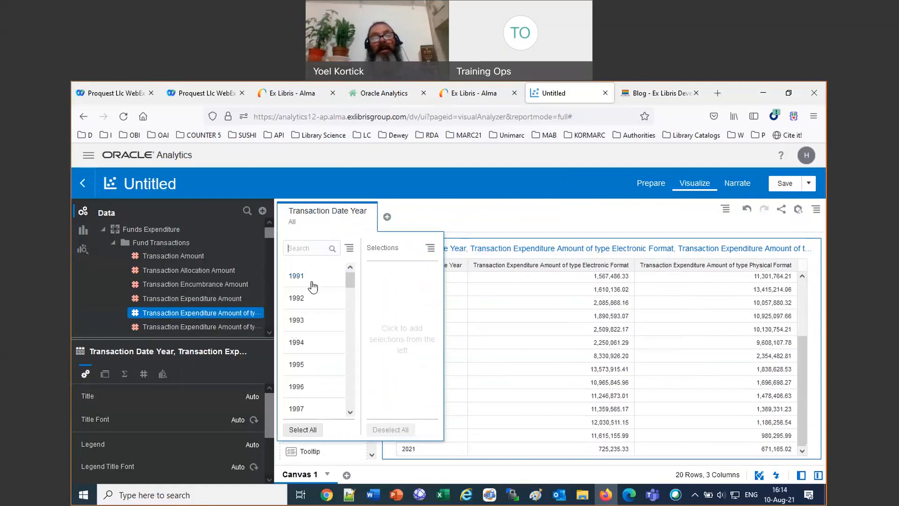
left_click_drag(352, 290, 362, 323)
left_click(304, 299)
left_click(305, 299)
left_click(305, 299)
left_click(305, 299)
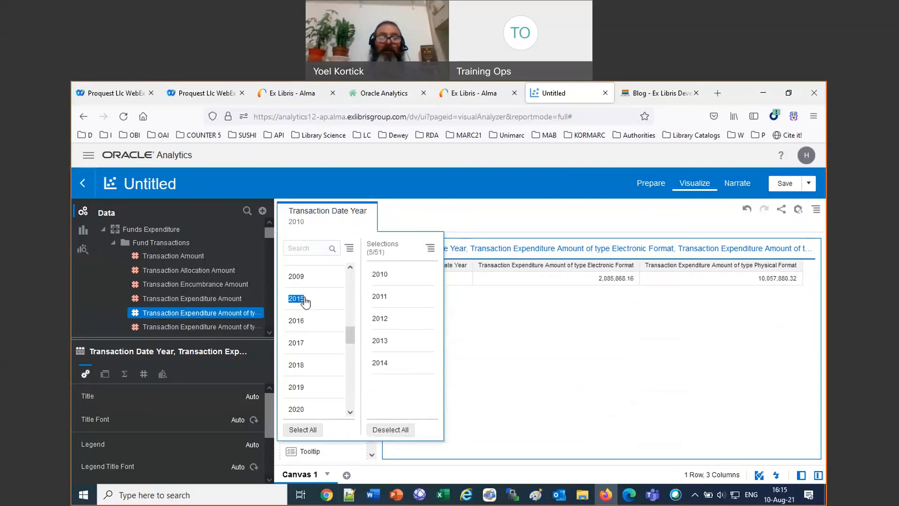
left_click(304, 299)
left_click(304, 299)
left_click(304, 299)
left_click(304, 299)
left_click(304, 299)
left_click(304, 300)
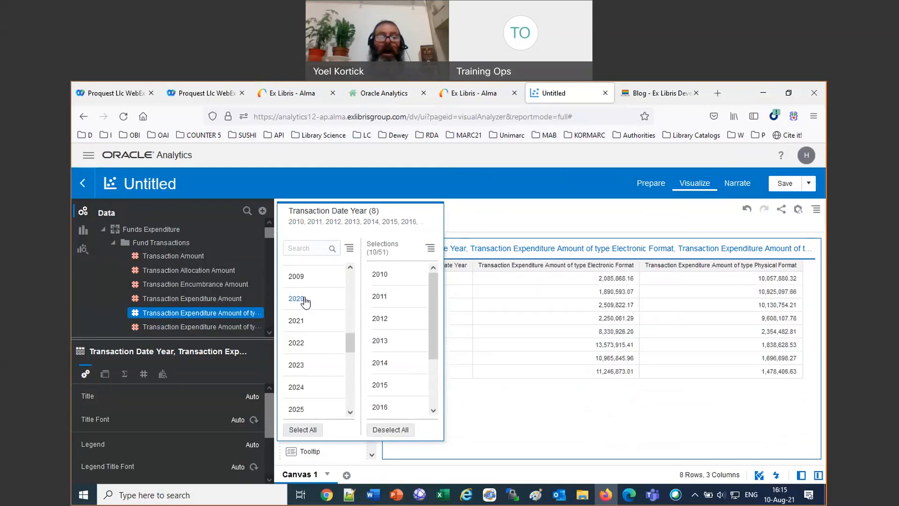
left_click(304, 299)
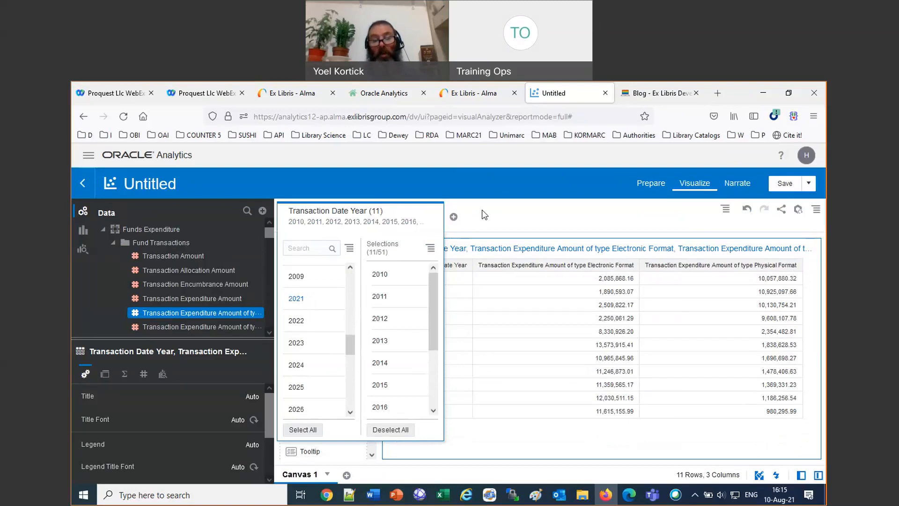
left_click(499, 216)
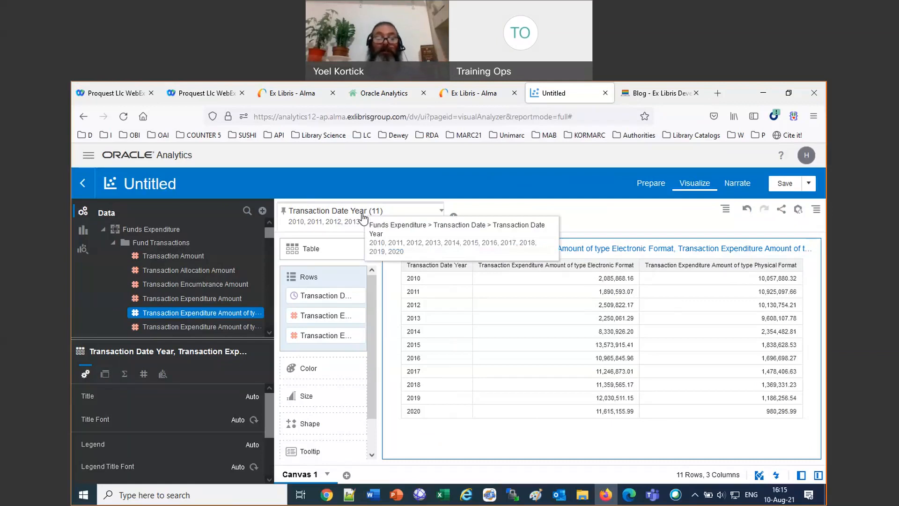
Review the Transaction Date Year filter's options and selections, and delete the filter from the canvas.
left_click(442, 213)
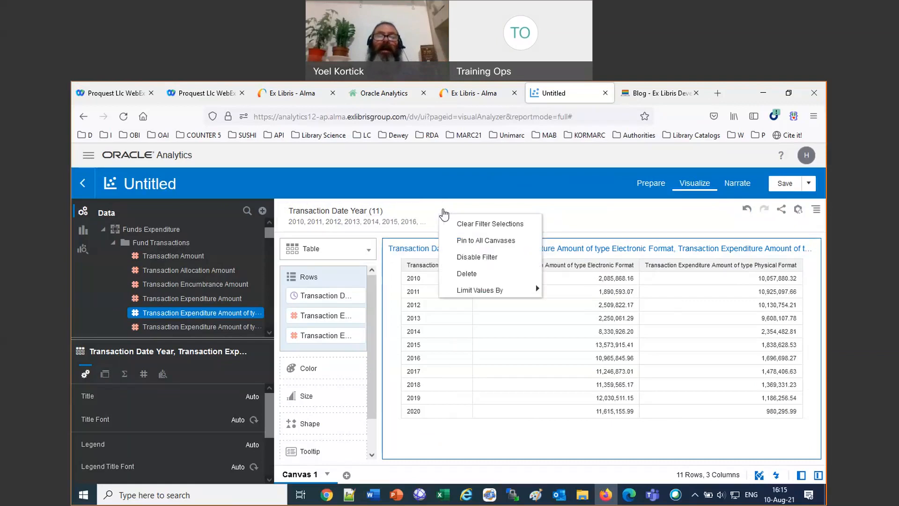
left_click(421, 217)
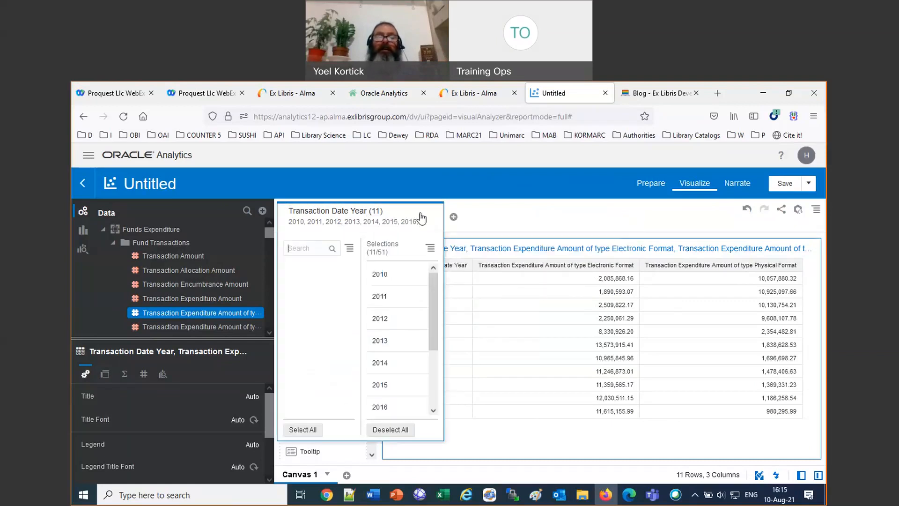
left_click(502, 221)
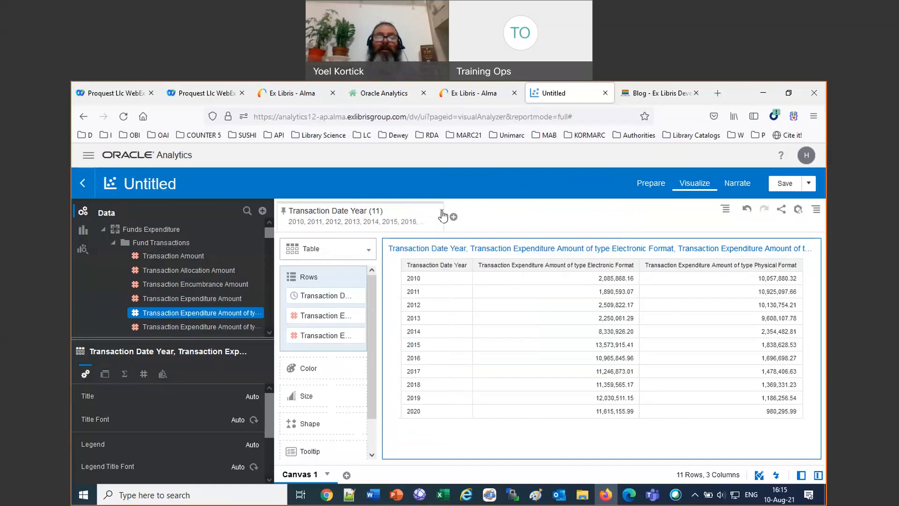
left_click(443, 213)
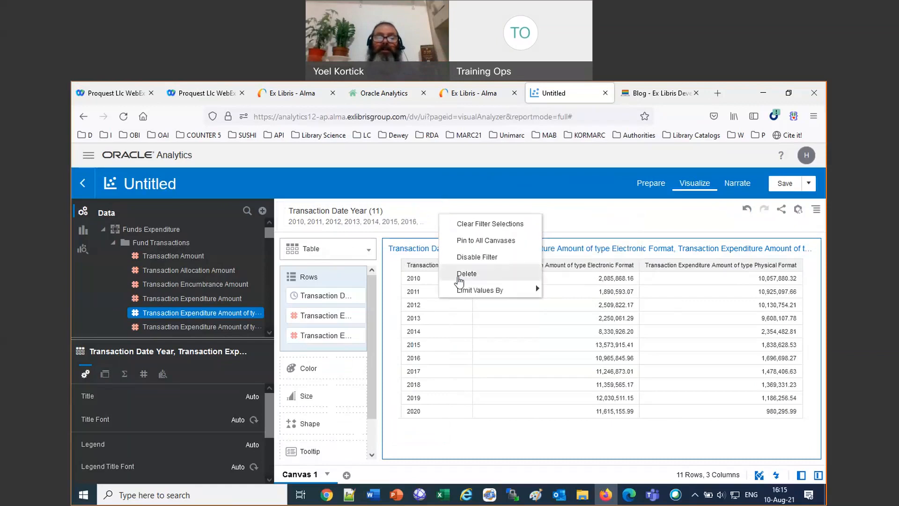
left_click(461, 274)
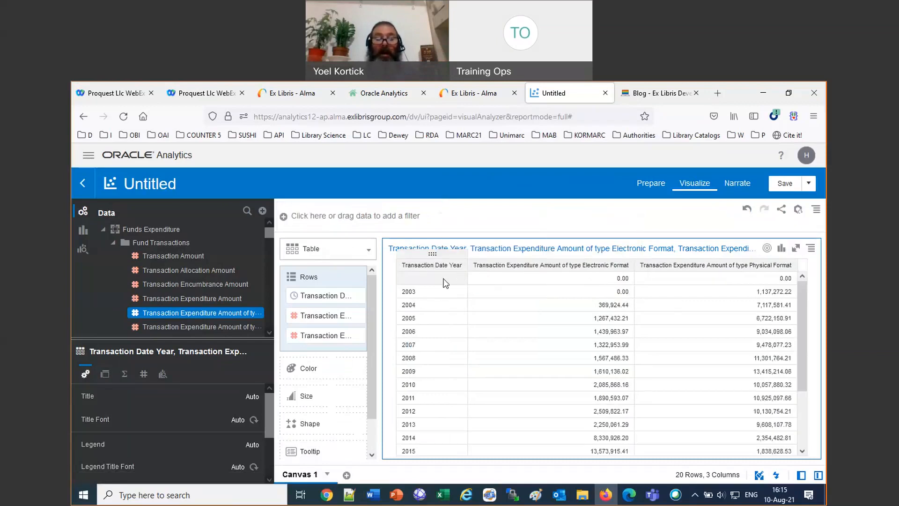
Add an expression filter to the table and collapse the Fund Transactions folder in the data tree.
scroll(373, 395, "down", 1)
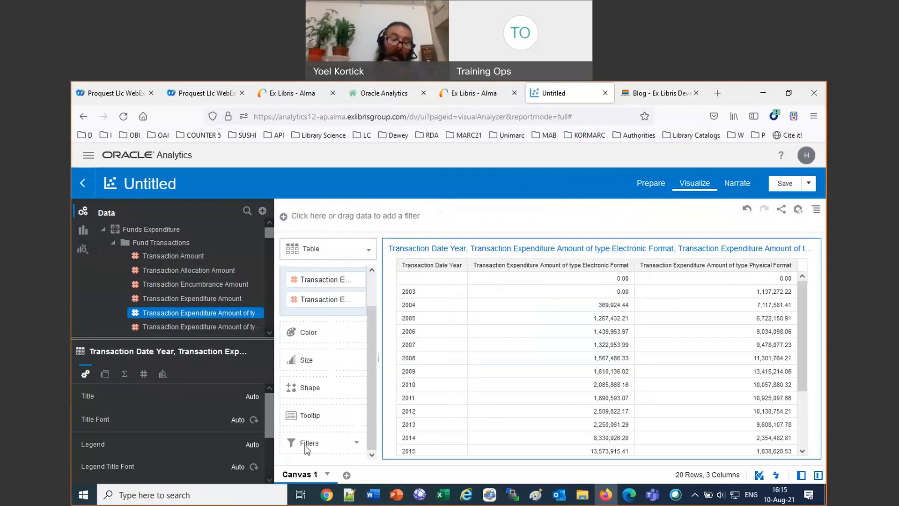
left_click(356, 442)
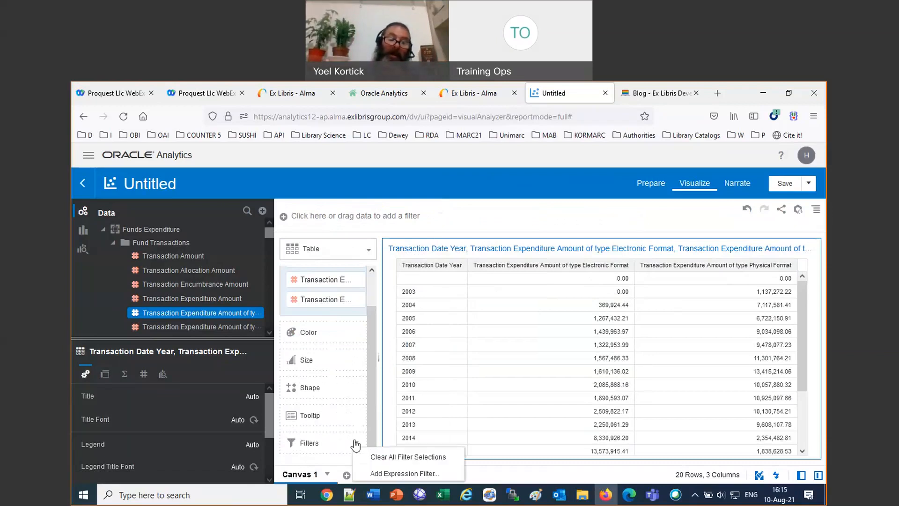
left_click(374, 473)
left_click(520, 342)
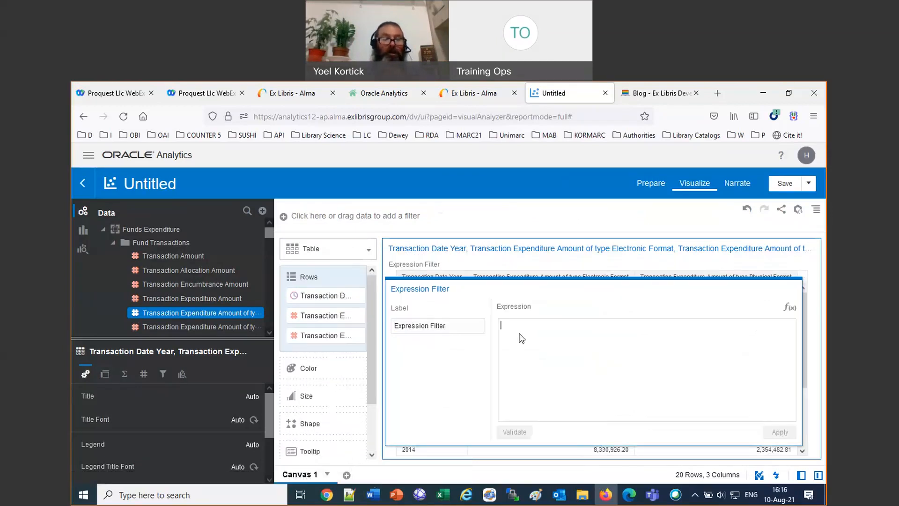
left_click(112, 246)
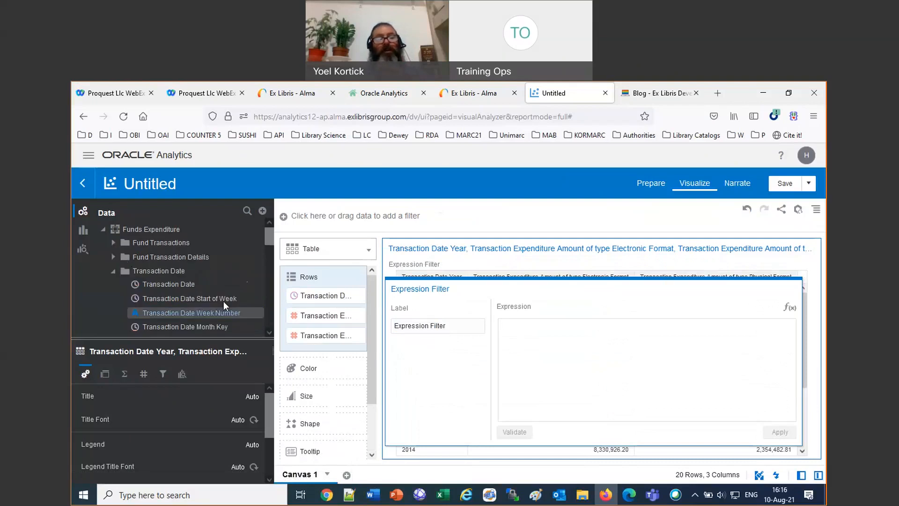
Begin the filter expression with year(Transaction Date), inserting the suggested Transaction Date field and removing the leftover word "transaction".
left_click(565, 338)
type("year(t")
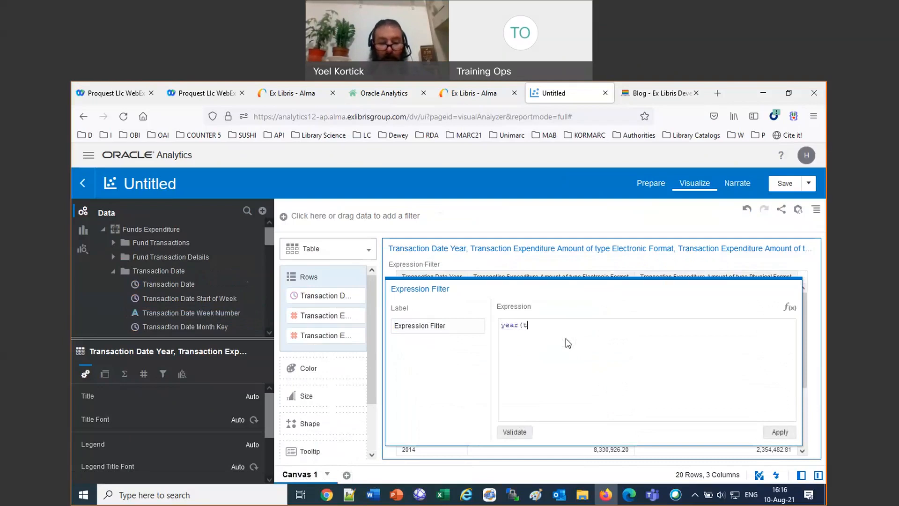
type("ransa")
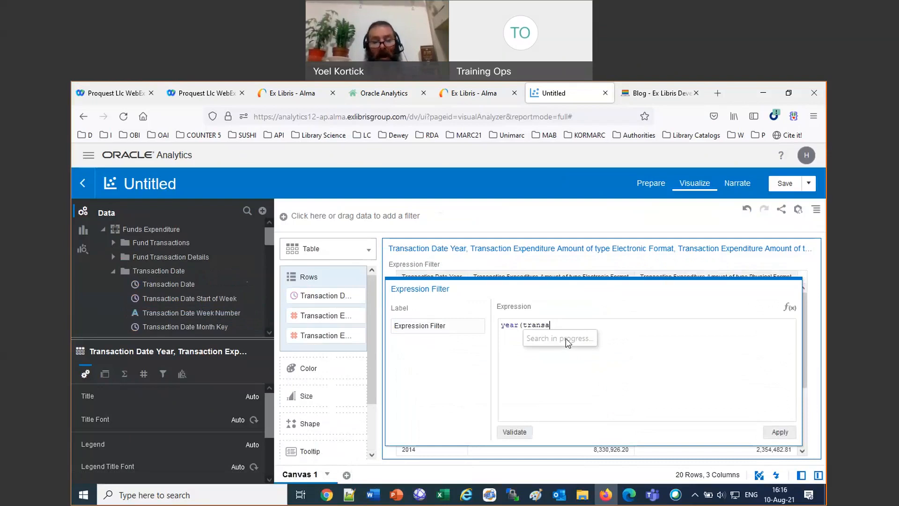
type("ction ")
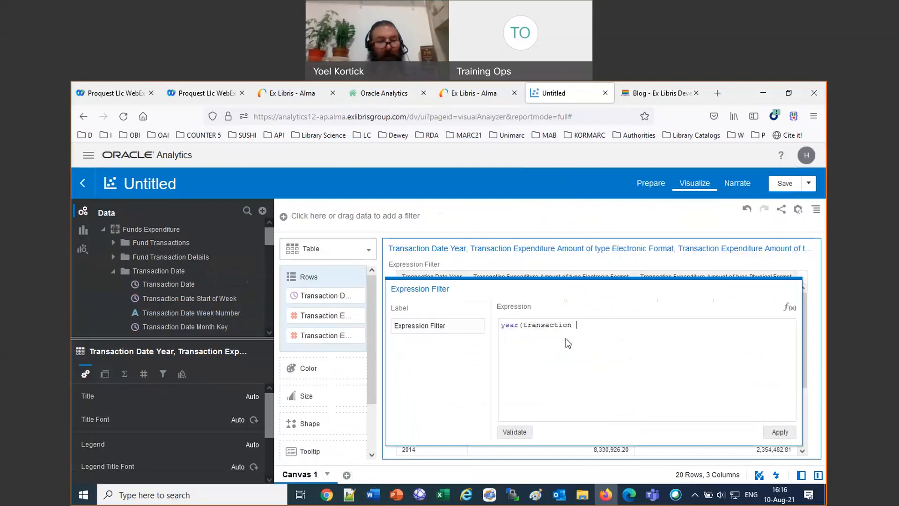
type("date")
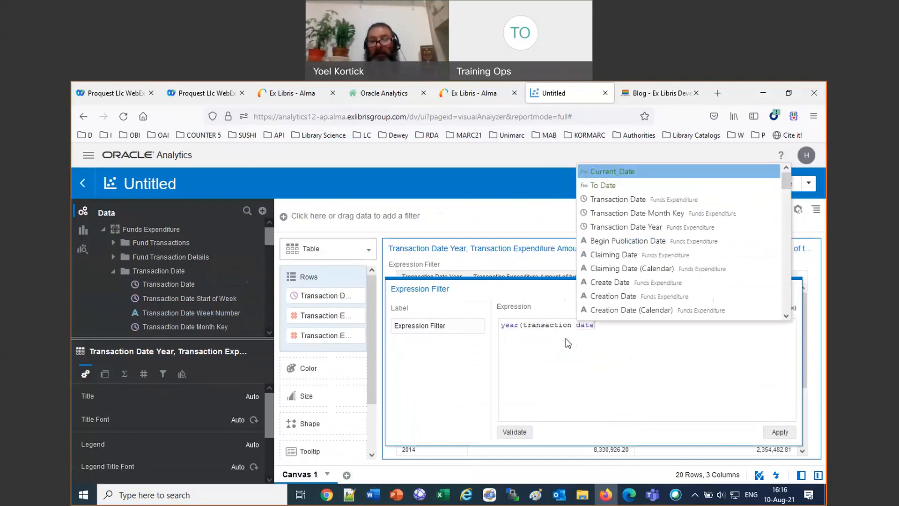
left_click(621, 202)
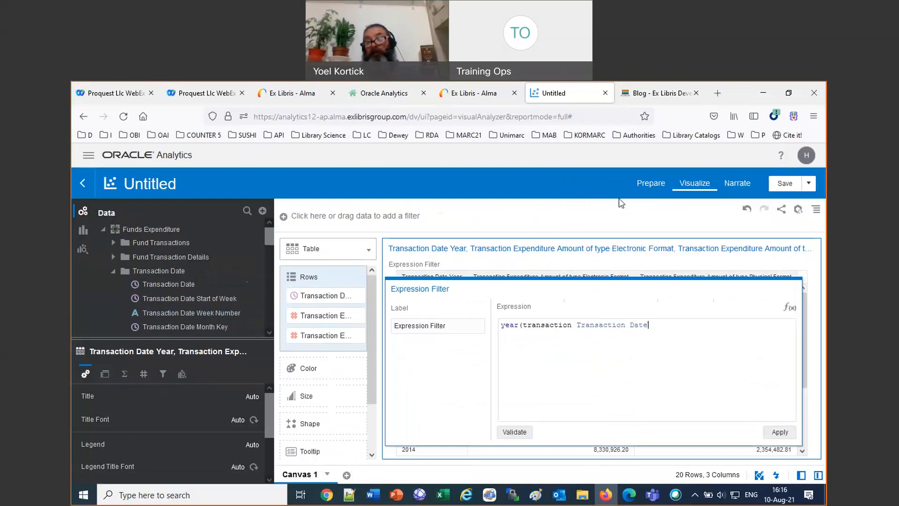
double_click(546, 325)
key("BackSpace")
key("Delete")
left_click(604, 330)
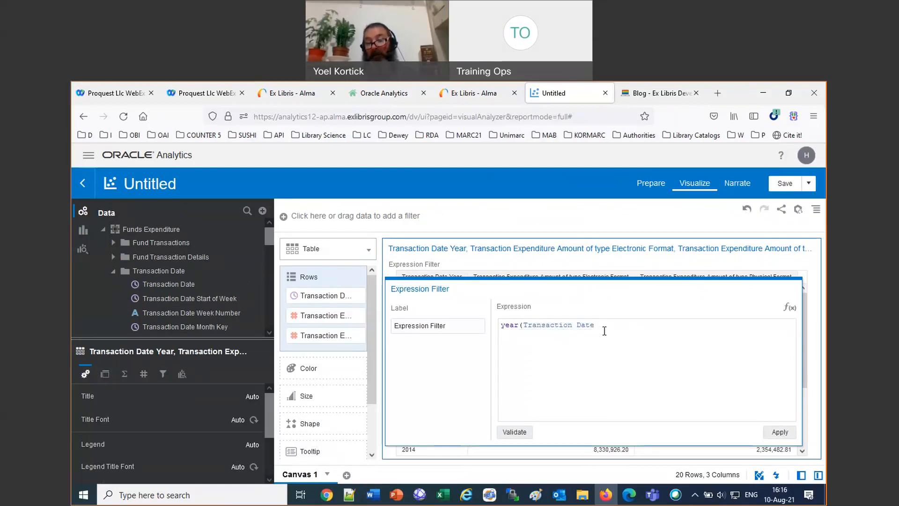
type(")")
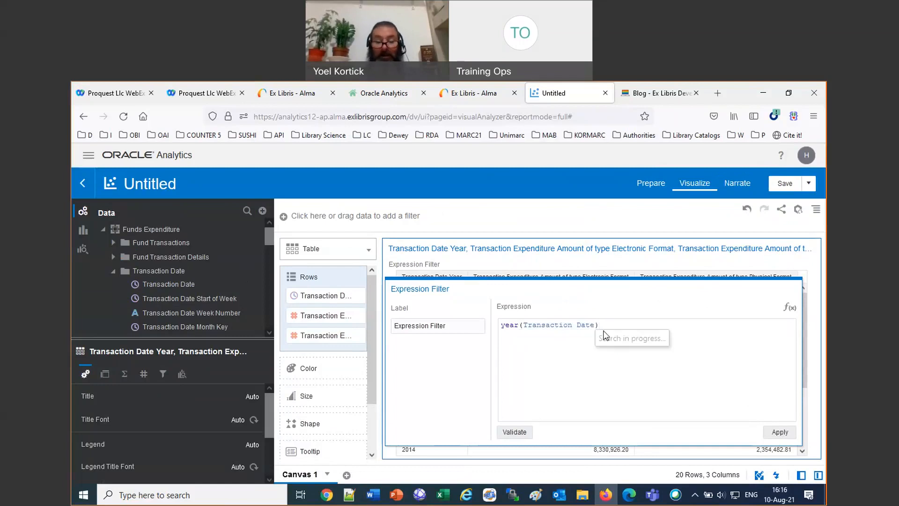
Continue the expression with the range's lower bound: between year(timestampadd(sql_tsi_year,-11,current_date)).
type(" between")
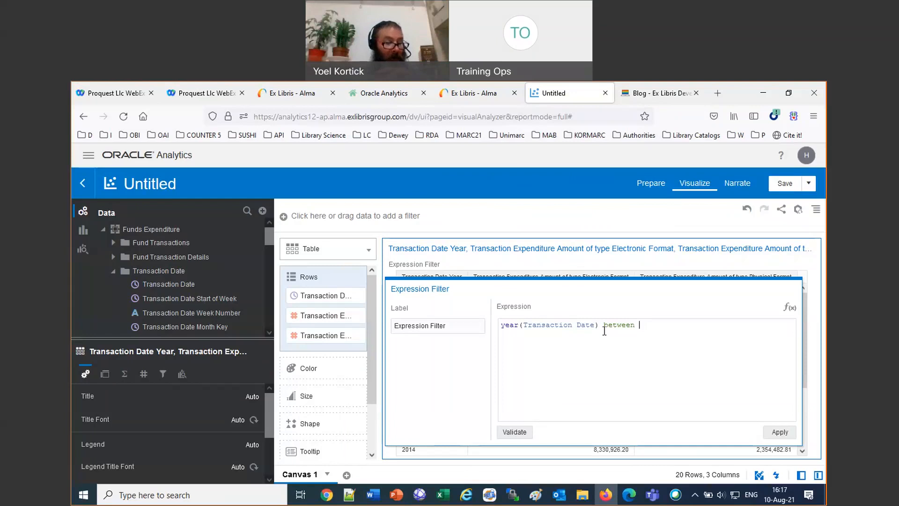
type("year(timestampadd(sql_tsi_year,")
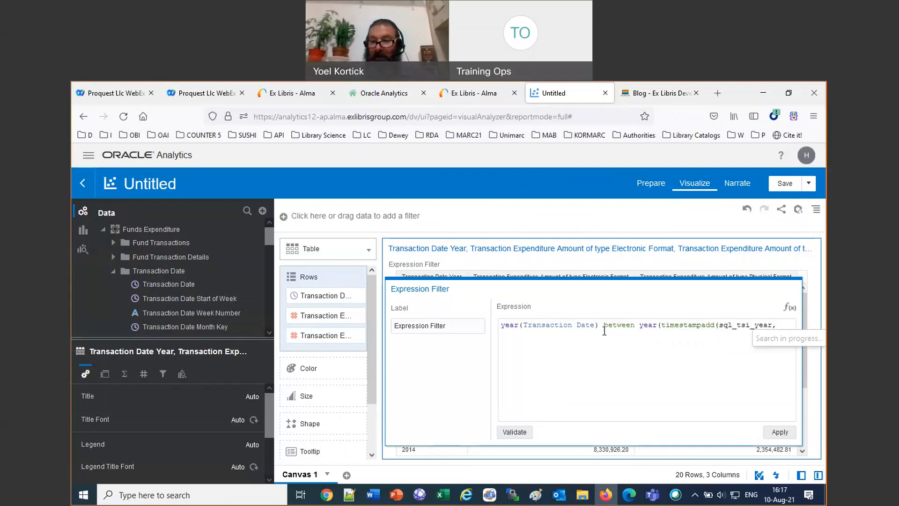
type("-11,current_date")
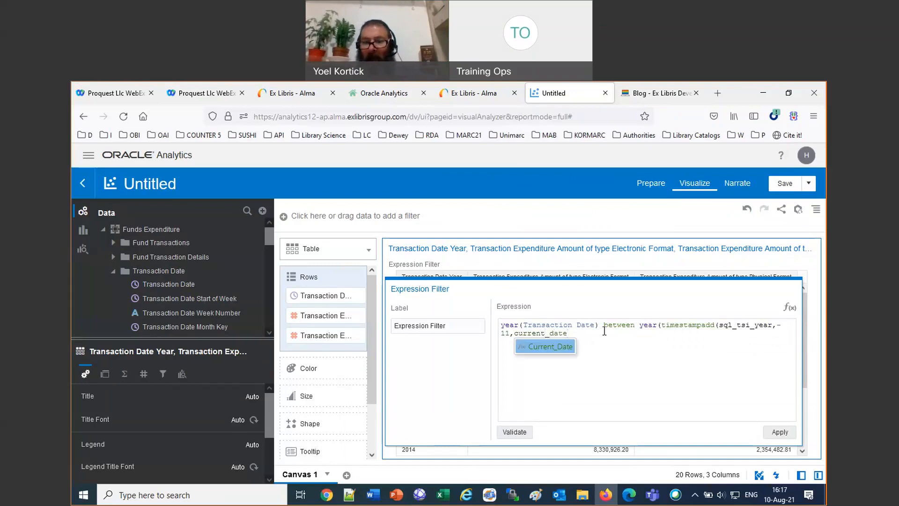
type("))")
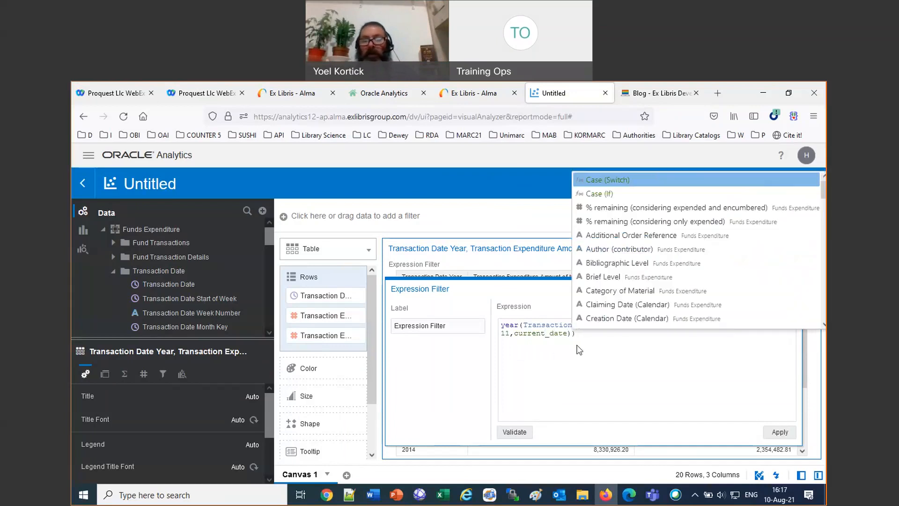
Append "and" plus a copy of the lower bound as the upper bound, with its offset changed to -1 year.
left_click(590, 336)
left_click(640, 327, "shift")
key("ctrl+c")
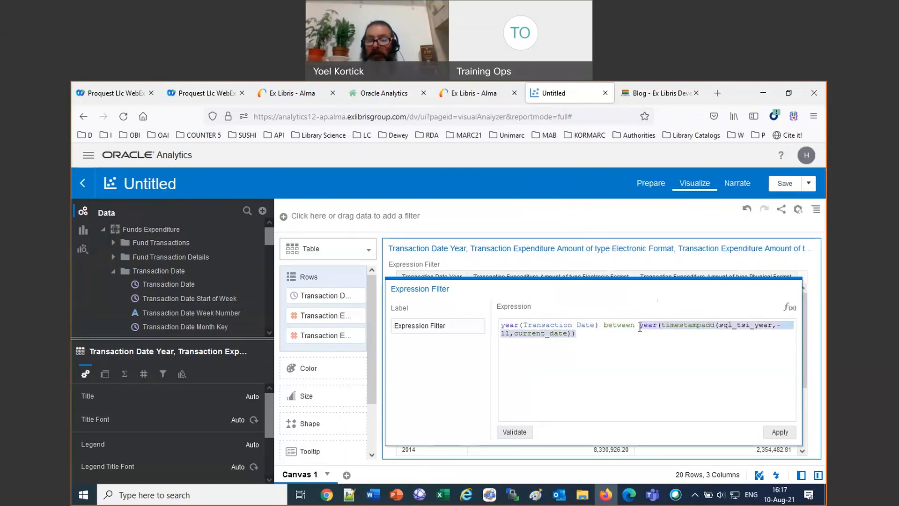
left_click(586, 339)
type("a")
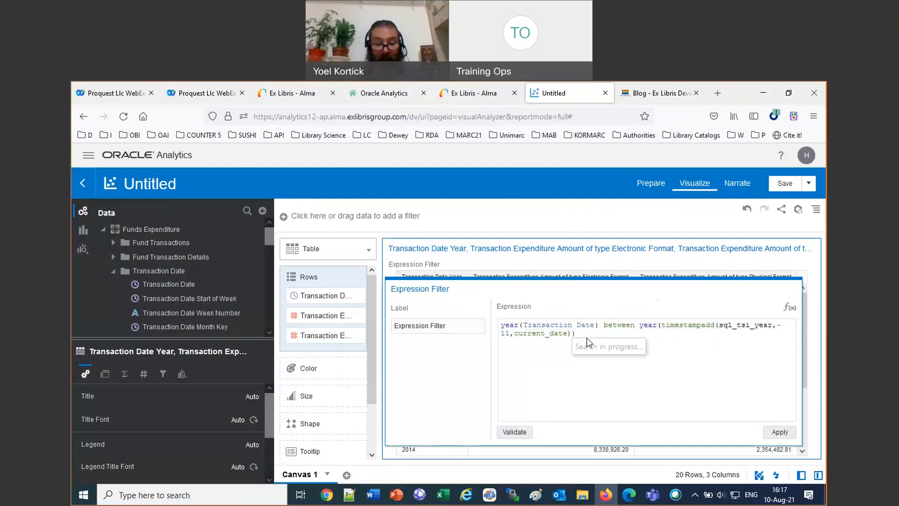
type("nd")
key("ctrl+v")
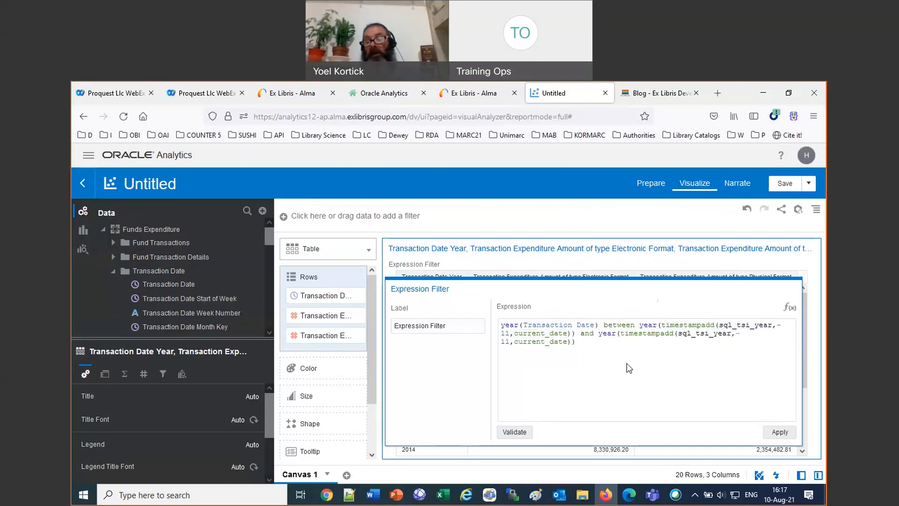
left_click(506, 342)
key("BackSpace")
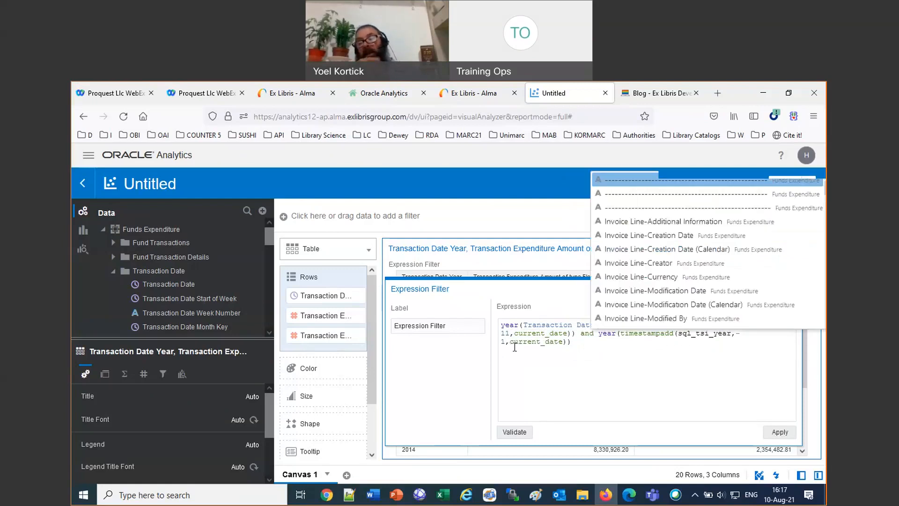
Remove the closing parenthesis after Transaction Date and validate the expression to test the syntax check.
left_click(577, 333)
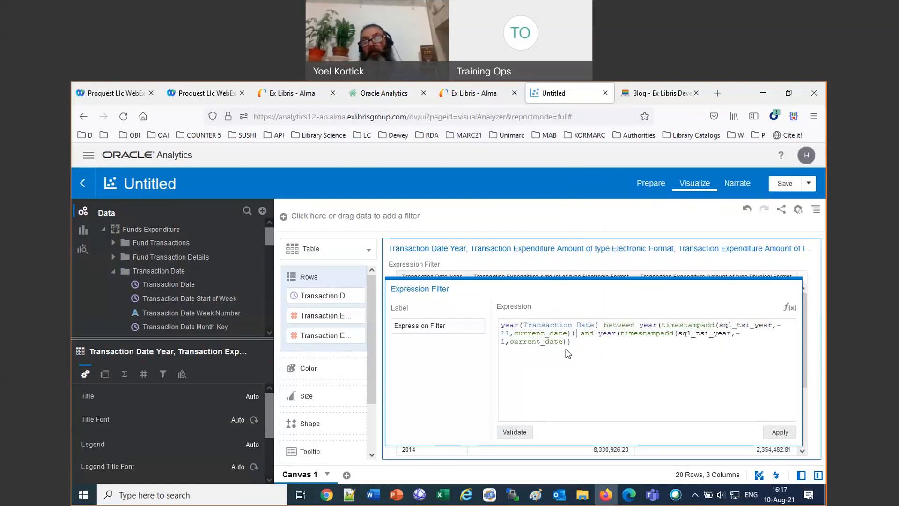
left_click(601, 326)
key("BackSpace")
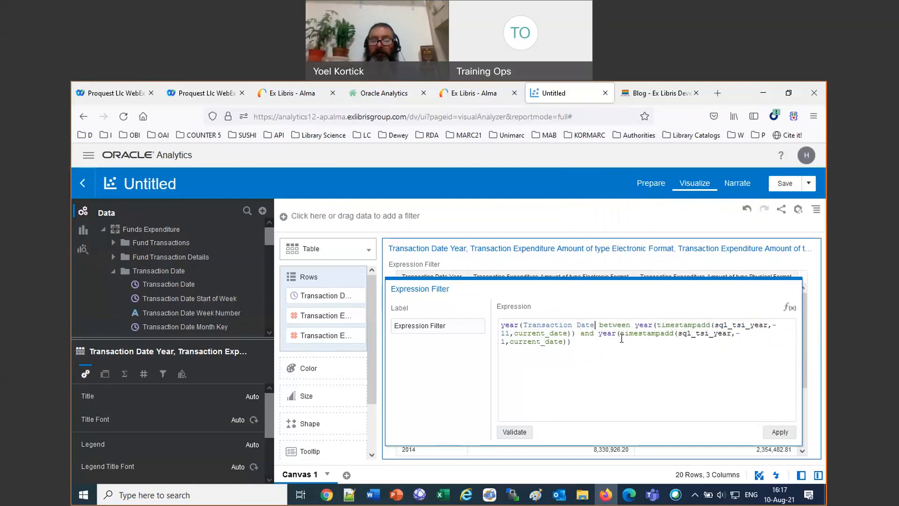
left_click(567, 378)
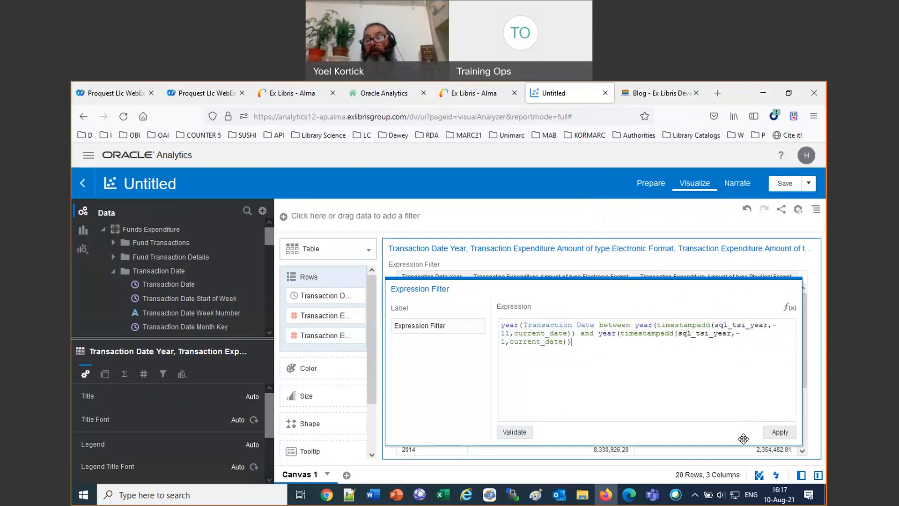
left_click(514, 432)
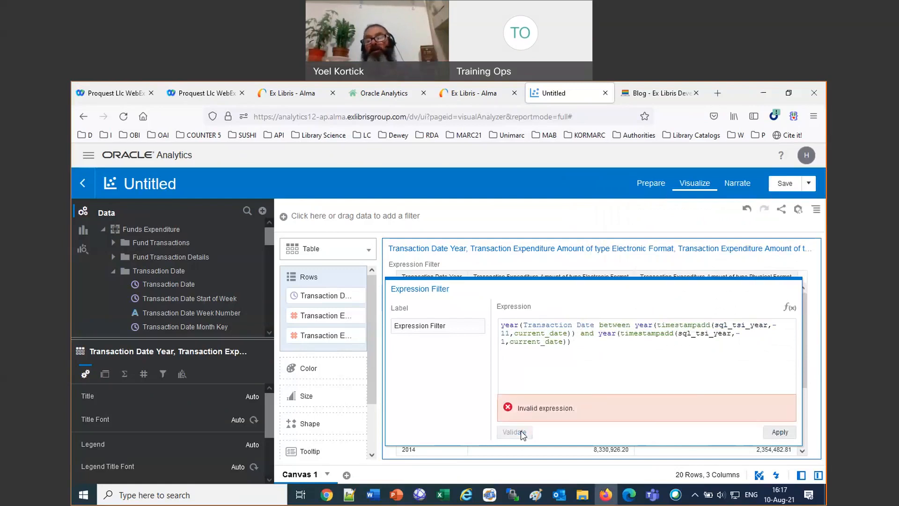
Restore the closing parenthesis after Transaction Date in the filter expression.
left_click(600, 325)
key("Left")
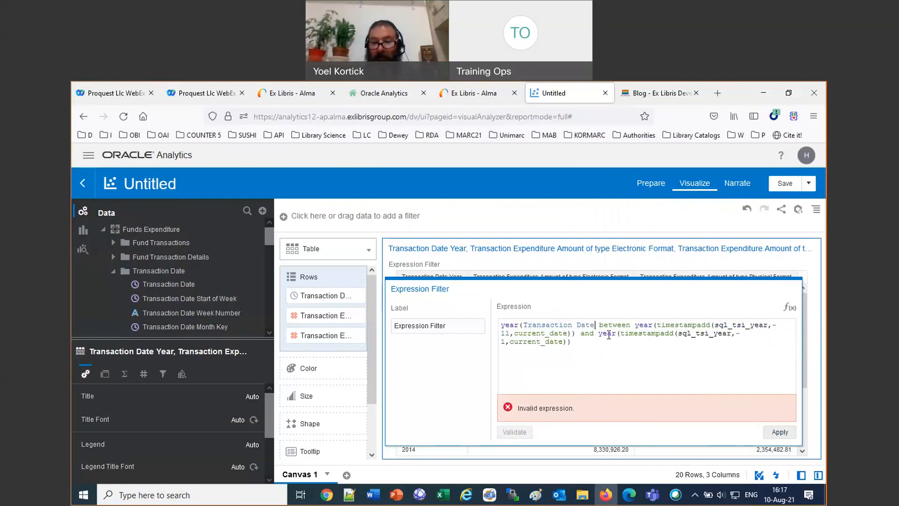
type(")")
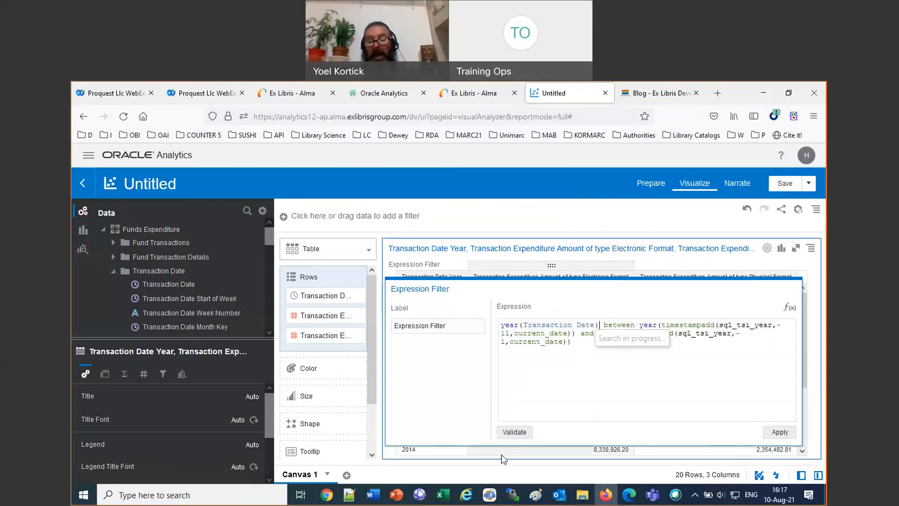
Validate the expression filter, position its dialog clear of the table's year rows, and apply it.
left_click(515, 432)
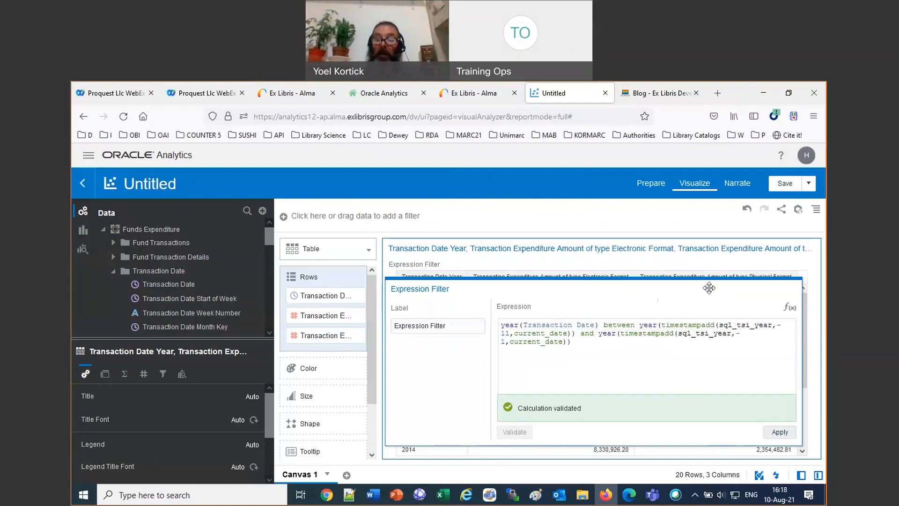
left_click_drag(709, 288, 734, 324)
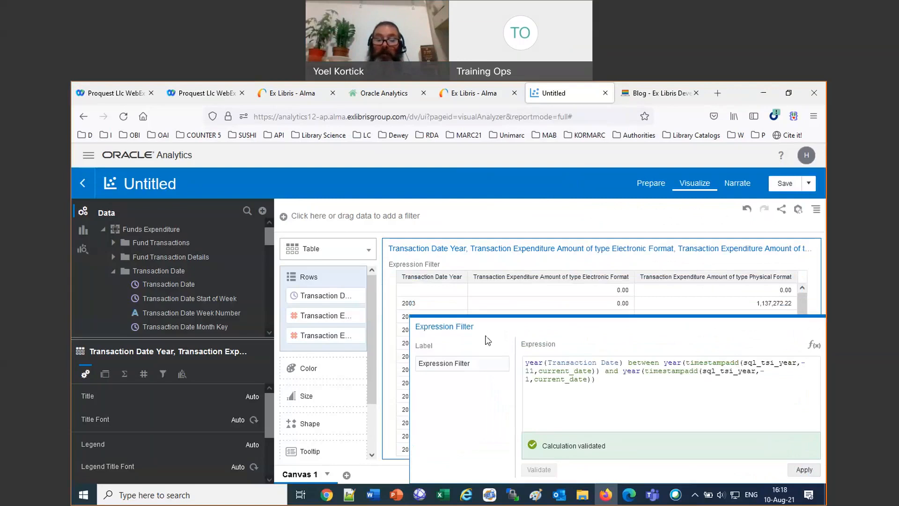
left_click_drag(551, 327, 549, 129)
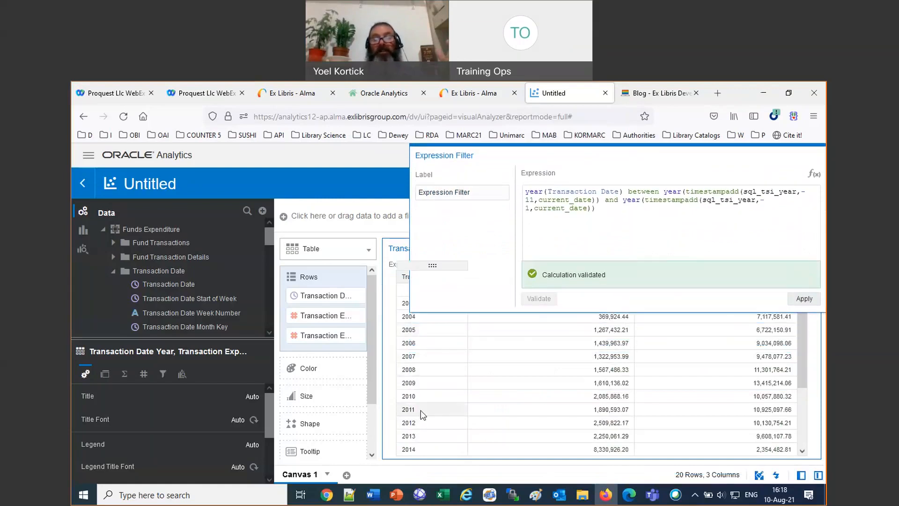
left_click(803, 299)
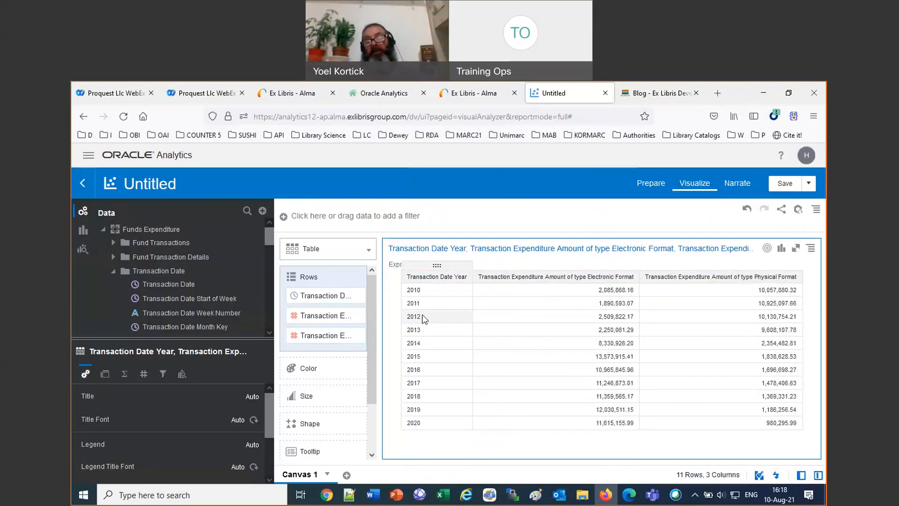
Start saving the project and browse to Shared Folders > Community > Reports > Shared Reports > Analytics Working Group.
left_click(785, 184)
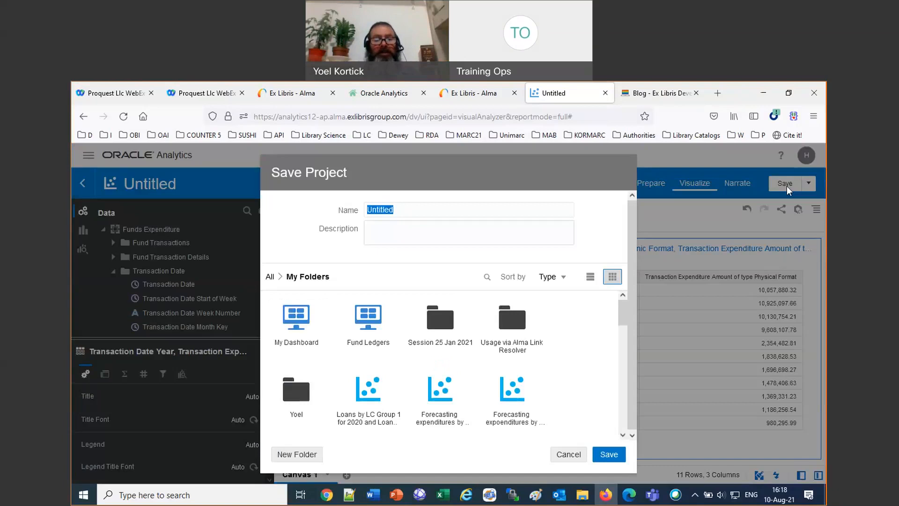
left_click(270, 277)
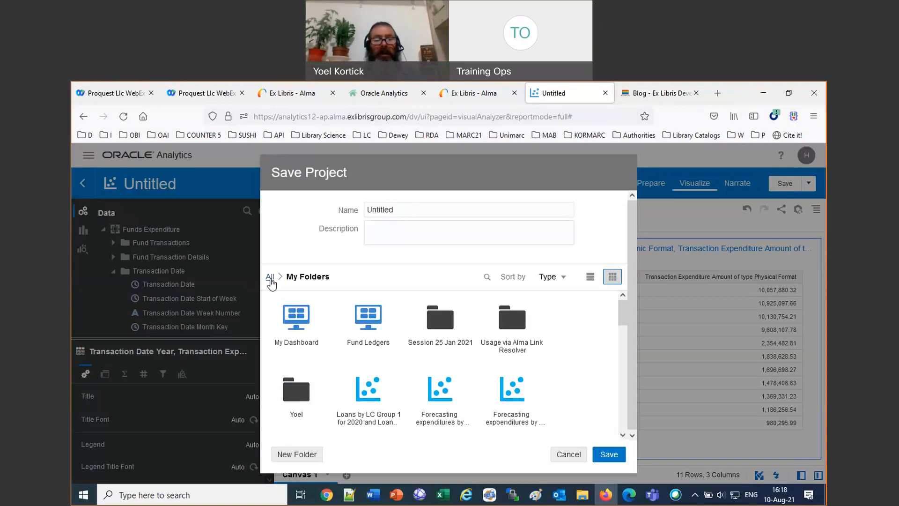
double_click(372, 330)
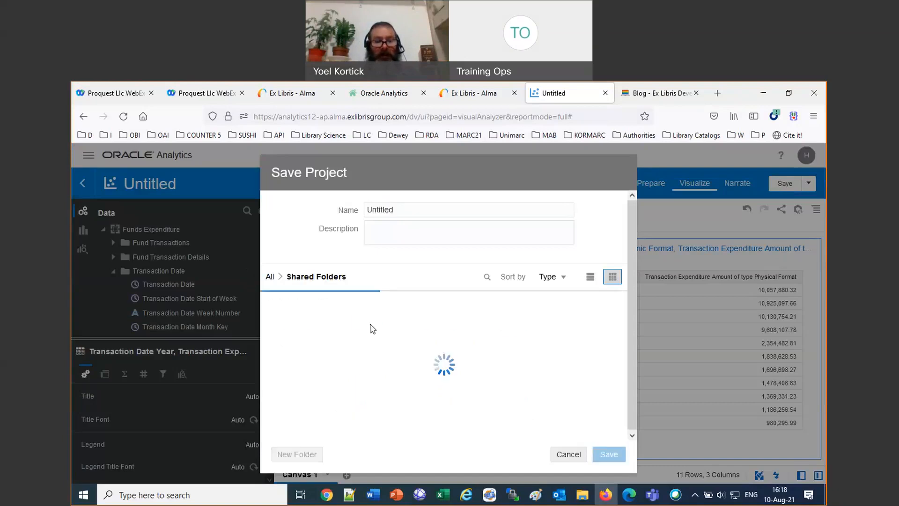
double_click(372, 330)
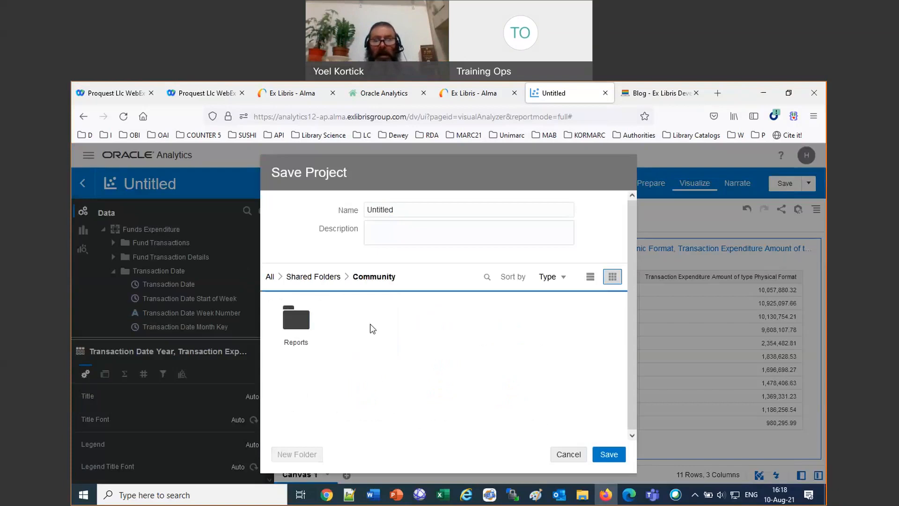
double_click(298, 323)
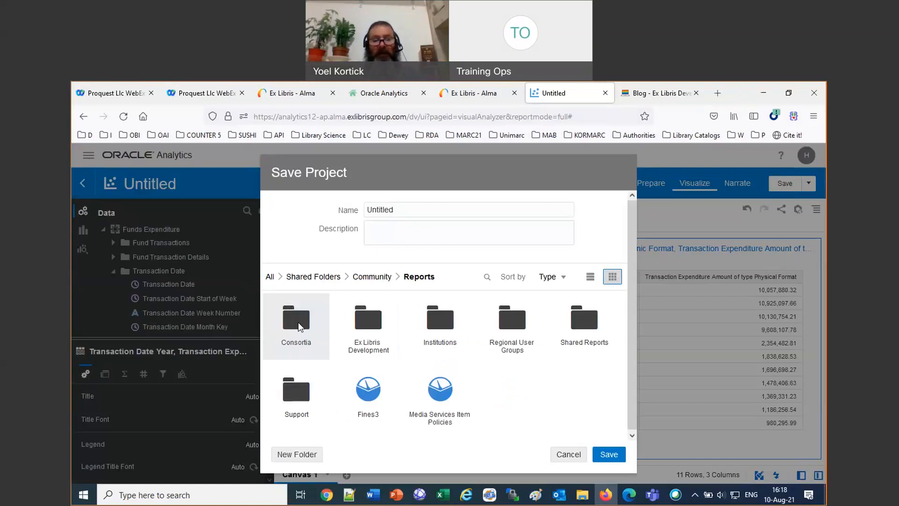
double_click(581, 323)
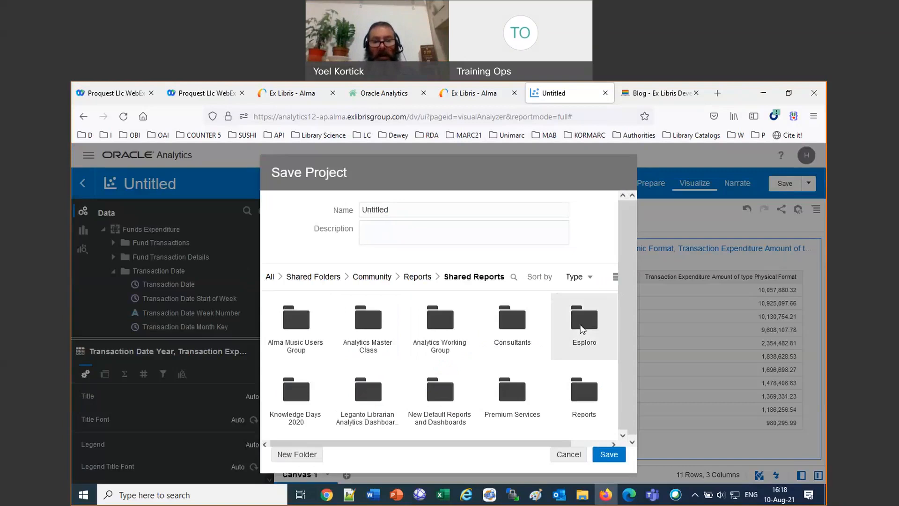
double_click(439, 323)
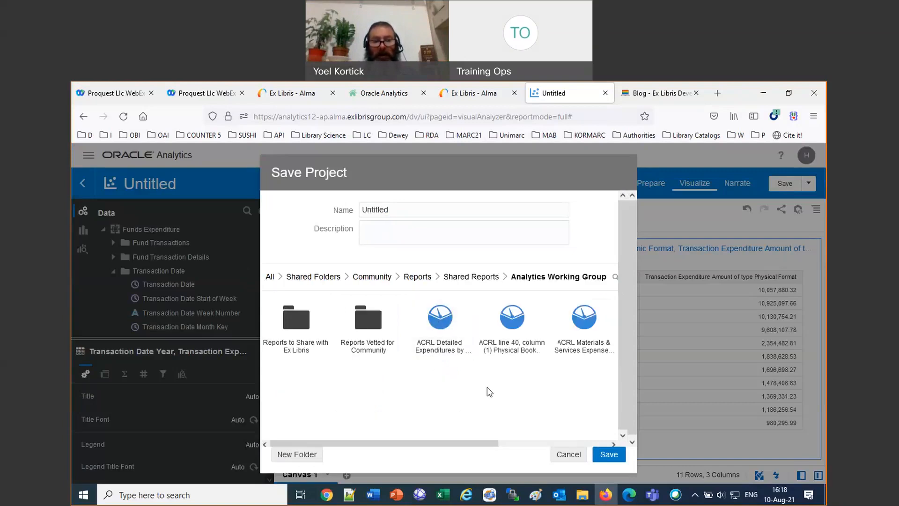
Name the project "P and E expenditures with forecast" and save it in the Analytics Working Group folder.
left_click(326, 211)
key("ctrl+a")
type("P and E expen")
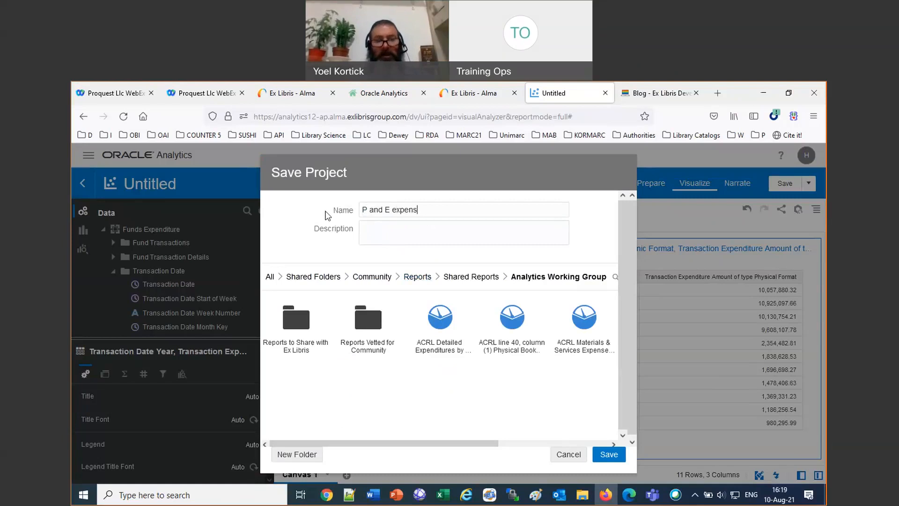
type("ditre")
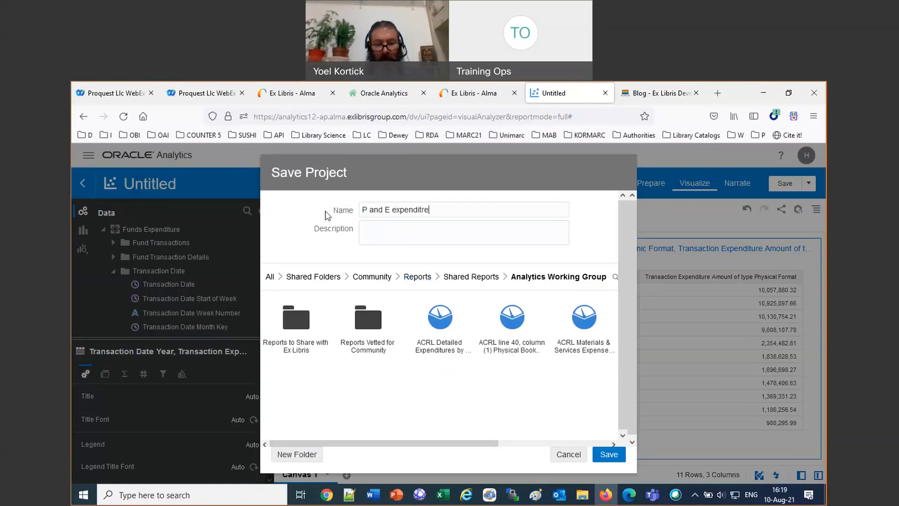
type("s with forcast")
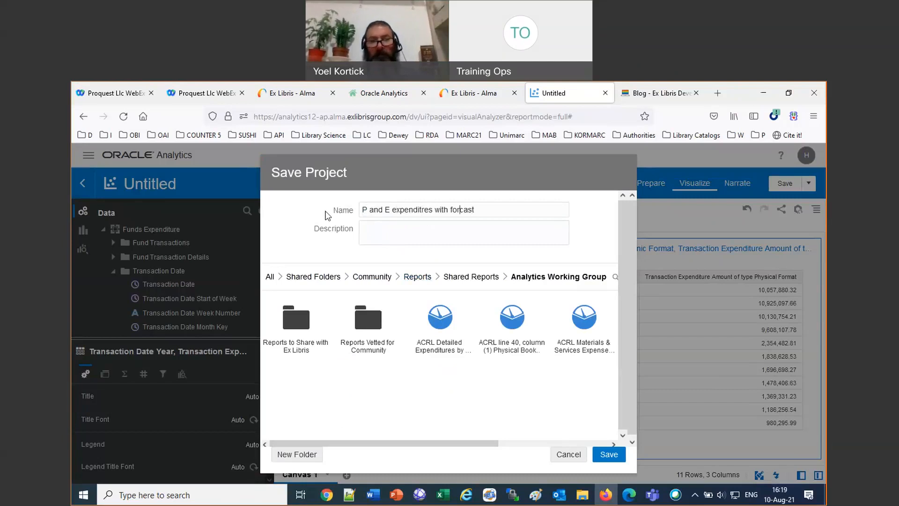
type("e")
key("Left")
key("Left")
key("Left")
key("Left")
key("Left")
key("Left")
key("Left")
key("Left")
key("Left")
key("Left")
key("Left")
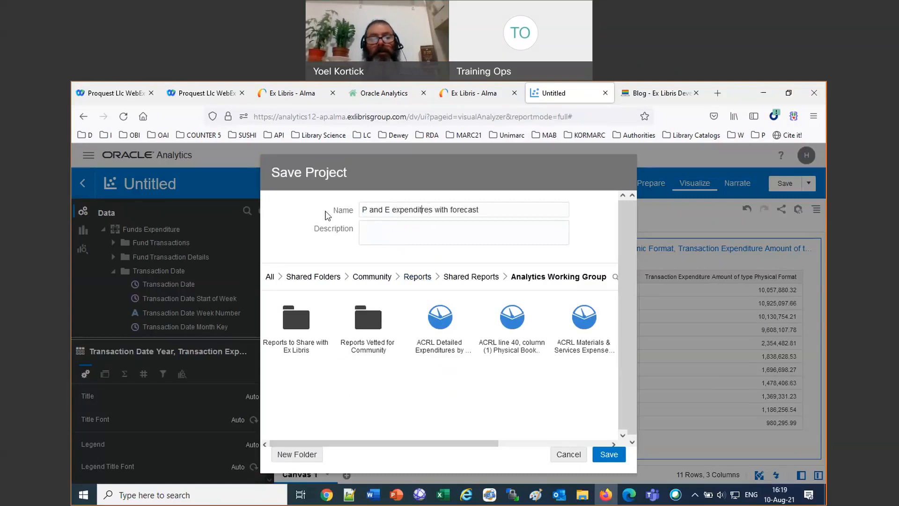
type("u")
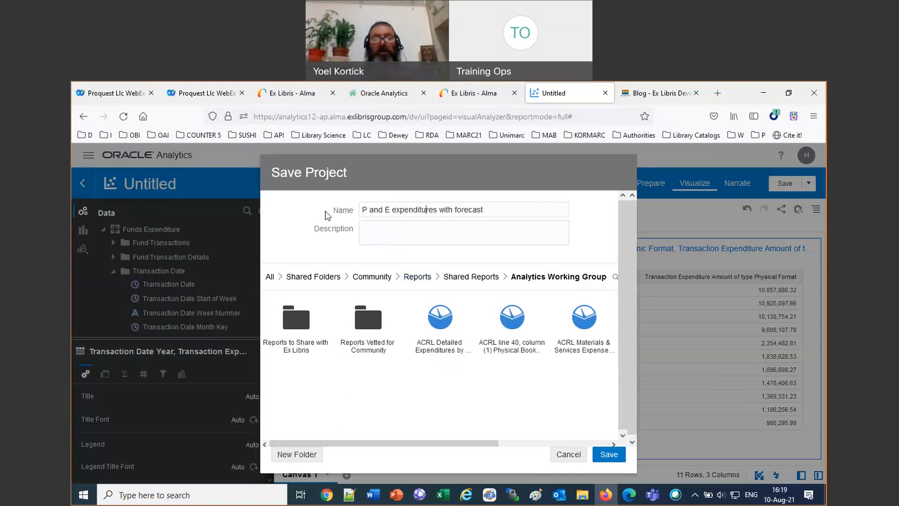
left_click(611, 457)
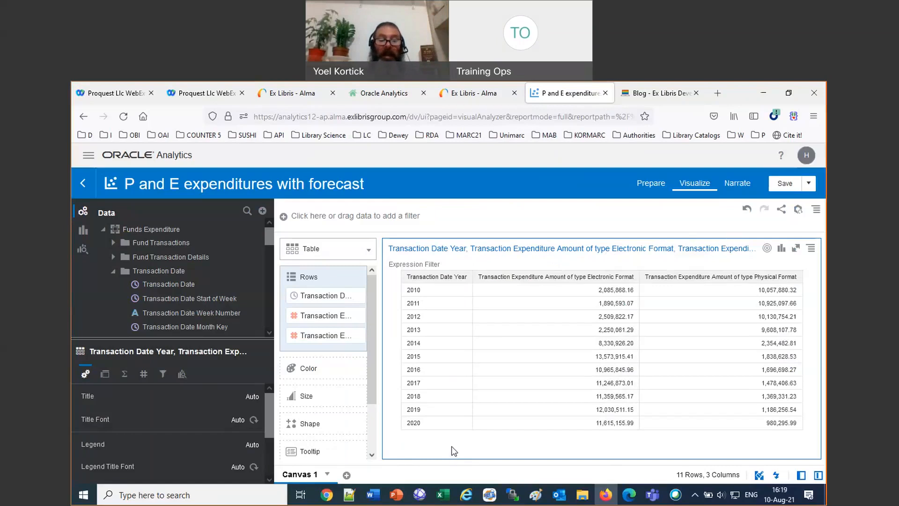
Enlarge the table's properties area and give the table the custom title "The afternooin Alma Insights session".
left_click_drag(150, 336, 165, 241)
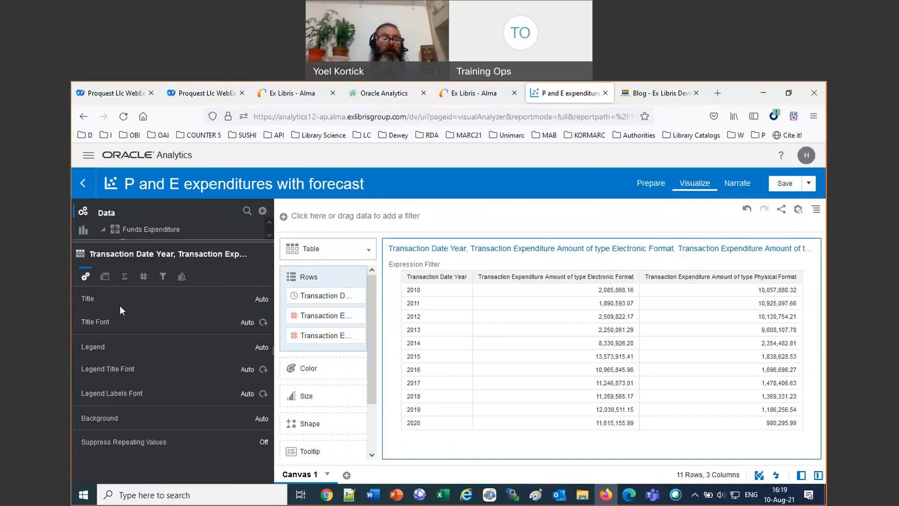
left_click(265, 302)
left_click(274, 330)
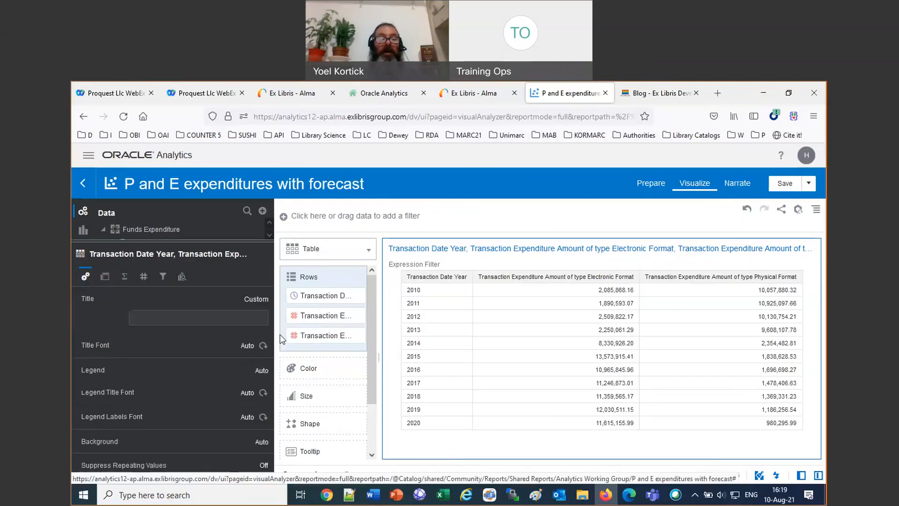
left_click(233, 318)
type("The afternooin")
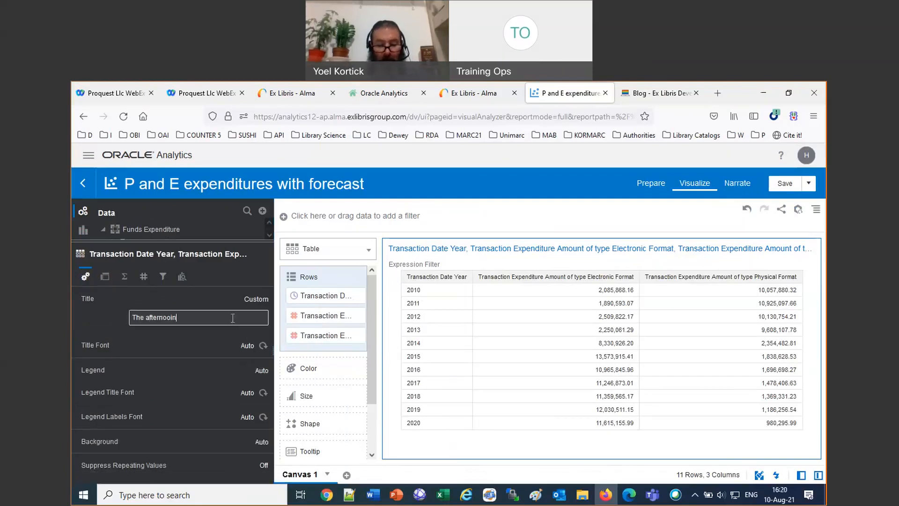
type(" Alma Insi")
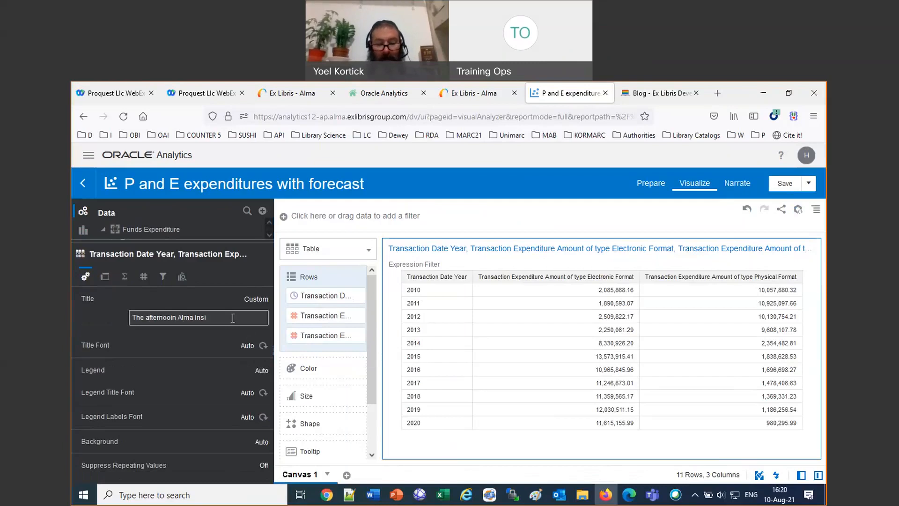
type("ghts session")
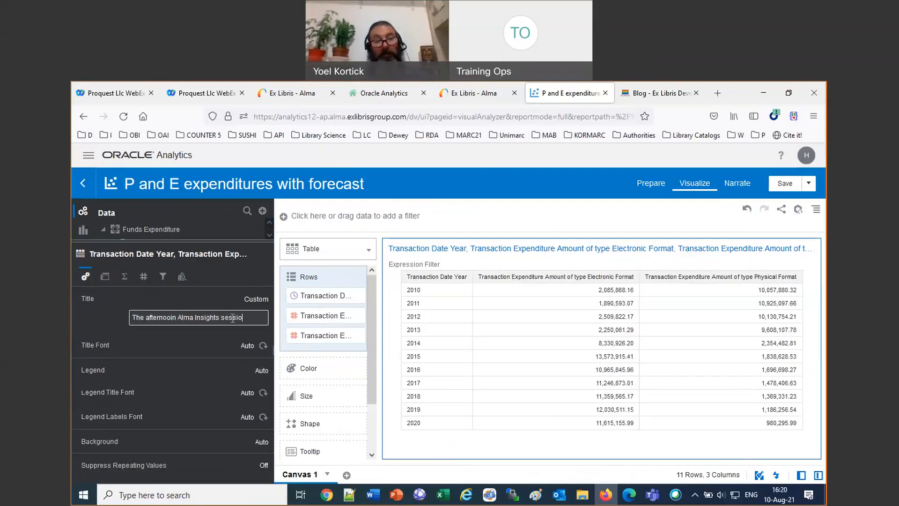
Format the table title in bold Tahoma and correct its wording to "The afternoon Alma Insights session".
left_click(248, 347)
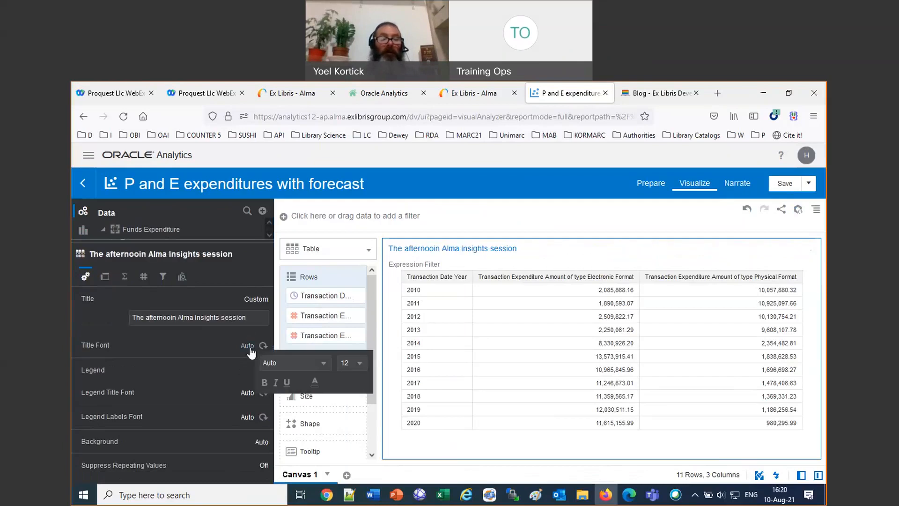
left_click(264, 383)
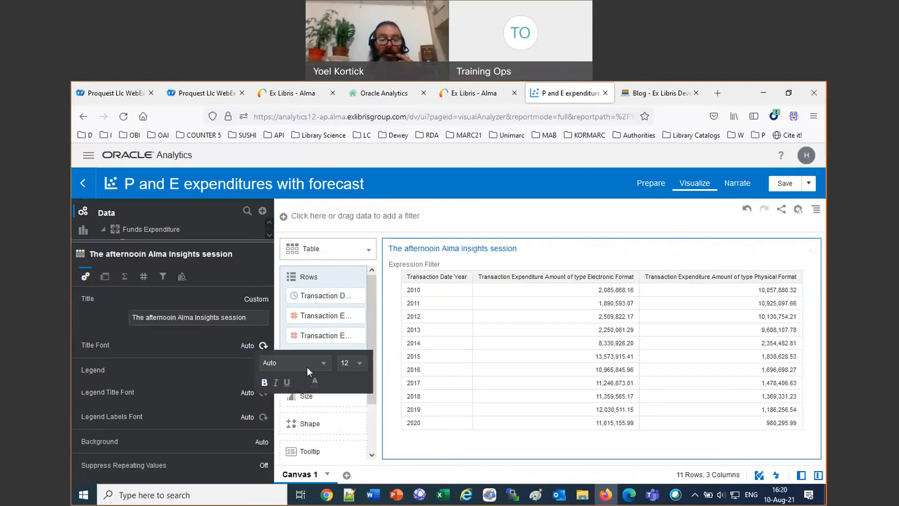
left_click(323, 363)
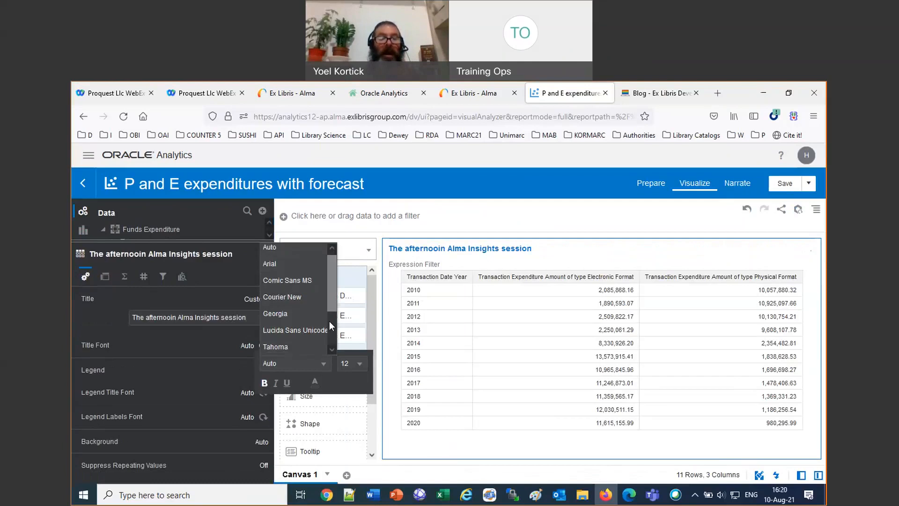
left_click(288, 346)
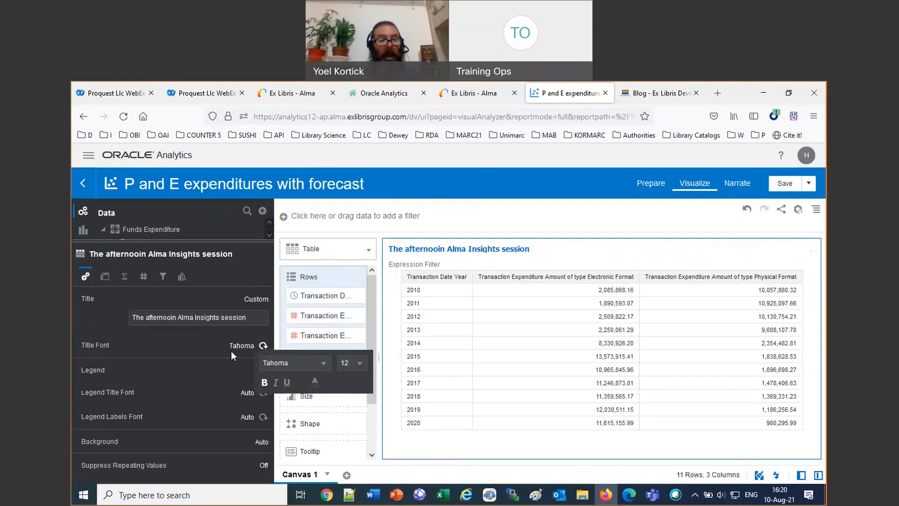
left_click(172, 317)
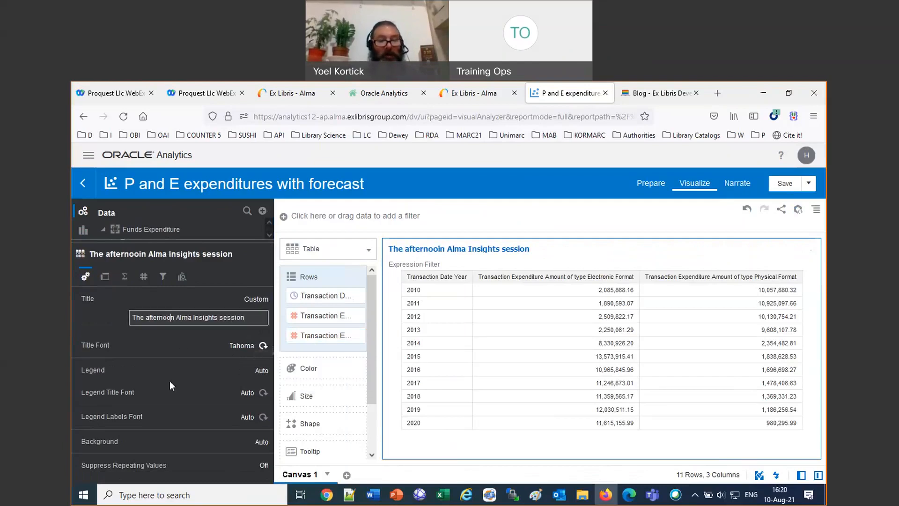
left_click(156, 438)
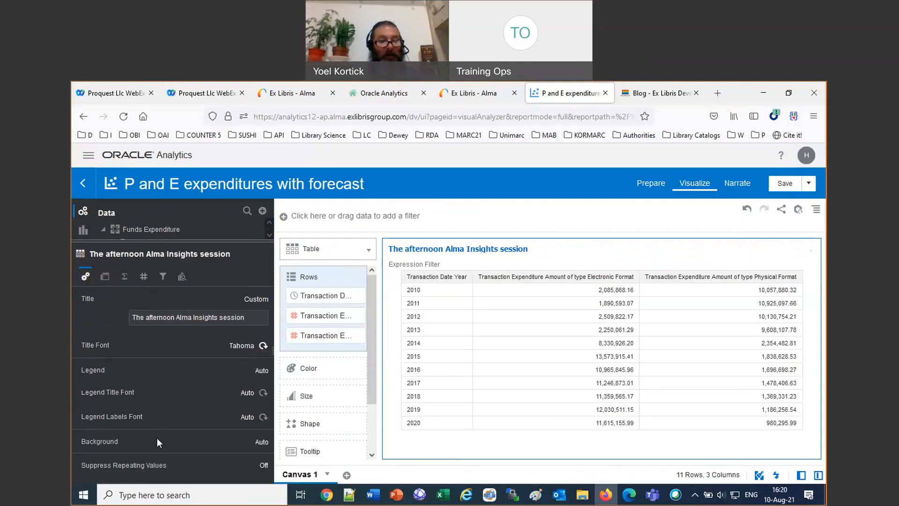
Give the table a custom background with the yellow fill color #d7e91e.
left_click(260, 441)
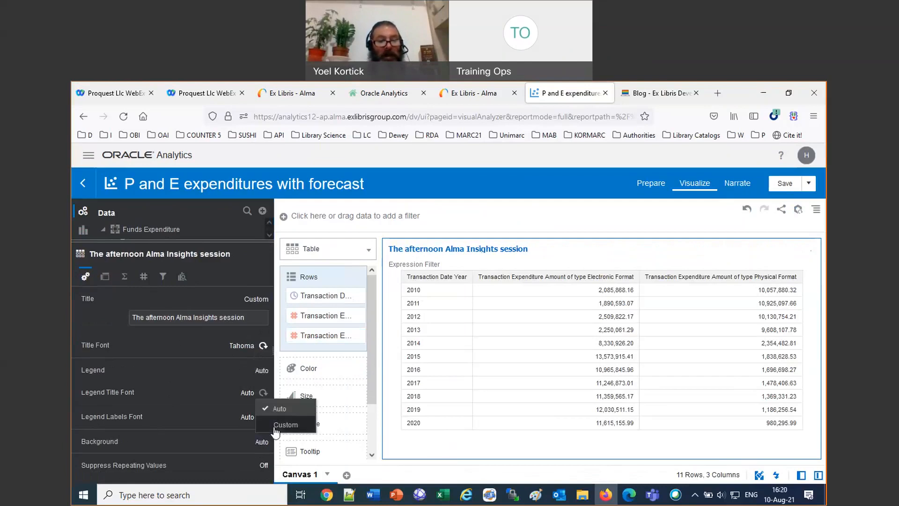
left_click(273, 426)
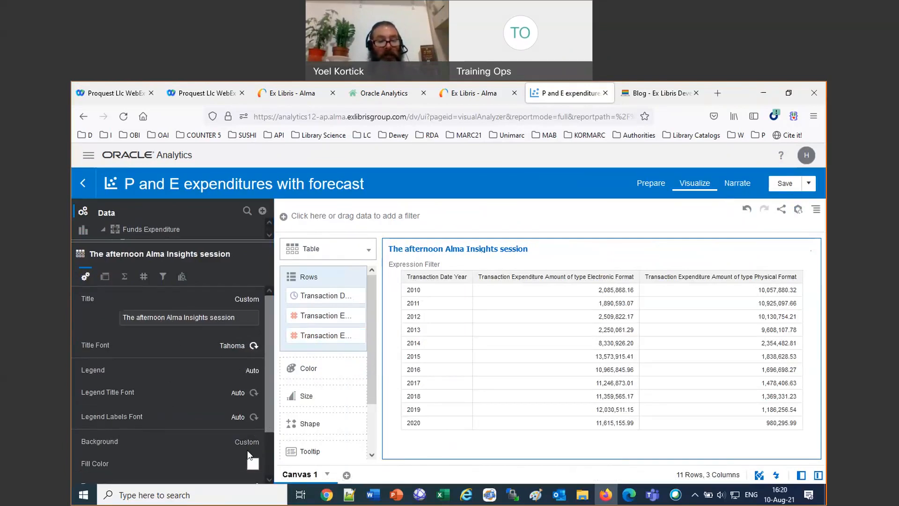
left_click(253, 465)
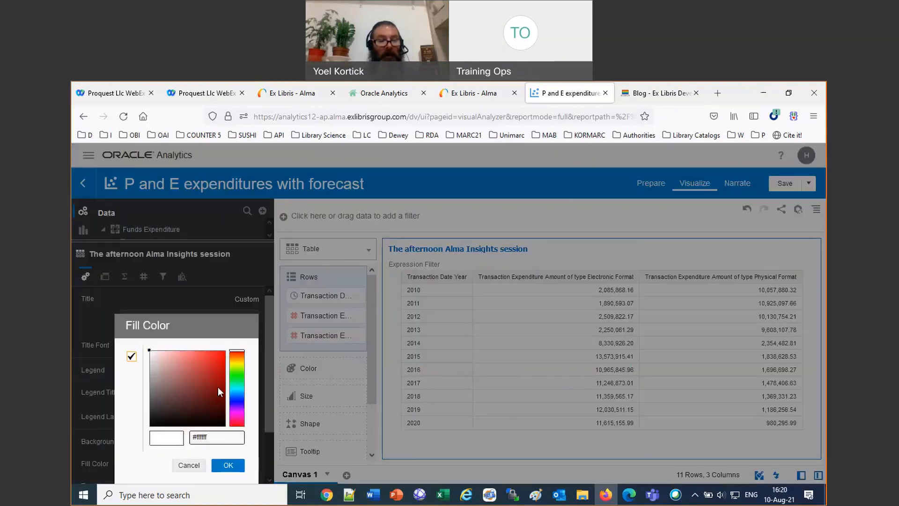
left_click(234, 362)
left_click(214, 356)
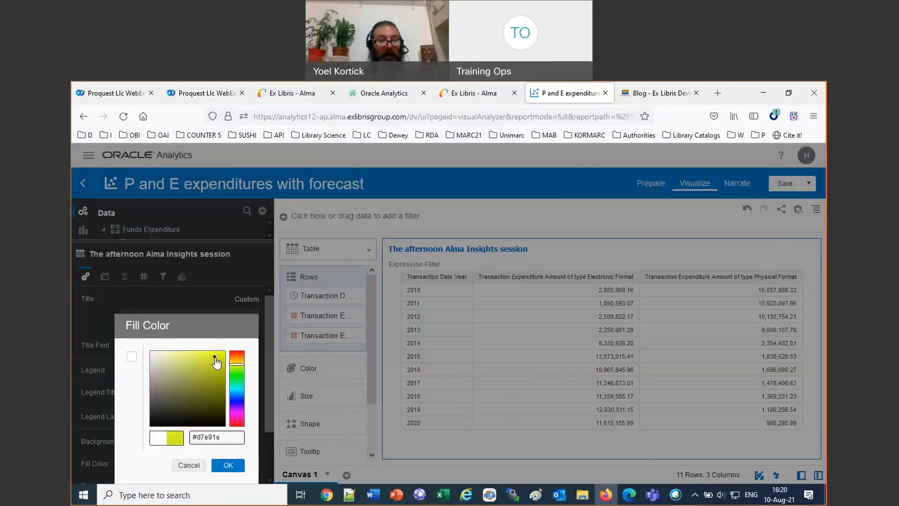
left_click(227, 465)
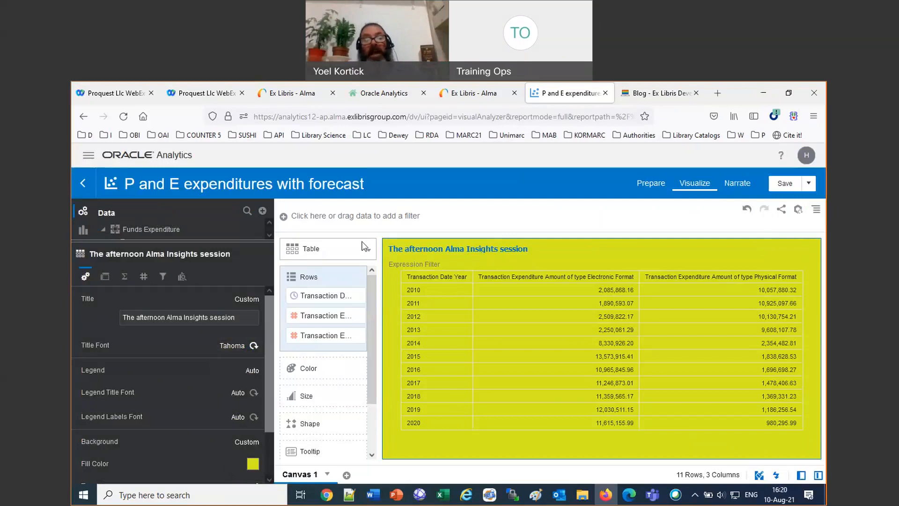
Change the visualization type from table to line chart.
left_click(370, 251)
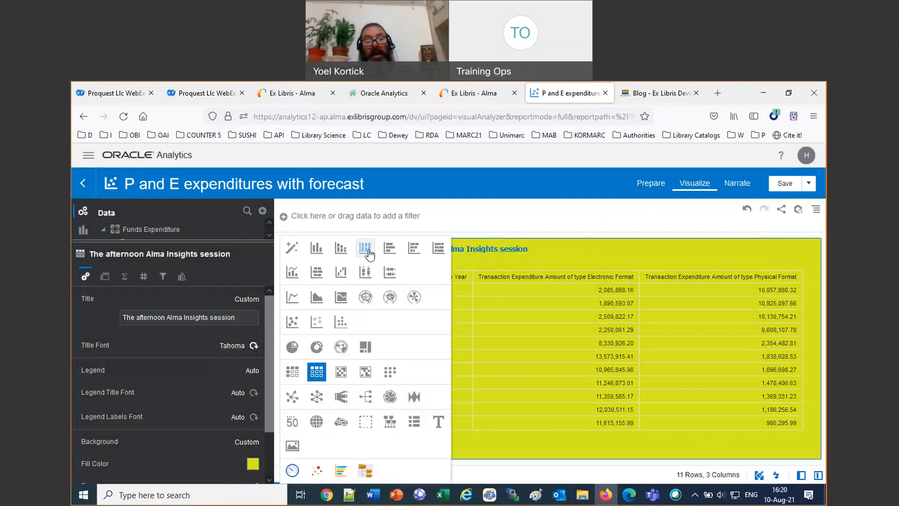
left_click(293, 298)
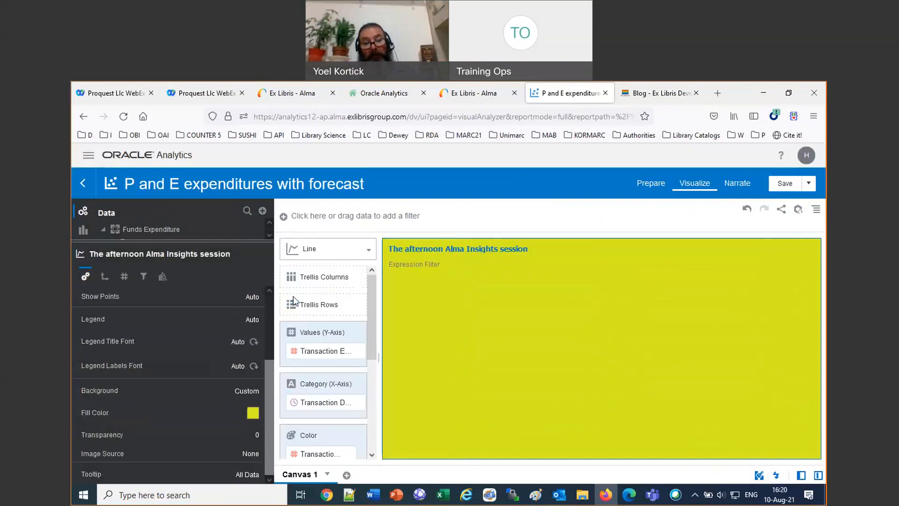
Change the visualization back to a table and move the physical format expenditure amount from Color to Rows.
left_click(369, 250)
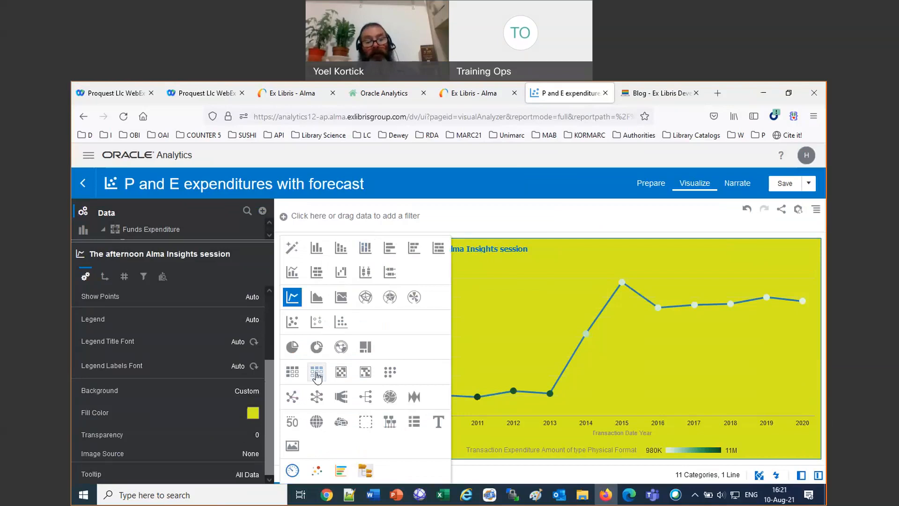
left_click(316, 372)
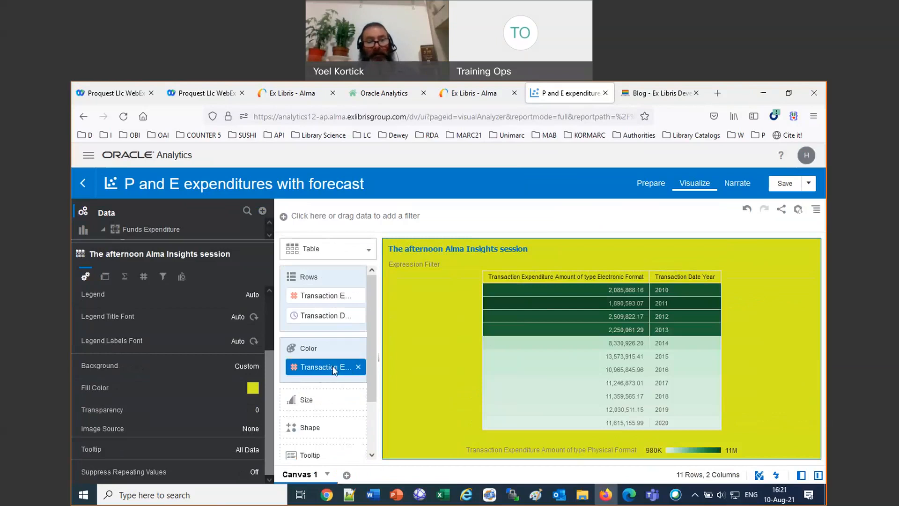
left_click_drag(333, 367, 335, 329)
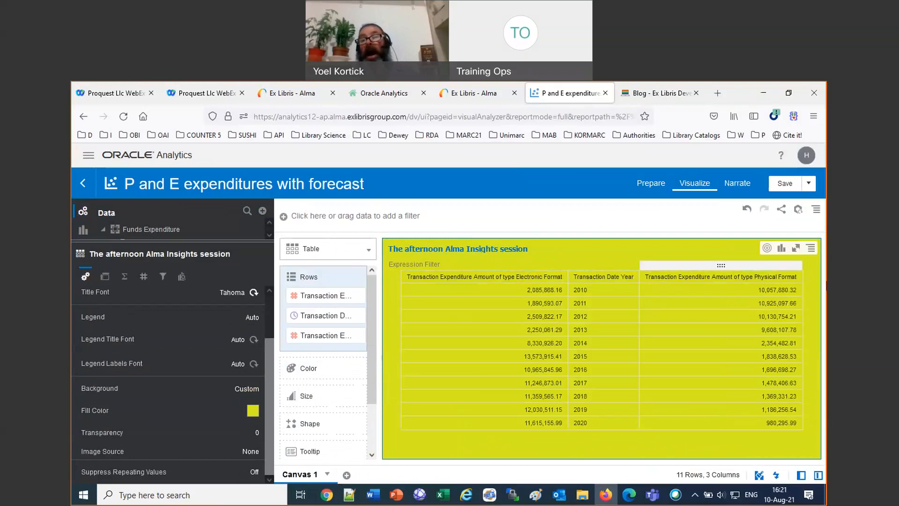
Duplicate the table visualization on the canvas.
left_click(811, 248)
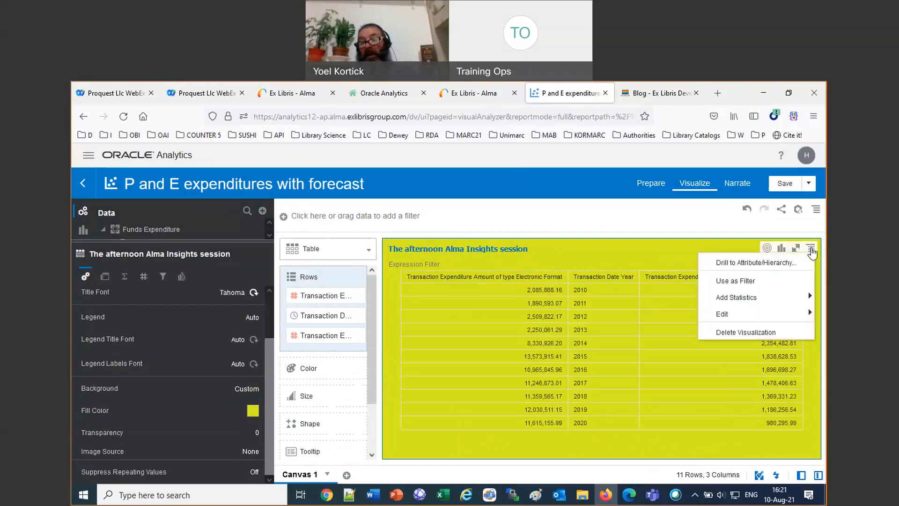
mouse_move(733, 314)
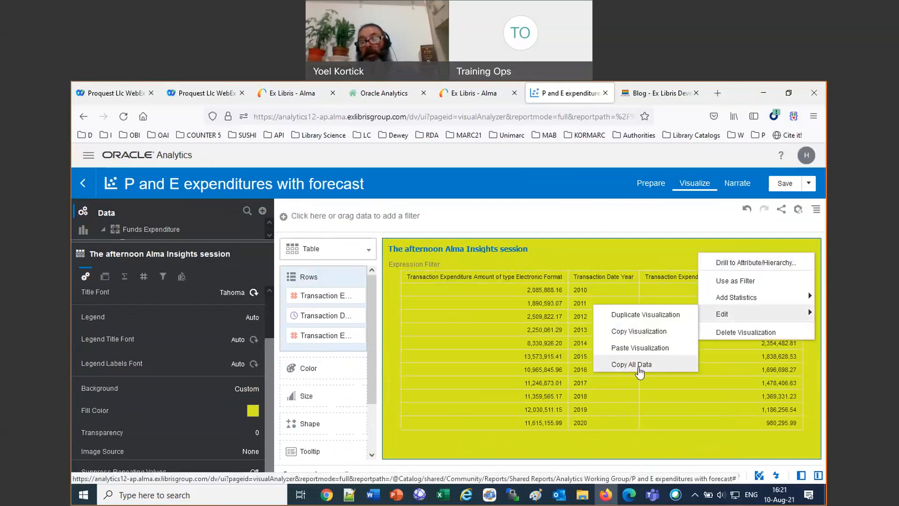
left_click(583, 208)
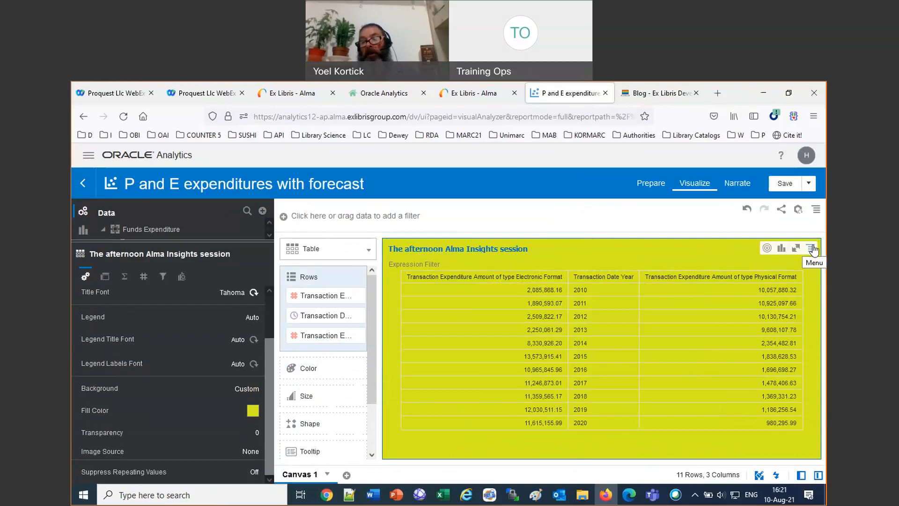
right_click(699, 257)
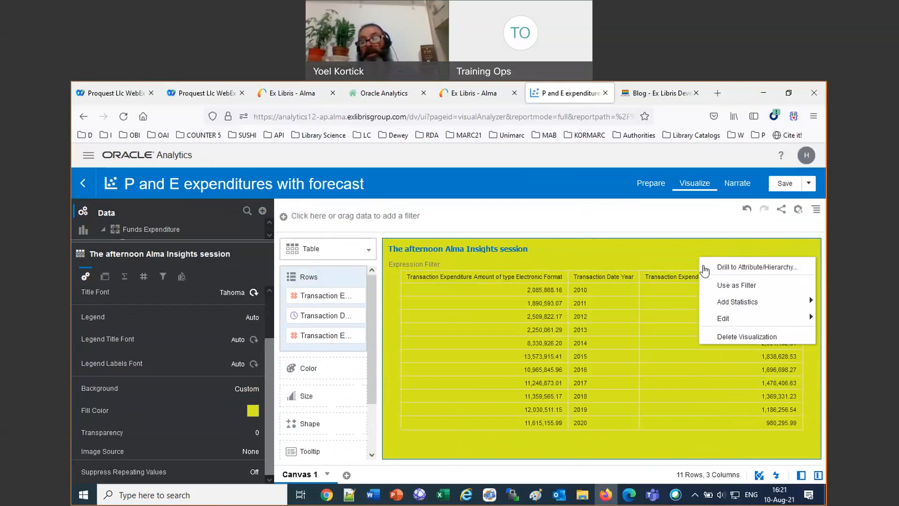
mouse_move(728, 322)
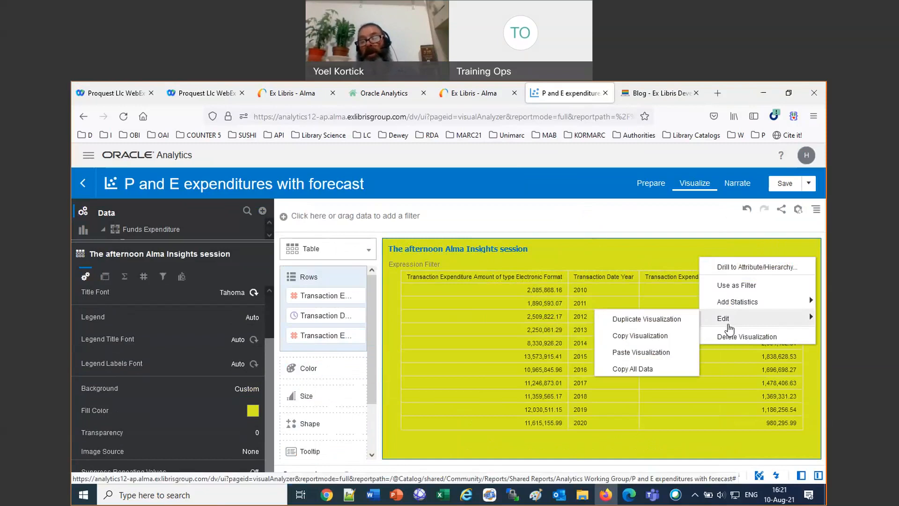
left_click(675, 319)
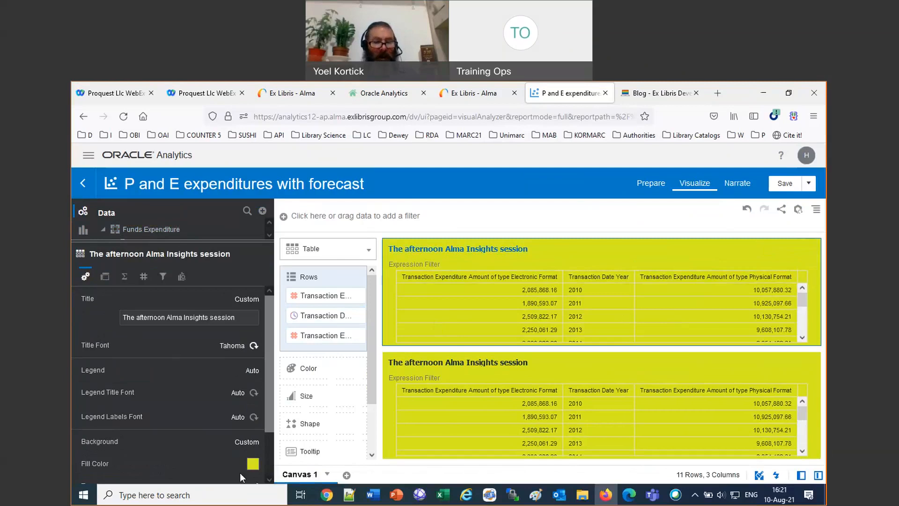
Reset the background of the upper table to Auto.
left_click(255, 439)
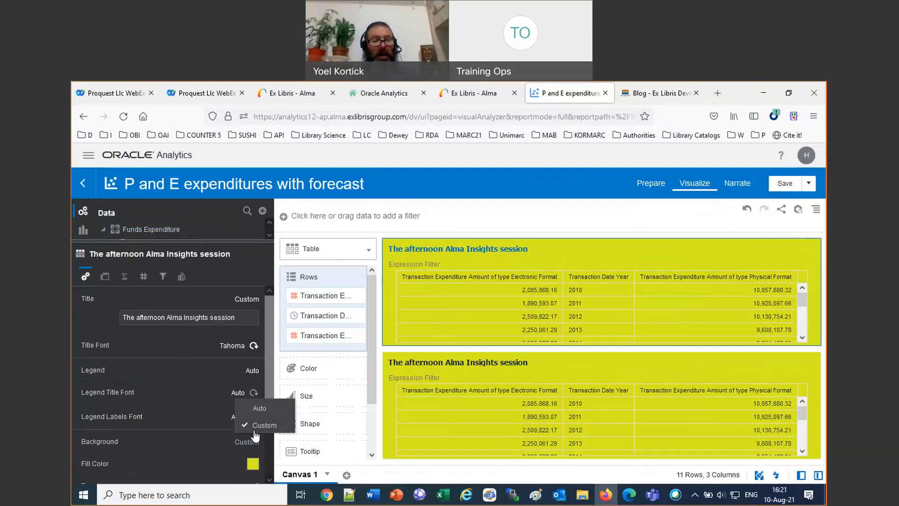
left_click(259, 408)
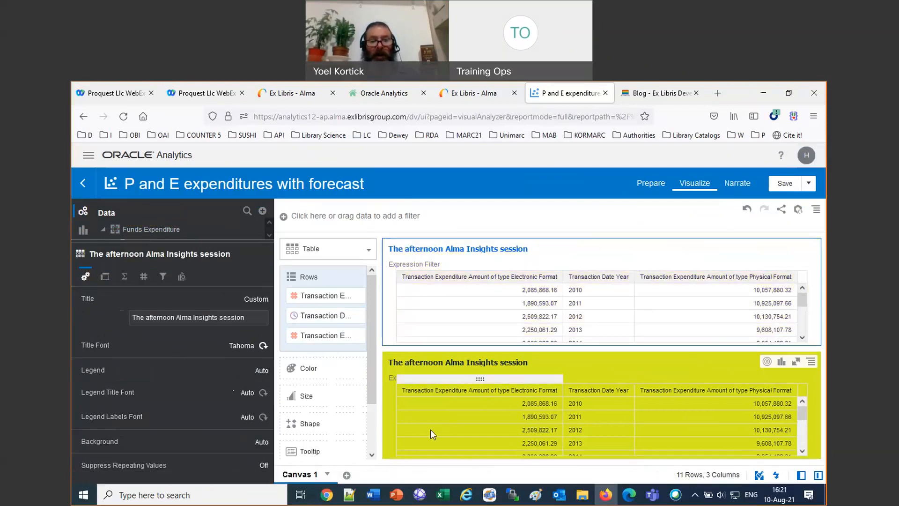
left_click(431, 429)
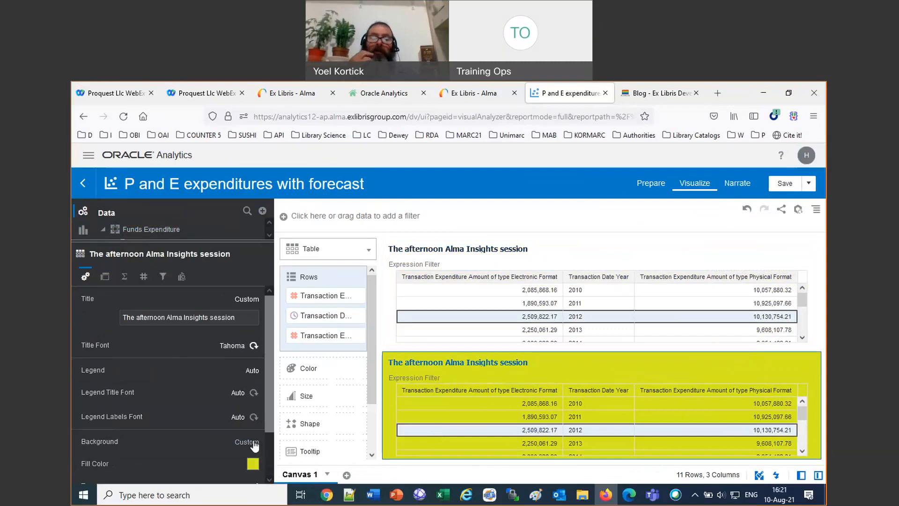
left_click(593, 250)
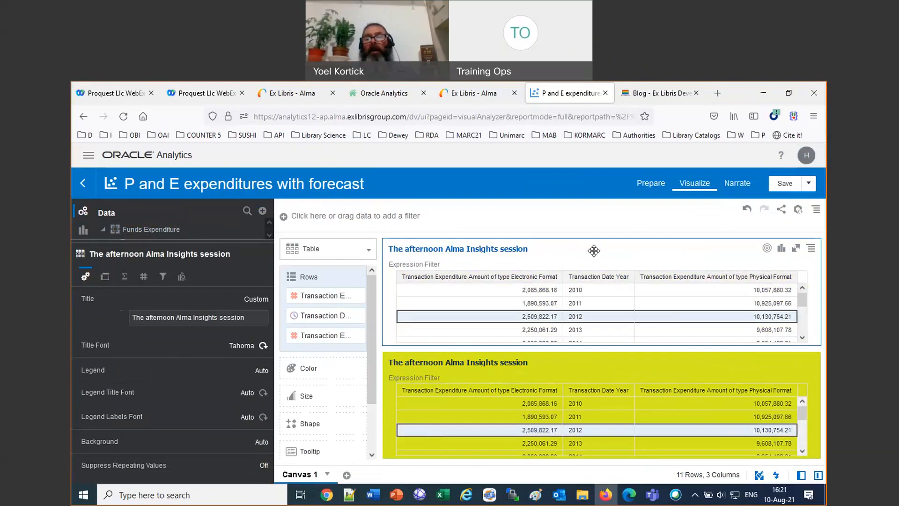
Change the upper table to a line chart and hide the data and properties area to widen the canvas.
left_click(780, 248)
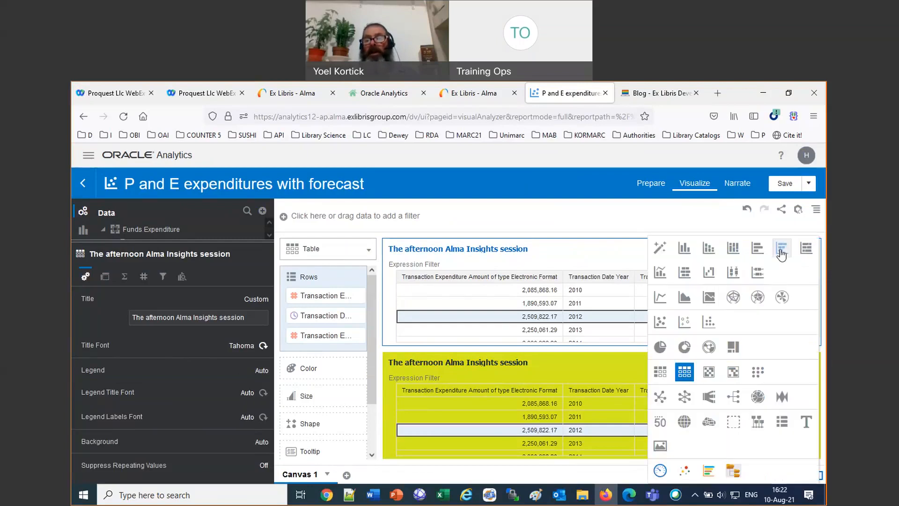
left_click(662, 296)
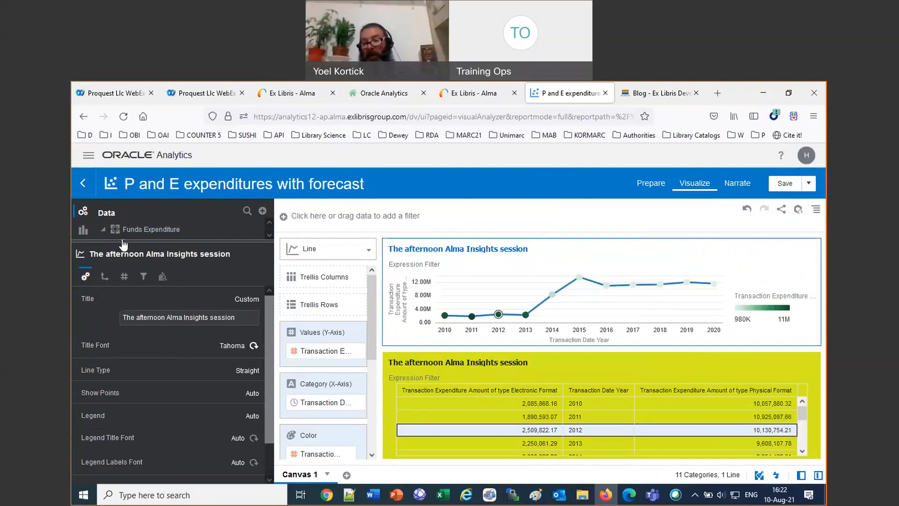
left_click_drag(273, 268, 99, 266)
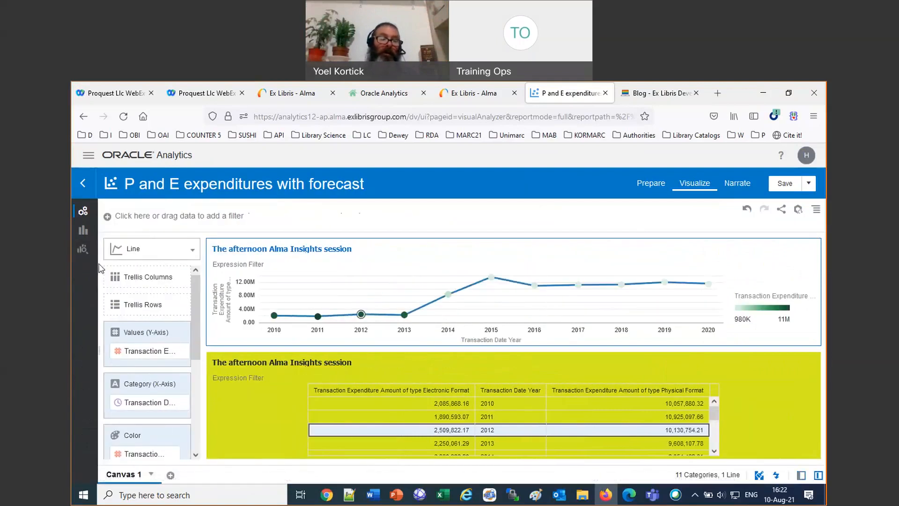
left_click(802, 476)
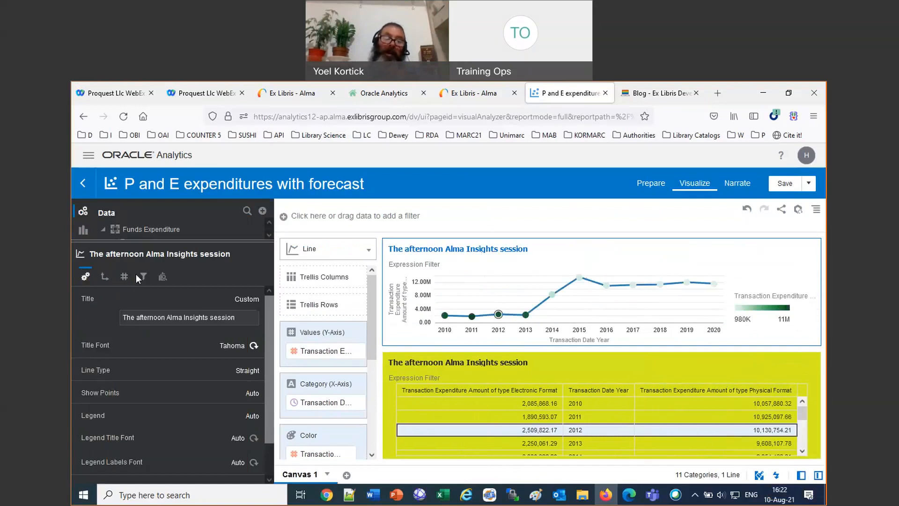
left_click(801, 476)
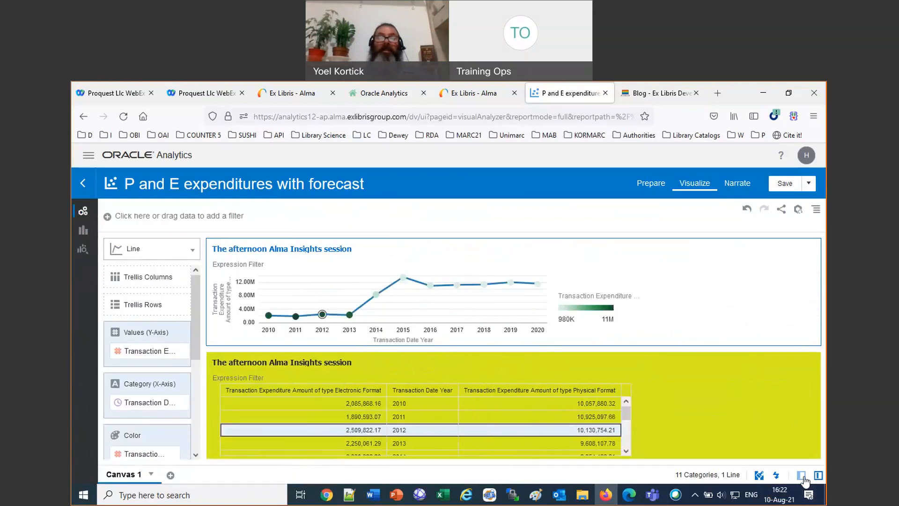
Clear the selected data row and delete the lower yellow table visualization.
mouse_move(802, 372)
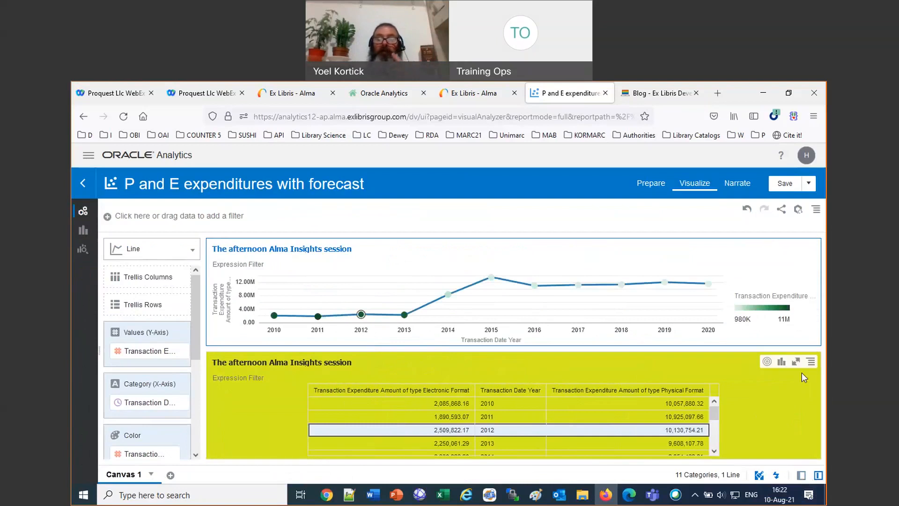
left_click(812, 364)
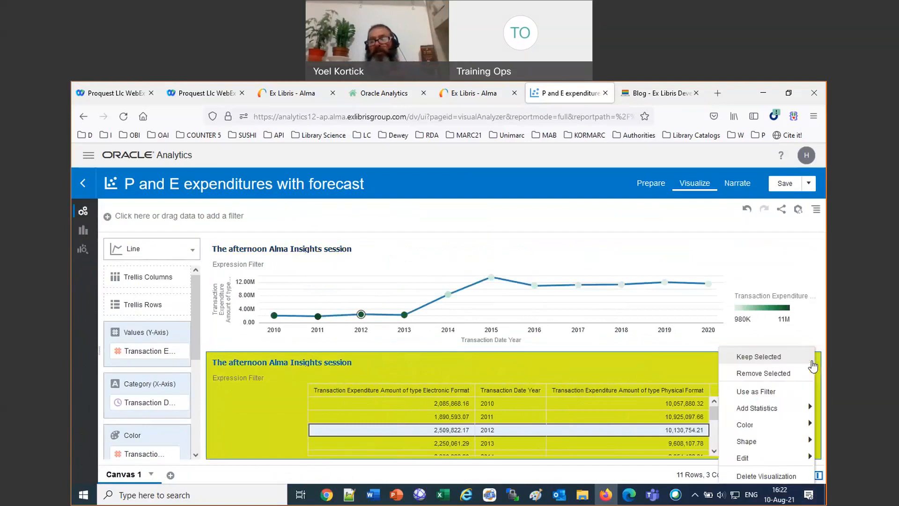
mouse_move(754, 461)
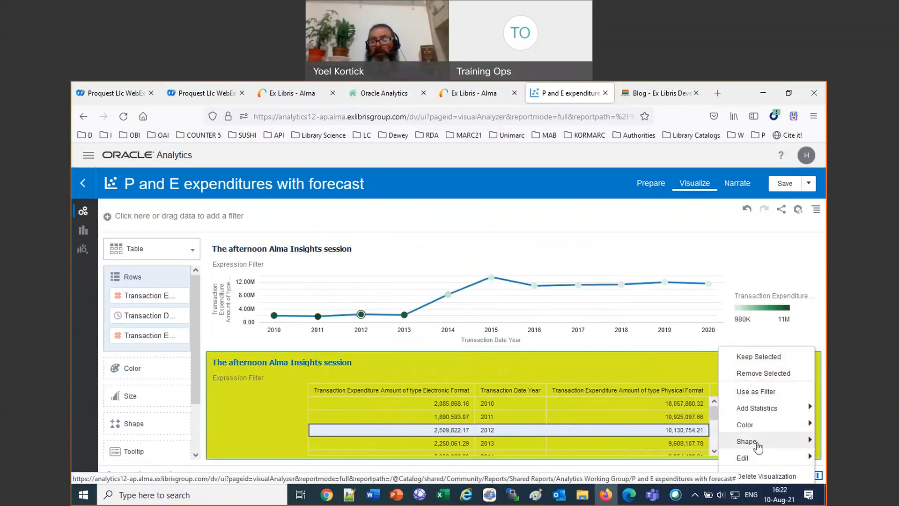
left_click(808, 329)
left_click(816, 366)
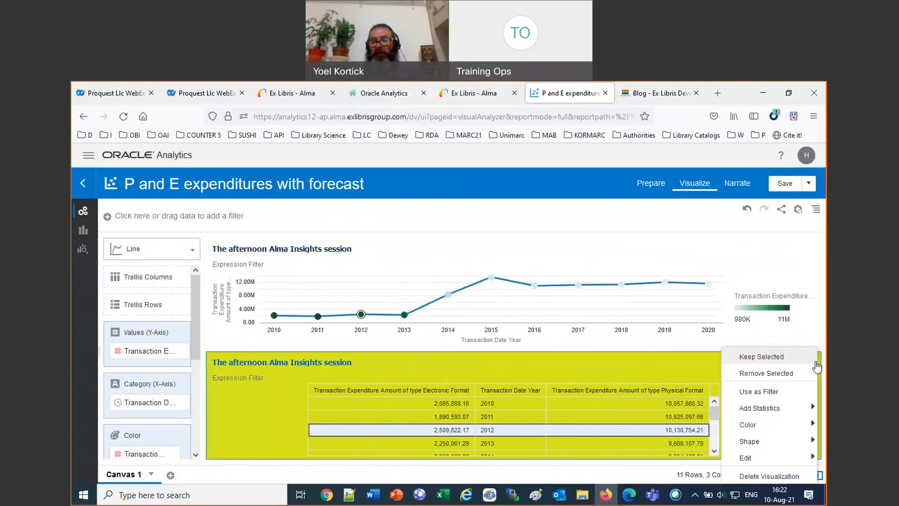
mouse_move(771, 442)
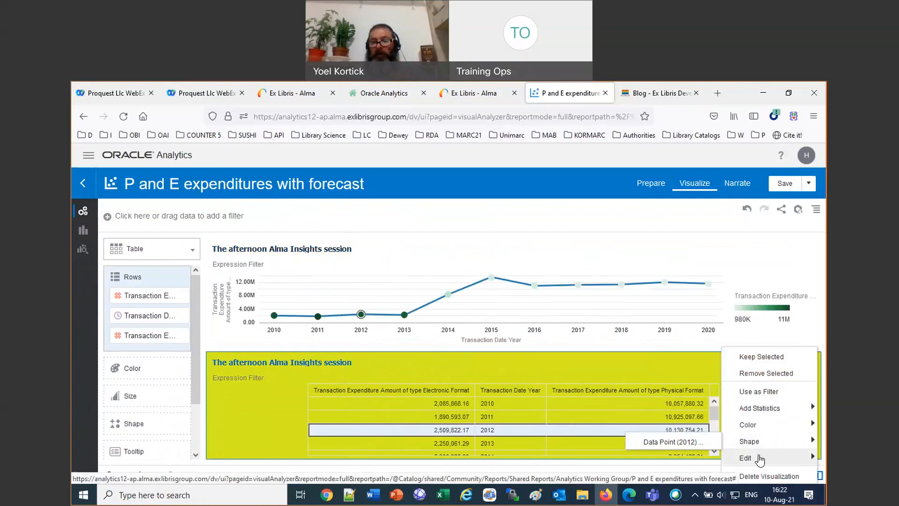
mouse_move(747, 458)
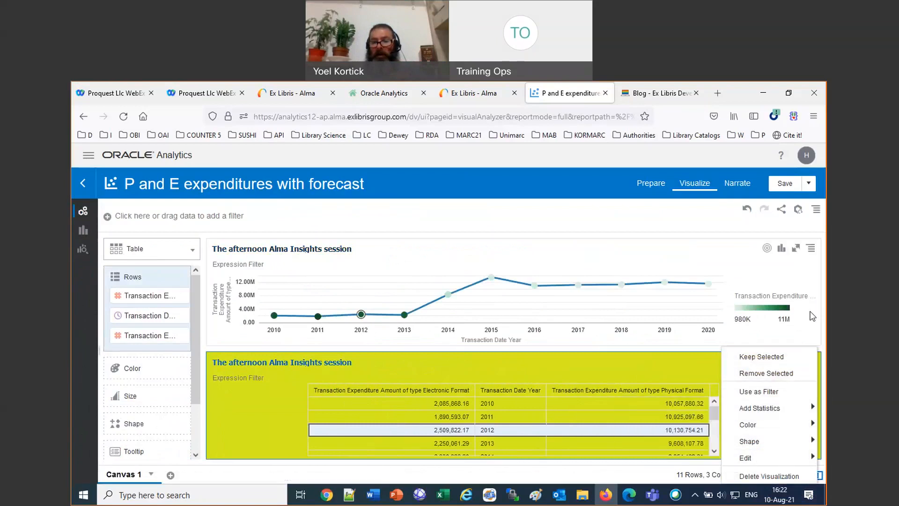
left_click(639, 414)
left_click(317, 404)
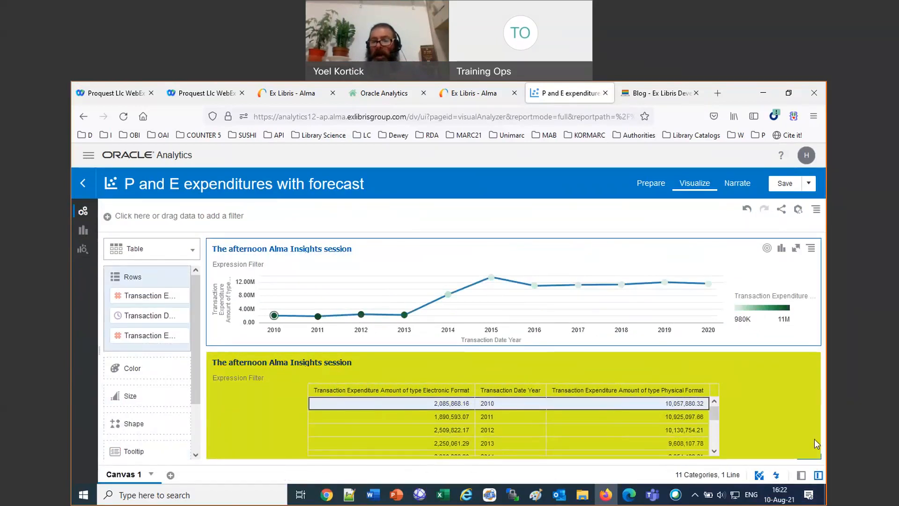
left_click(811, 363)
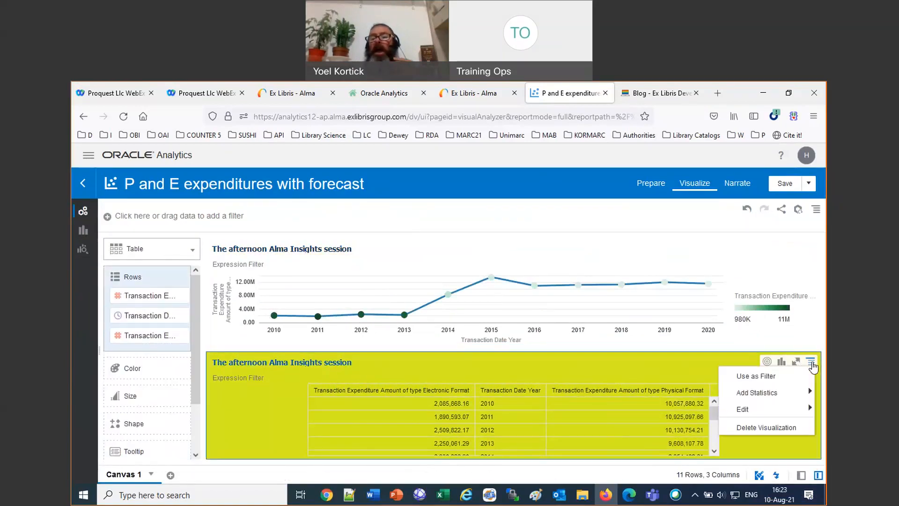
left_click(770, 429)
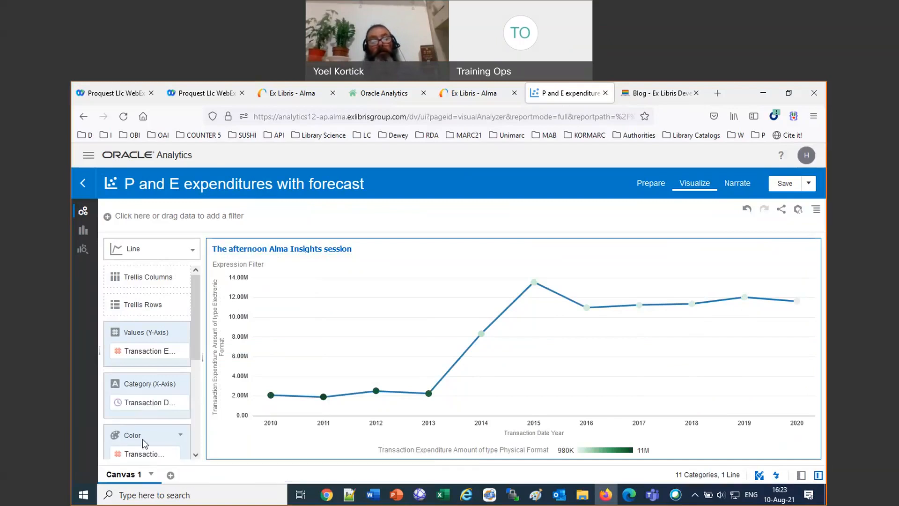
Place both the physical and the electronic format expenditure amounts on the line chart's Values (Y-Axis).
left_click_drag(142, 448, 155, 361)
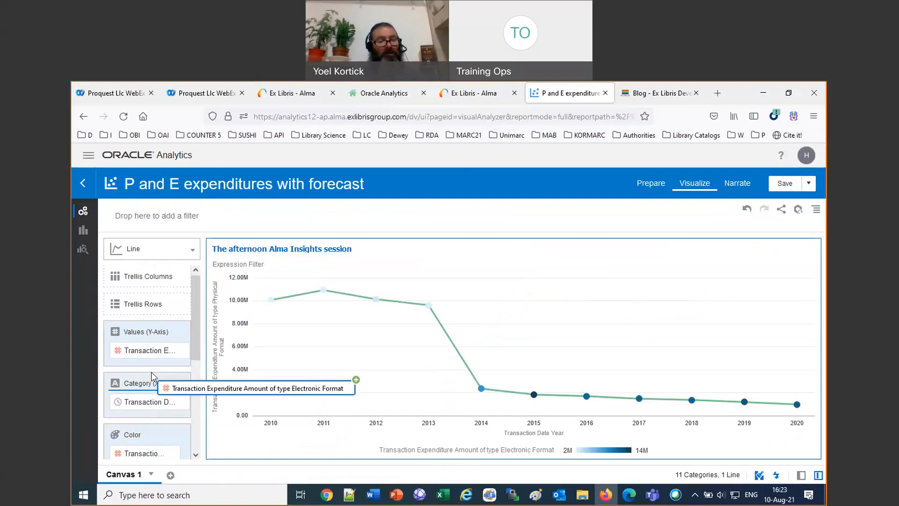
left_click_drag(153, 367, 150, 360)
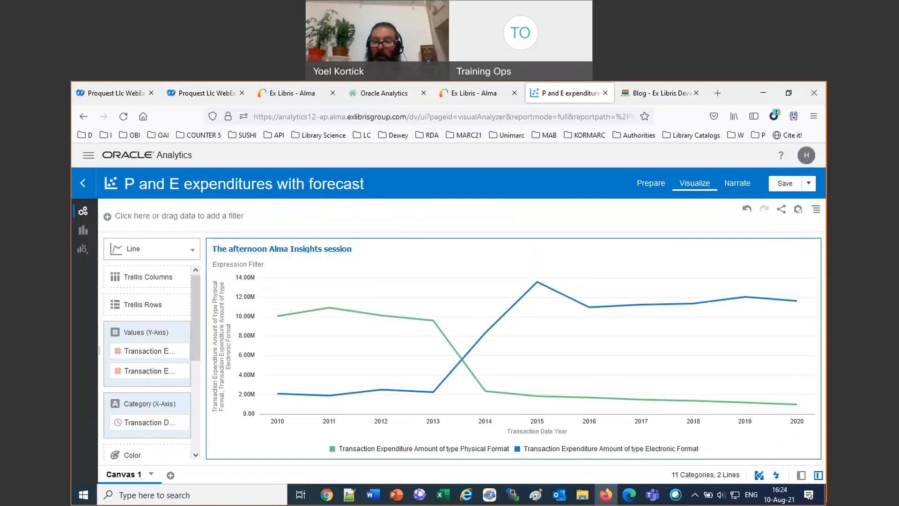
Set the line chart's legend position to Top, then hide the data and properties area again.
left_click(801, 476)
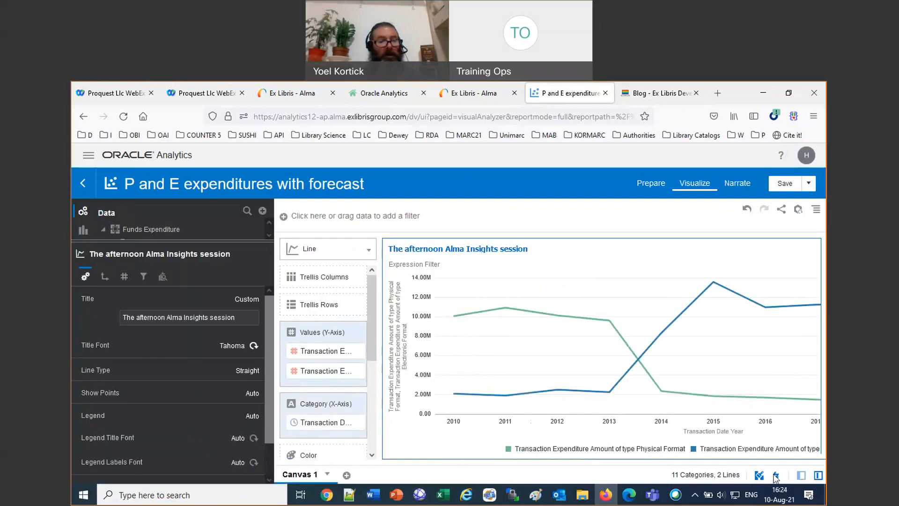
left_click(250, 416)
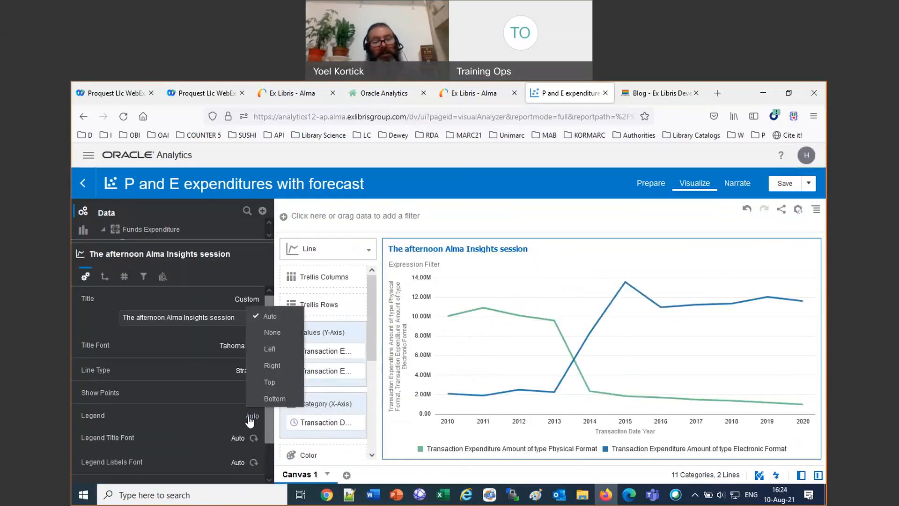
left_click(270, 350)
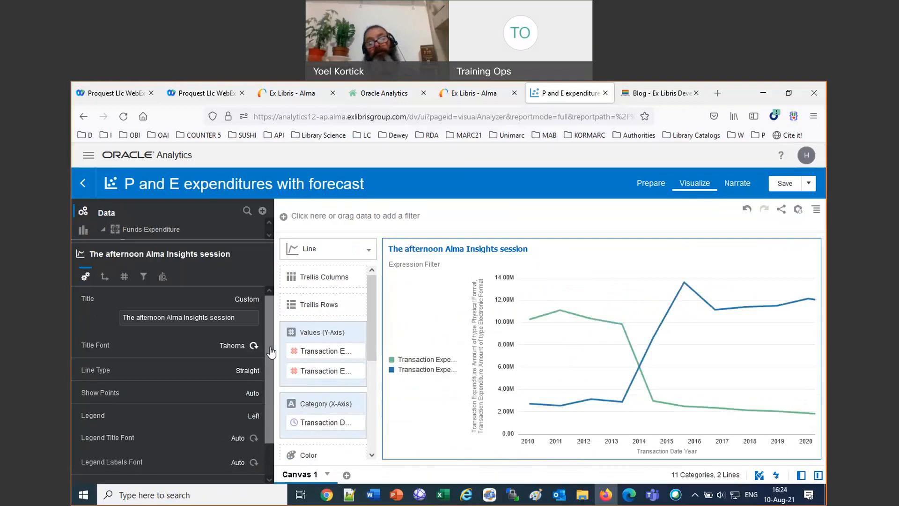
left_click(255, 417)
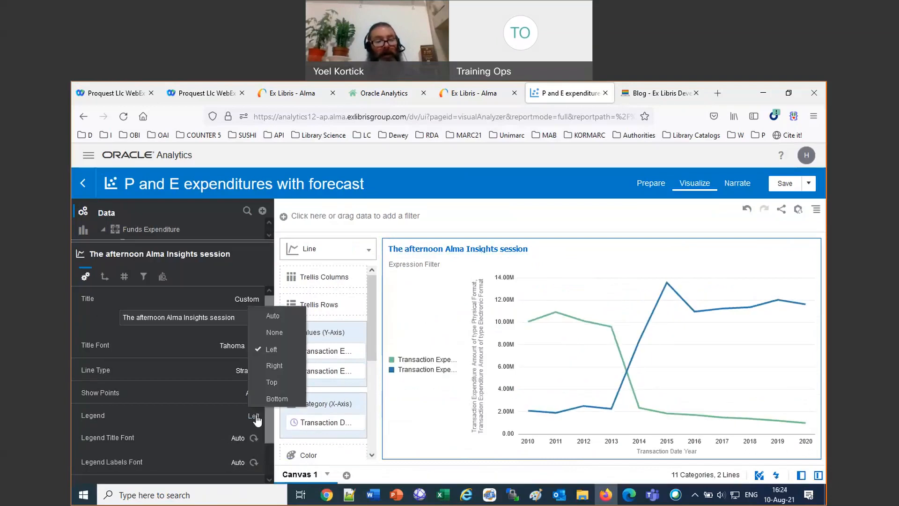
left_click(276, 382)
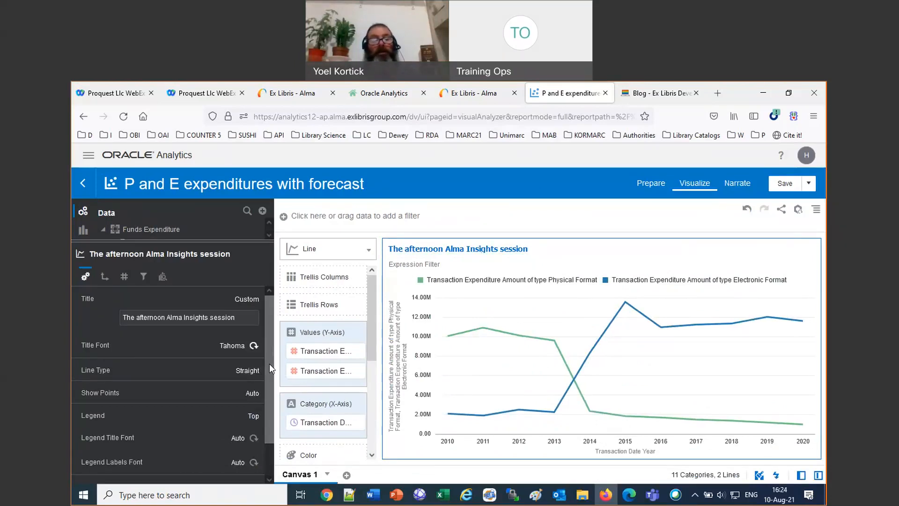
left_click_drag(274, 363, 126, 364)
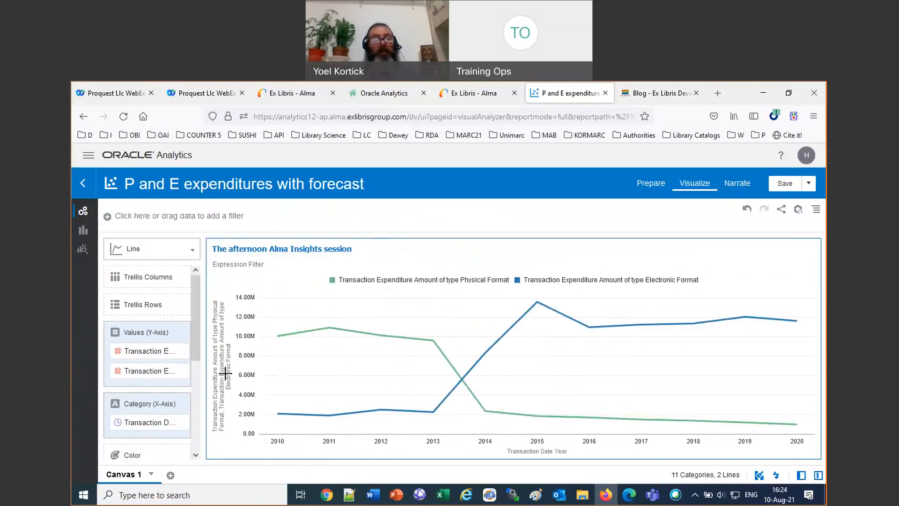
Collapse the line chart's axis settings area to widen the chart, and examine yearly data points on both expenditure lines.
left_click_drag(203, 373, 77, 380)
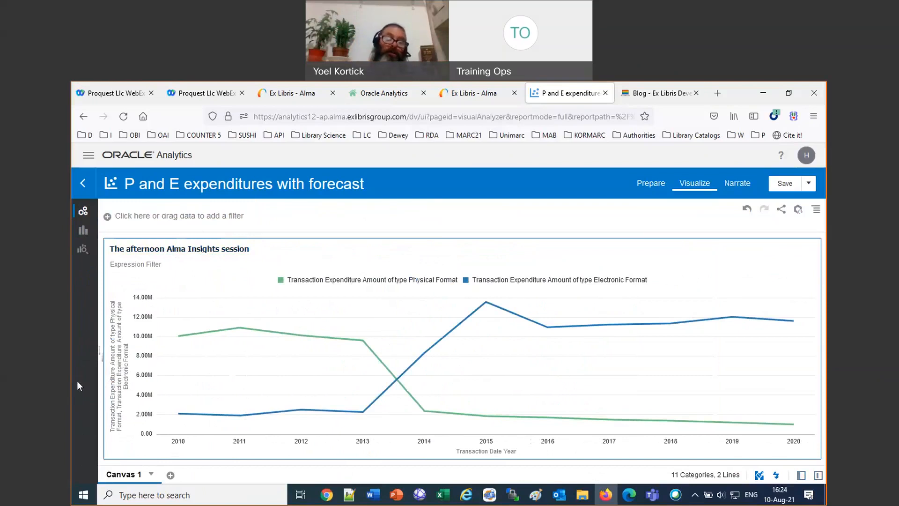
mouse_move(239, 330)
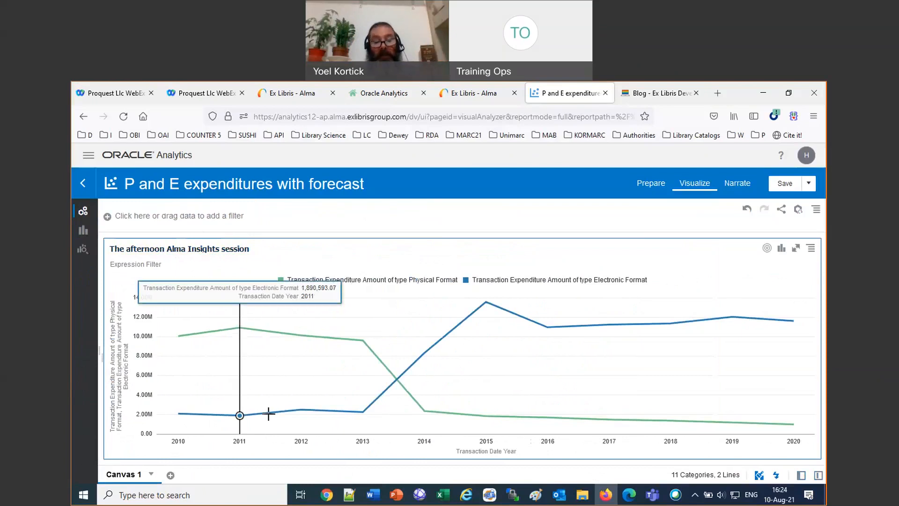
mouse_move(357, 401)
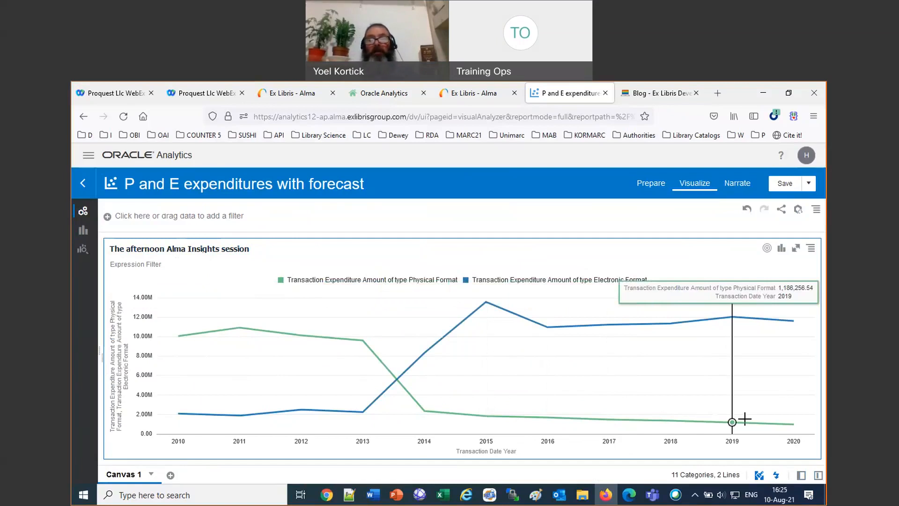
Add a Forecast statistic to the line chart of physical and electronic expenditures.
left_click(810, 253)
mouse_move(765, 351)
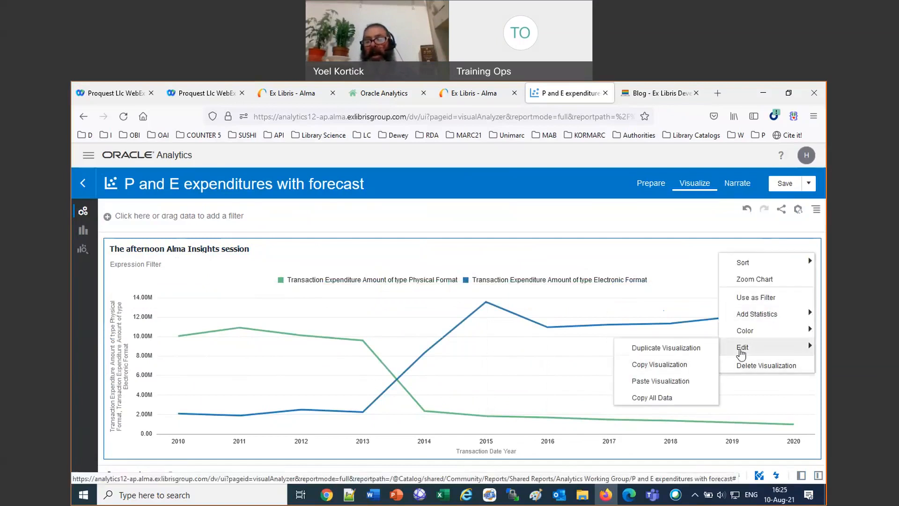
mouse_move(750, 322)
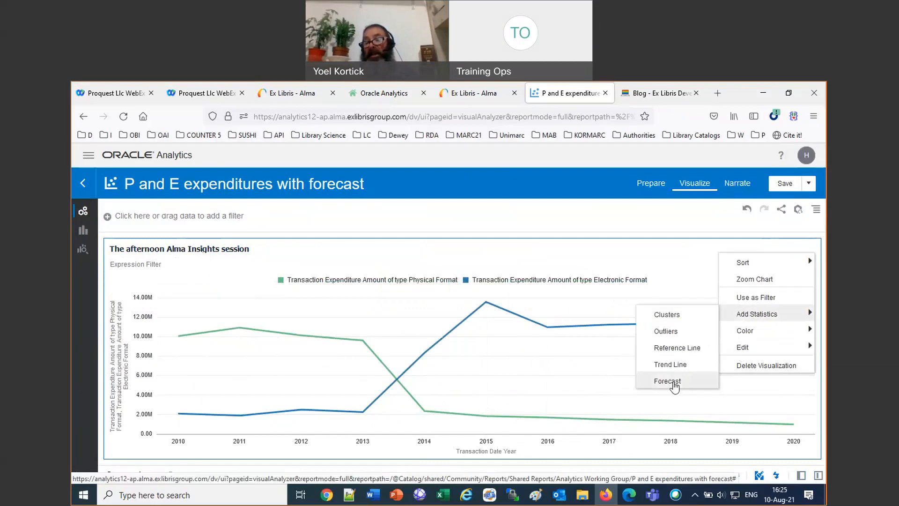
left_click(817, 210)
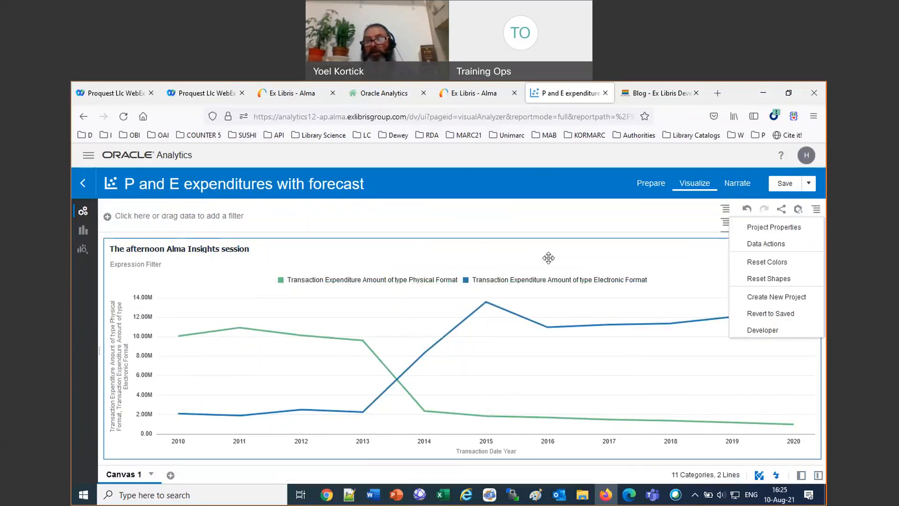
left_click(690, 276)
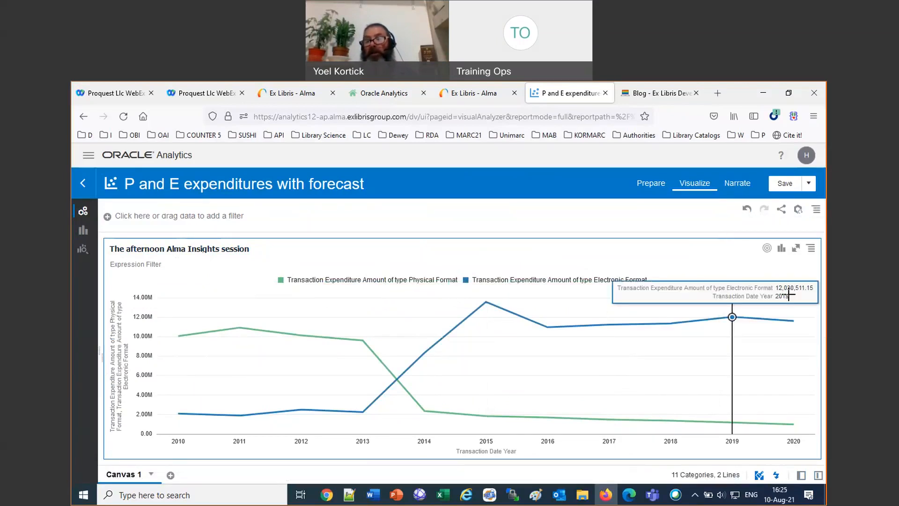
left_click(811, 249)
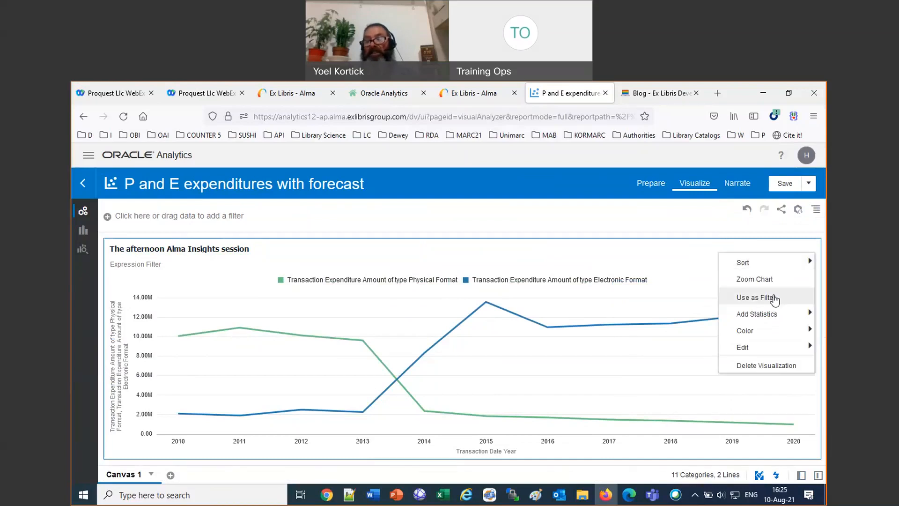
mouse_move(768, 314)
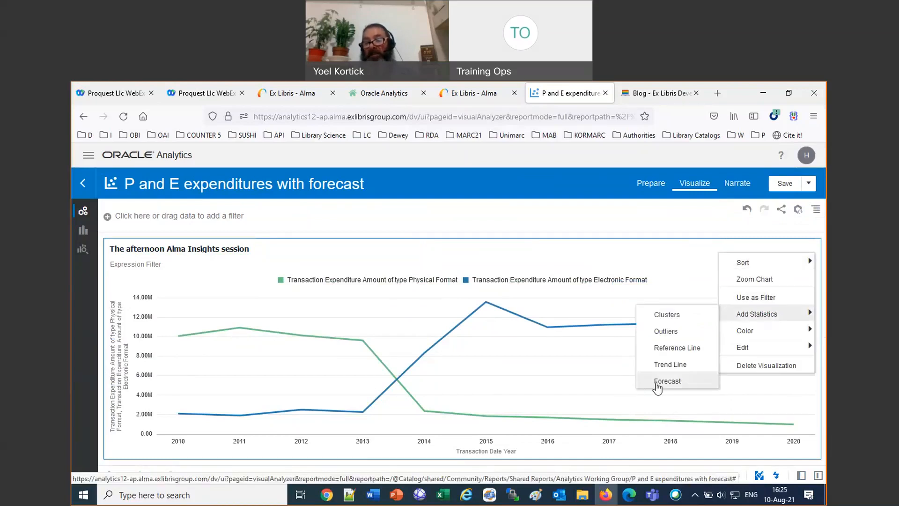
right_click(693, 283)
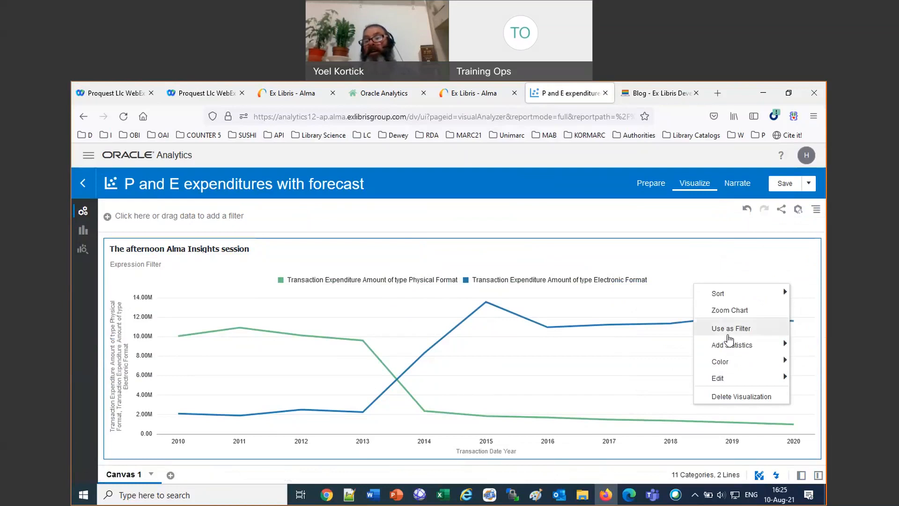
mouse_move(730, 344)
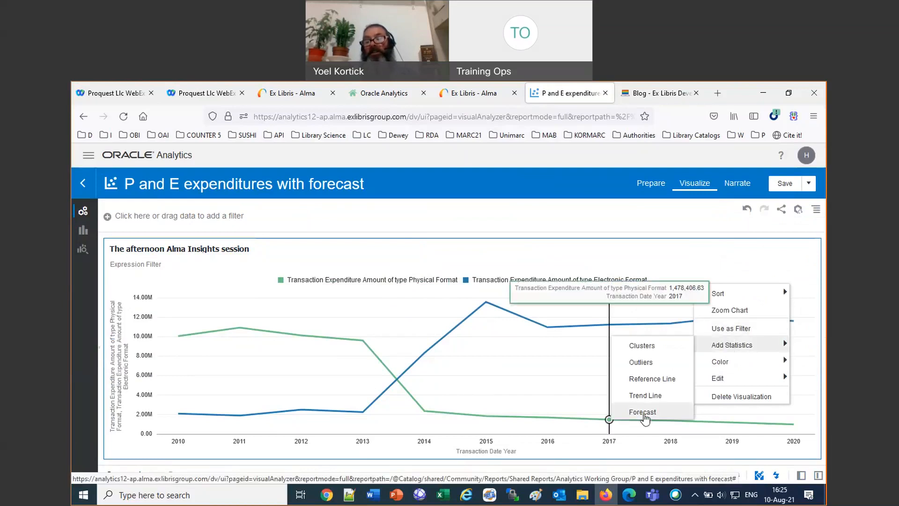
left_click(643, 412)
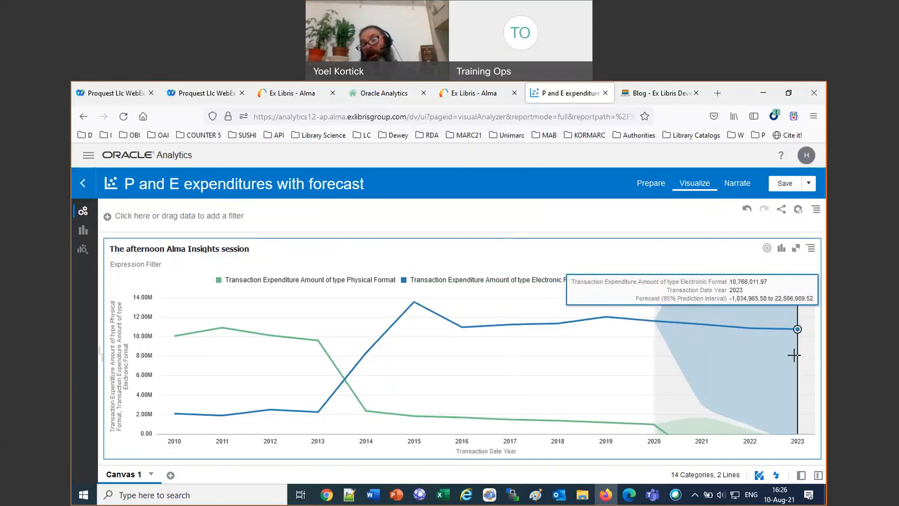
Show the chart's forecast properties and set the number of forecast periods to 6.
left_click(659, 433)
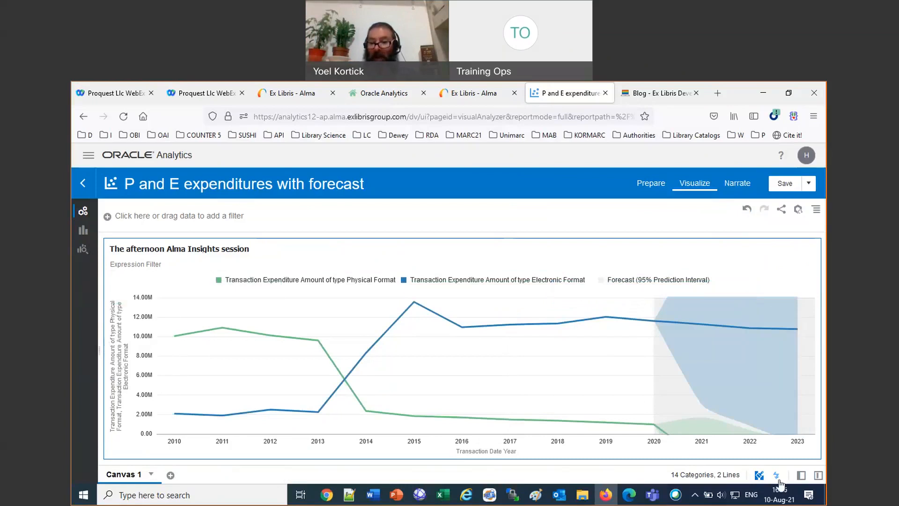
left_click(801, 475)
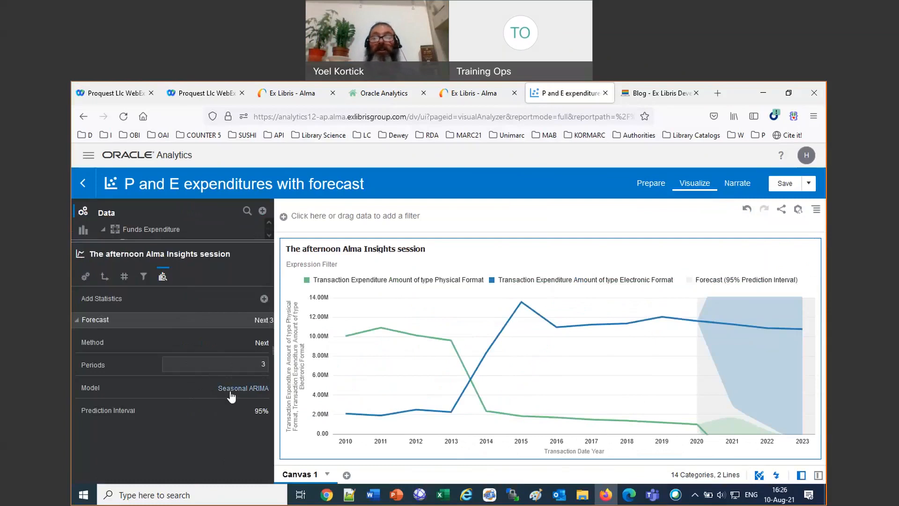
left_click(241, 363)
type("6")
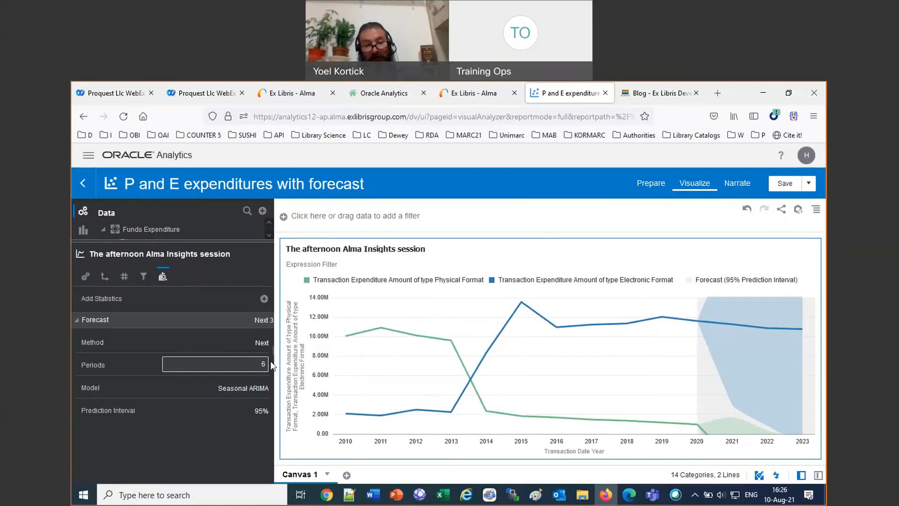
key("Return")
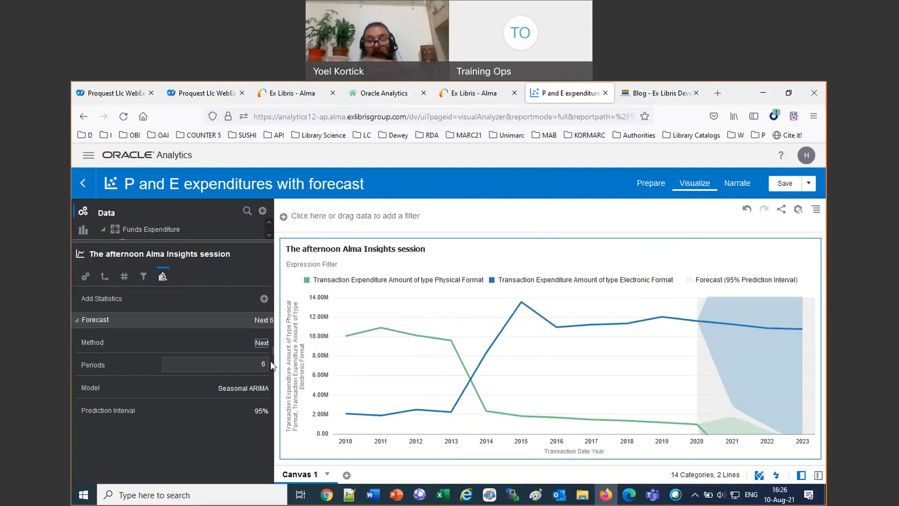
Search the web for "arima ets forecast" in the browser page that shows the Ex Libris developer blog.
left_click(689, 97)
left_click(373, 123)
type("a")
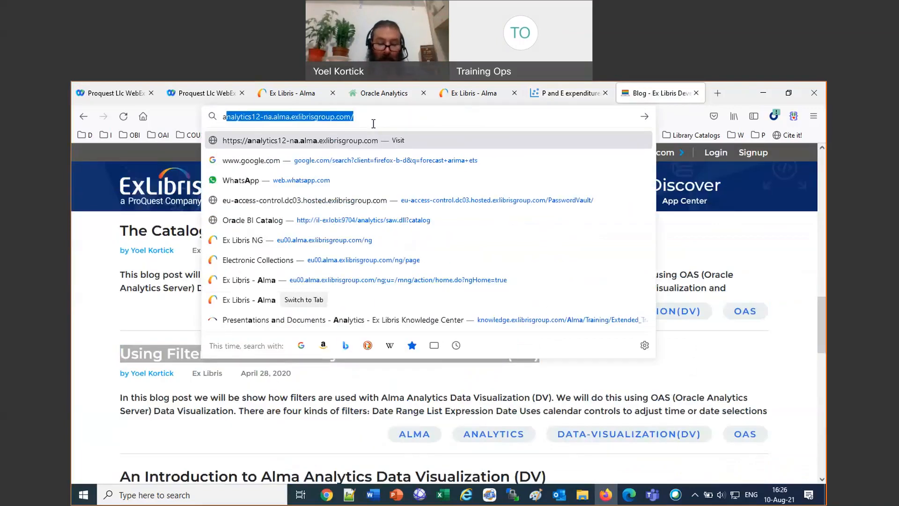
type("rima ets forecast")
key("Return")
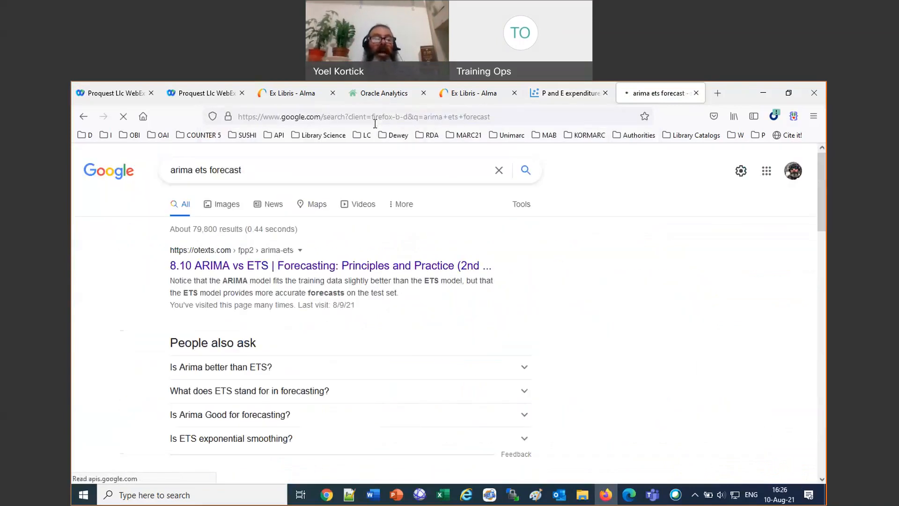
Open the "8.10 ARIMA vs ETS" search result and examine how it compares the two forecasting models.
left_click(380, 273)
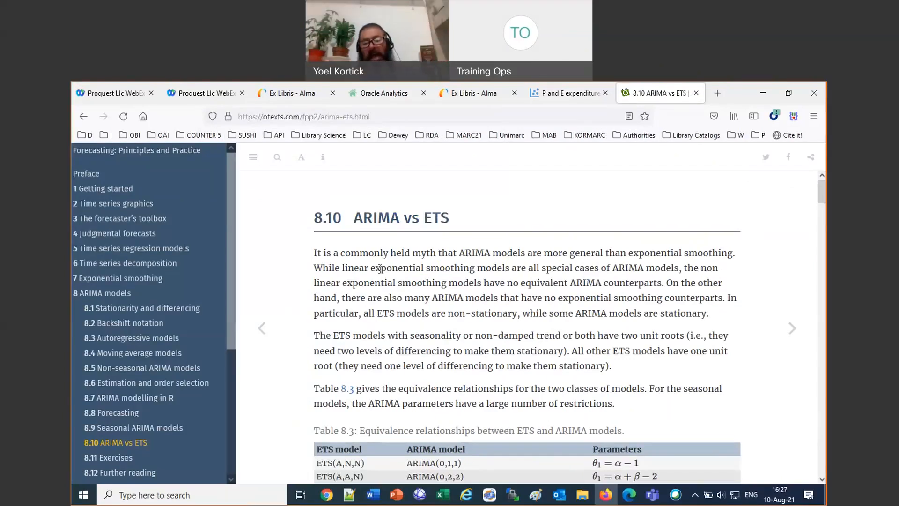
scroll(524, 414, "down", 7)
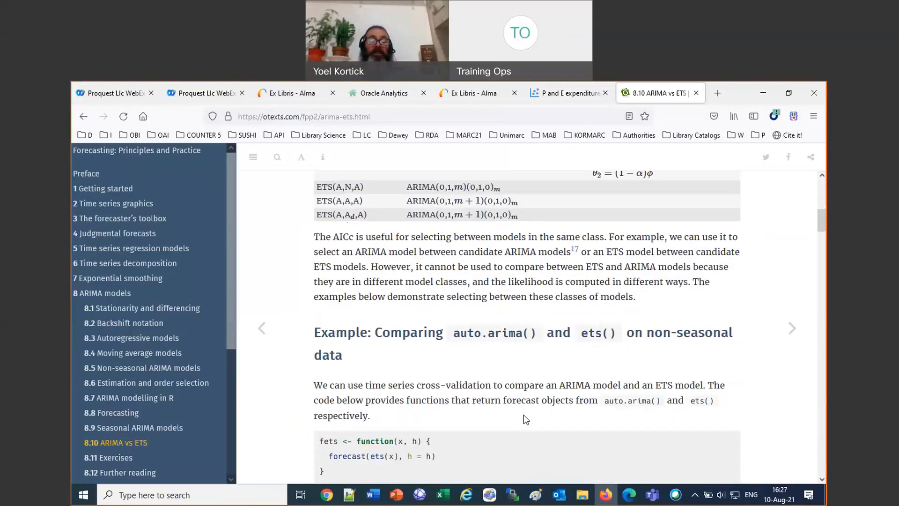
scroll(524, 415, "up", 5)
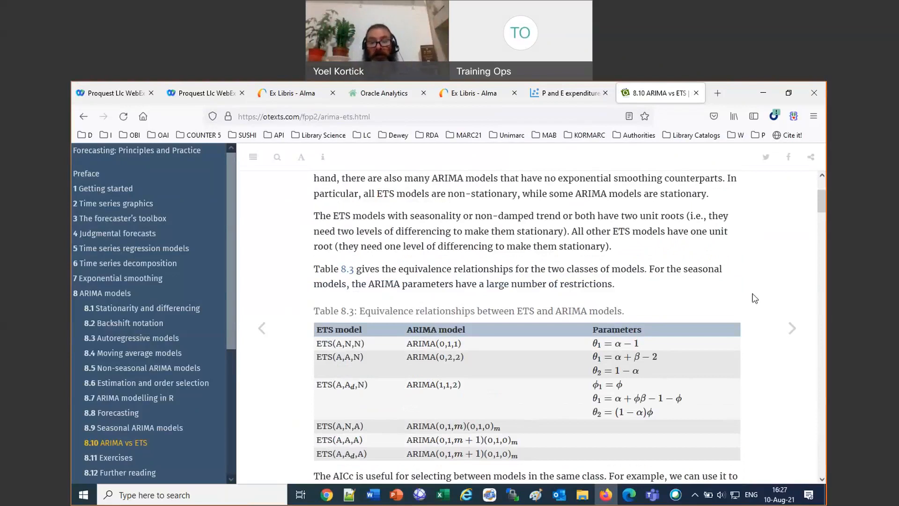
Return to the P and E expenditures project, try the ARIMA forecast model, and set the model to ETS.
left_click(596, 103)
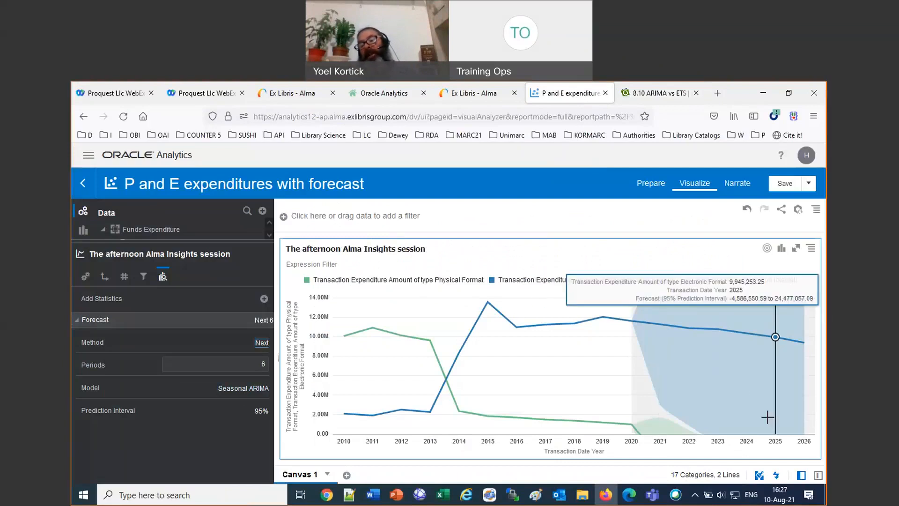
left_click(258, 389)
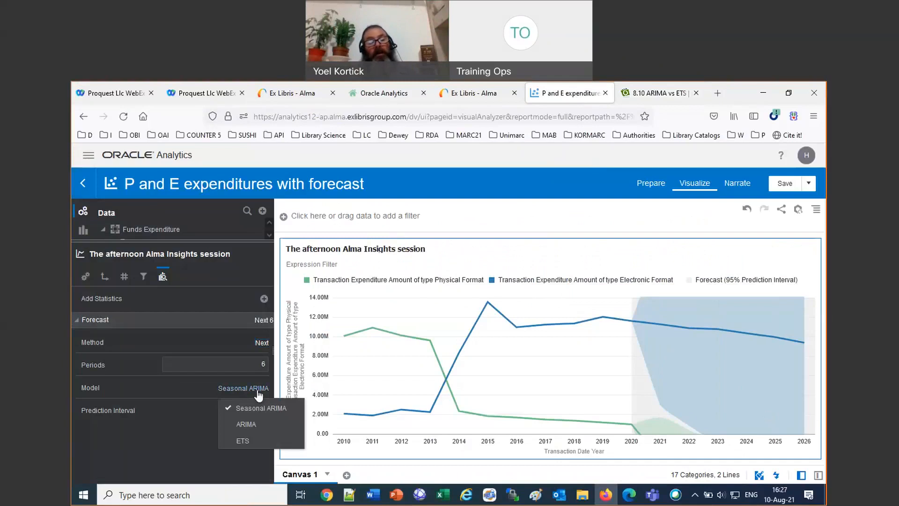
left_click(252, 425)
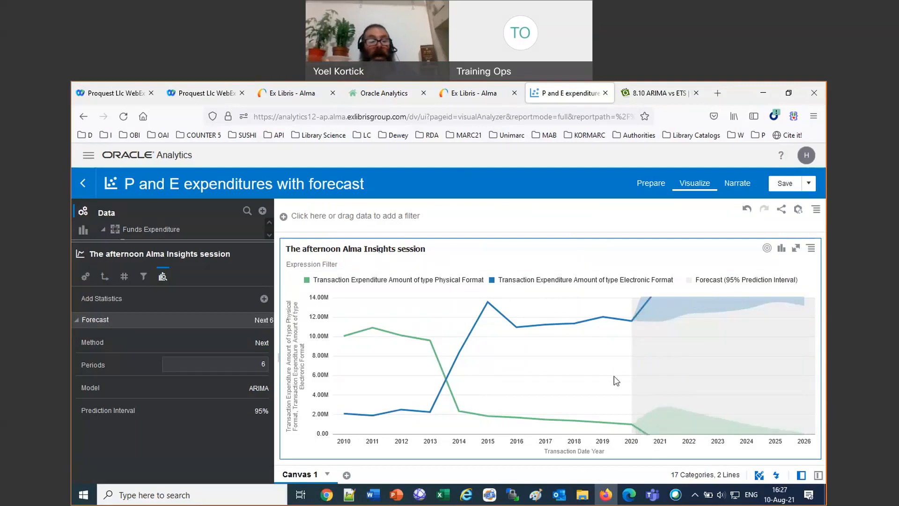
mouse_move(633, 323)
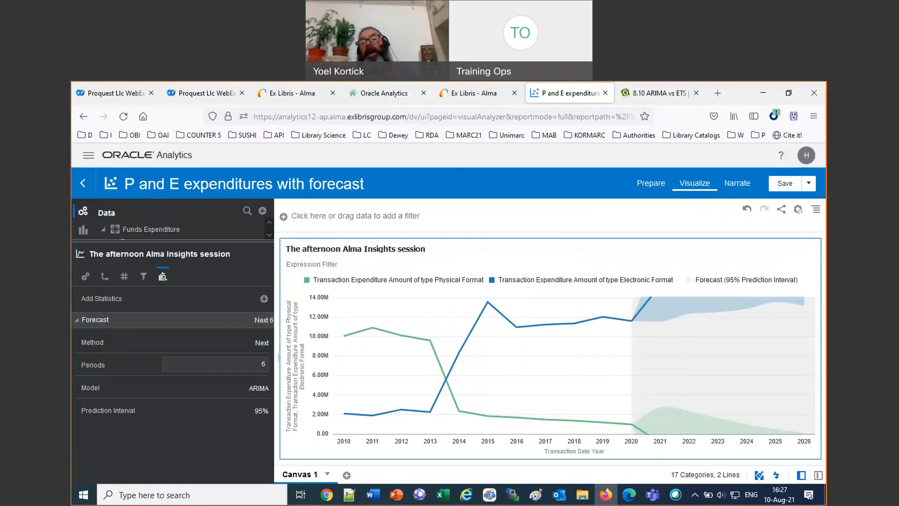
mouse_move(640, 425)
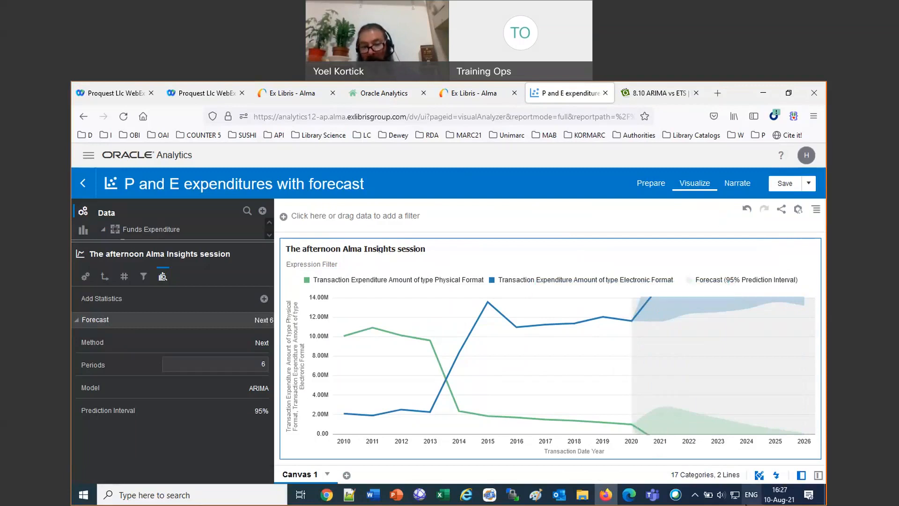
left_click(259, 394)
left_click(263, 439)
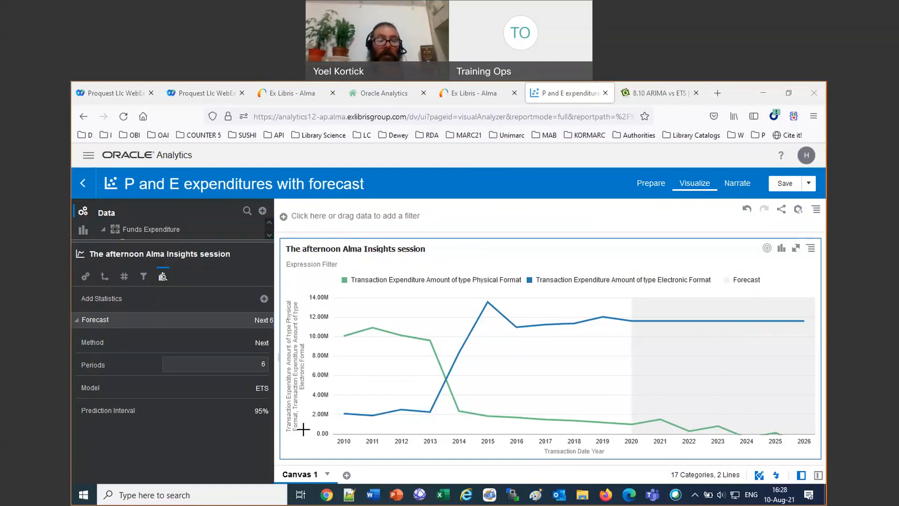
Review the chart's expression filter on the Transaction Date year and save the project.
left_click(315, 265)
left_click(492, 318)
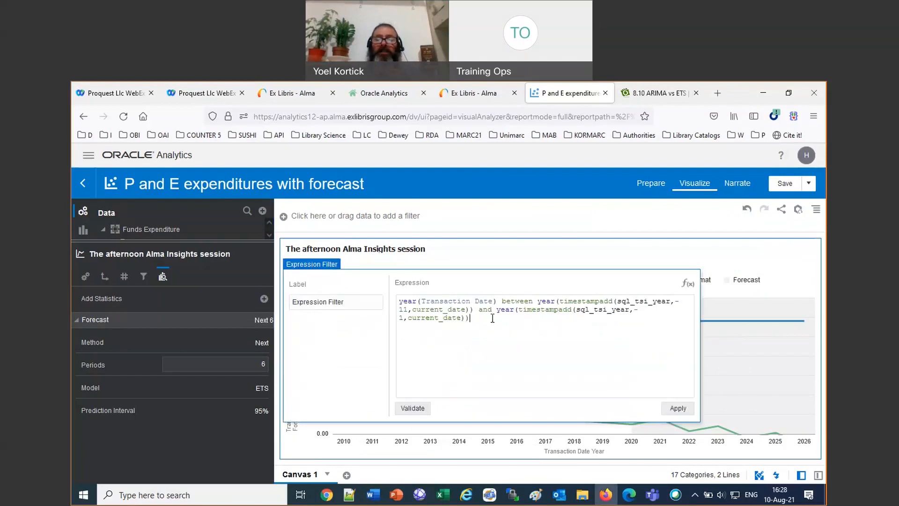
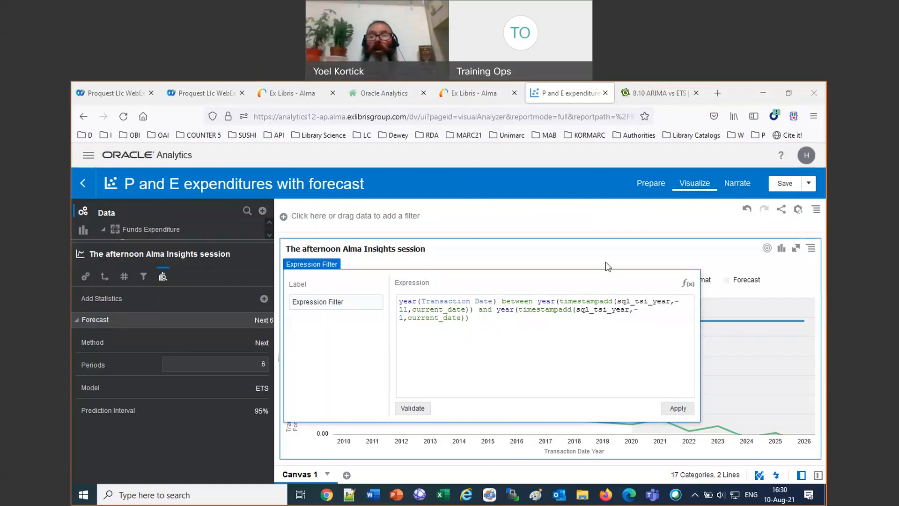
left_click(779, 187)
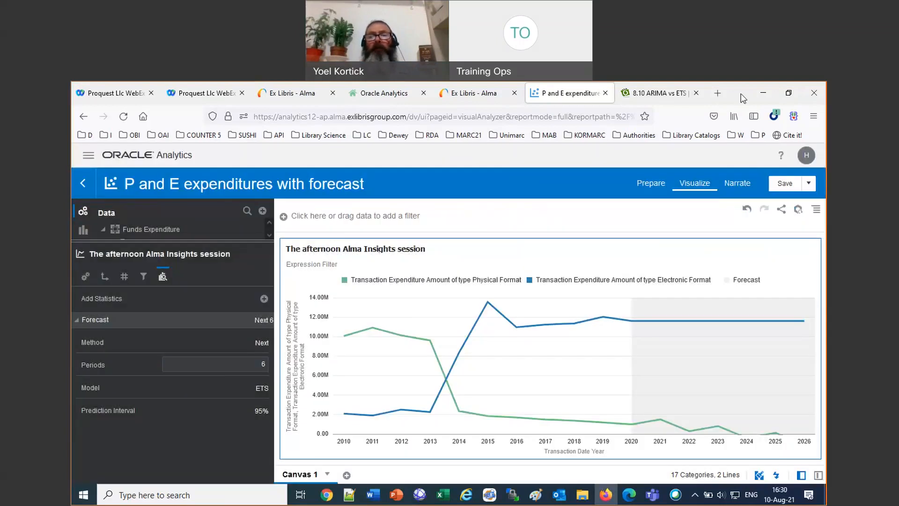
Switch to the Alma home page, open Oracle Analytics from its Analytics area in a maximized window, and display the Catalog.
left_click_drag(741, 94, 713, 190)
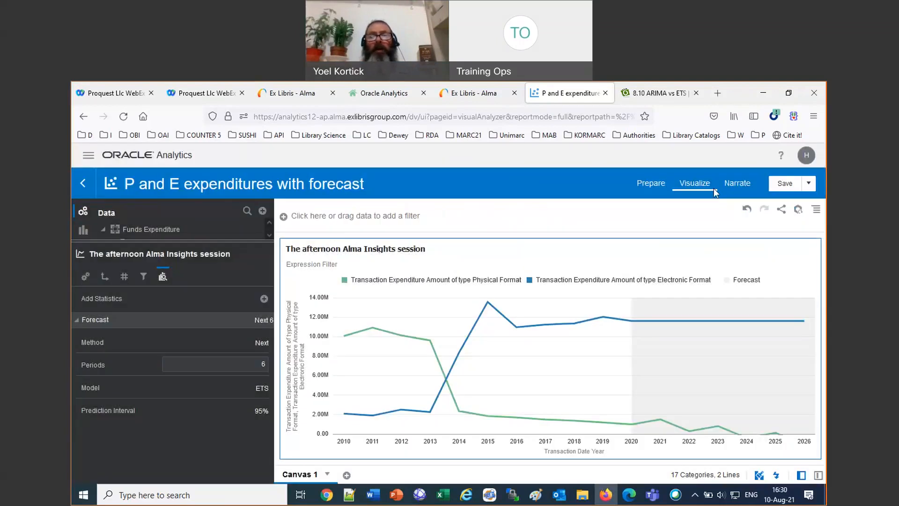
left_click(457, 181)
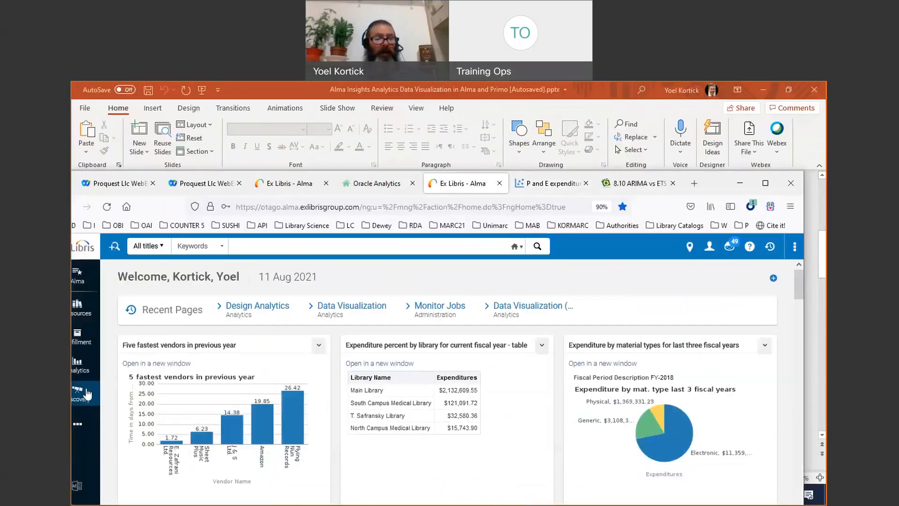
left_click(78, 364)
left_click(144, 282)
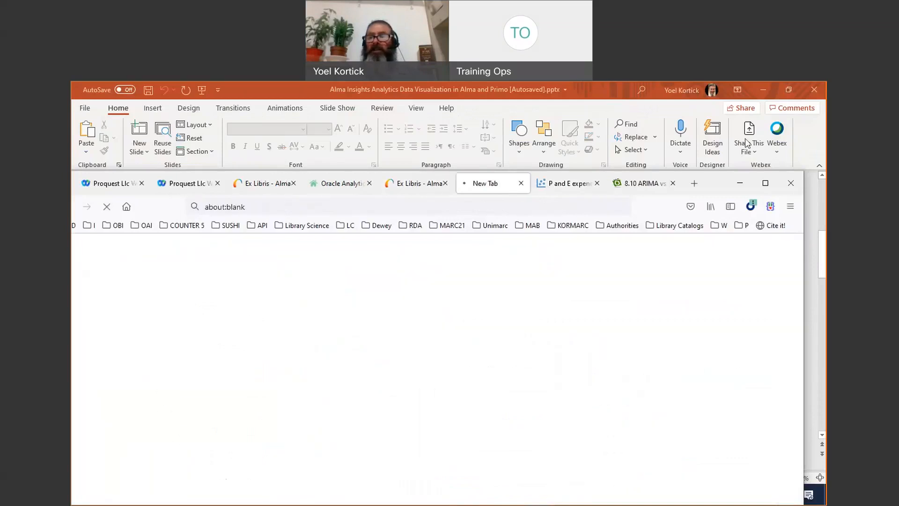
left_click(765, 184)
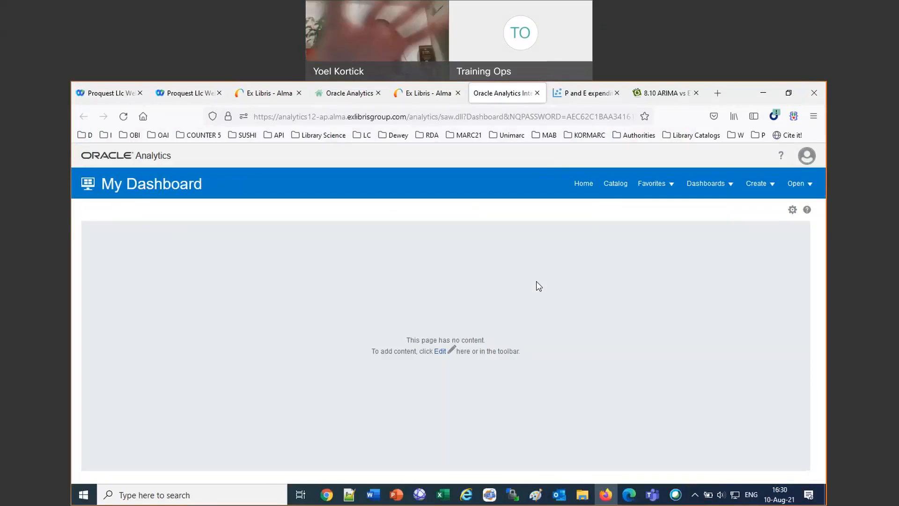
left_click(613, 184)
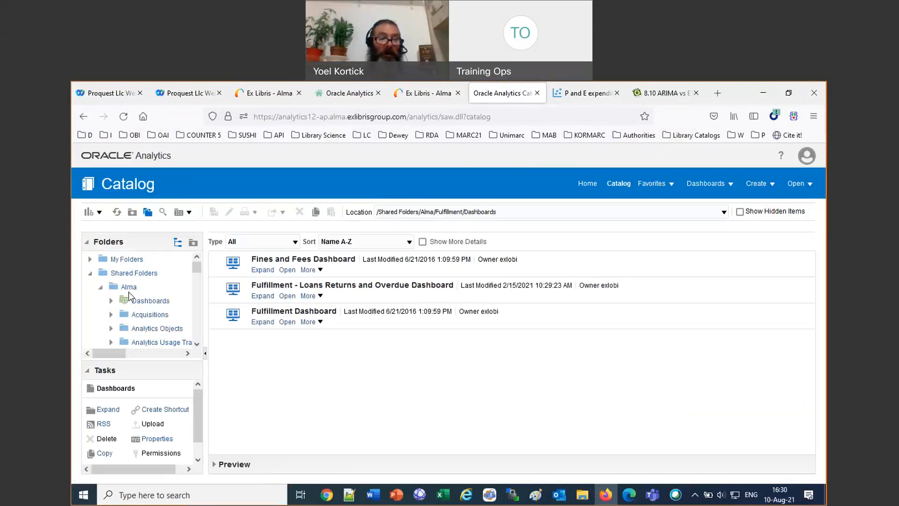
Navigate the catalog's shared folders through Community, Reports and Shared Reports to the Analytics Working Group folder.
left_click(100, 288)
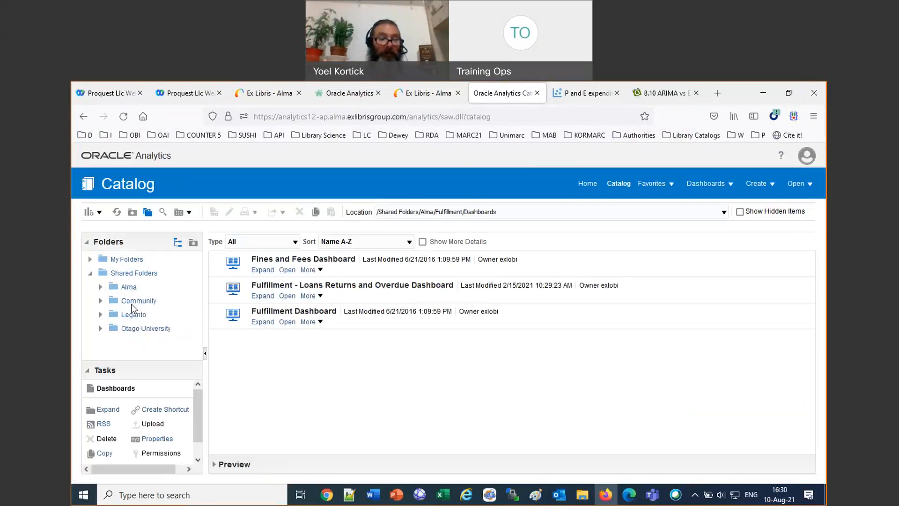
left_click(132, 302)
left_click(262, 271)
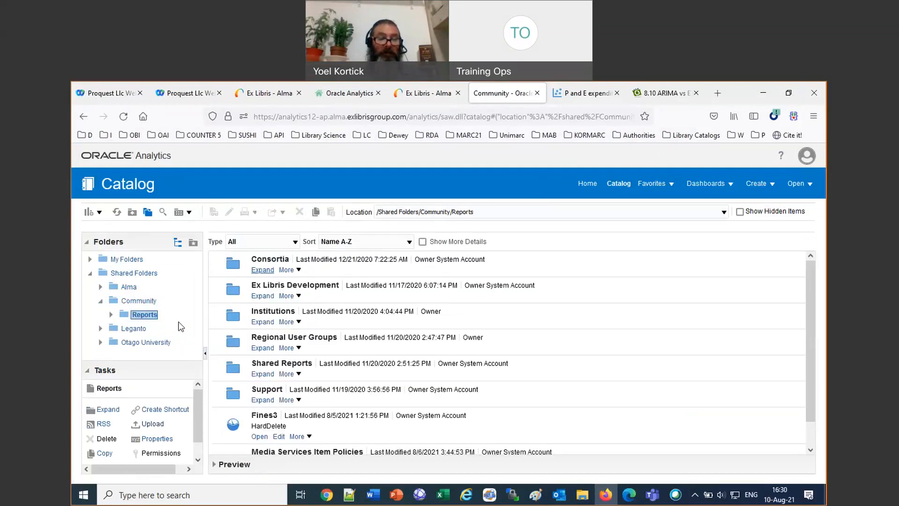
left_click(102, 301)
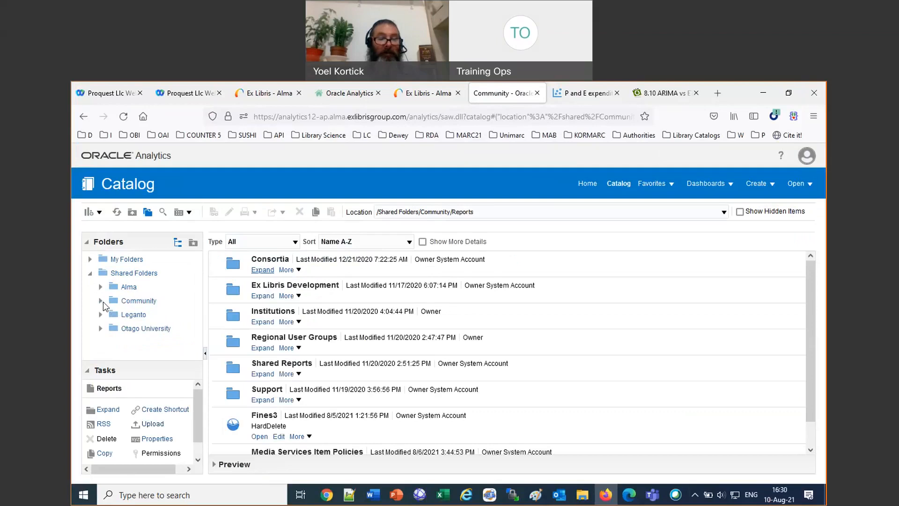
left_click(101, 301)
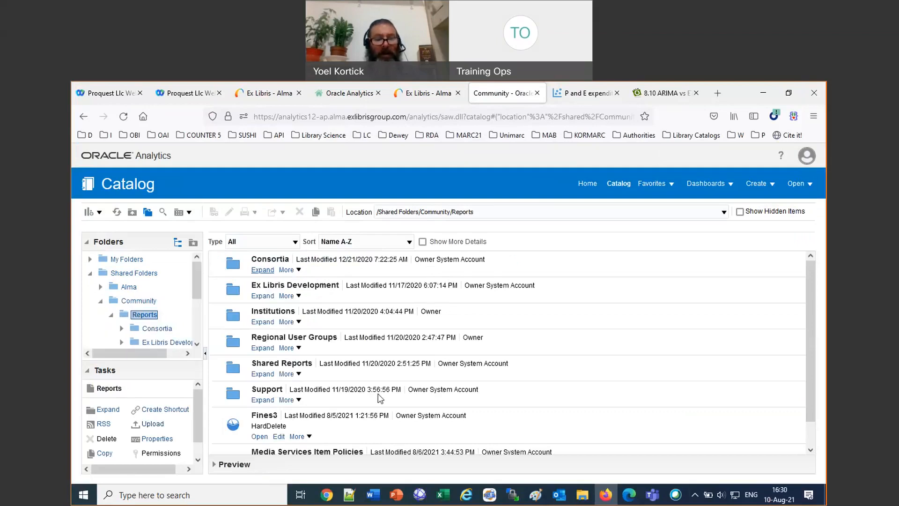
left_click(261, 373)
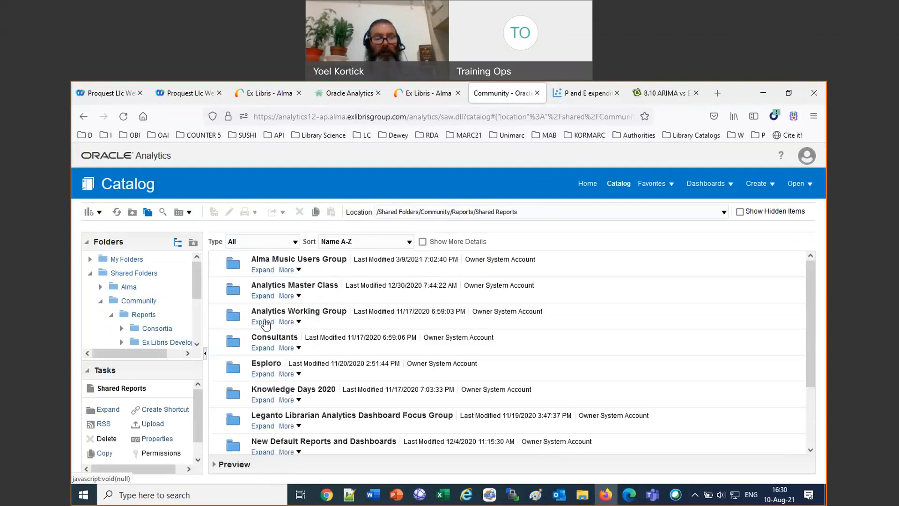
left_click(264, 322)
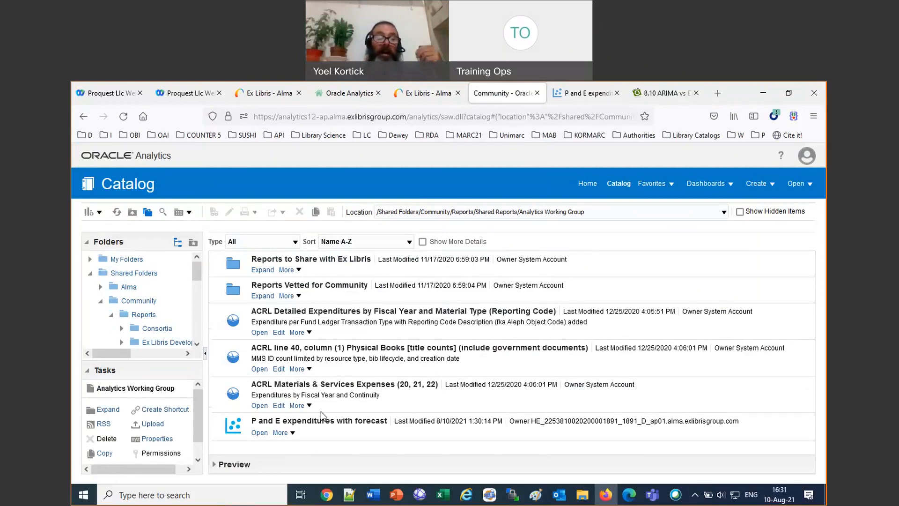
View the ACRL Materials & Services Expenses (20, 21, 22) report, and open the P and E expenditures with forecast project from the same catalog folder.
left_click(258, 406)
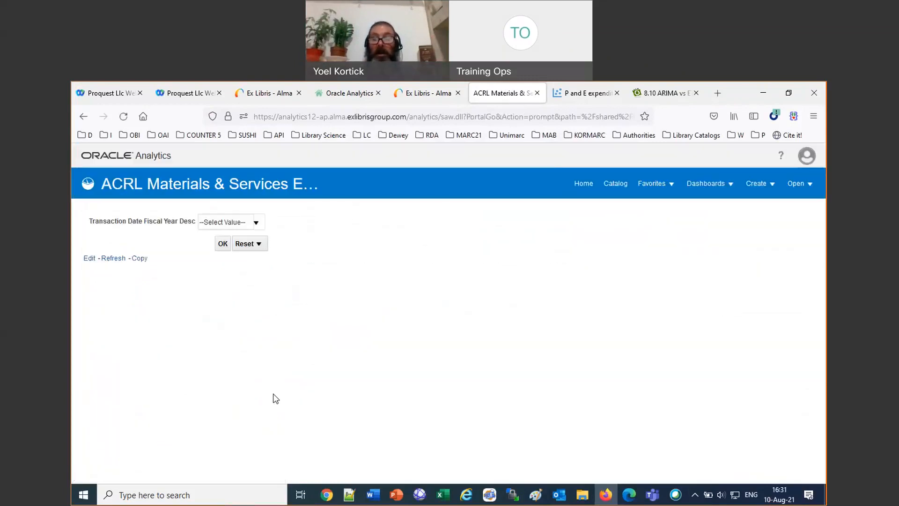
left_click(621, 184)
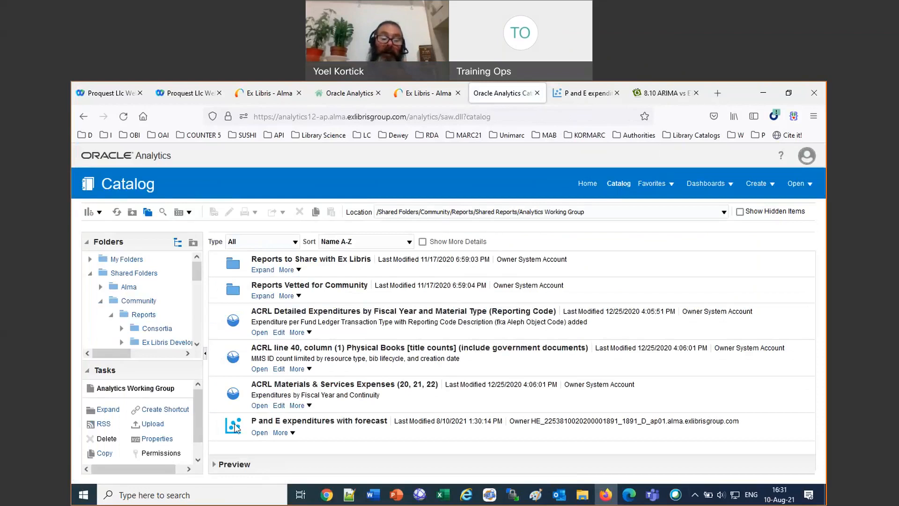
left_click(258, 433)
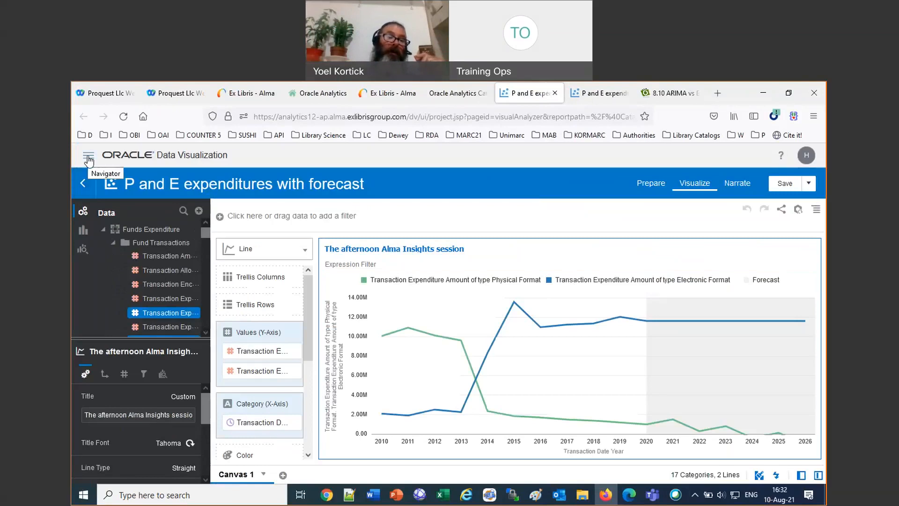
Display the Data Visualization catalog from the open project and look through the contents of My Folders.
left_click(88, 158)
left_click(123, 219)
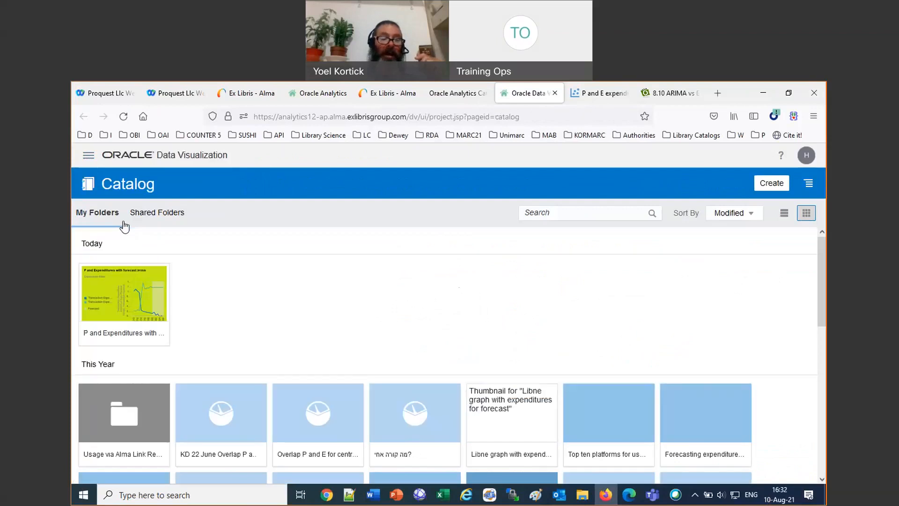
scroll(224, 341, "down", 6)
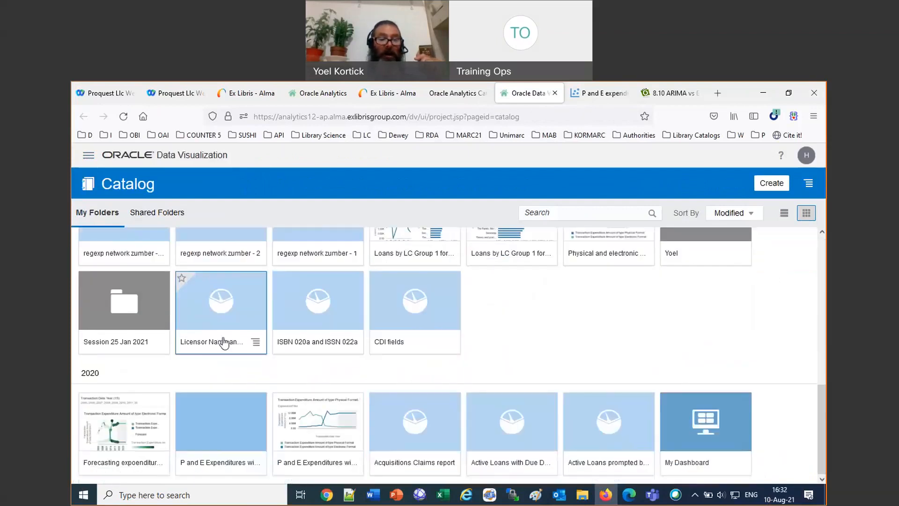
scroll(223, 343, "up", 8)
Browse Shared Folders through Community, Reports and Shared Reports to the Analytics Working Group folder and inspect its ACRL line 40 report.
left_click(154, 212)
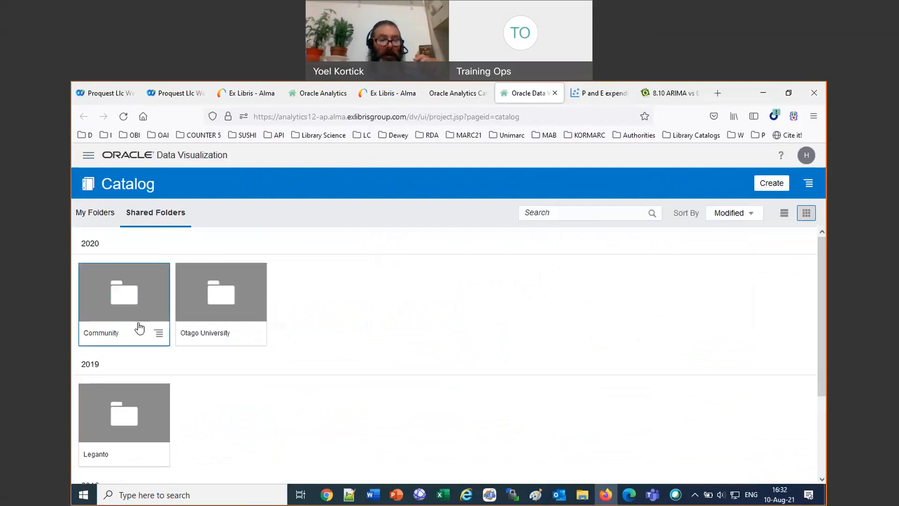
left_click(125, 302)
left_click(124, 301)
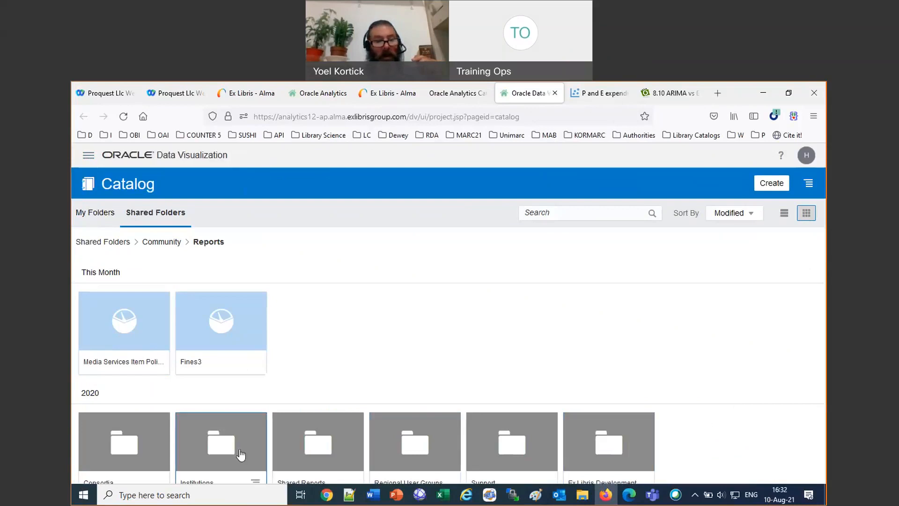
left_click(325, 456)
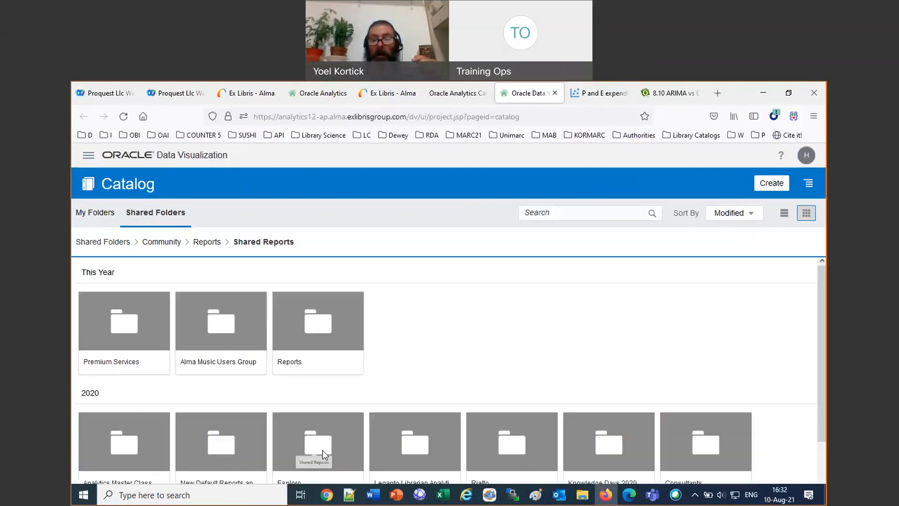
scroll(824, 473, "down", 3)
scroll(824, 473, "down", 1)
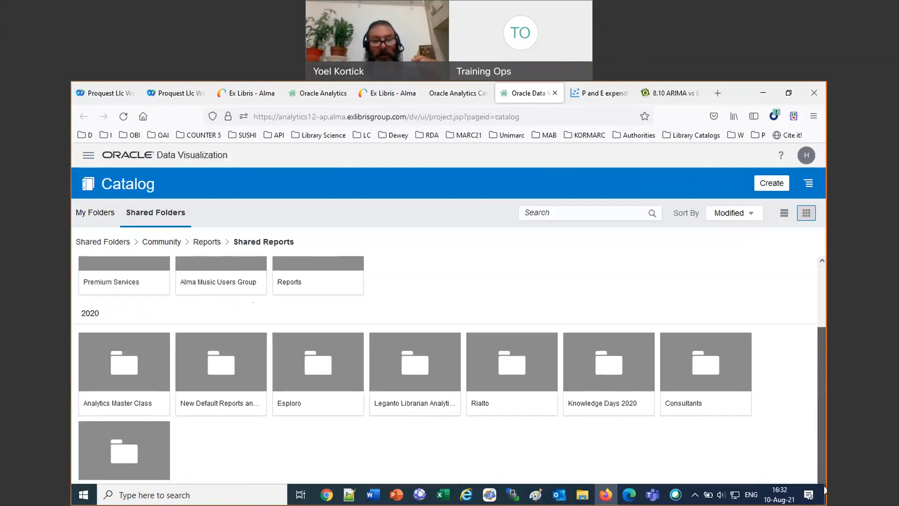
left_click(137, 461)
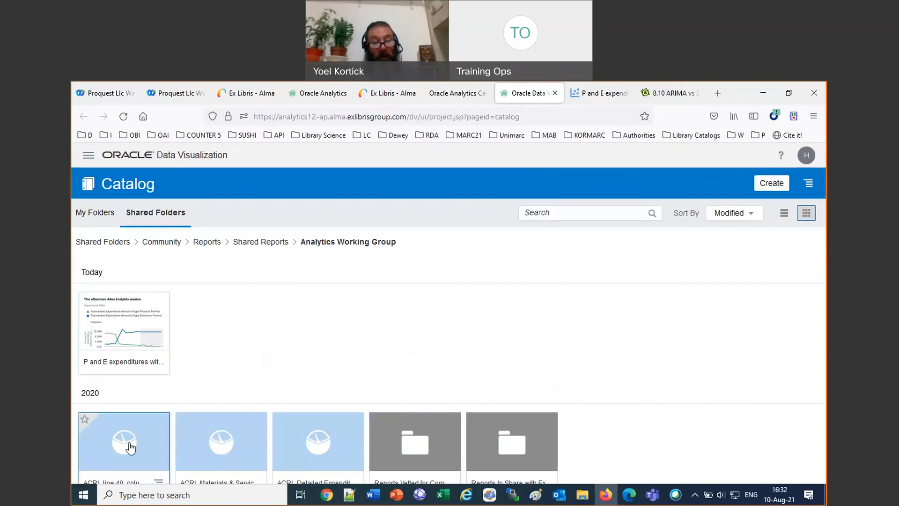
mouse_move(130, 448)
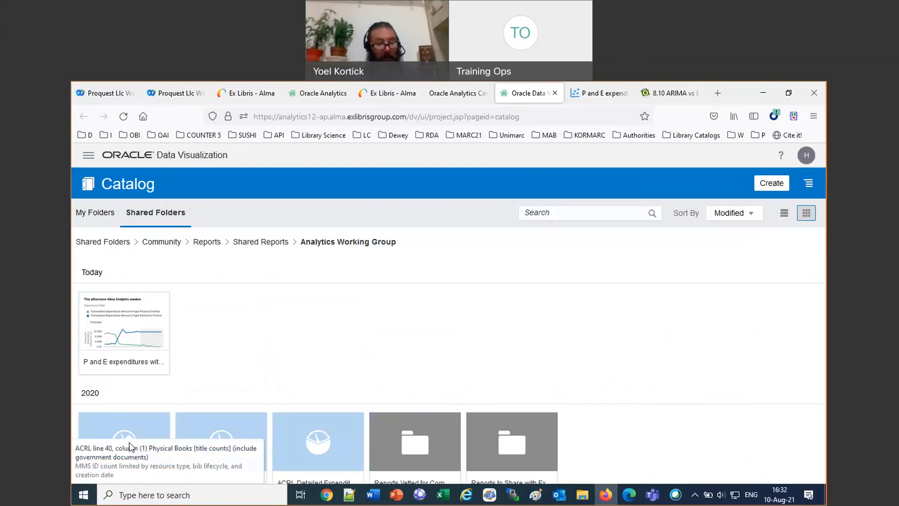
Show the Analytics Working Group folder as a list and open the ACRL line 40 Physical Books title counts report.
key("ctrl+minus")
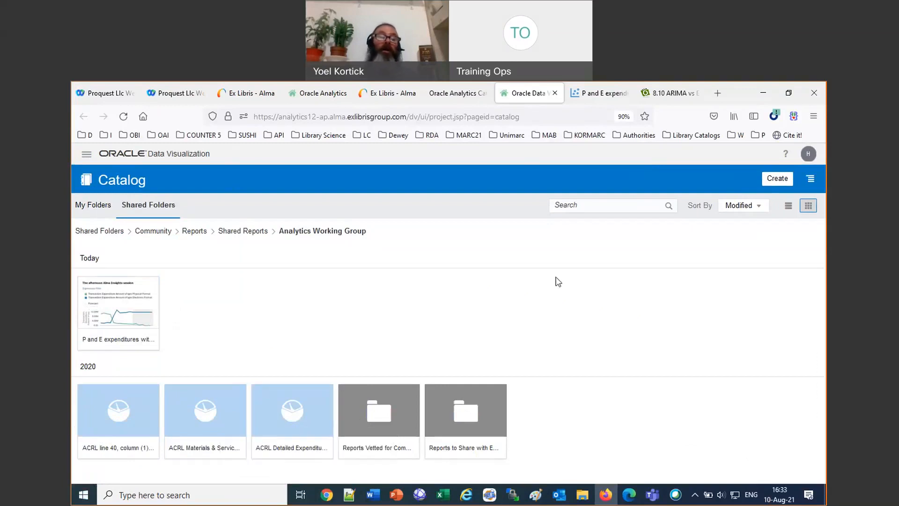
left_click(788, 206)
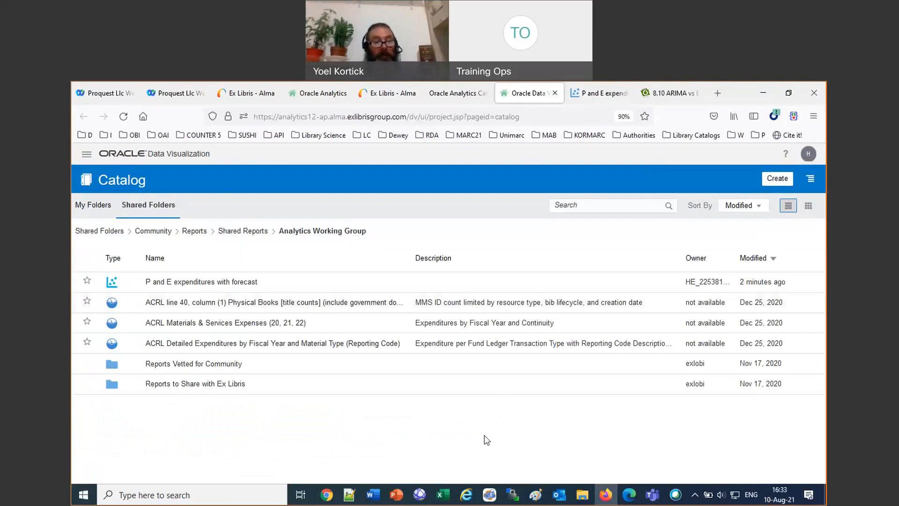
left_click(153, 305)
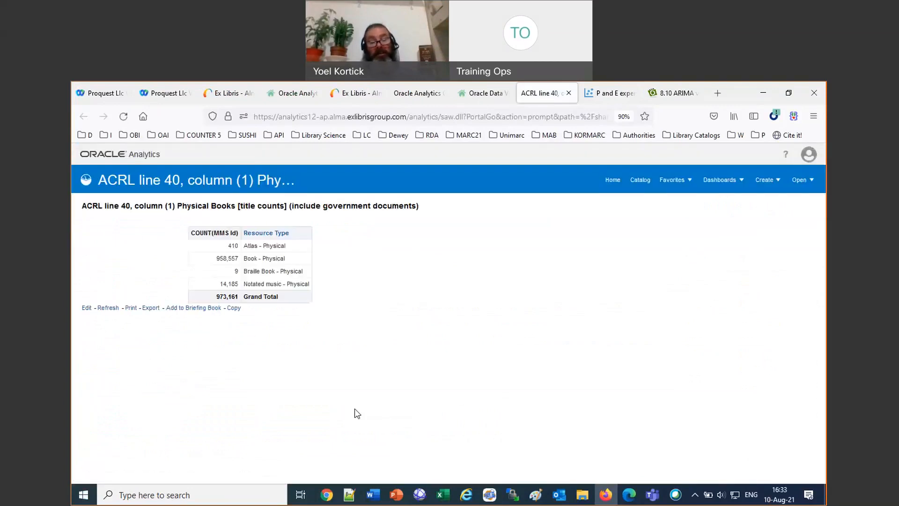
View the report's folder in the Analytics catalog and return to the P and E expenditures with forecast project.
left_click(633, 180)
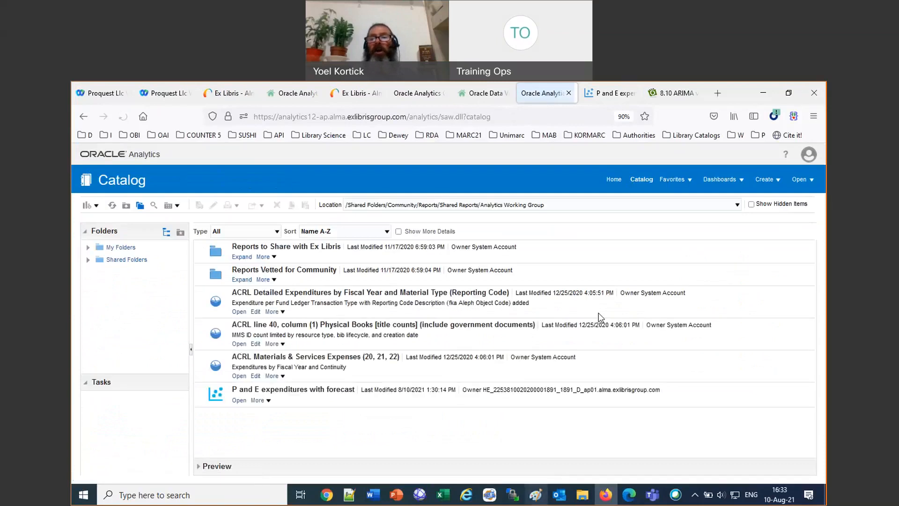
left_click_drag(740, 90, 722, 168)
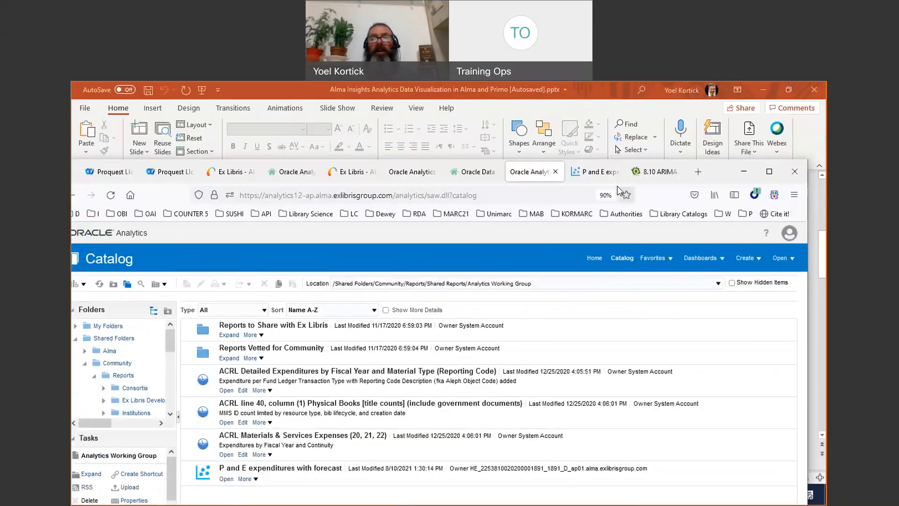
left_click(604, 172)
left_click(769, 172)
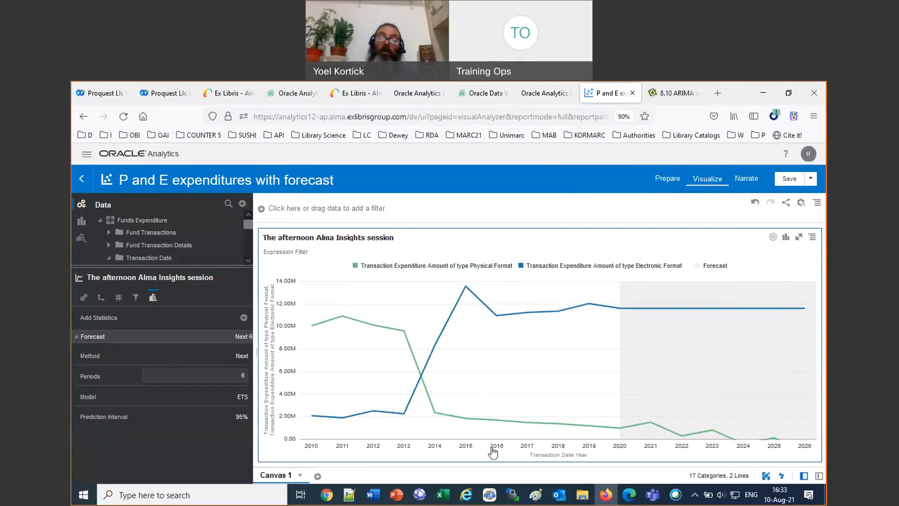
Leave the forecast project for the home page and create a new project.
left_click(817, 203)
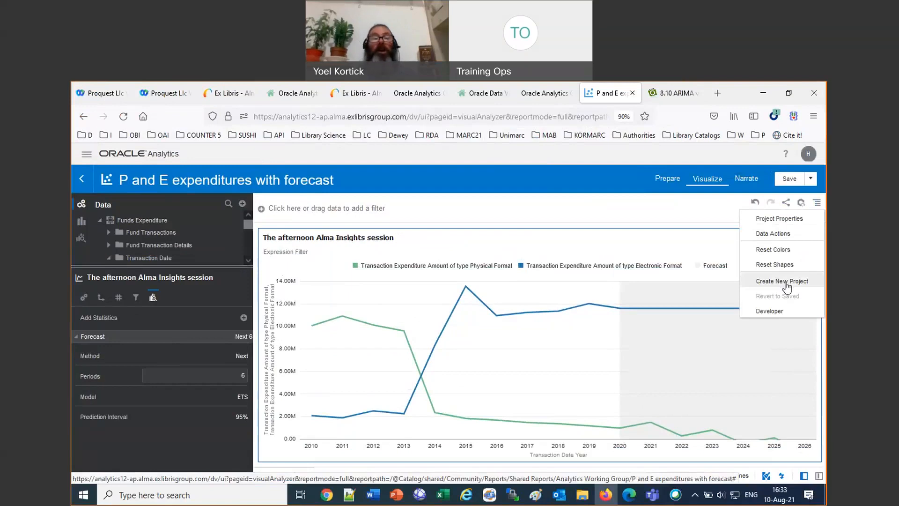
left_click(87, 158)
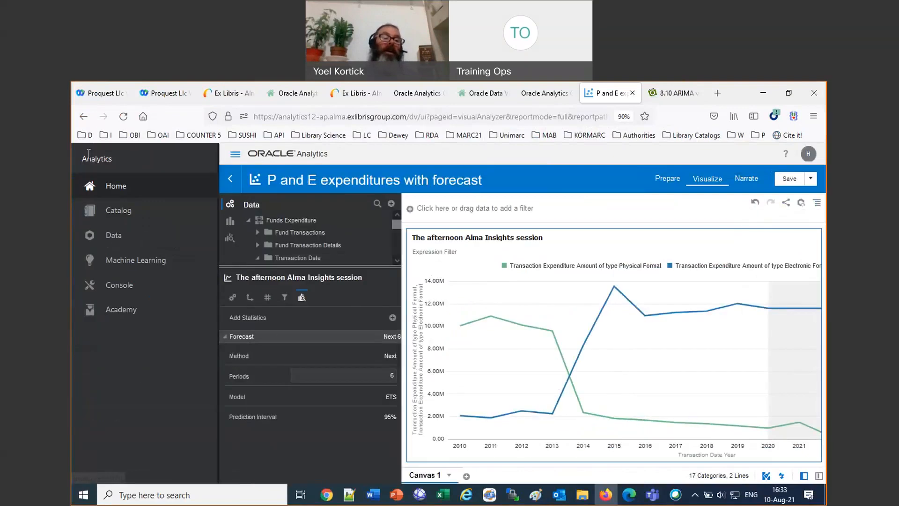
left_click(111, 187)
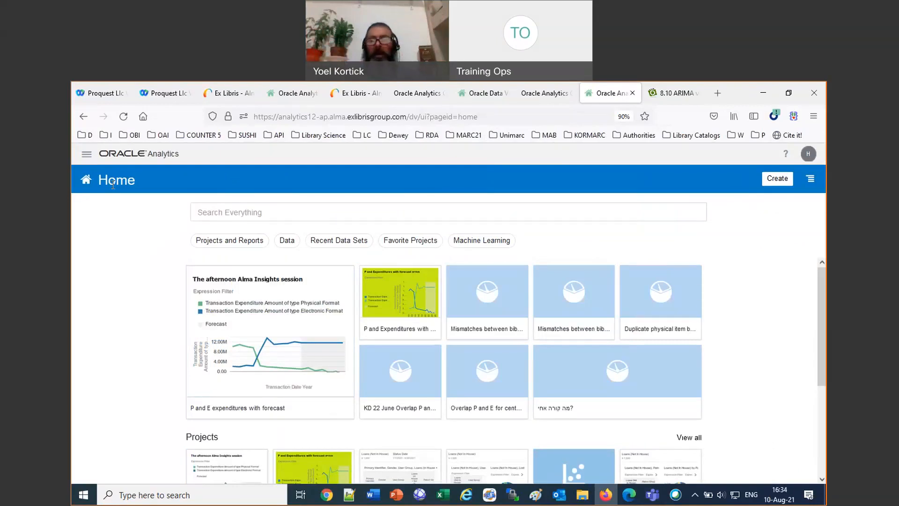
left_click(775, 181)
left_click(698, 229)
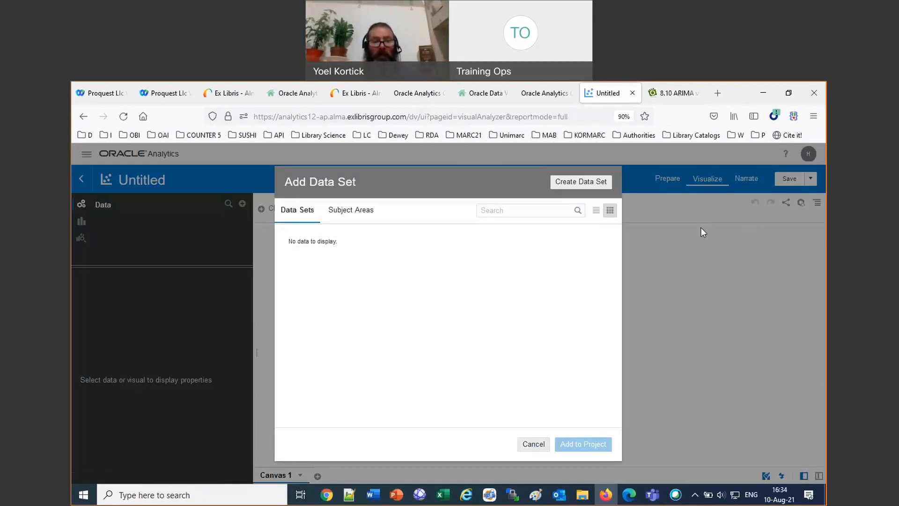
Add the Usage Data subject area to the new project as its data set.
left_click(365, 212)
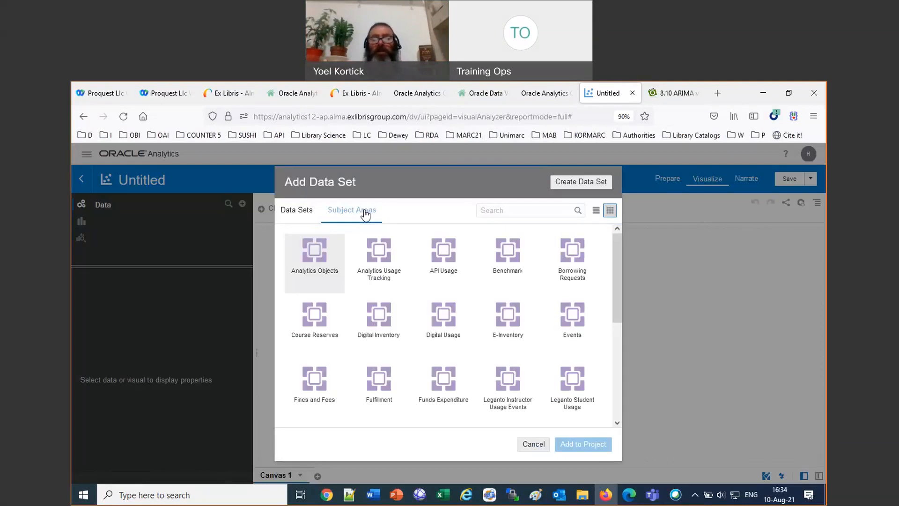
scroll(619, 304, "down", 2)
scroll(618, 360, "down", 3)
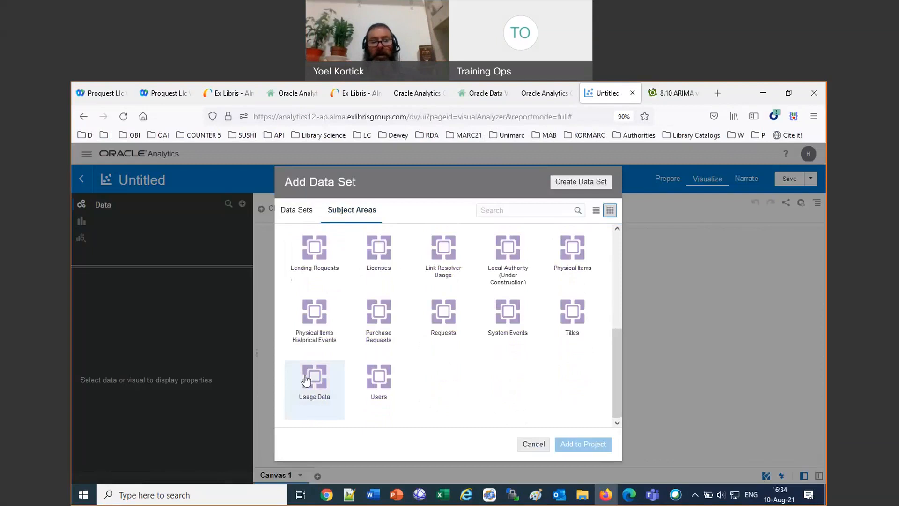
left_click(307, 381)
left_click(569, 443)
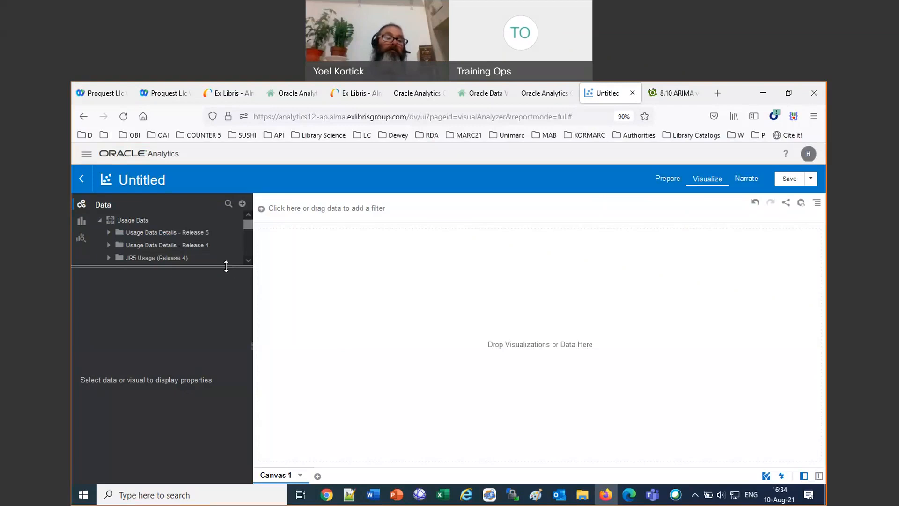
Place the PR - Total Item Requests measure from Usage Data Details - Release 5 on the canvas.
left_click_drag(226, 266, 226, 319)
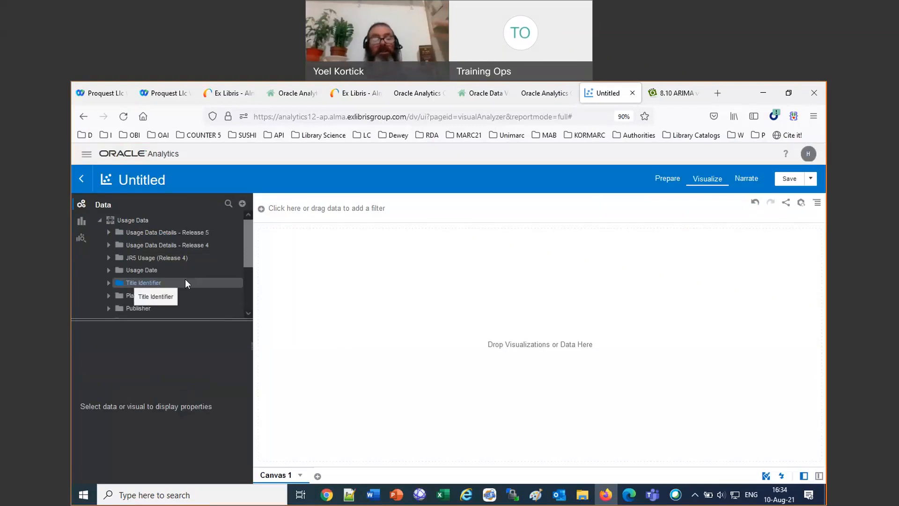
left_click(109, 233)
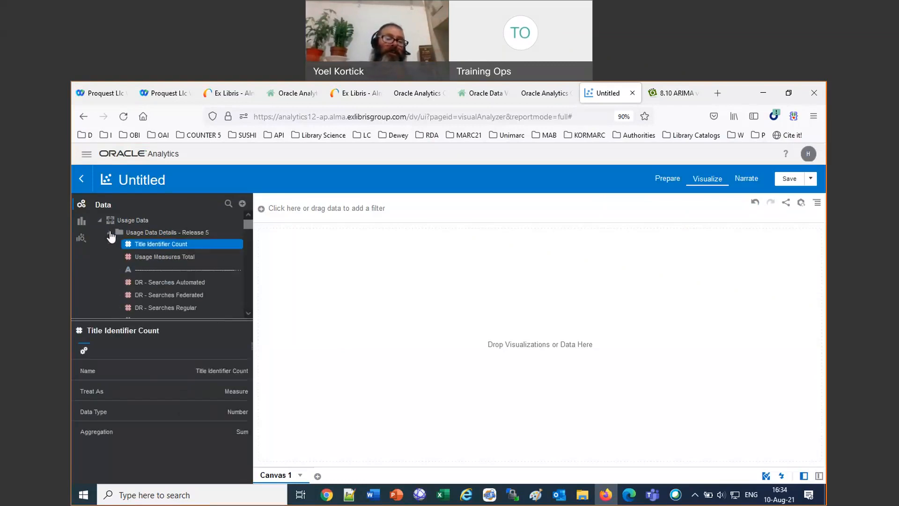
scroll(145, 258, "down", 8)
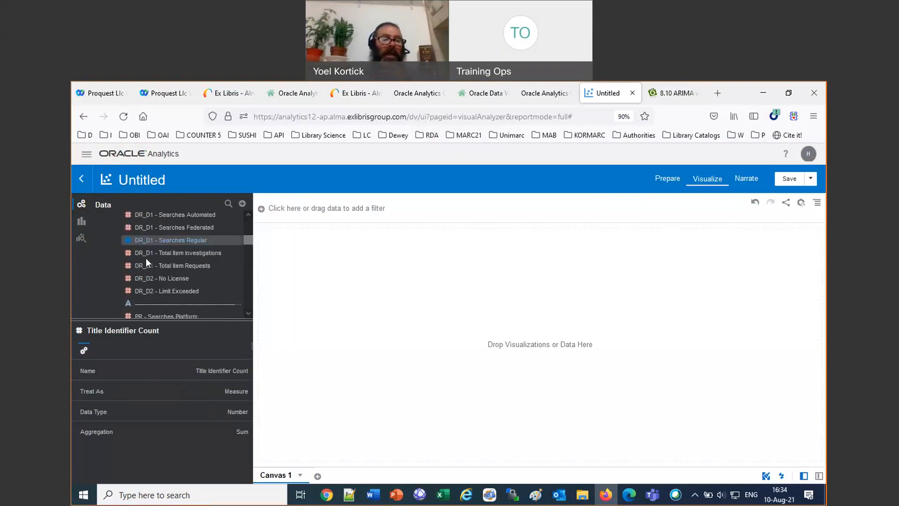
scroll(147, 262, "down", 2)
scroll(146, 262, "up", 2)
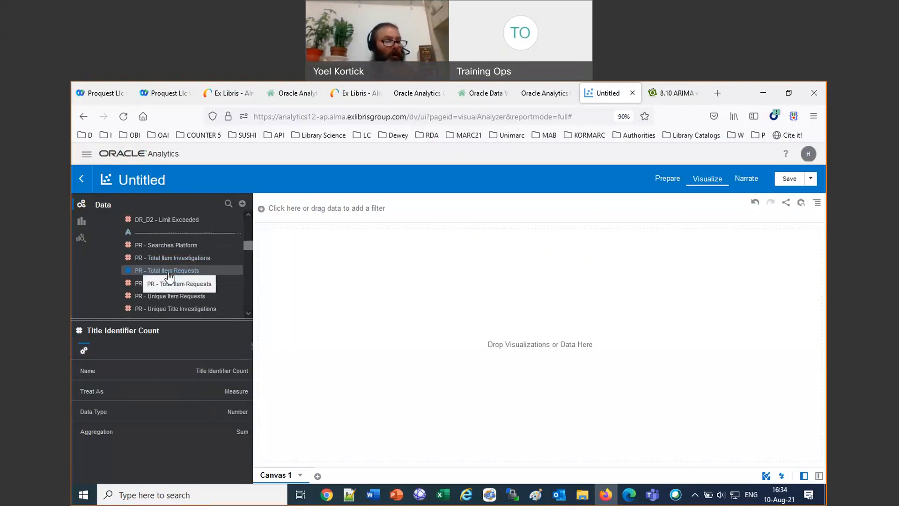
left_click(169, 273)
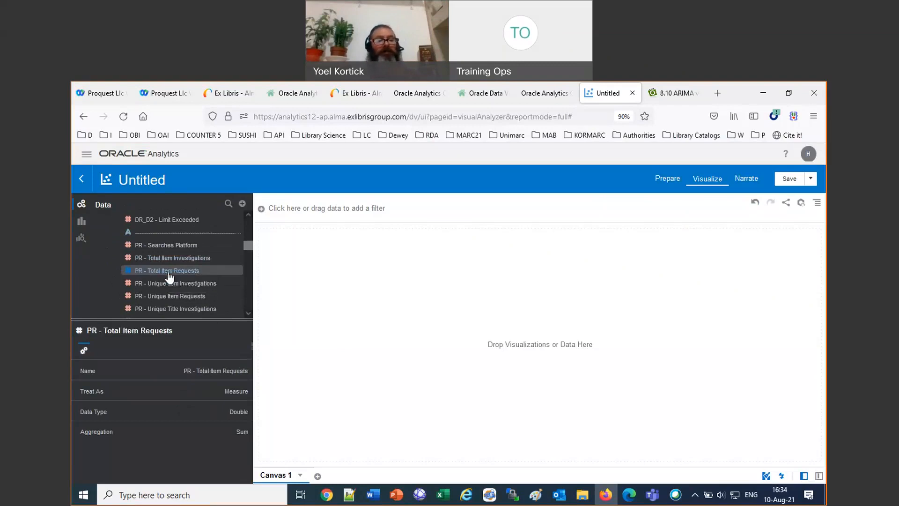
left_click_drag(169, 277, 621, 357)
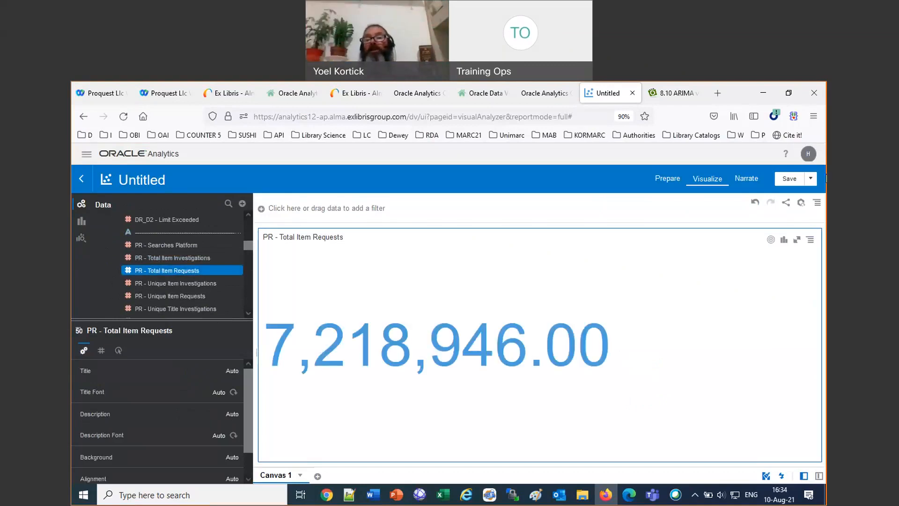
Search the web for "pr total item rrequest" and open the Project COUNTER Friendly Guide to Release 5 for Librarians.
left_click(674, 93)
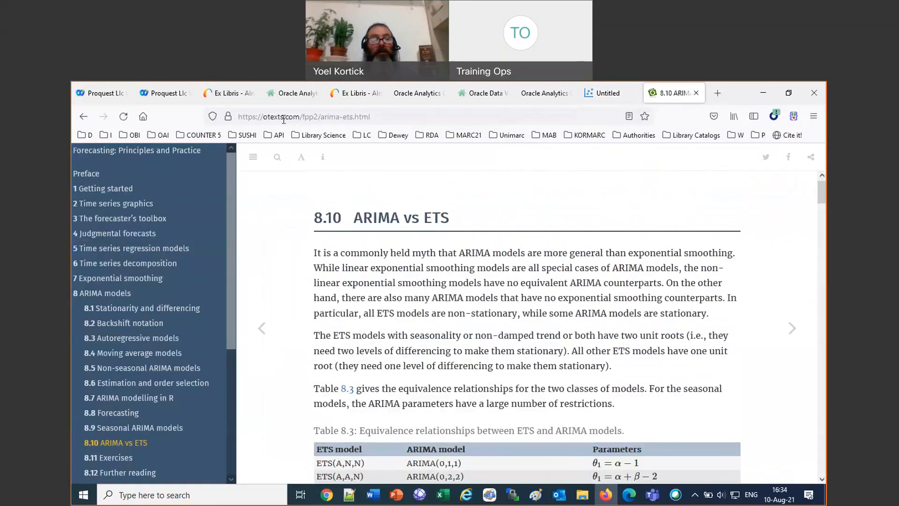
left_click(283, 116)
type("pr t")
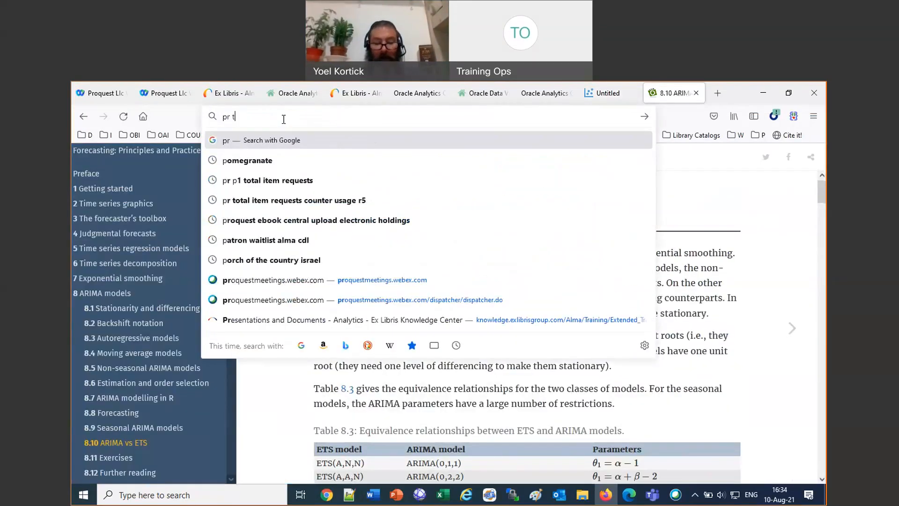
type("otal item rrequest")
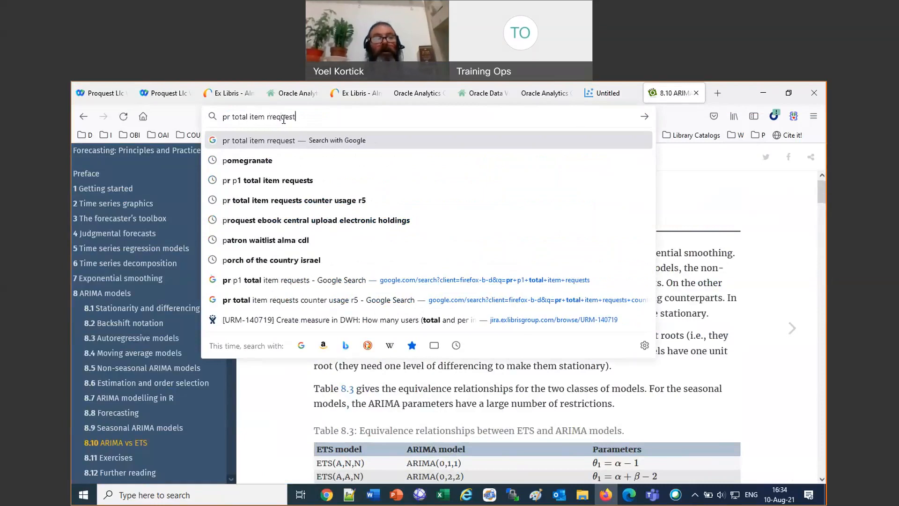
key("Return")
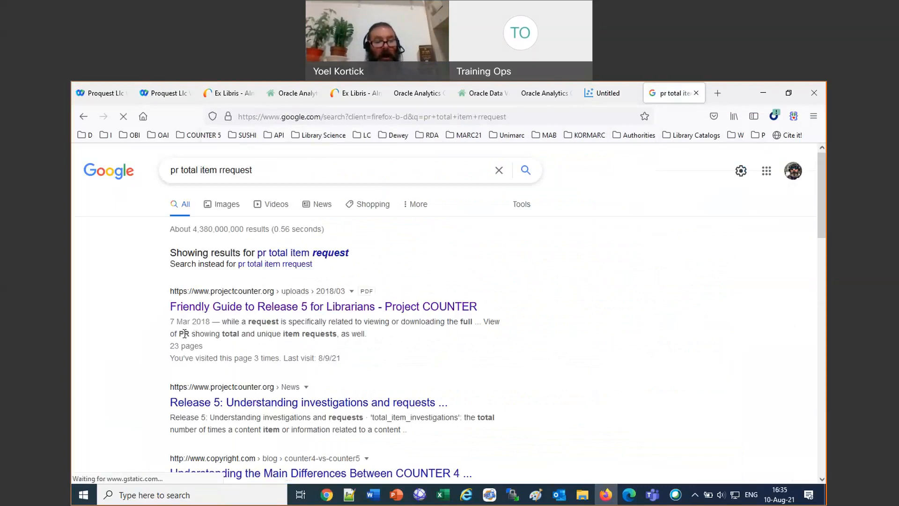
left_click_drag(180, 333, 344, 333)
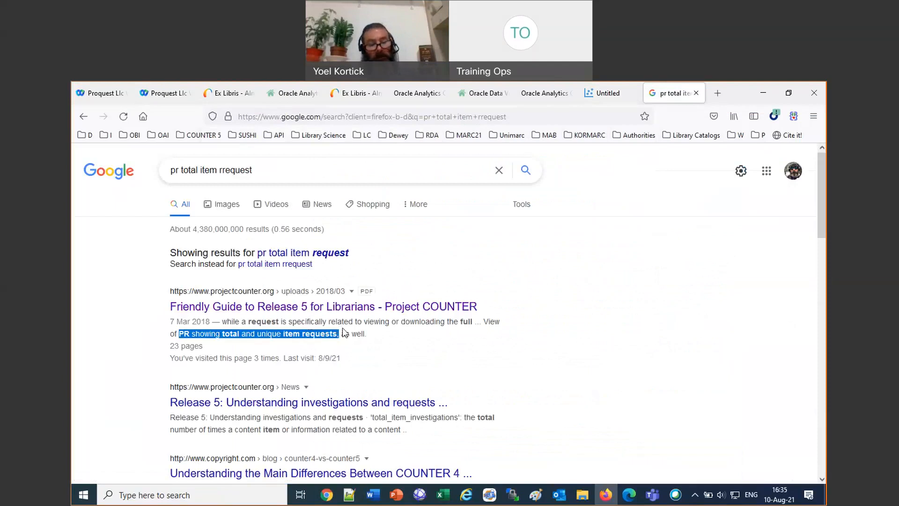
left_click(290, 307)
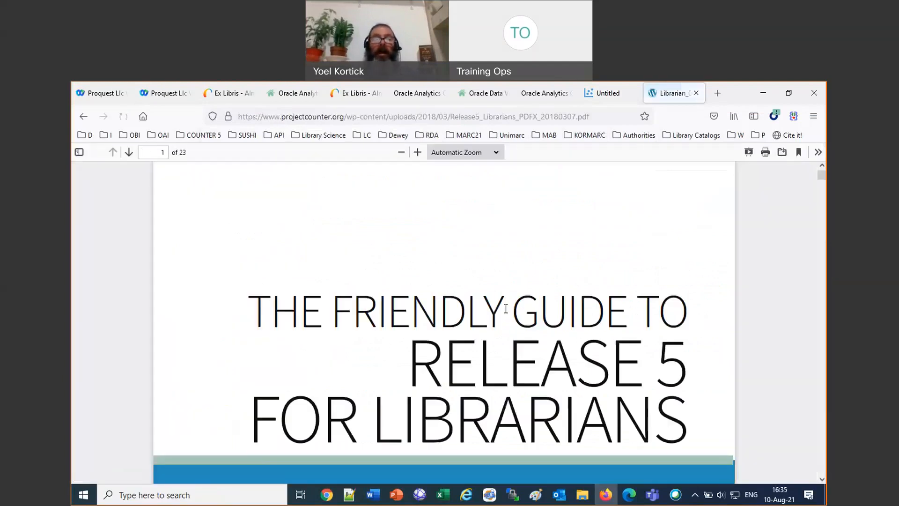
Find "PR showing total and unique item requests," in the guide and read the Platform Reports section around it.
left_click_drag(281, 117, 315, 117)
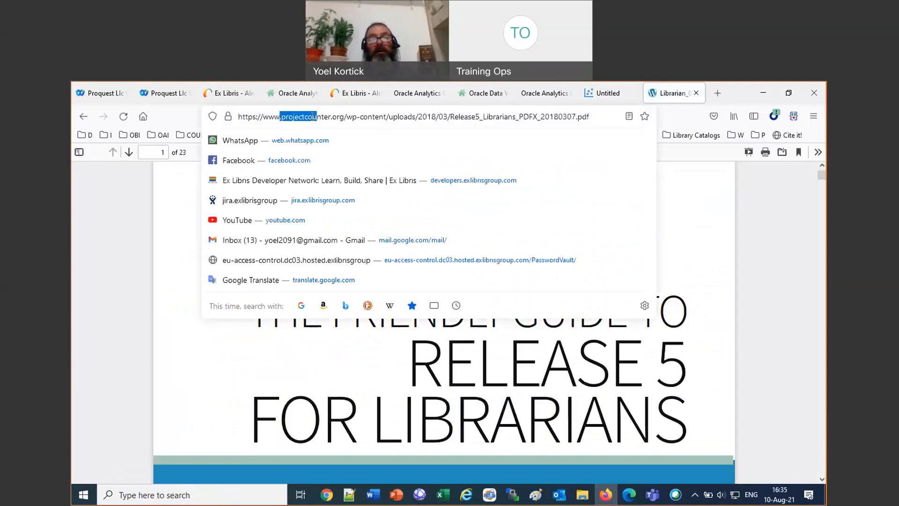
left_click(613, 392)
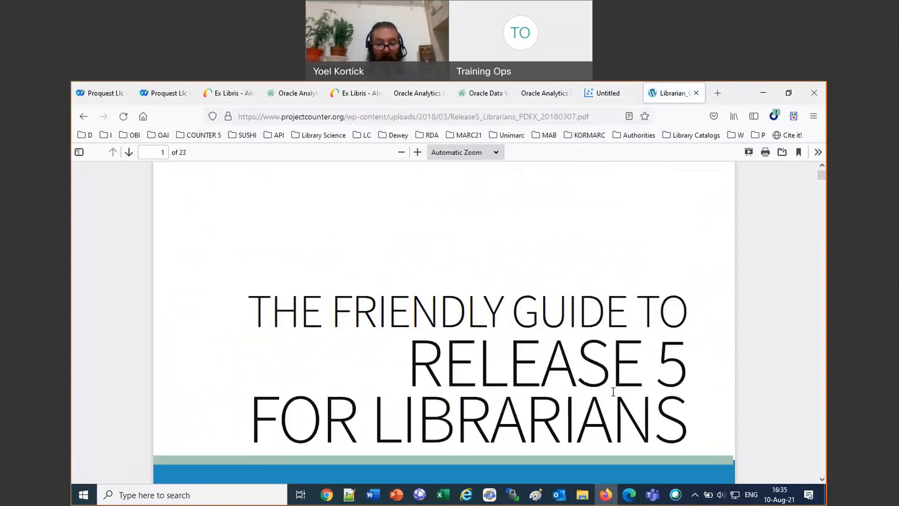
key("ctrl+f")
key("Return")
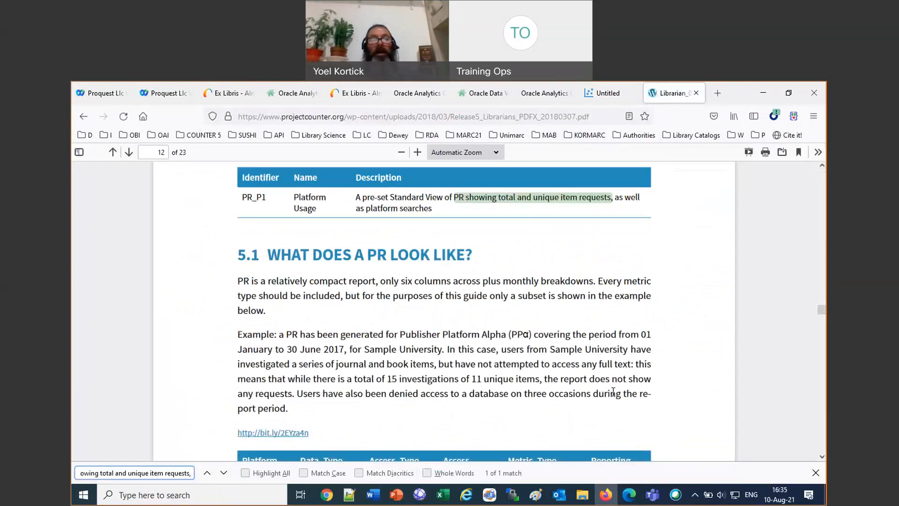
scroll(557, 267, "up", 2)
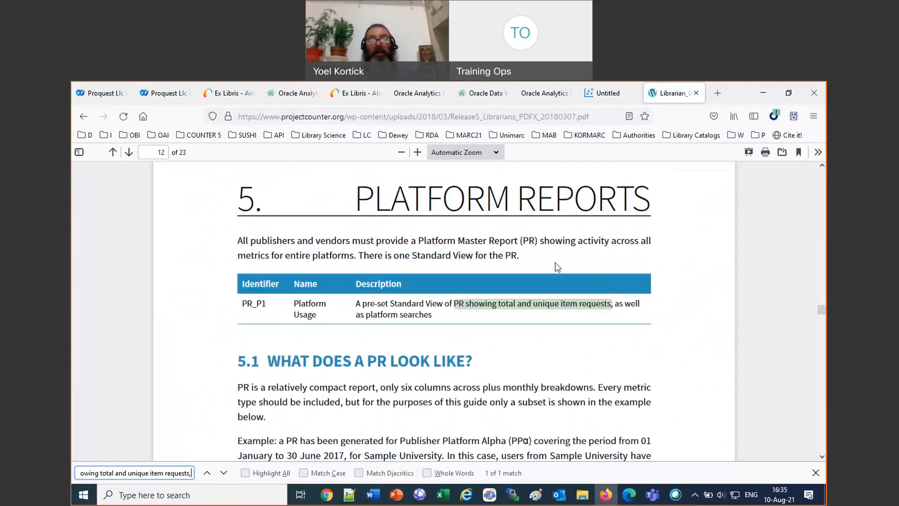
scroll(557, 266, "down", 4)
scroll(557, 267, "up", 2)
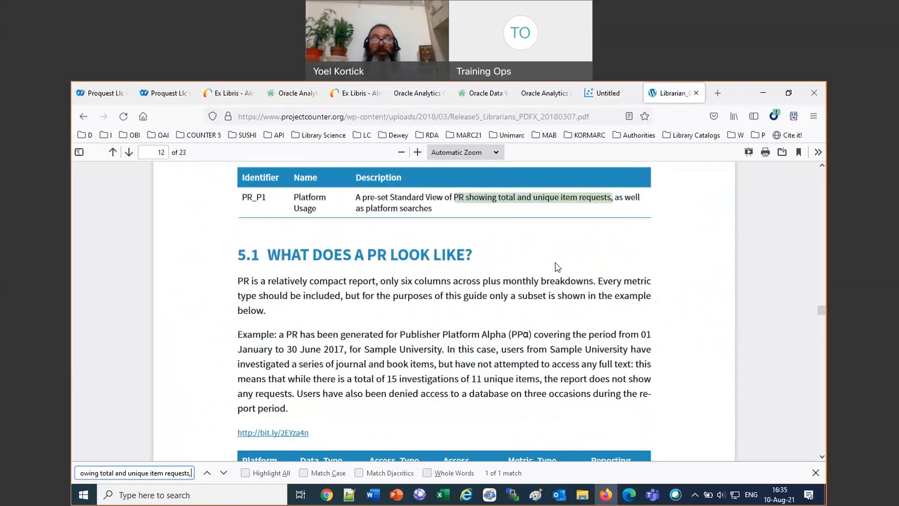
Return to the untitled project, show the visualization's grammar settings, and add the Platform attribute to the PR - Total Item Requests visualization.
left_click(603, 93)
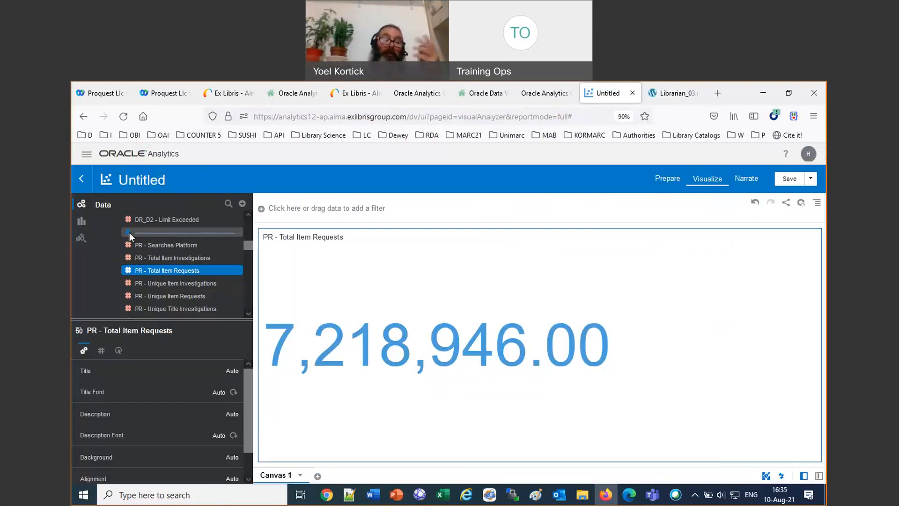
scroll(215, 285, "down", 3)
scroll(215, 284, "down", 5)
scroll(215, 281, "down", 8)
scroll(215, 280, "down", 3)
left_click(109, 265)
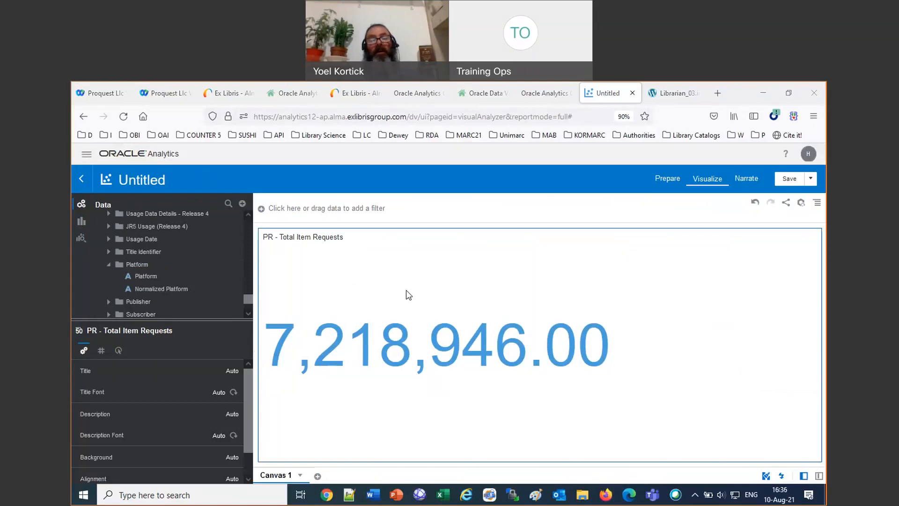
left_click(819, 477)
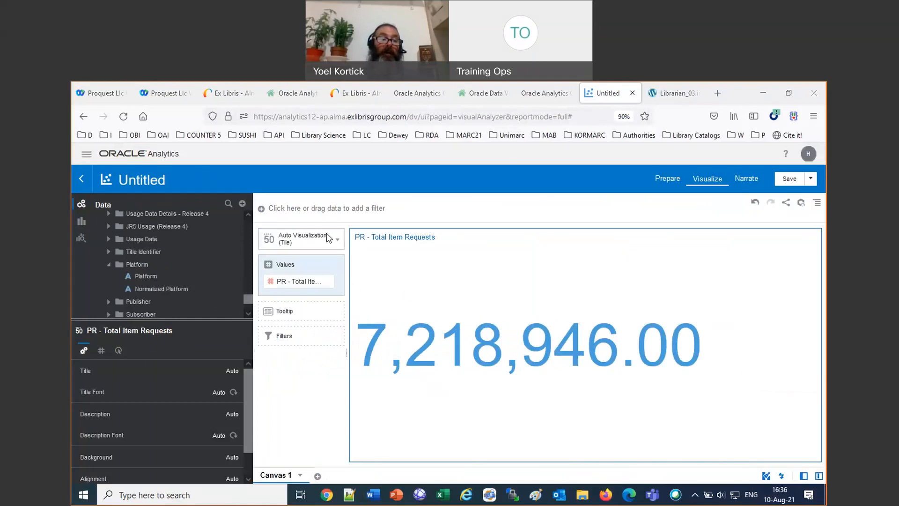
left_click_drag(143, 279, 446, 288)
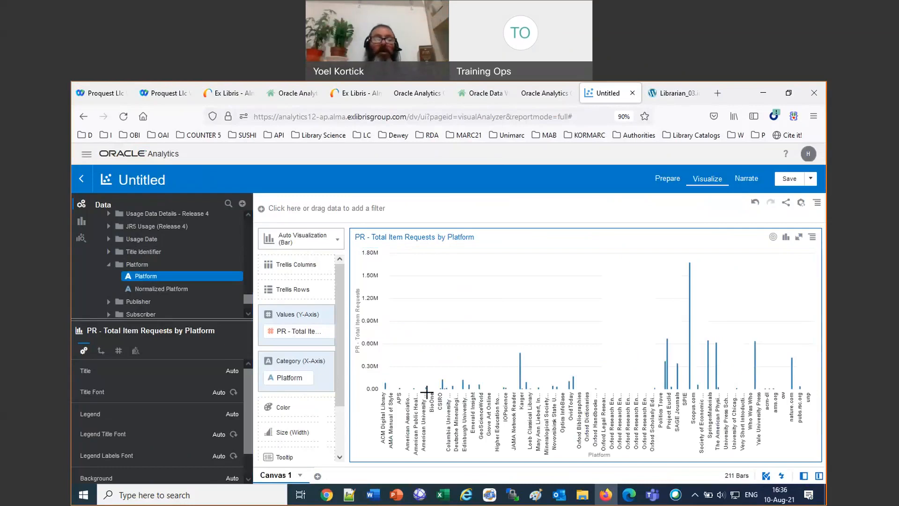
Change the PR - Total Item Requests by Platform visualization from a bar chart to a table.
left_click(338, 241)
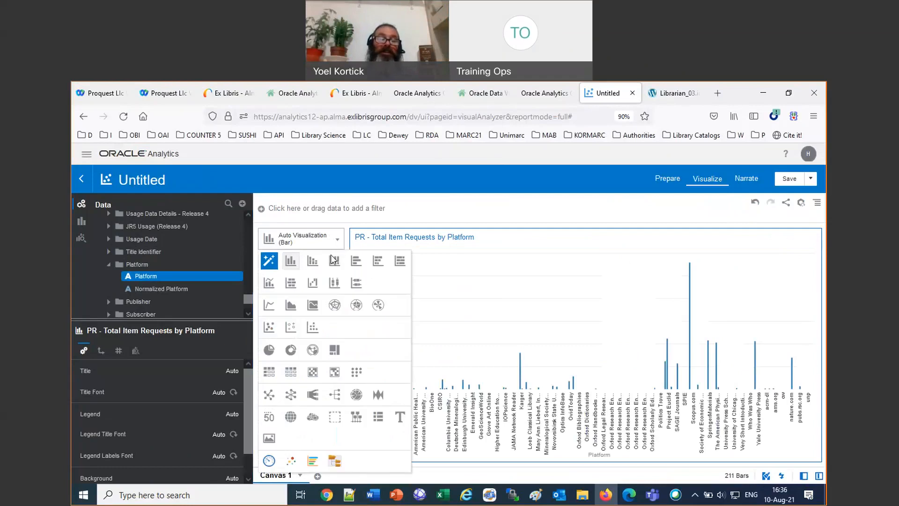
left_click(290, 372)
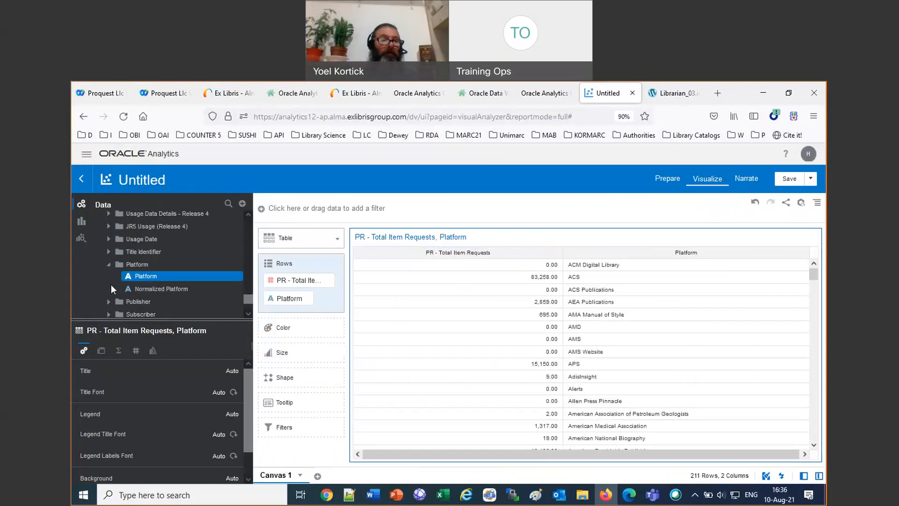
Add a canvas filter on Usage Date Year from the Usage Date folder and limit it to 2020.
left_click(111, 268)
left_click(109, 266)
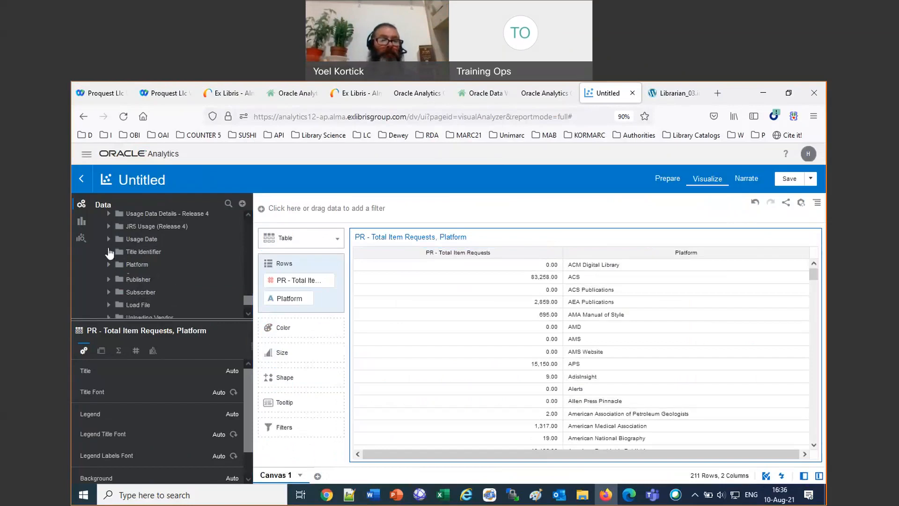
left_click(108, 240)
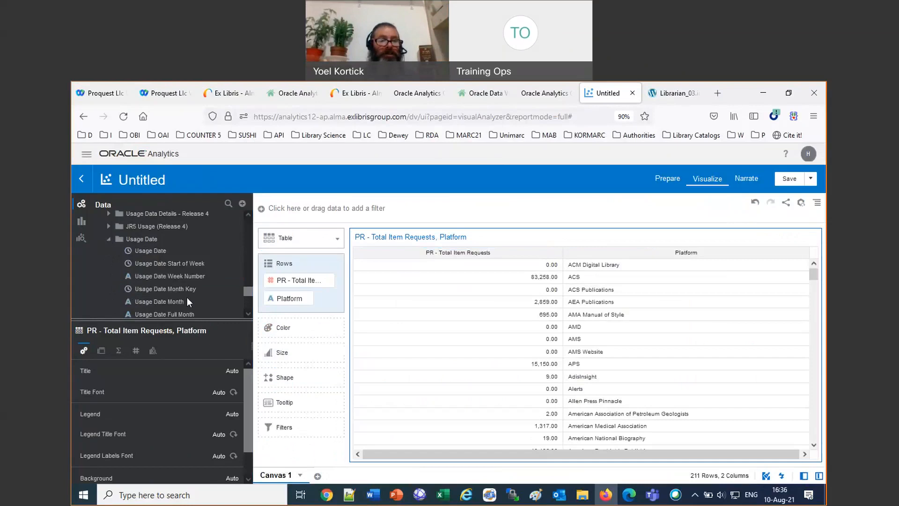
scroll(198, 290, "down", 3)
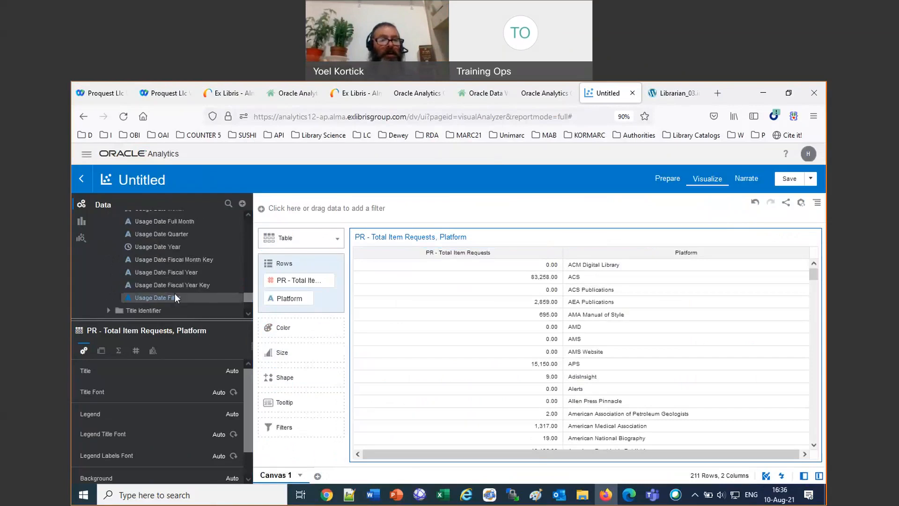
left_click(156, 246)
left_click_drag(204, 246, 319, 208)
scroll(309, 345, "down", 10)
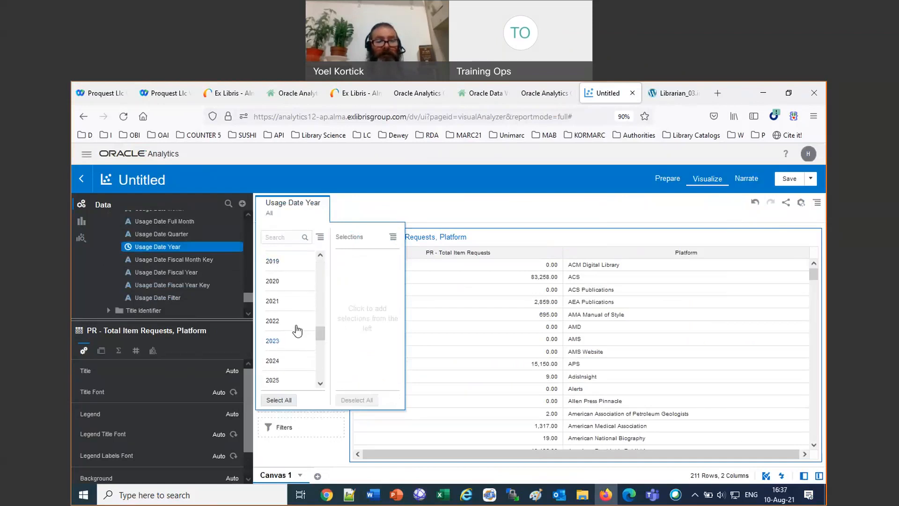
left_click(280, 283)
left_click(463, 204)
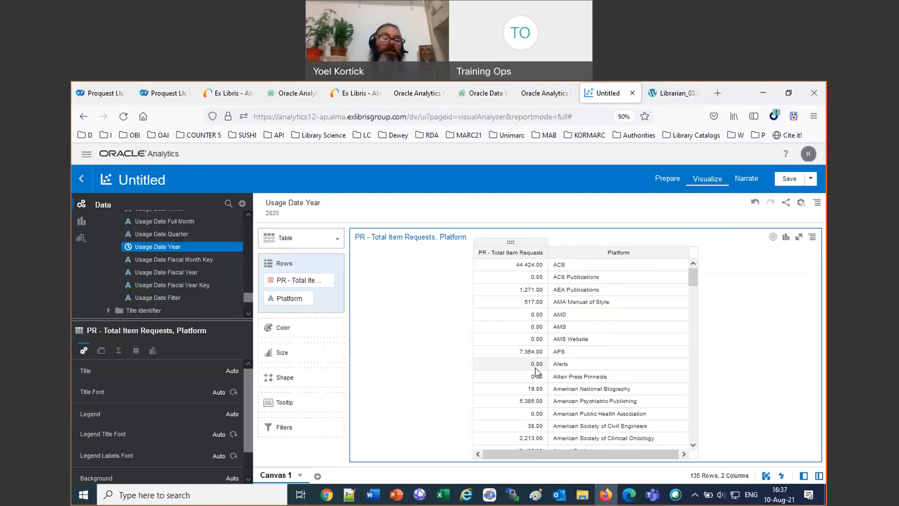
Add a canvas filter on PR - Total Item Requests with a range from 100 to 10,000.
left_click(295, 298)
left_click_drag(302, 278, 334, 208)
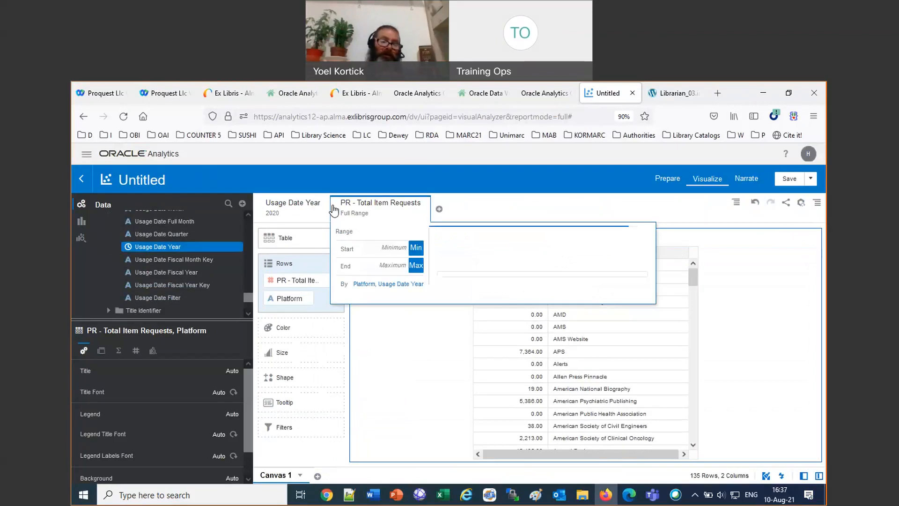
left_click(398, 247)
type("100")
left_click(390, 271)
type("10000")
key("Return")
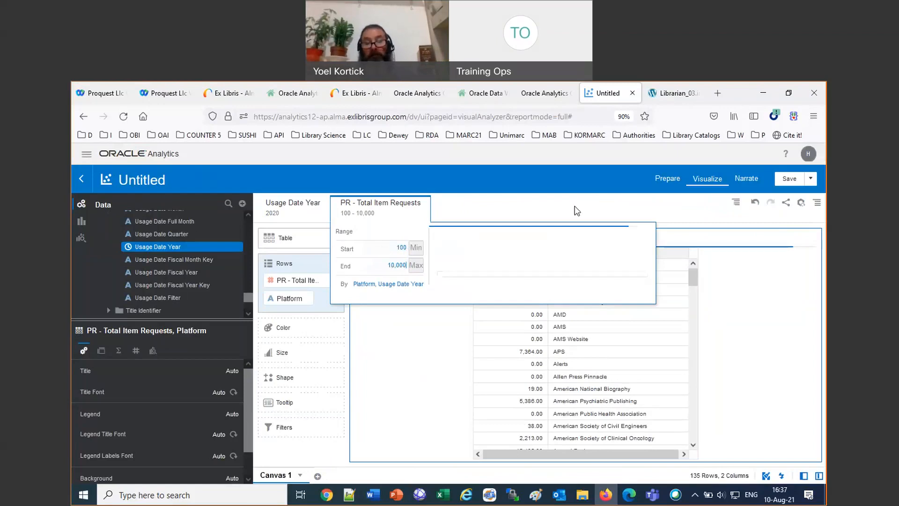
left_click(577, 211)
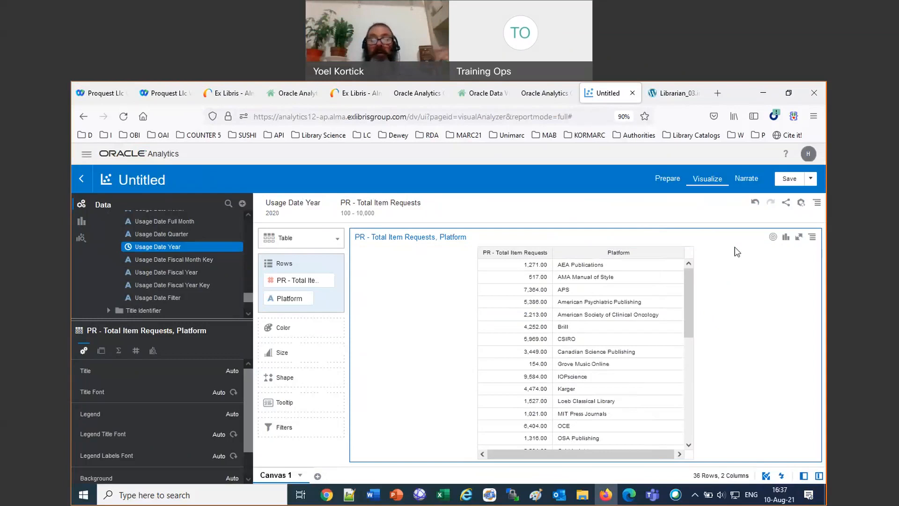
Change the PR - Total Item Requests filter type to Top Bottom N, using the Top method with a count of 20.
left_click(425, 204)
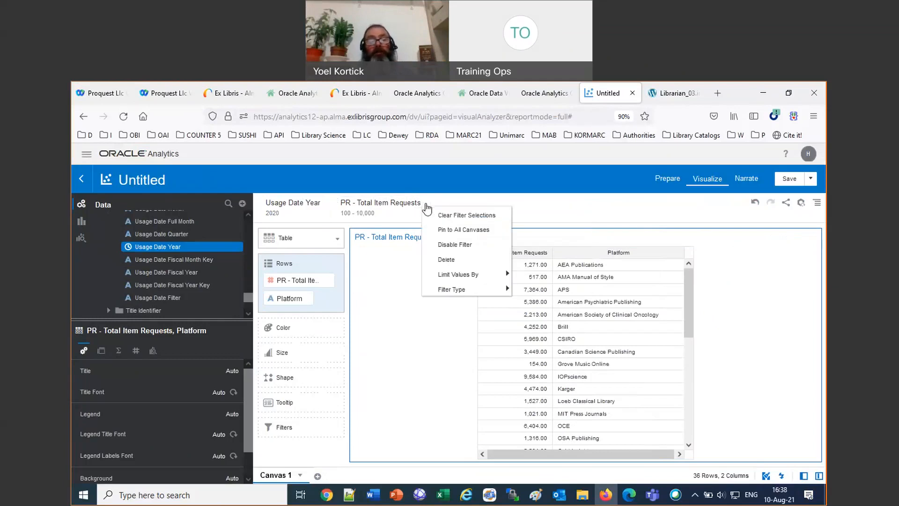
mouse_move(442, 291)
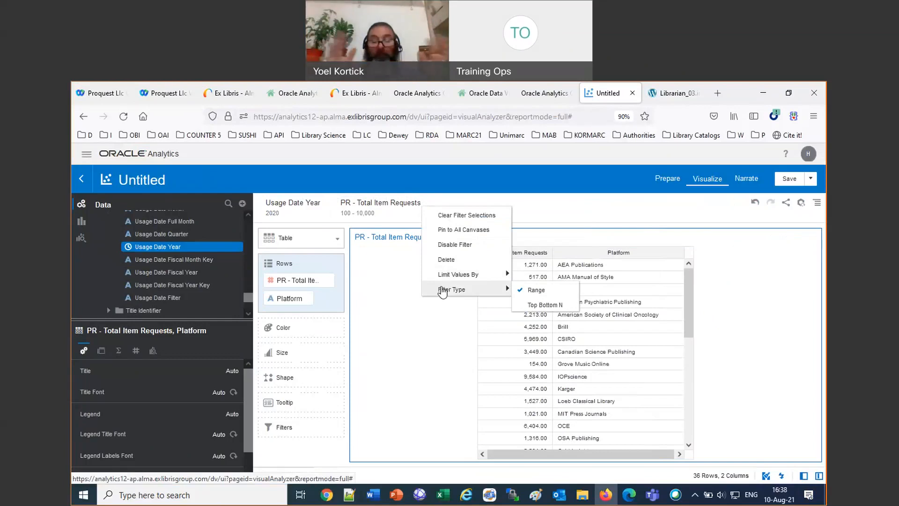
left_click(543, 305)
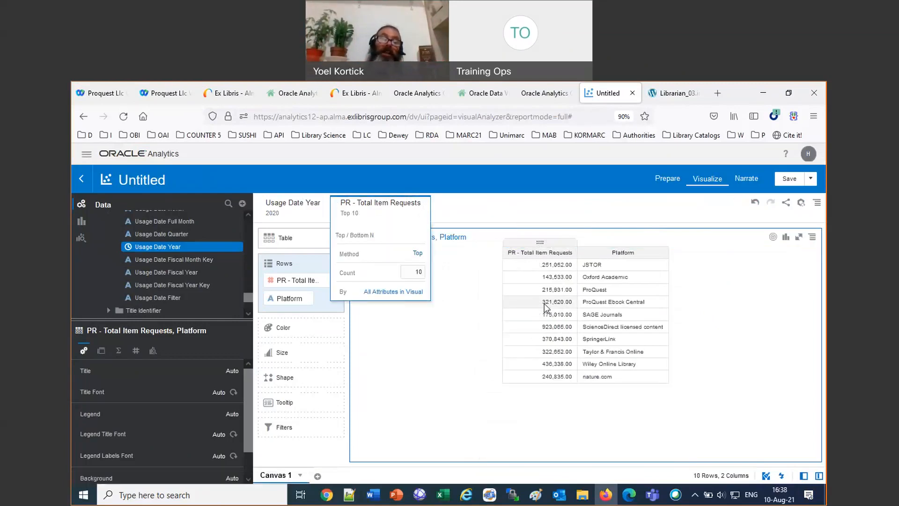
left_click(418, 254)
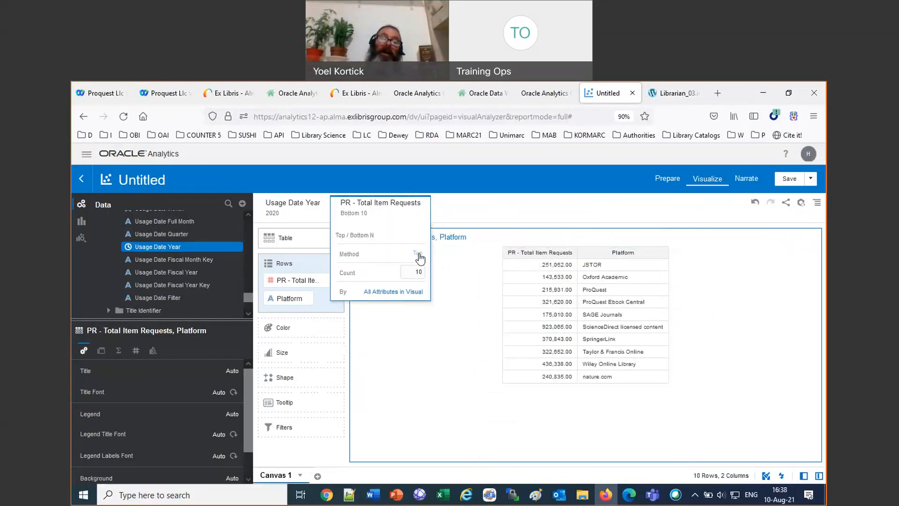
left_click(420, 255)
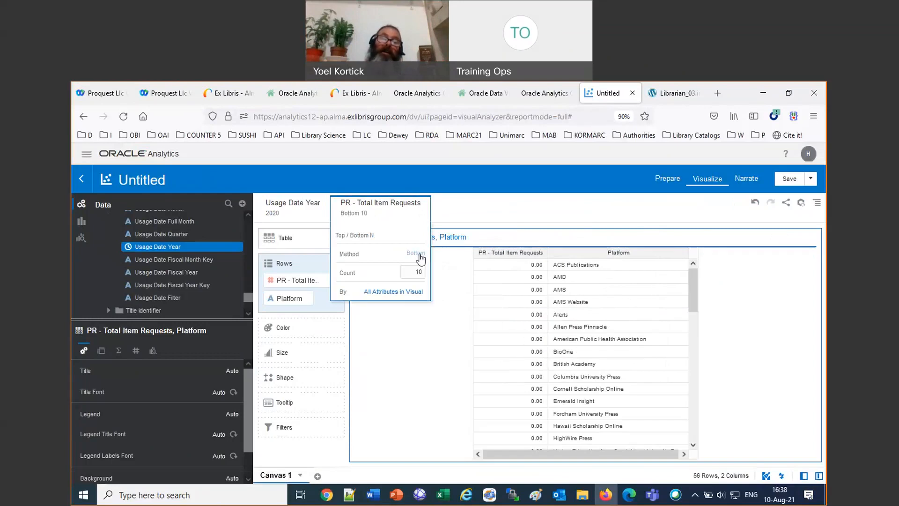
left_click(418, 276)
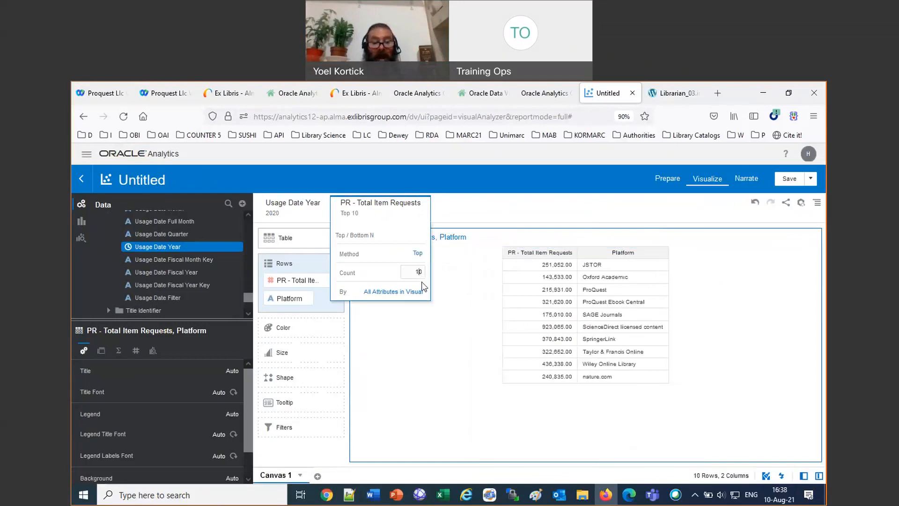
key("BackSpace")
key("Delete")
type("20")
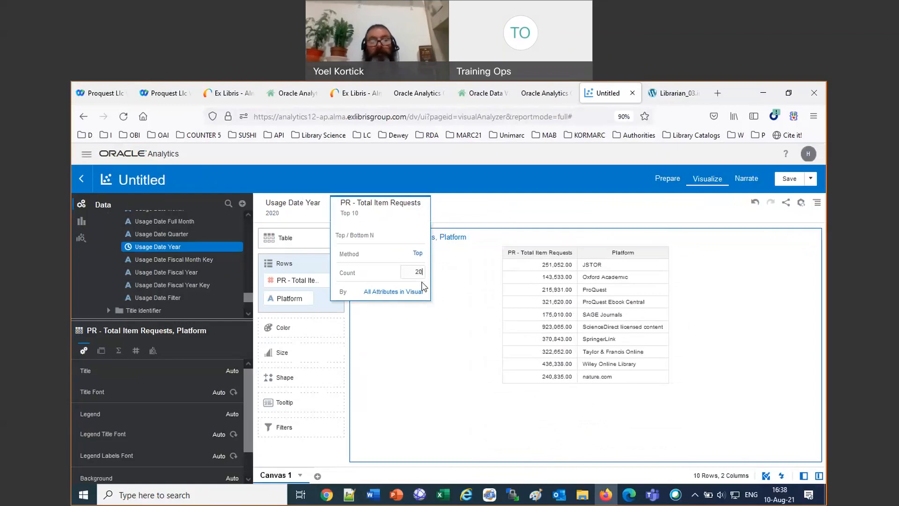
left_click(504, 208)
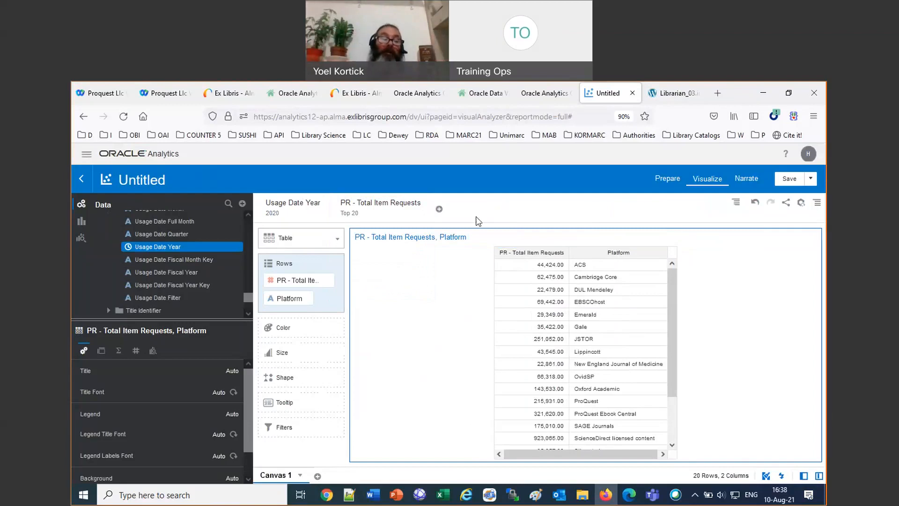
Switch the table to Auto Visualization and sort the platforms by PR - Total Item Requests from high to low.
left_click(337, 239)
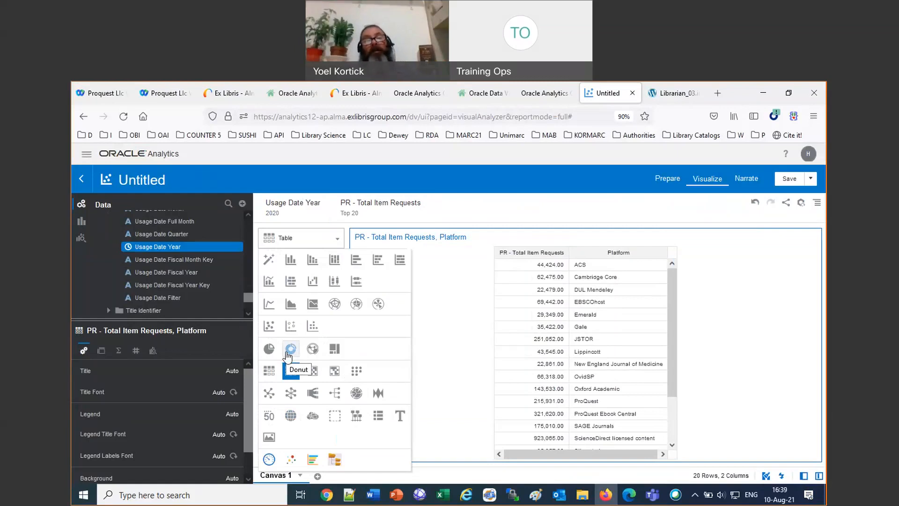
left_click(269, 260)
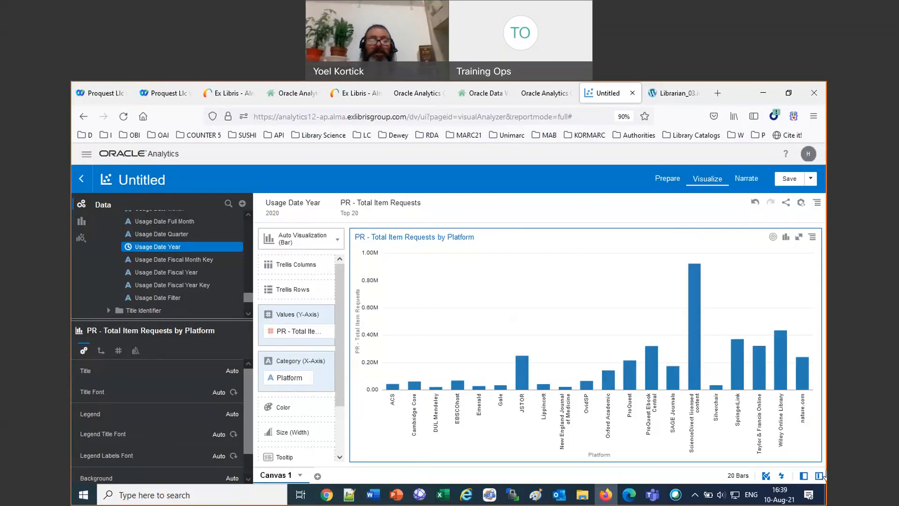
right_click(501, 288)
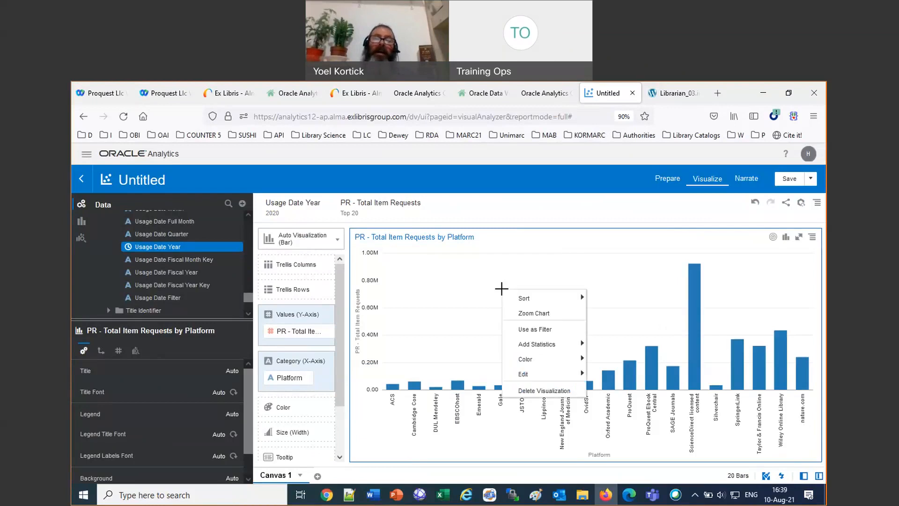
mouse_move(520, 301)
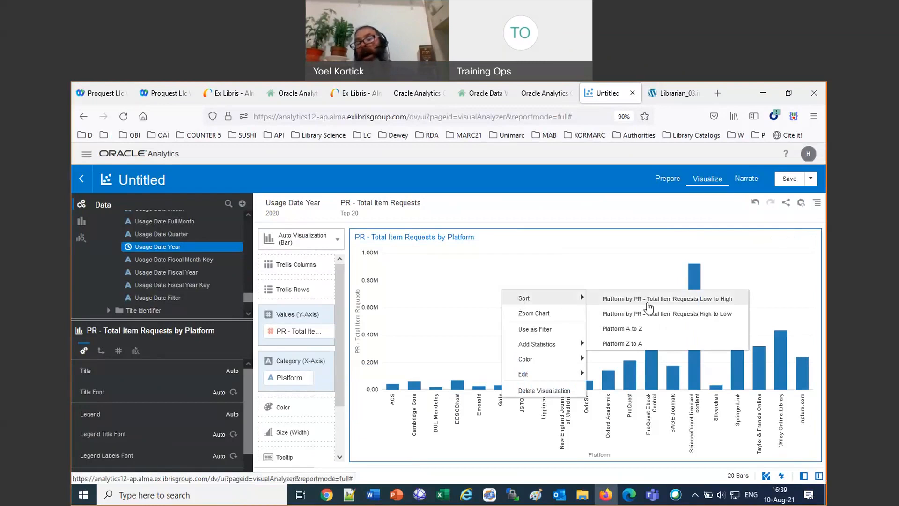
left_click(653, 314)
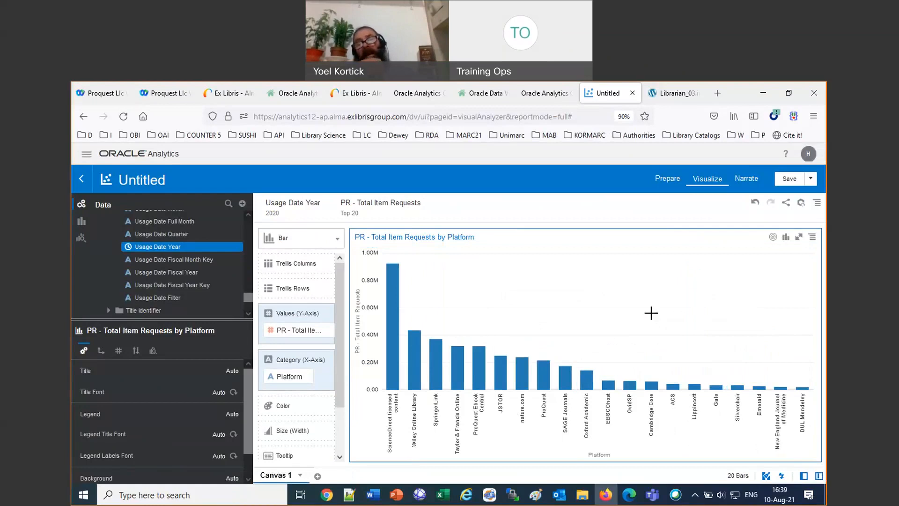
Start saving the untitled project and select its default name for replacement.
left_click(789, 180)
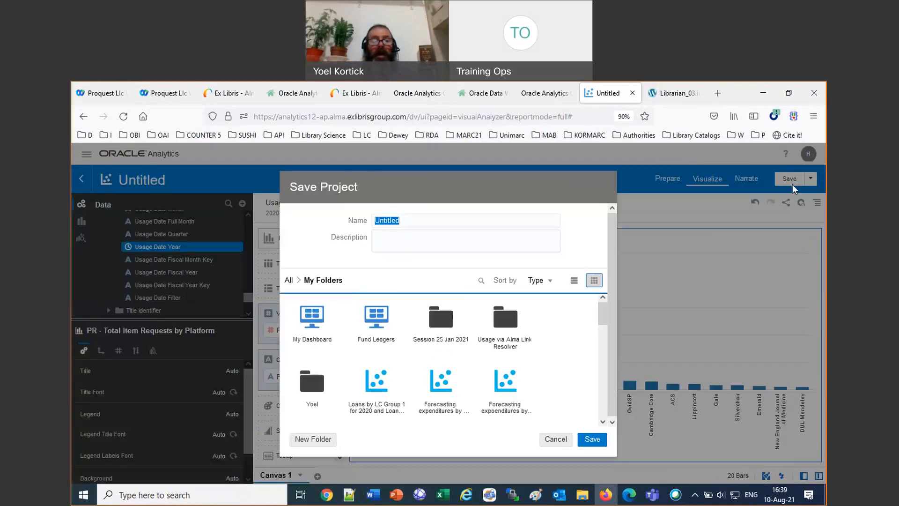
left_click(375, 258)
left_click_drag(408, 226, 354, 232)
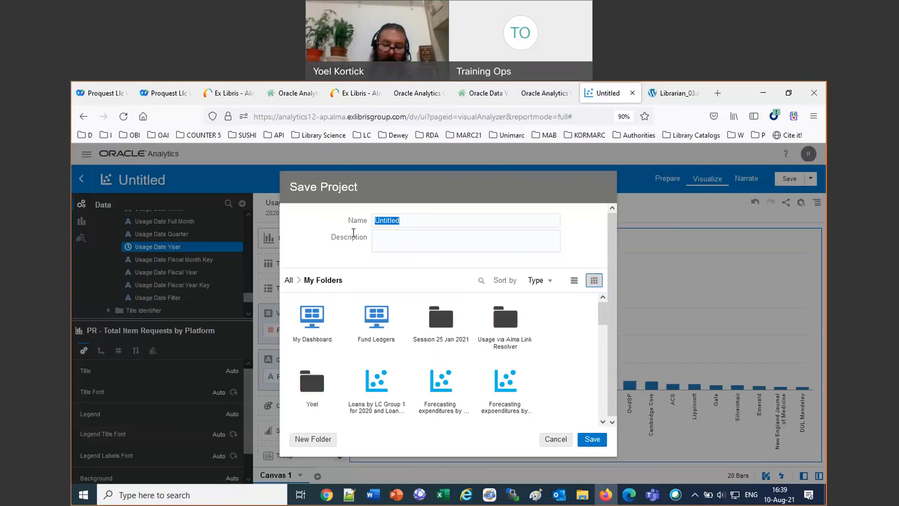
key("ctrl+shift+p")
type("latrobe.alma.exlibrisgroup.com/")
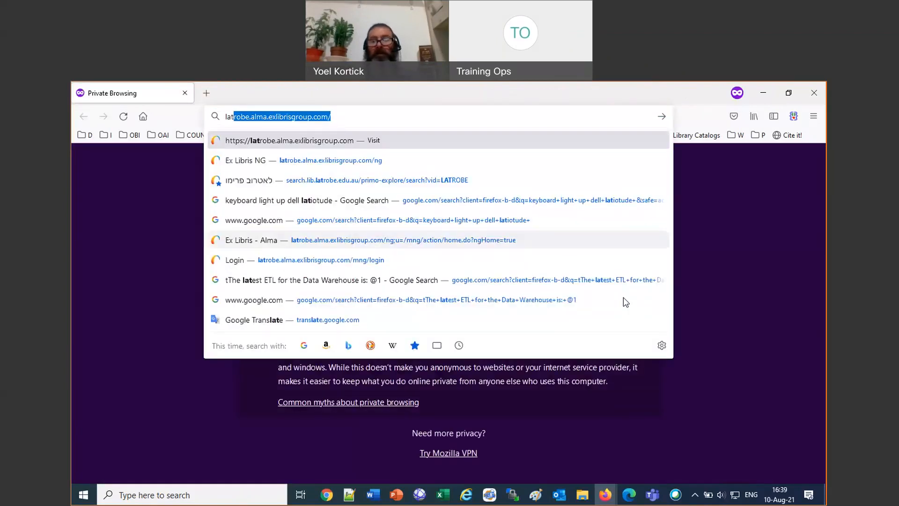
left_click(741, 331)
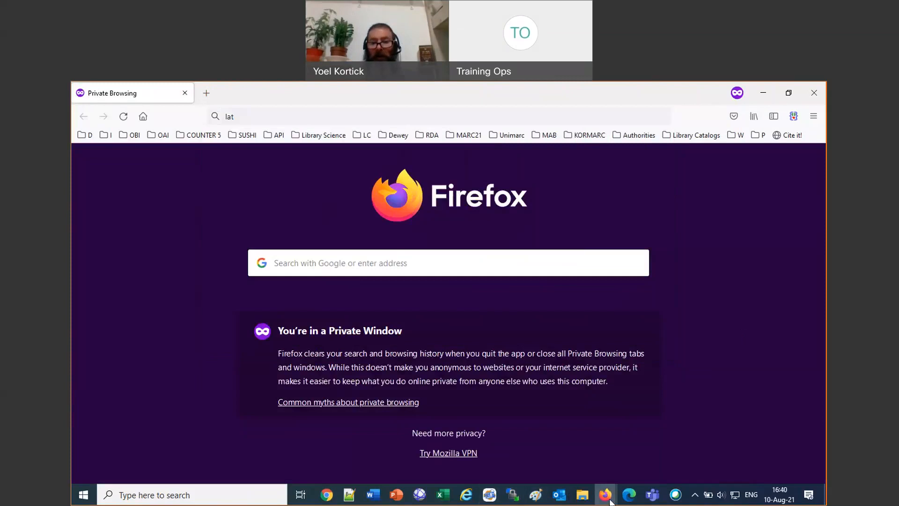
mouse_move(605, 494)
left_click(572, 449)
Name the project "Platform Usage for previous year" and save it in My Folders.
type("Platform Usage")
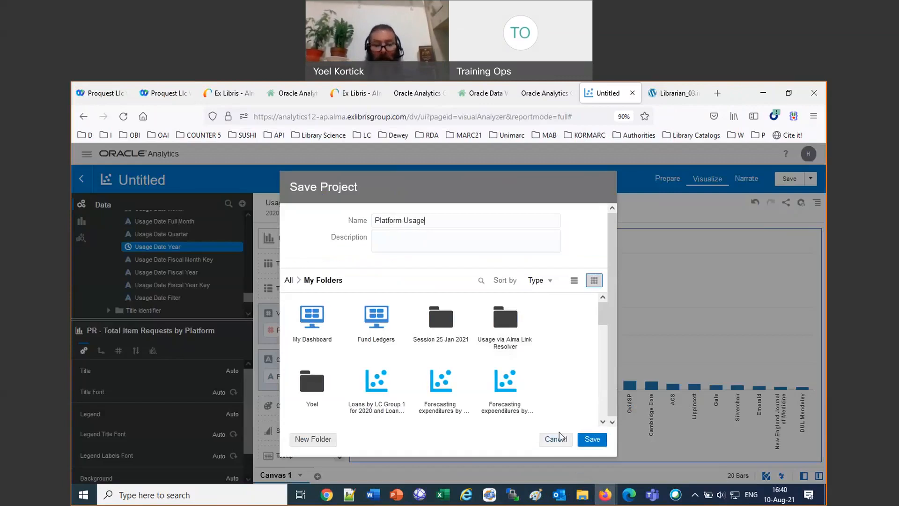
type(" for previous year")
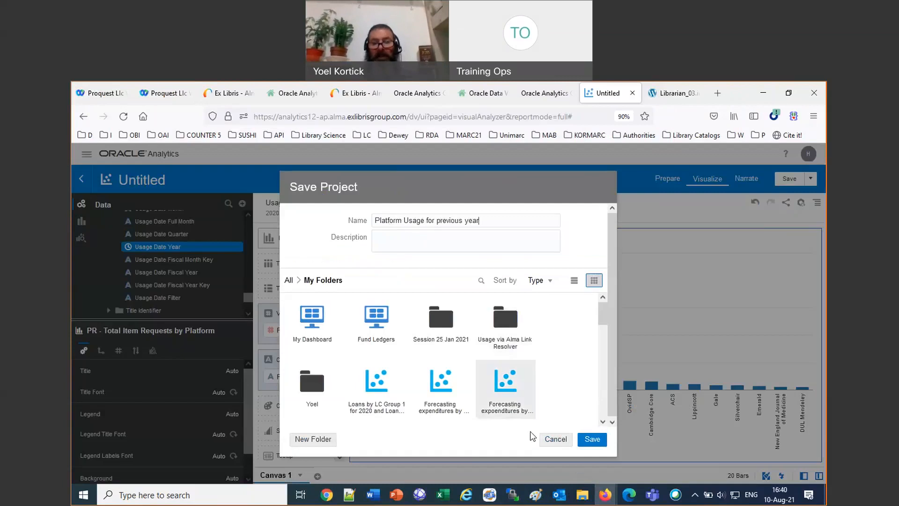
left_click(600, 445)
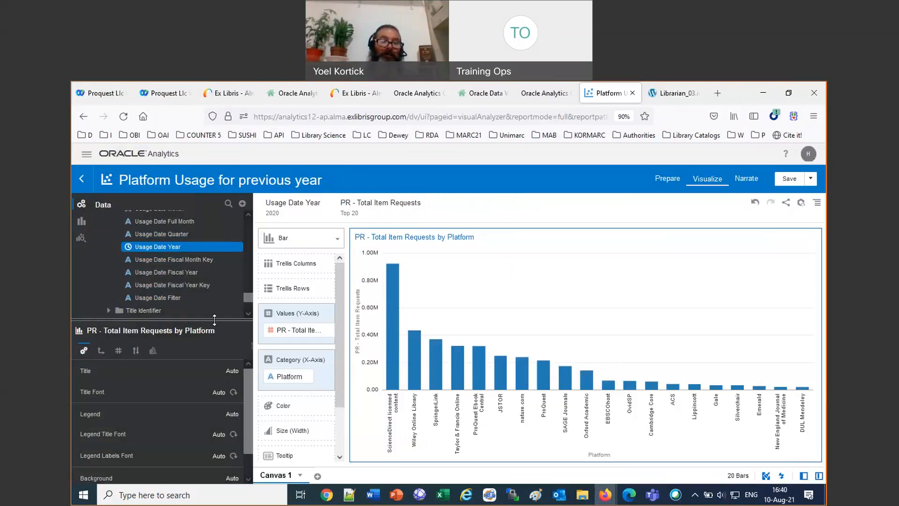
Enlarge the chart's properties area and review its general and axis settings, expanding the Labels Axis options.
left_click_drag(214, 321, 214, 298)
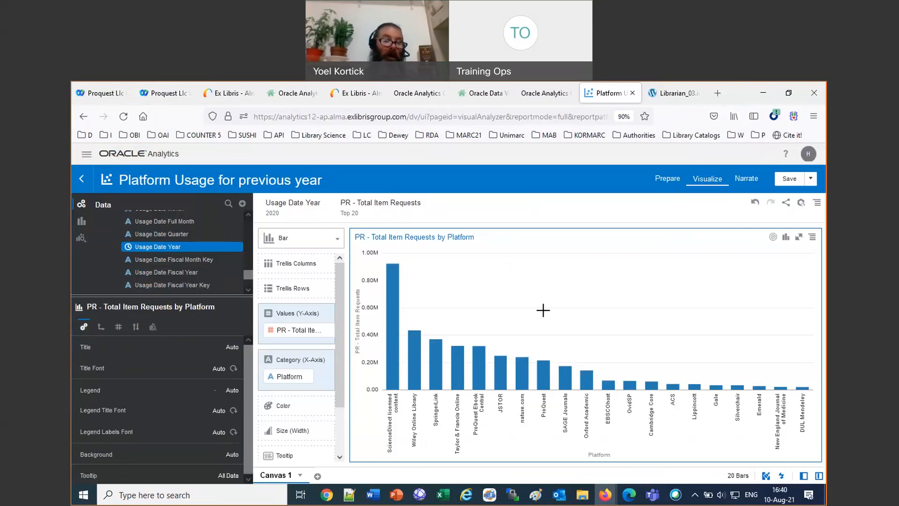
left_click_drag(247, 381, 248, 390)
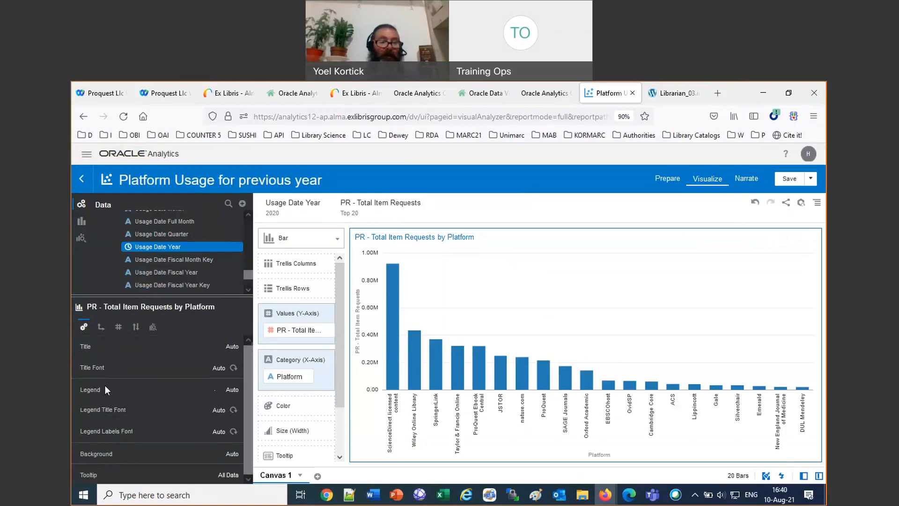
left_click(101, 327)
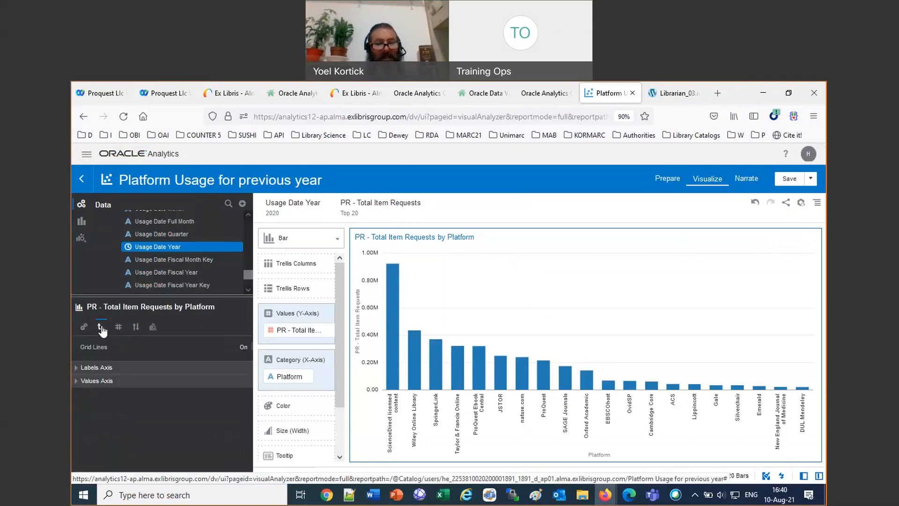
left_click(79, 368)
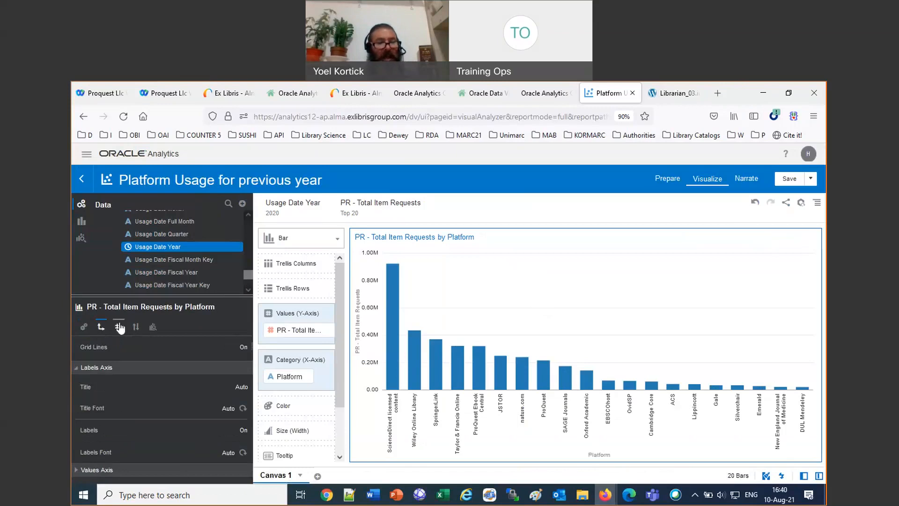
Try the Above, Top and Auto data label options for PR - Total Item Requests and set the data labels back to Off.
left_click(118, 327)
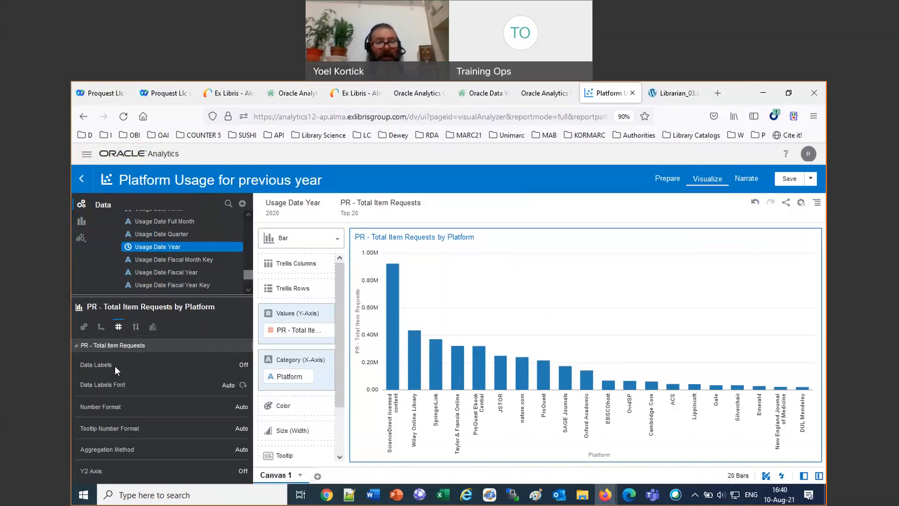
left_click(243, 368)
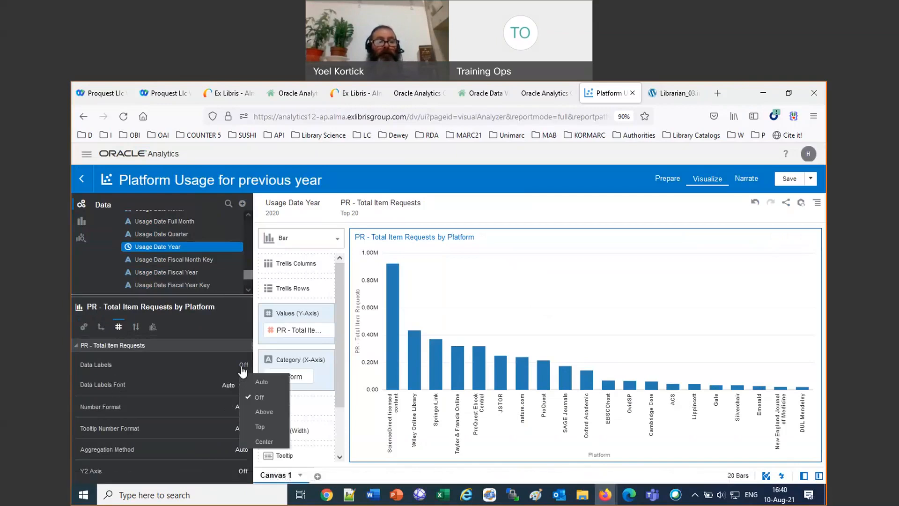
left_click(264, 412)
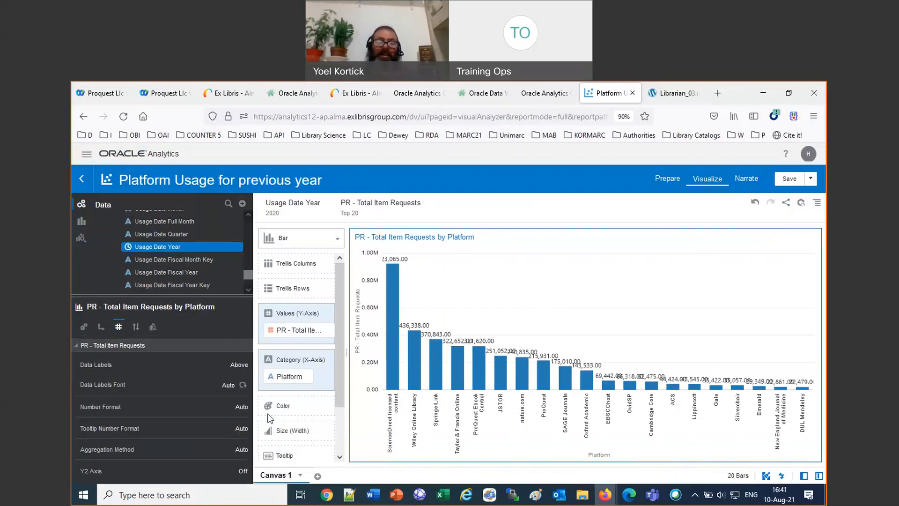
left_click(245, 365)
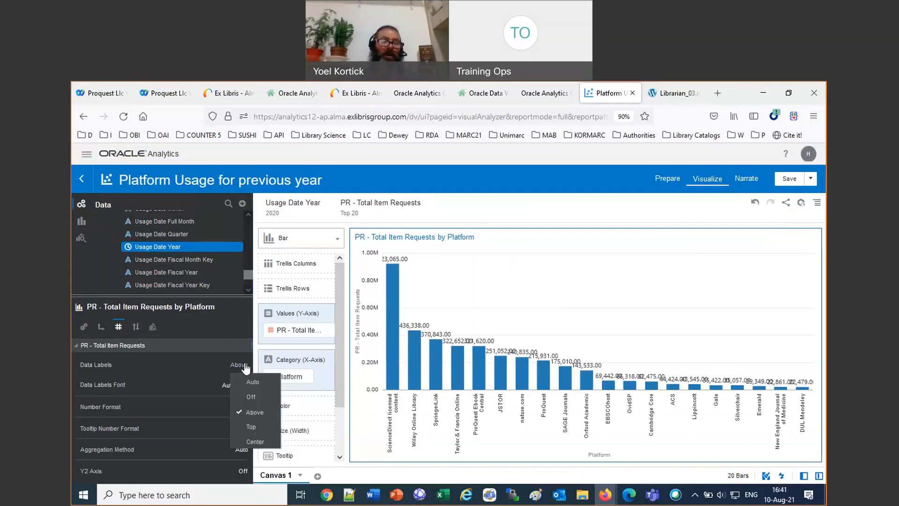
left_click(251, 427)
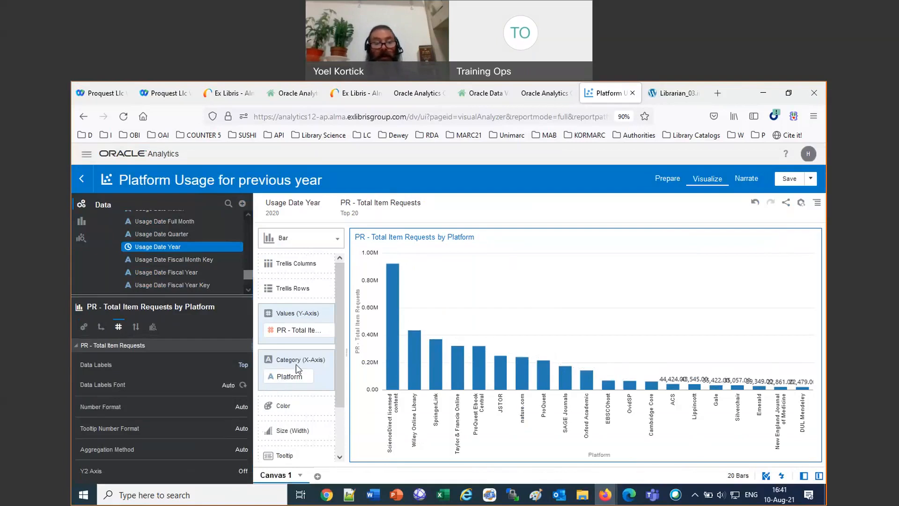
left_click(243, 365)
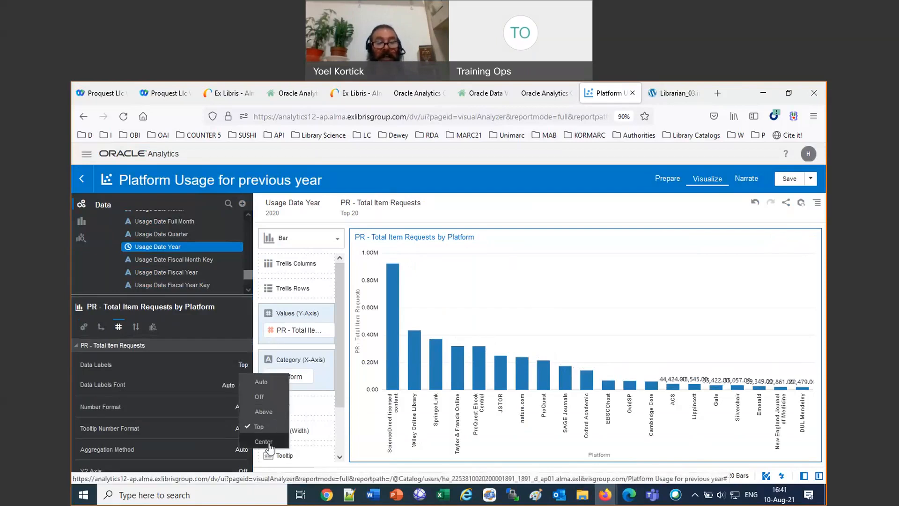
left_click(263, 381)
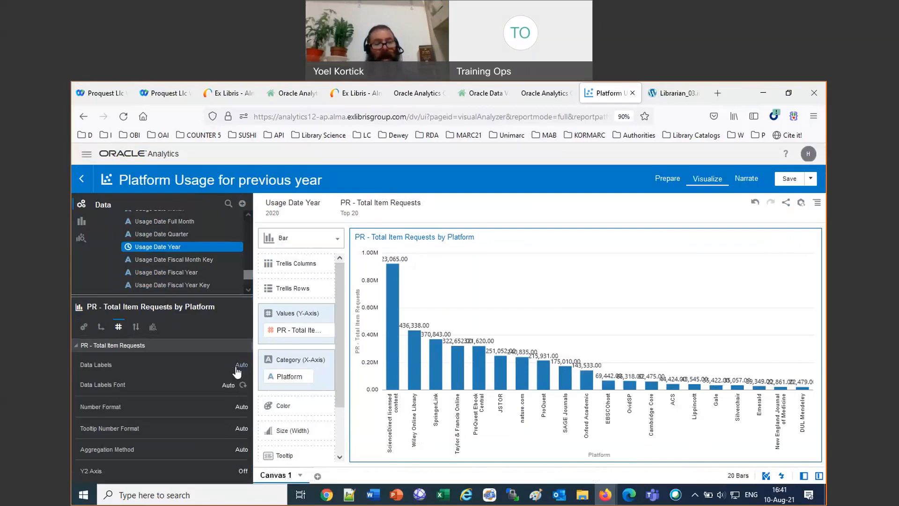
left_click(237, 368)
left_click(262, 396)
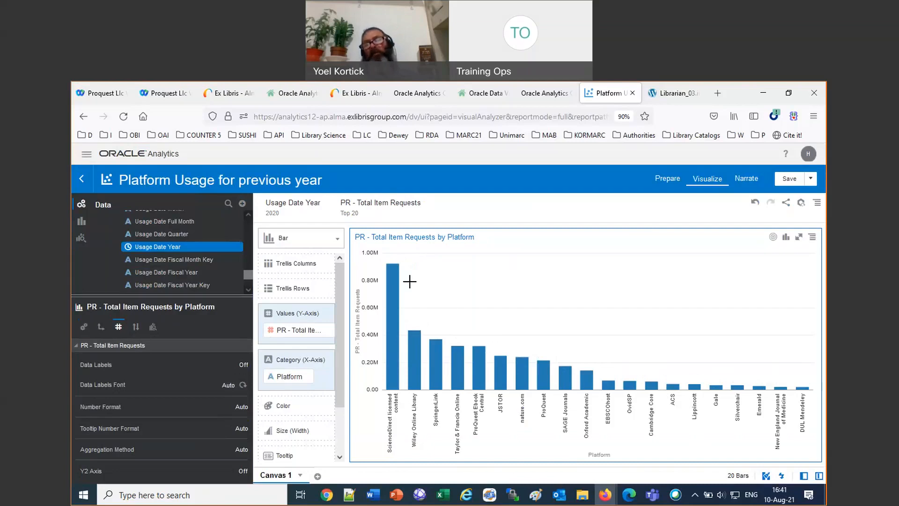
Set the tooltip number format to Number and check the tooltips on the ScienceDirect and SpringerLink bars.
mouse_move(392, 284)
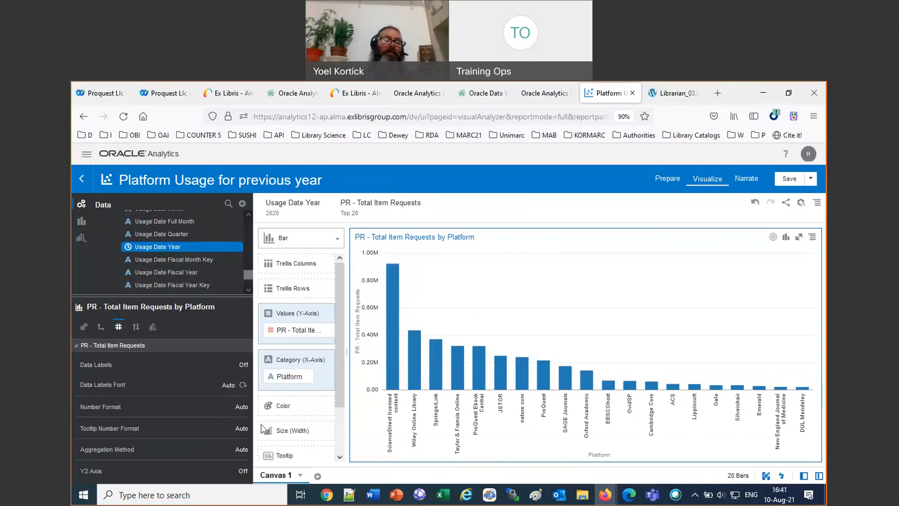
left_click(241, 430)
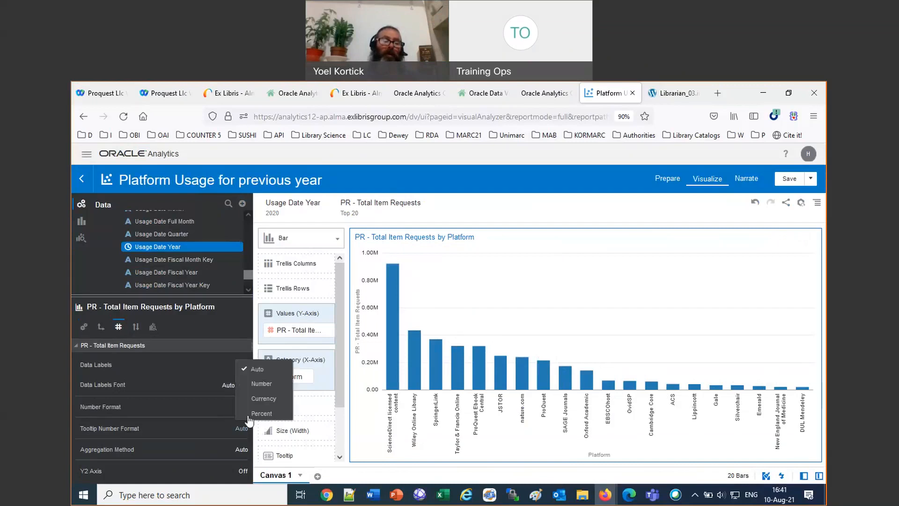
left_click(261, 384)
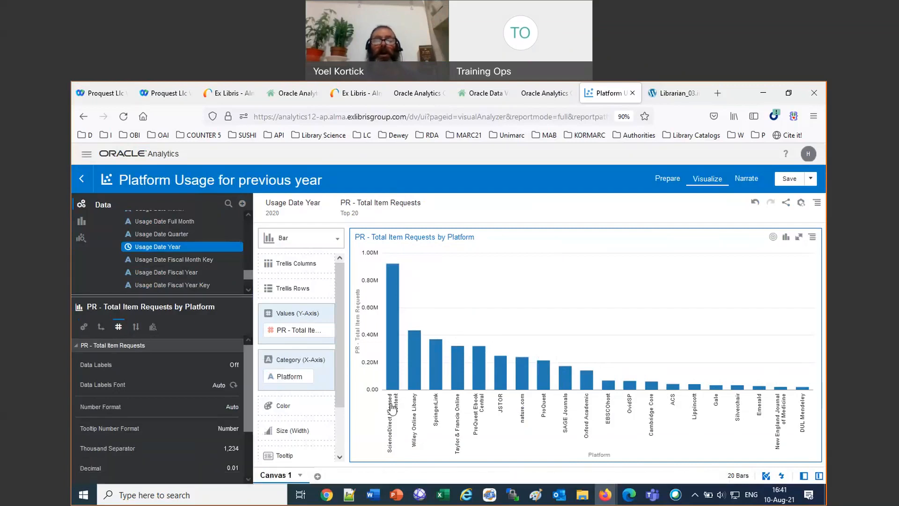
mouse_move(398, 342)
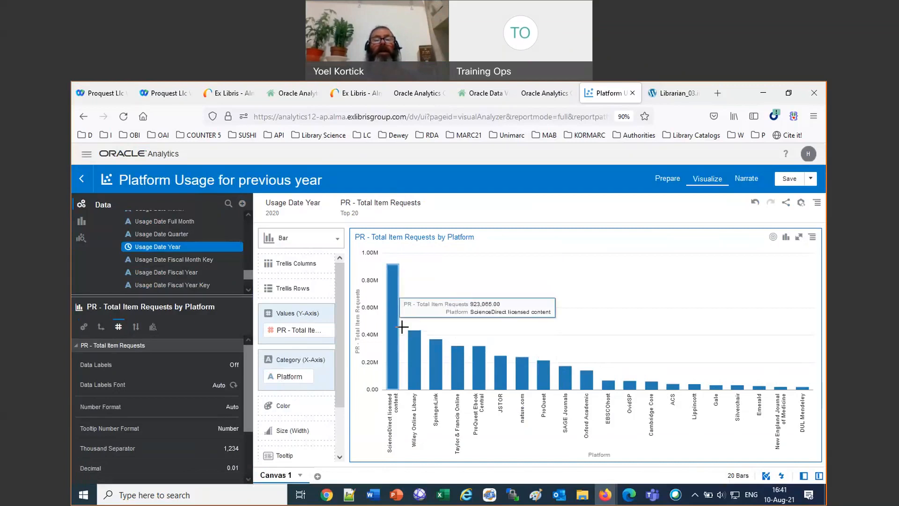
mouse_move(434, 361)
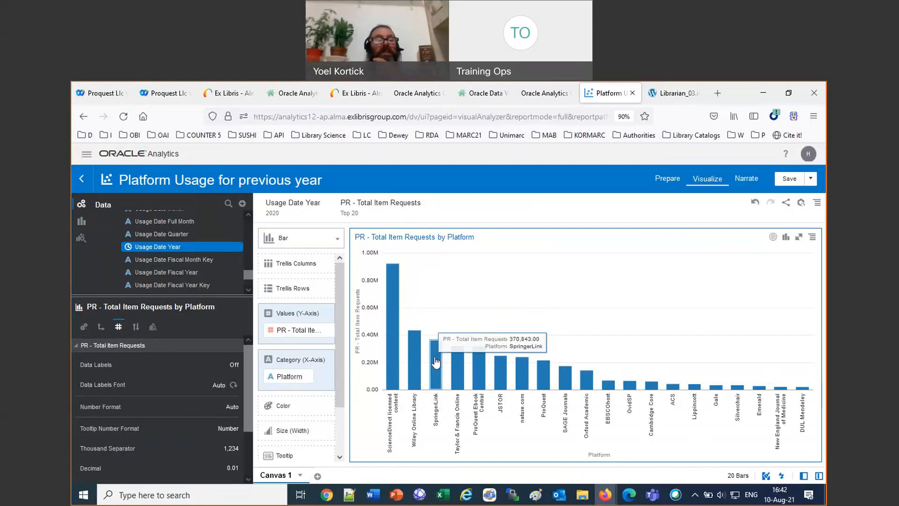
Leave the project for the Catalog, saving the changes to "Platform Usage for previous year".
left_click(86, 154)
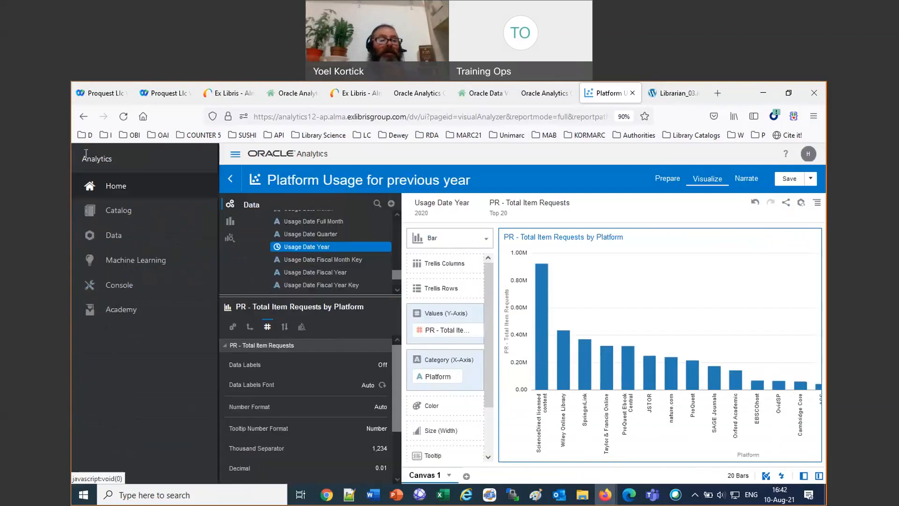
left_click(114, 210)
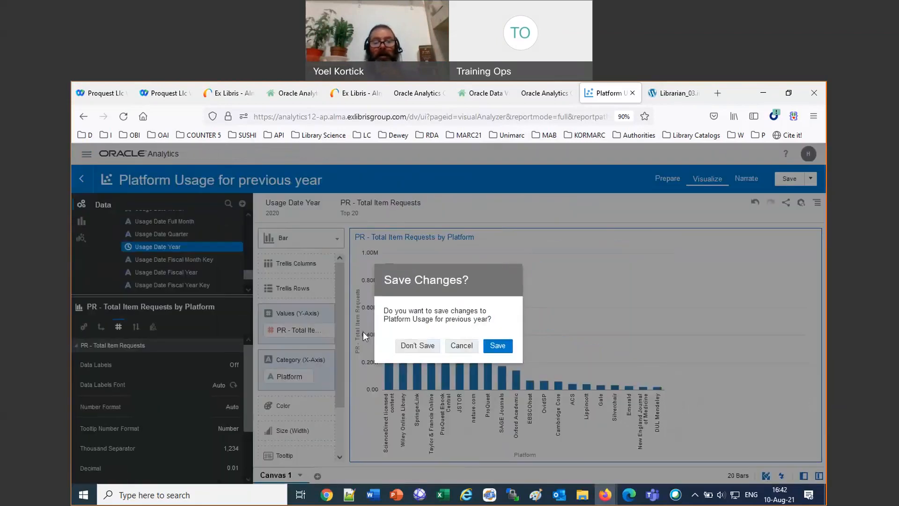
left_click(496, 346)
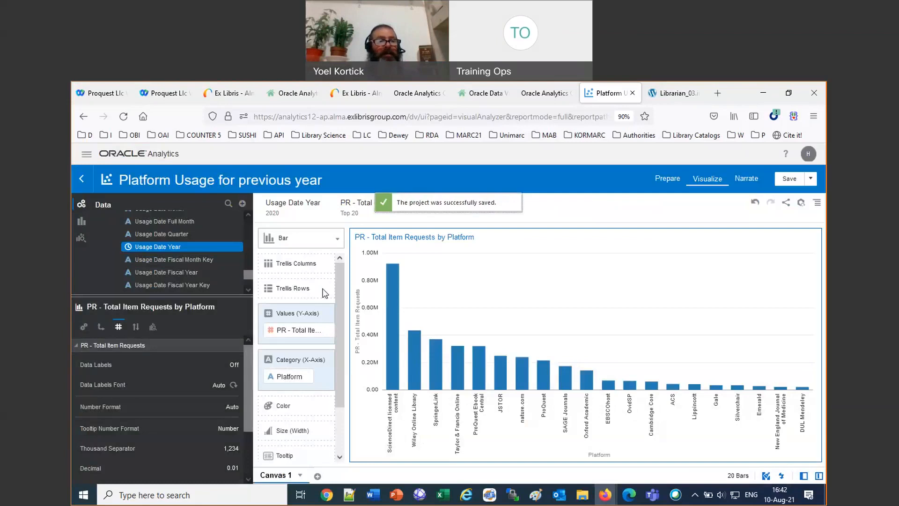
Open the Analytics Working Group folder under Shared Folders, Community, Reports, Shared Reports.
left_click(145, 209)
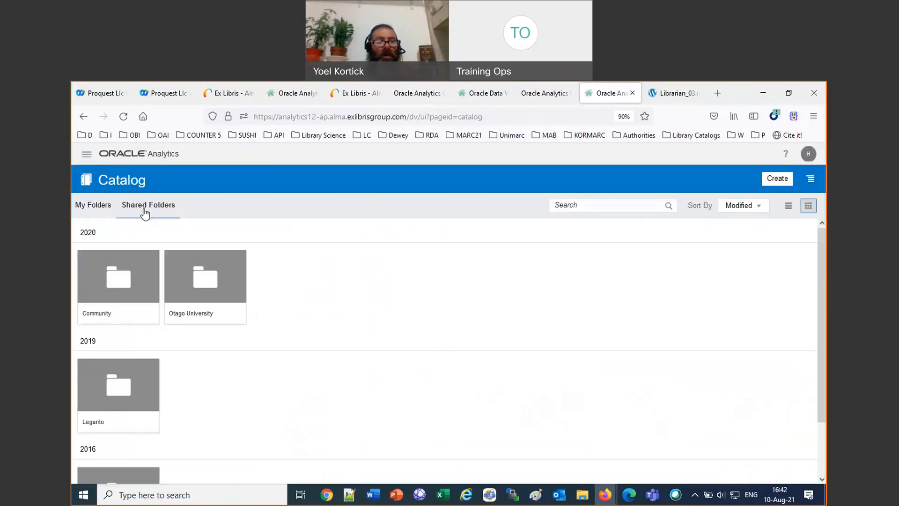
scroll(177, 405, "down", 2)
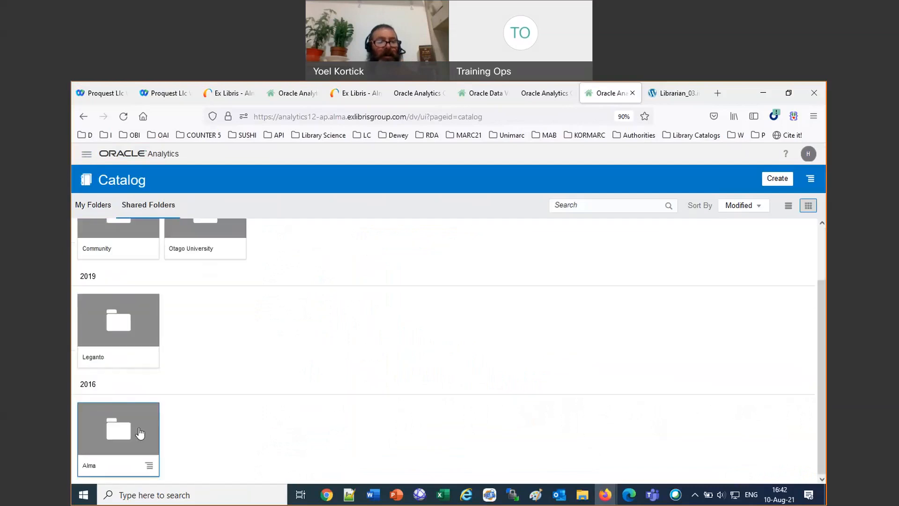
left_click(138, 246)
left_click(109, 331)
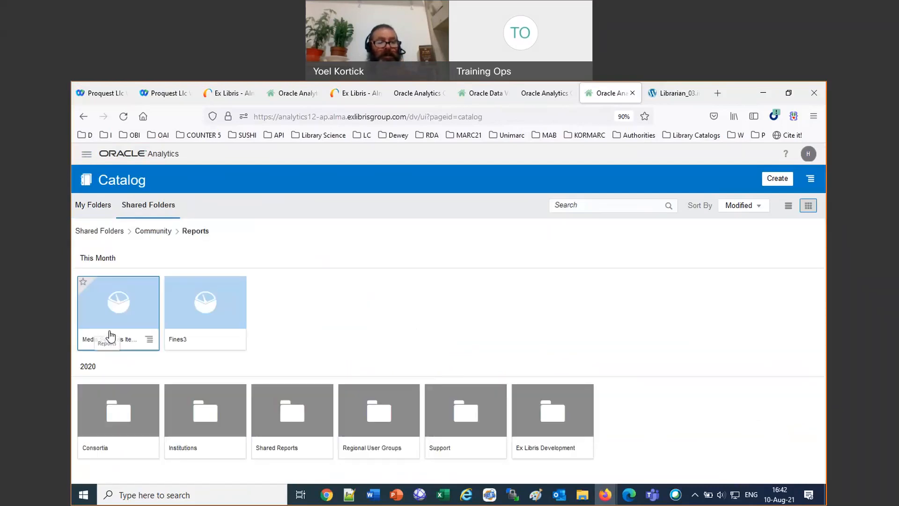
left_click(272, 423)
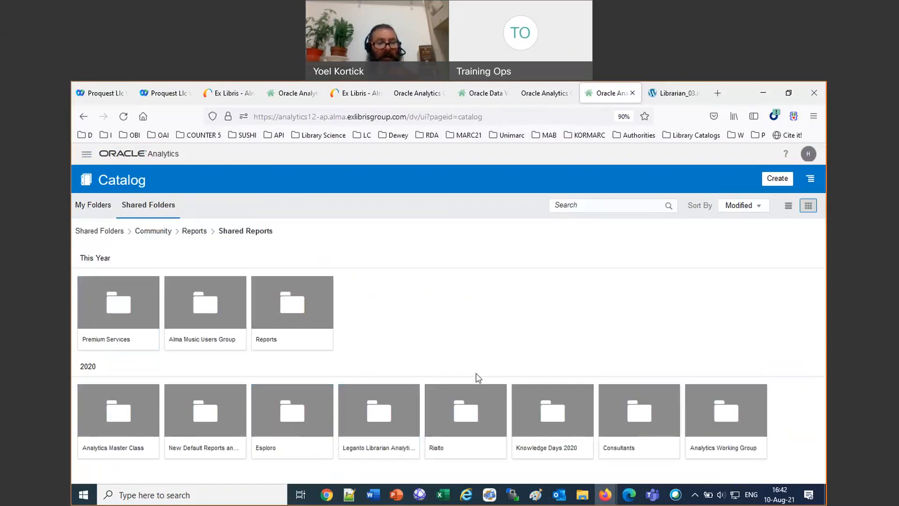
left_click(732, 431)
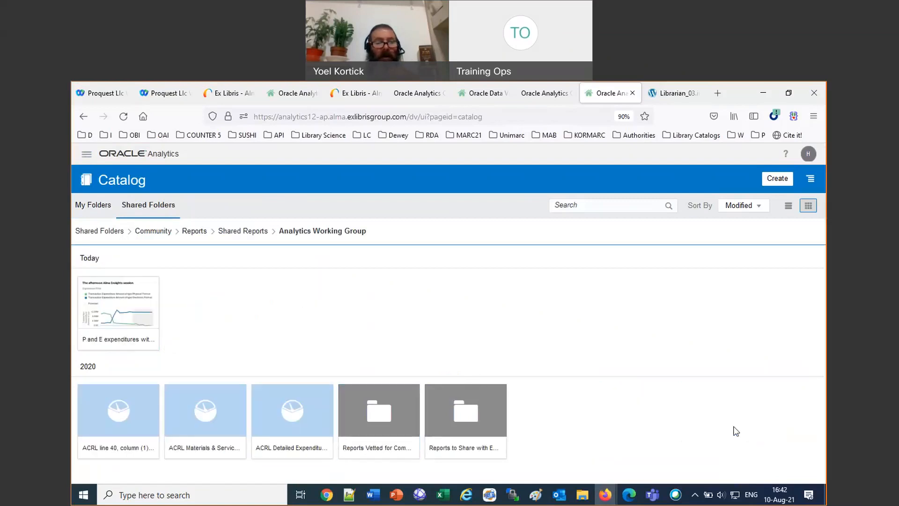
Review the available actions for the P and E expenditures project, looking for a delete option.
right_click(110, 304)
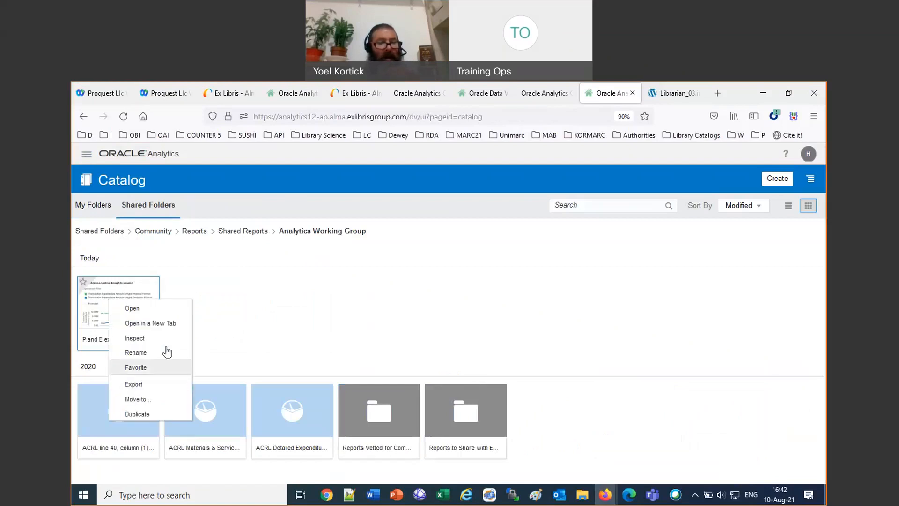
left_click(280, 353)
left_click(150, 340)
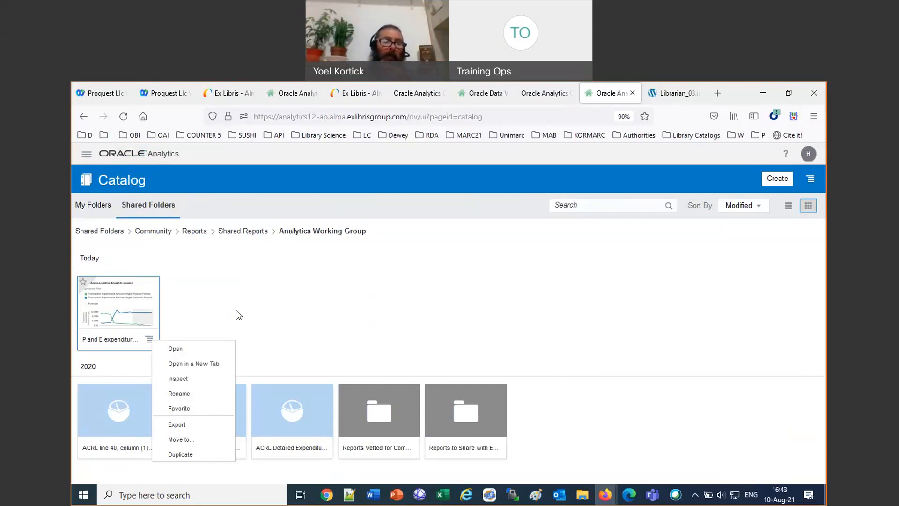
In the classic Analytics catalog, raise the ALMA_ANALYTICS_DESIGN and ALMA_ANALYTICS_VIEW permissions on "P and E expenditures with forecast" to allow deletion.
key("ctrl+shift+Tab")
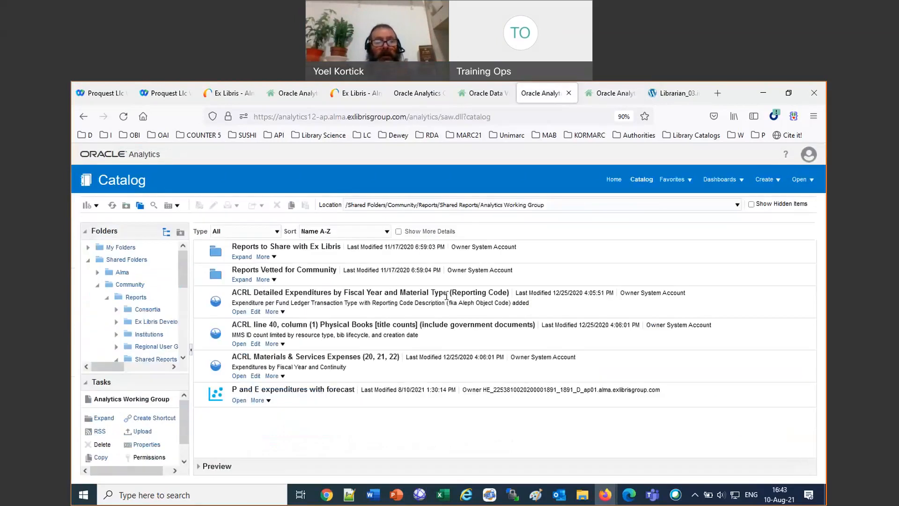
left_click(258, 400)
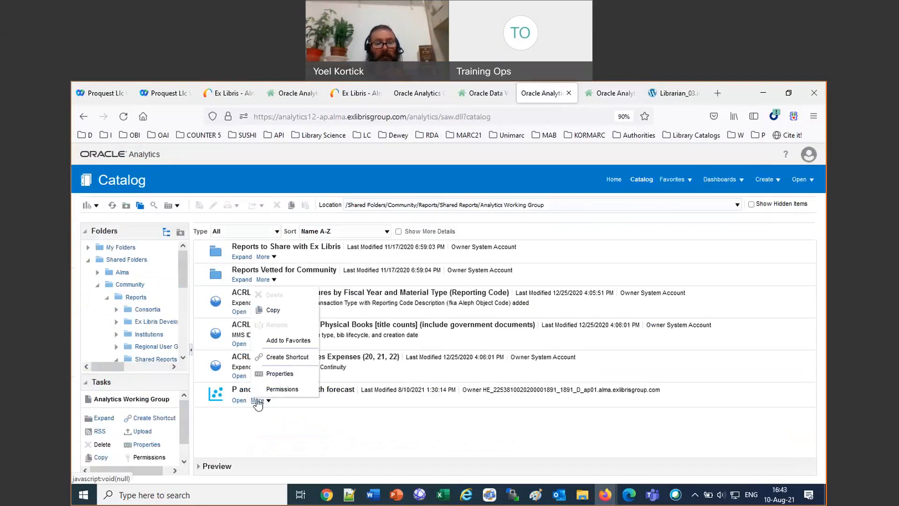
left_click(272, 383)
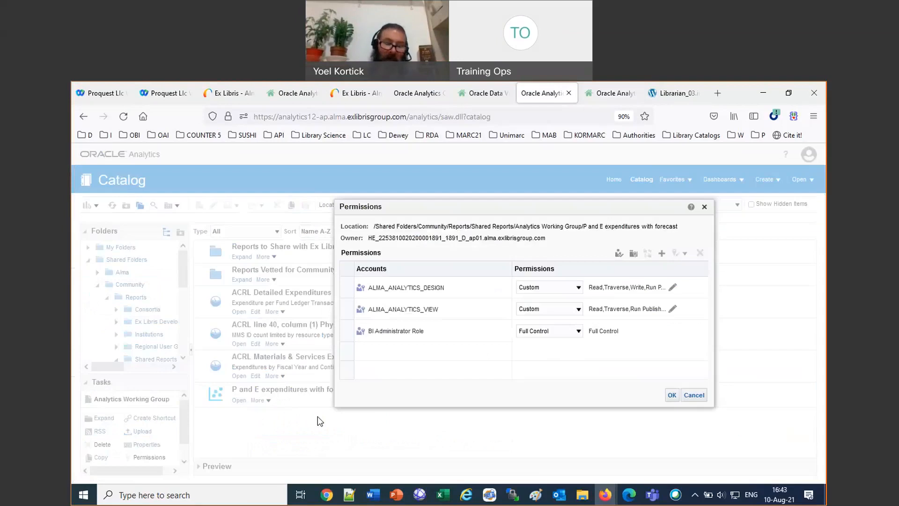
left_click(576, 288)
left_click(569, 300)
left_click(579, 309)
left_click(562, 323)
left_click(671, 396)
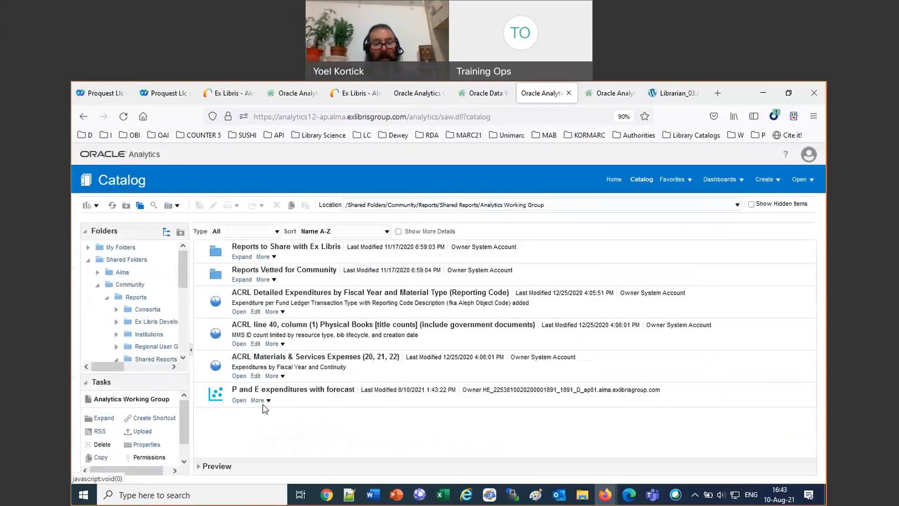
Delete "P and E expenditures with forecast" from the Analytics Working Group folder and switch to the Alma home page.
left_click(260, 402)
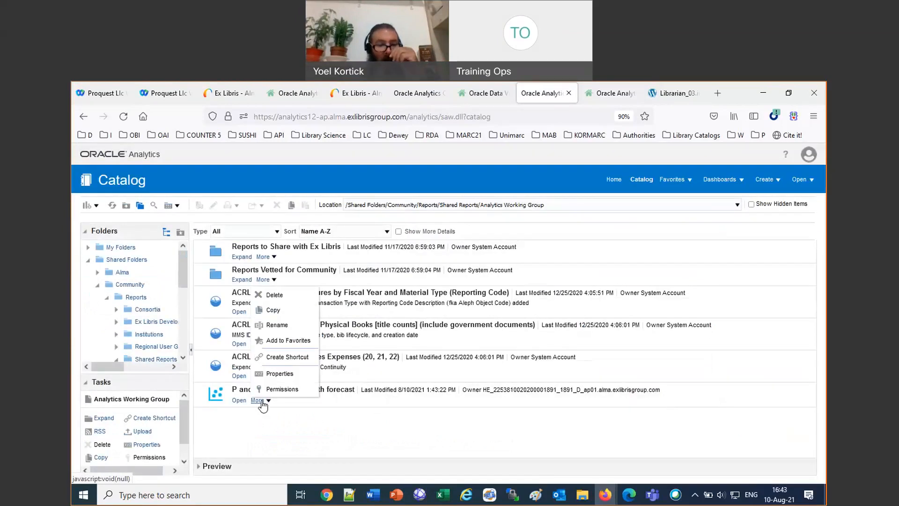
left_click(280, 295)
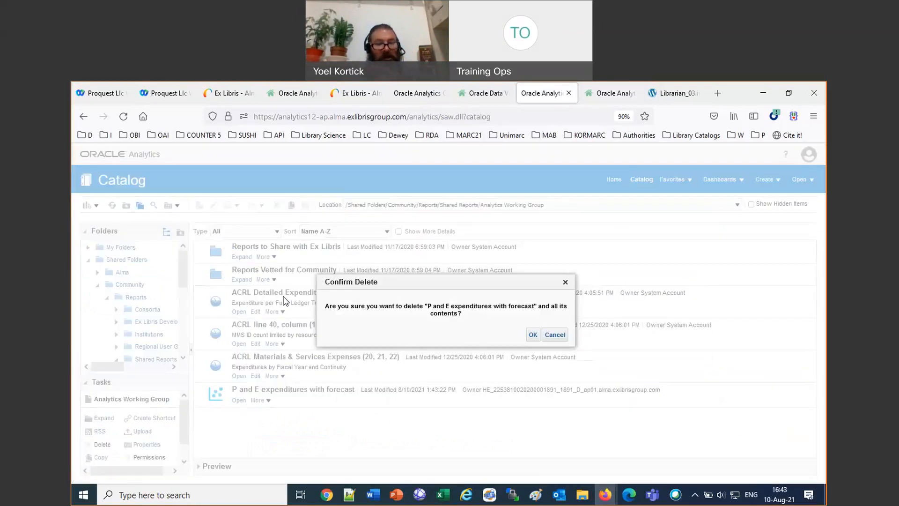
left_click(532, 335)
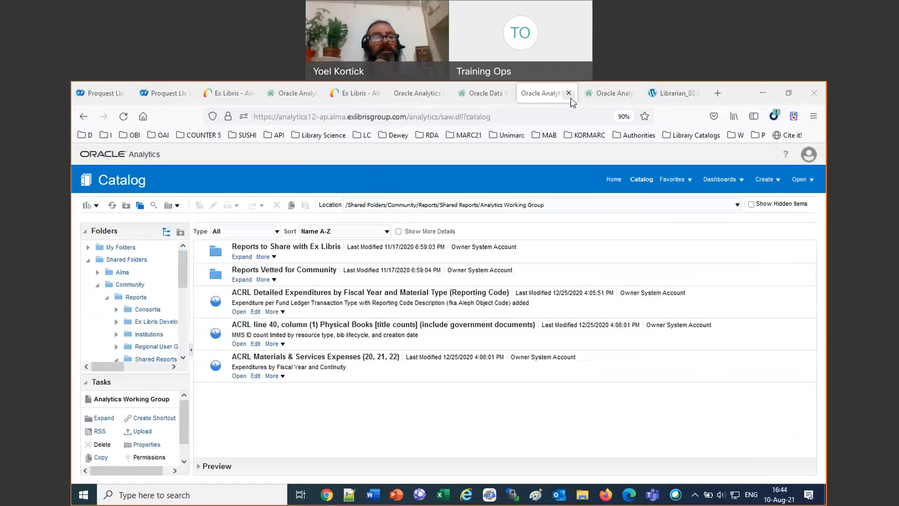
left_click(243, 91)
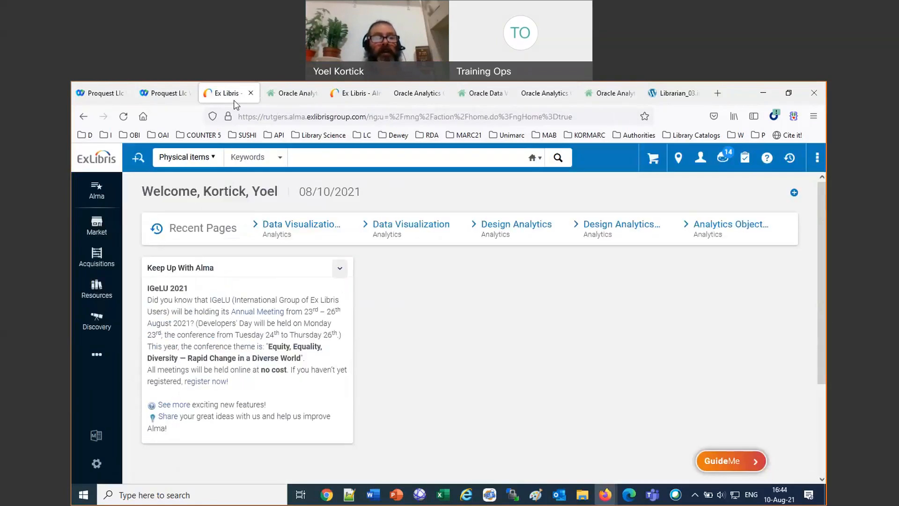
Open Data Visualization (Primo) from the Analytics options in Alma.
left_click(101, 361)
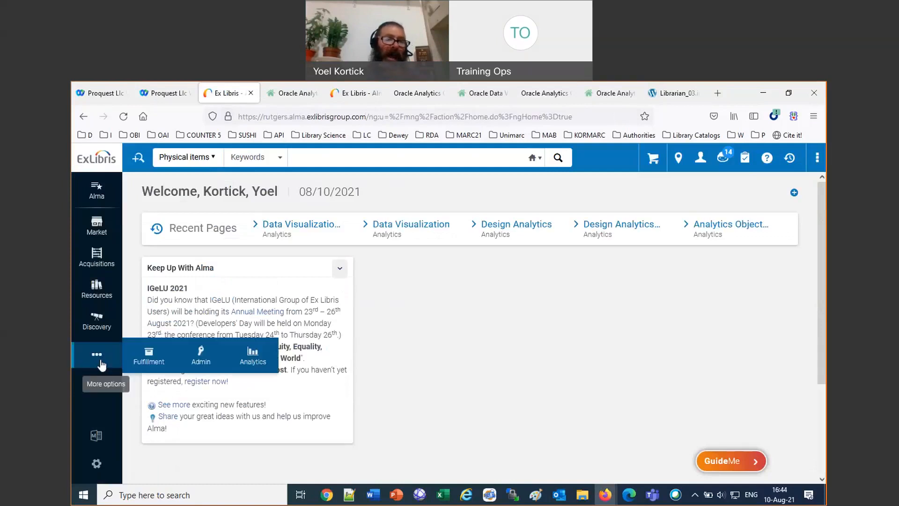
left_click(247, 363)
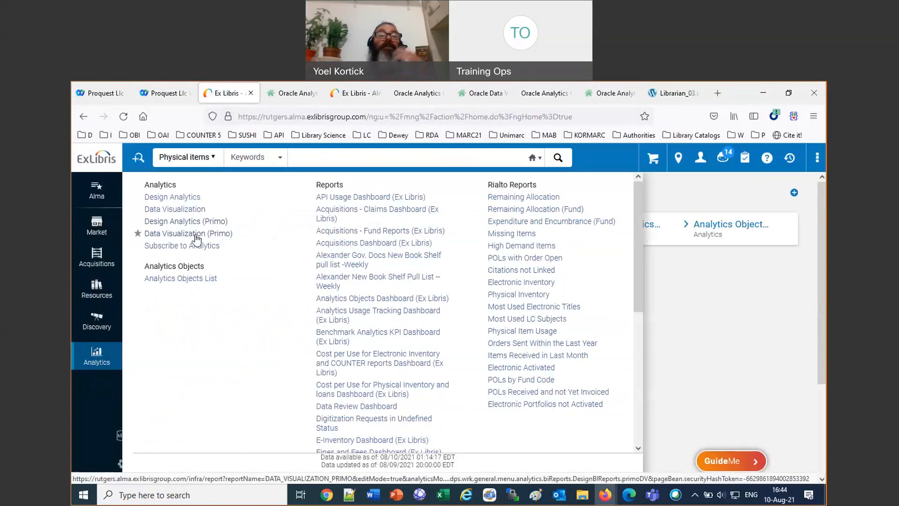
left_click(197, 239)
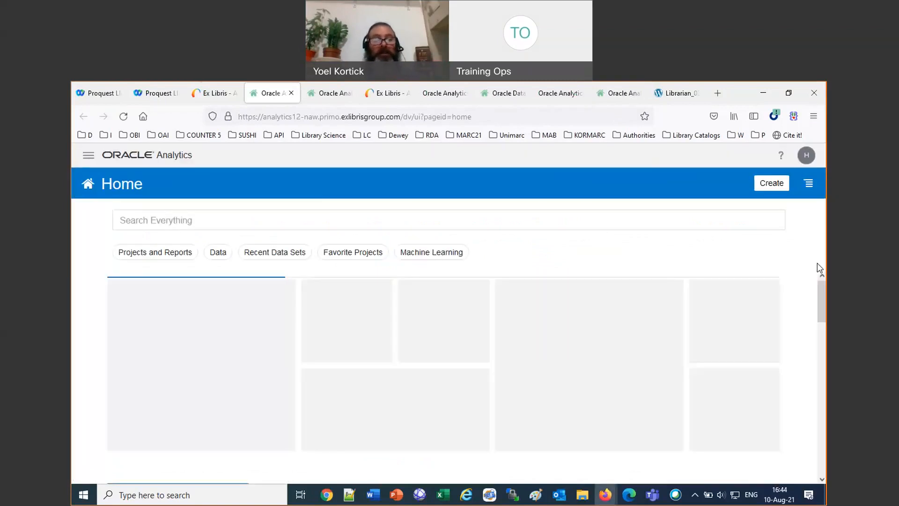
Create a new project and add the Primo Sessions subject area to it.
left_click(776, 187)
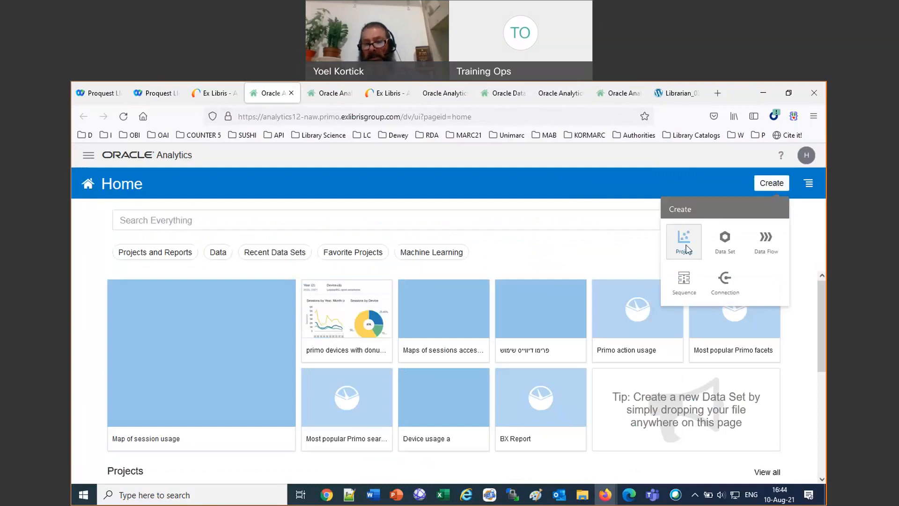
left_click(684, 241)
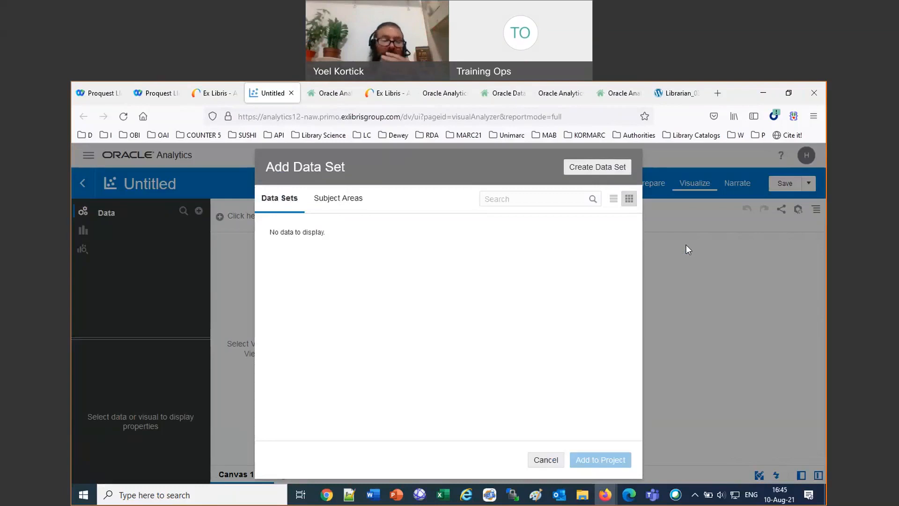
left_click(339, 207)
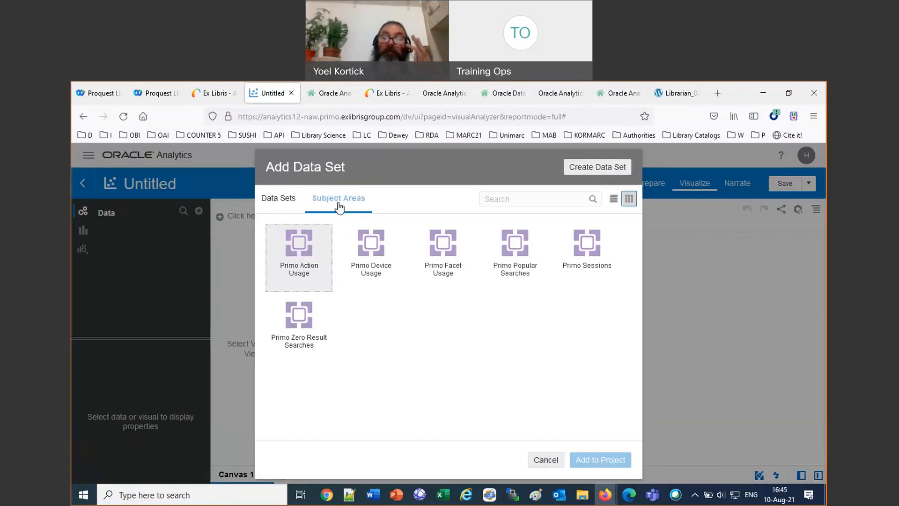
left_click(599, 251)
left_click(608, 459)
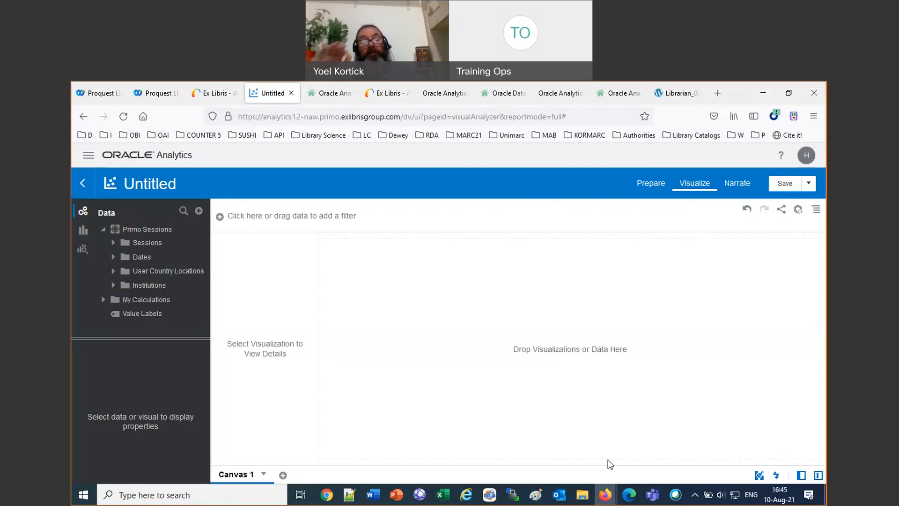
left_click(114, 245)
left_click_drag(141, 255, 544, 335)
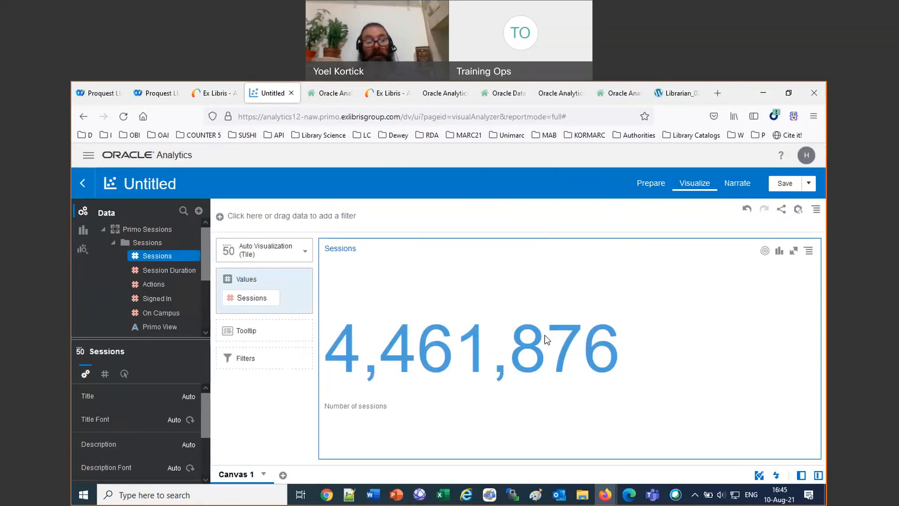
left_click(276, 297)
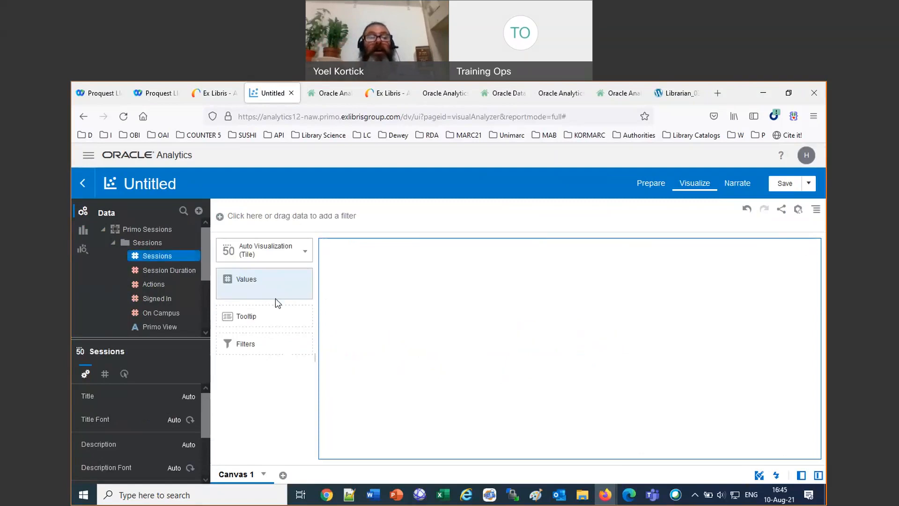
left_click(111, 242)
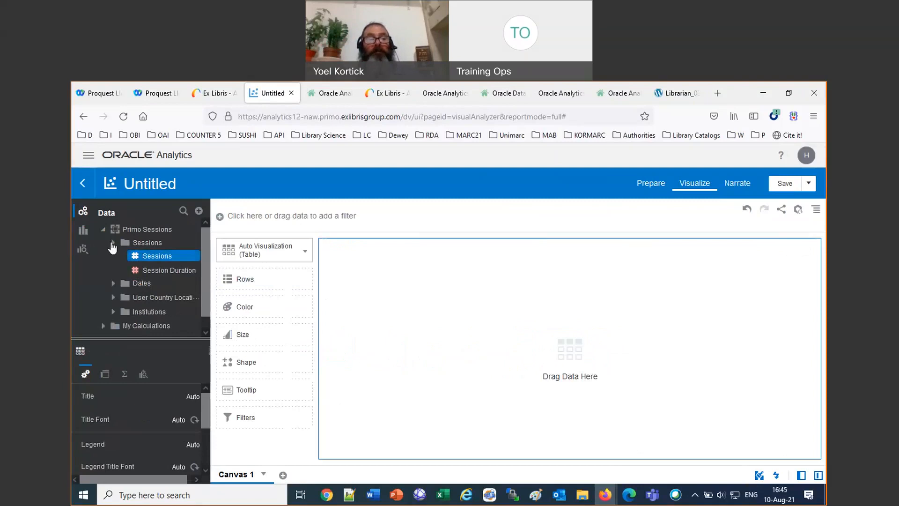
Add a Year filter from the Dates folder and limit it to 2019, 2020 and 2021.
left_click(113, 257)
left_click_drag(148, 274, 266, 214)
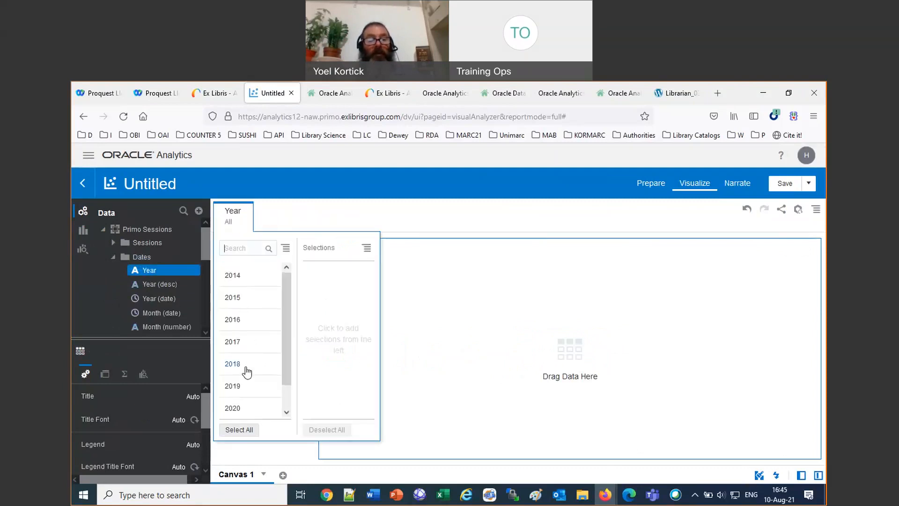
left_click(231, 406)
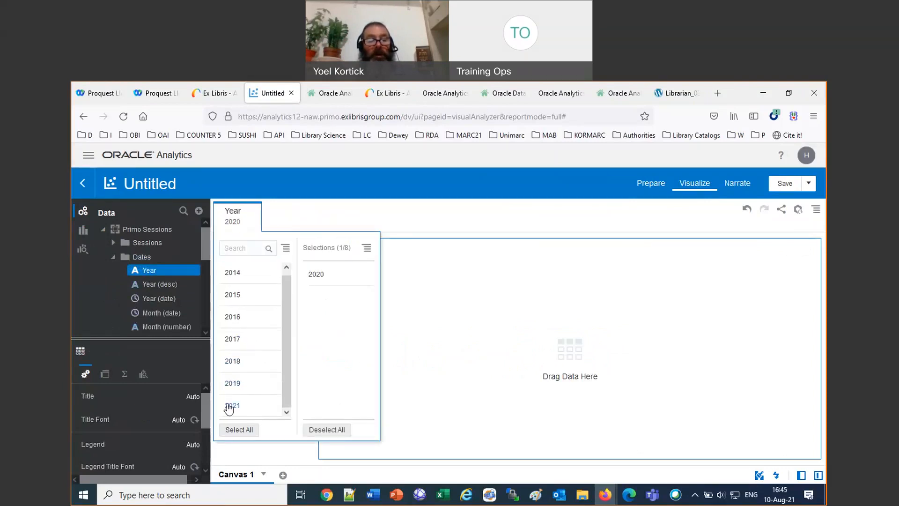
left_click(230, 404)
left_click(239, 389)
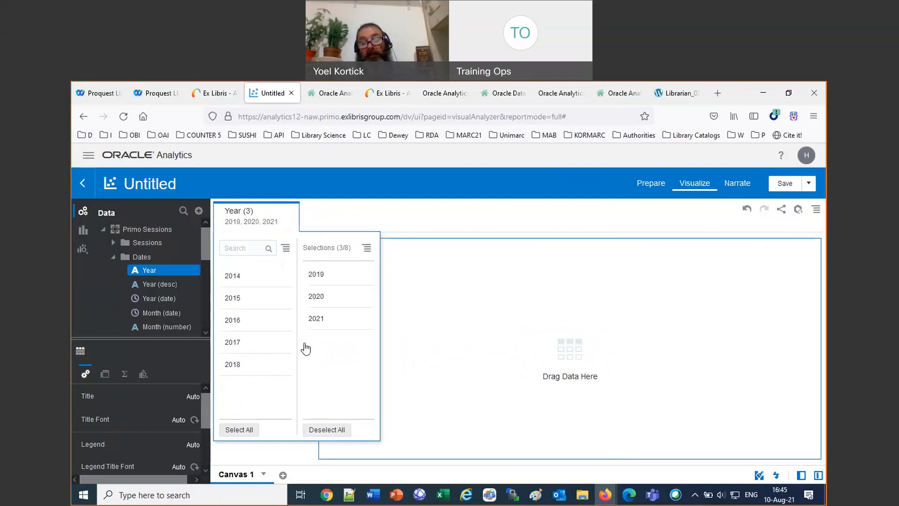
left_click(371, 215)
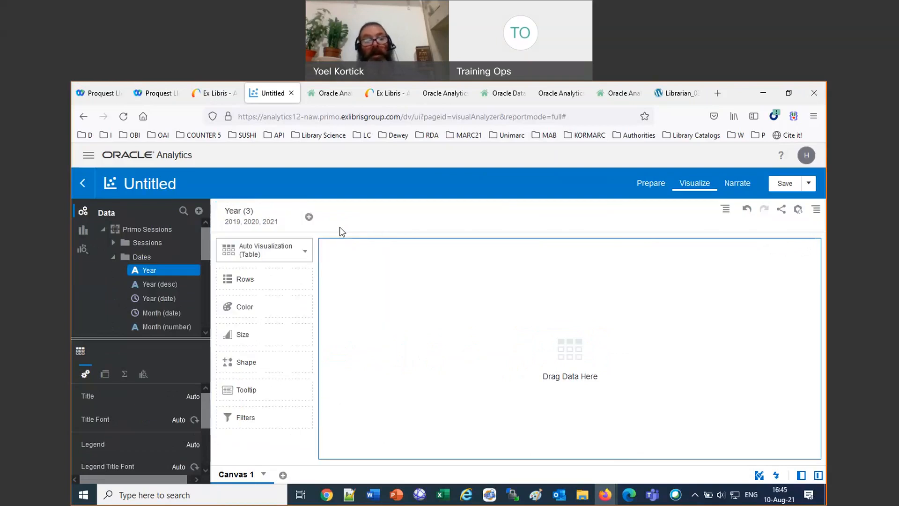
Add the Sessions measure from the Sessions folder to the canvas.
left_click(122, 242)
left_click_drag(142, 254, 412, 325)
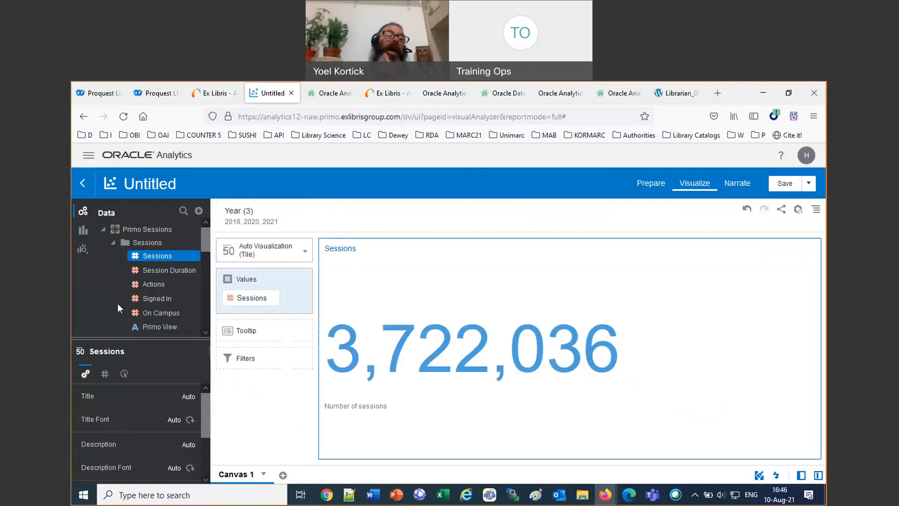
scroll(117, 303, "down", 3)
scroll(117, 303, "up", 3)
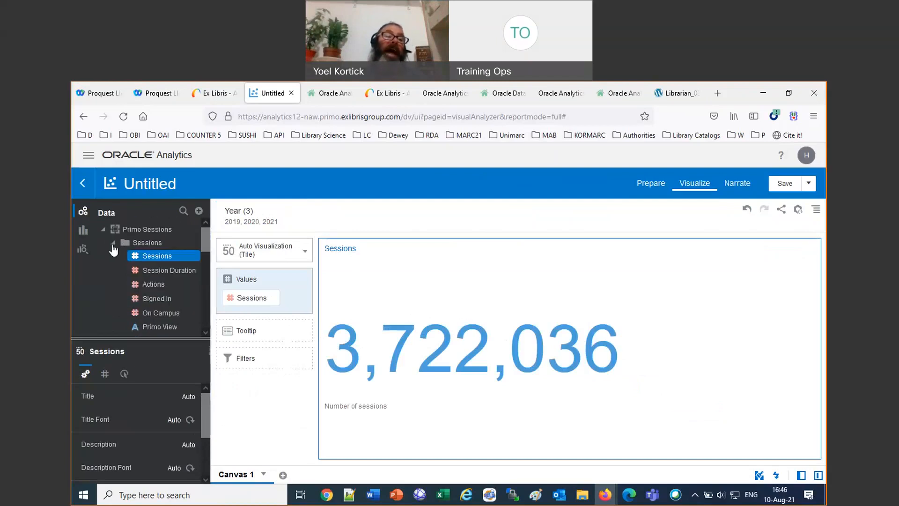
Change the visualization to a table and add Country from User Country Locations before the Sessions column.
left_click(113, 243)
left_click(113, 257)
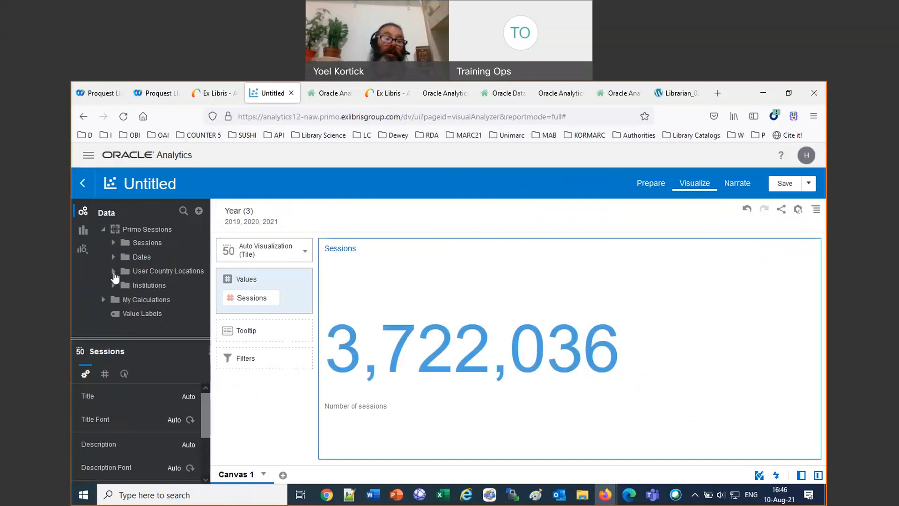
left_click(113, 272)
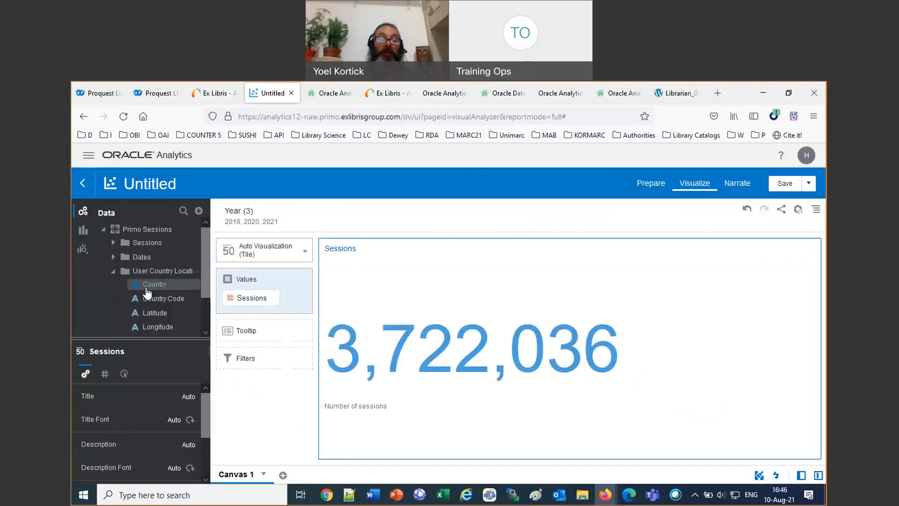
left_click(305, 253)
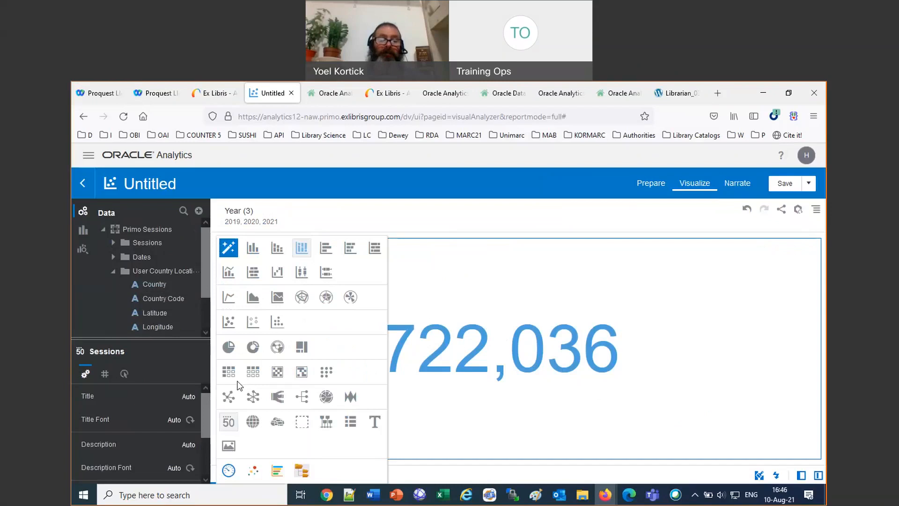
left_click(254, 372)
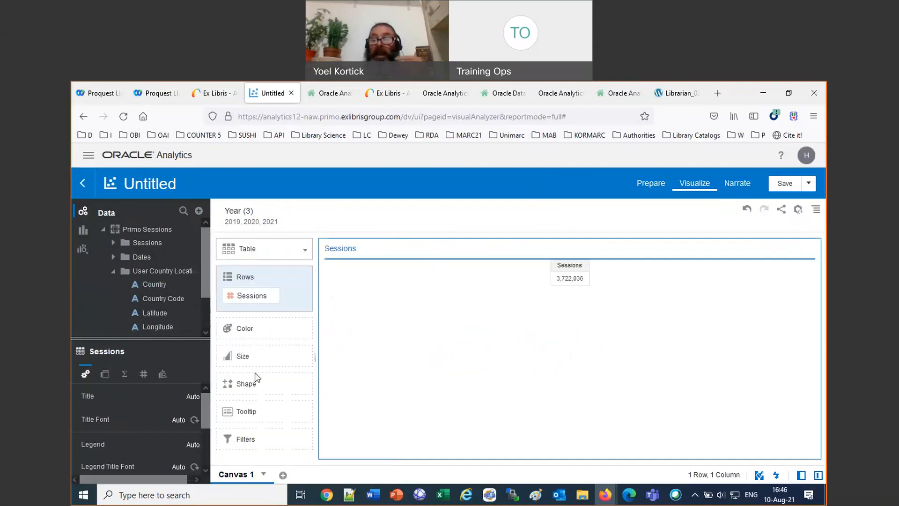
left_click_drag(153, 284, 527, 301)
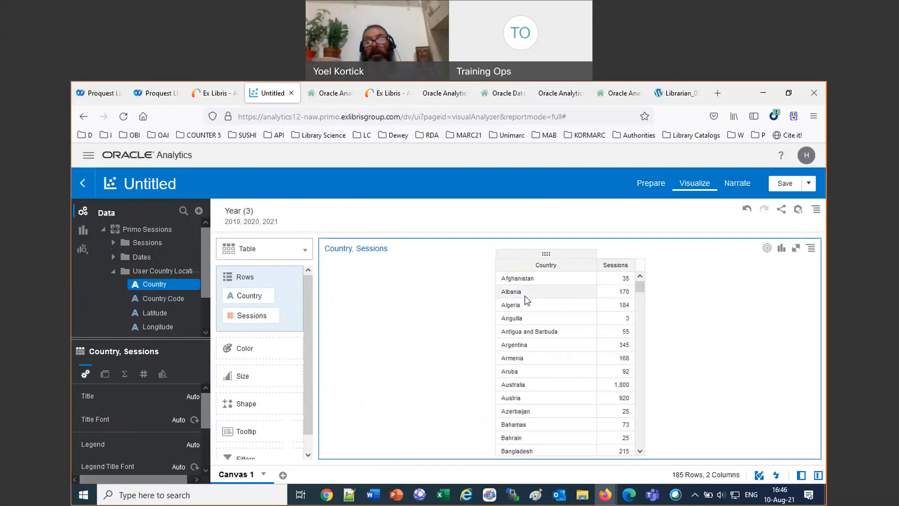
Sort the table by Sessions in descending order and exclude the United States row.
left_click(629, 266)
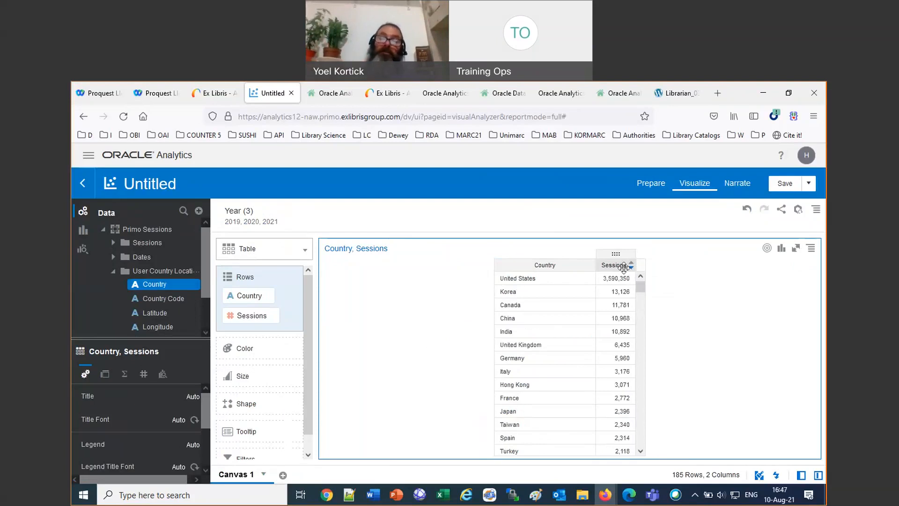
right_click(614, 278)
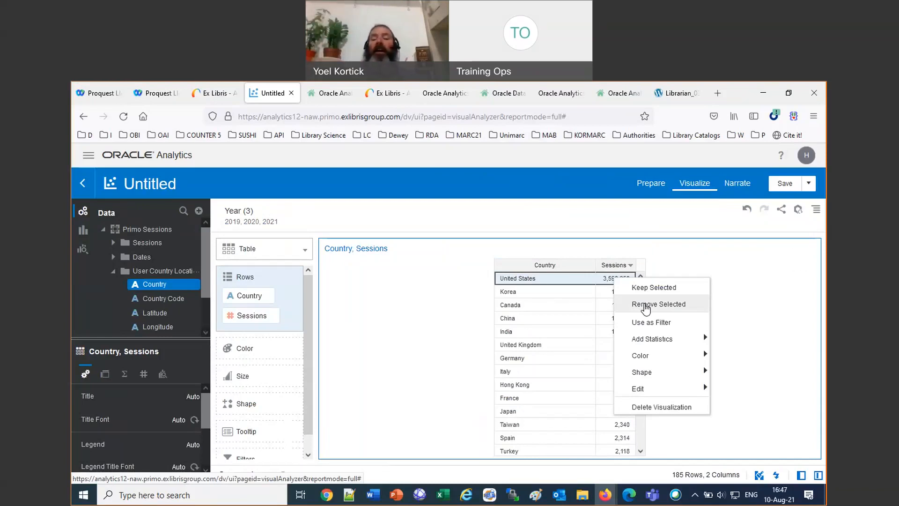
left_click(646, 304)
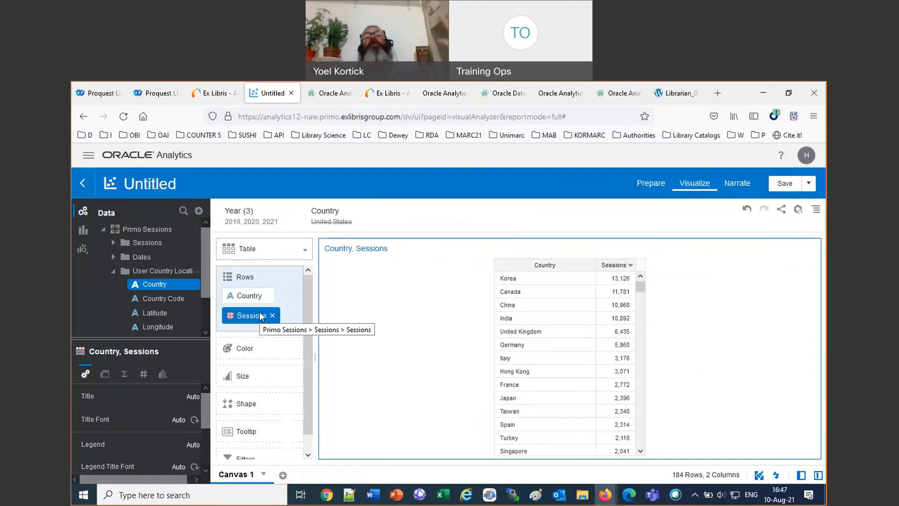
Add a Sessions filter with a range start of 100 to leave out countries with few sessions.
left_click_drag(641, 286, 651, 452)
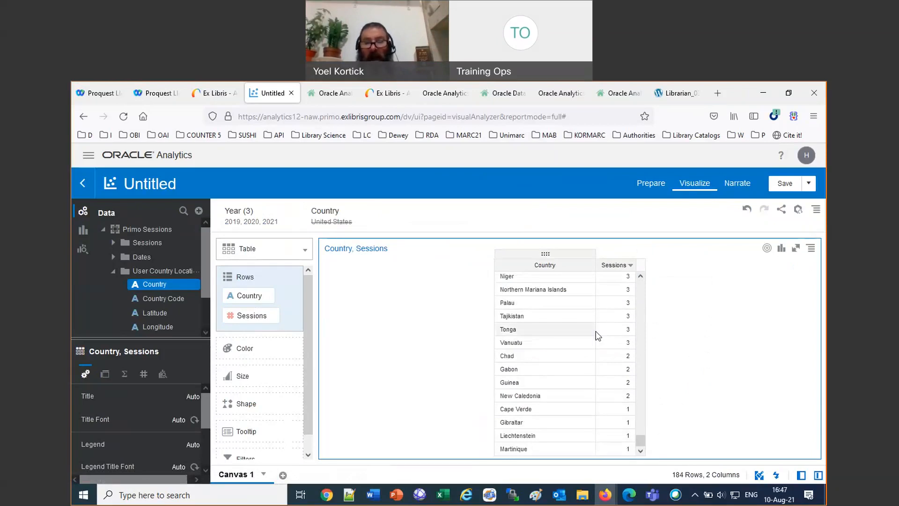
scroll(612, 323, "up", 10)
scroll(615, 322, "up", 15)
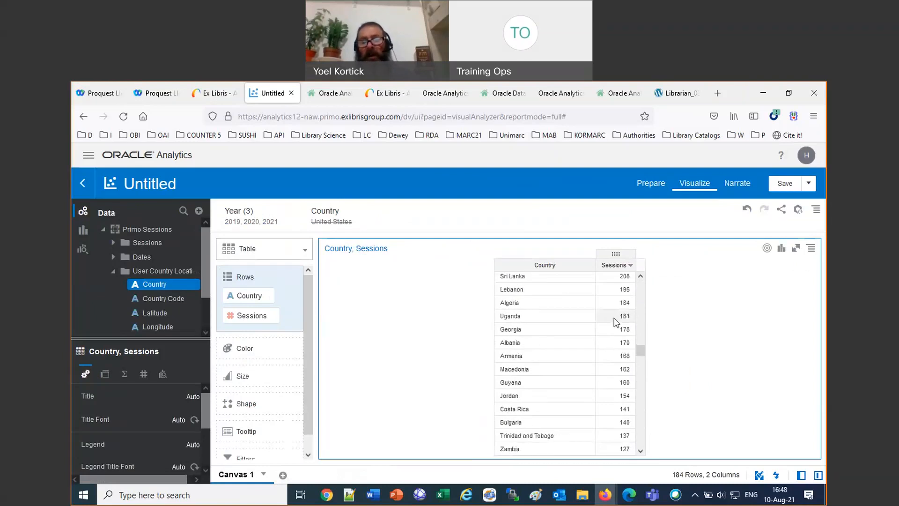
scroll(616, 322, "down", 15)
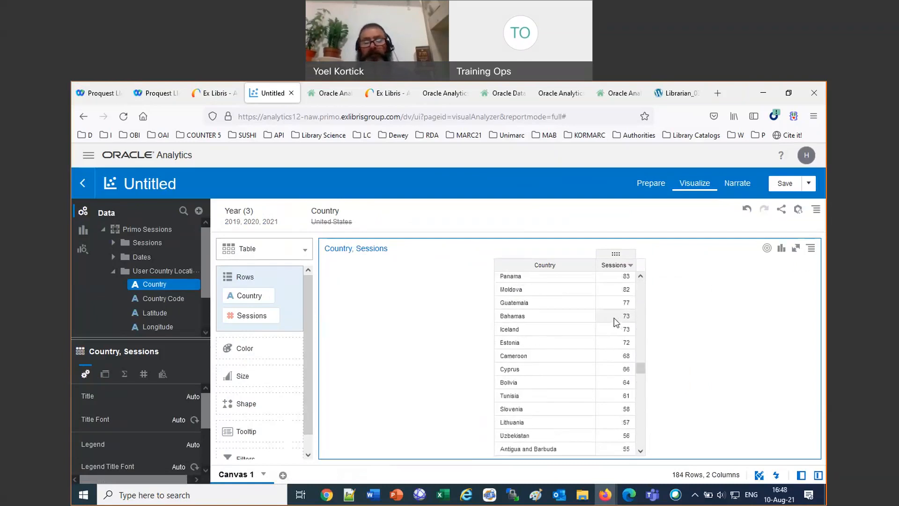
left_click(243, 302)
left_click(248, 318)
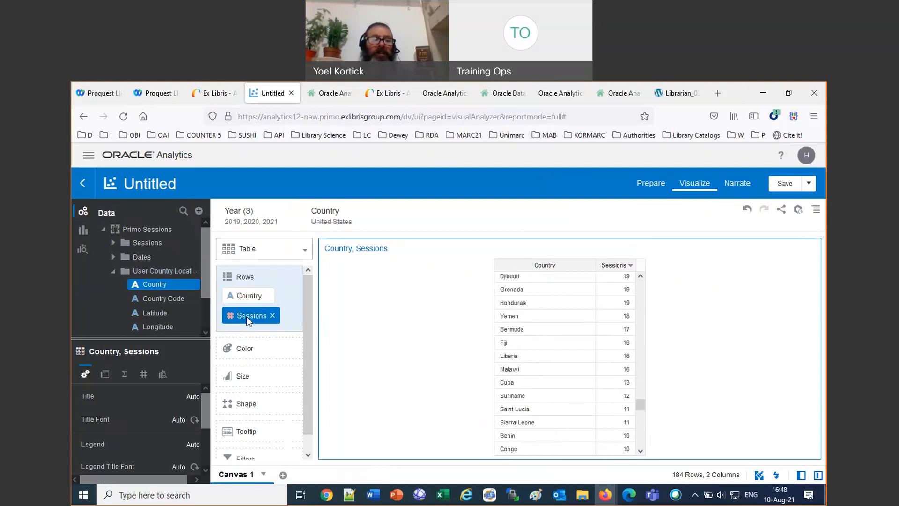
left_click_drag(248, 320, 440, 215)
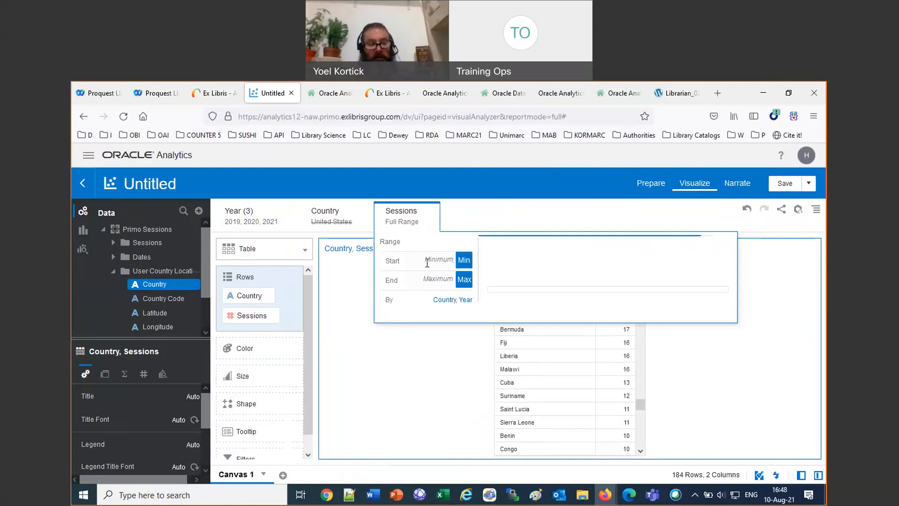
type("100")
key("Return")
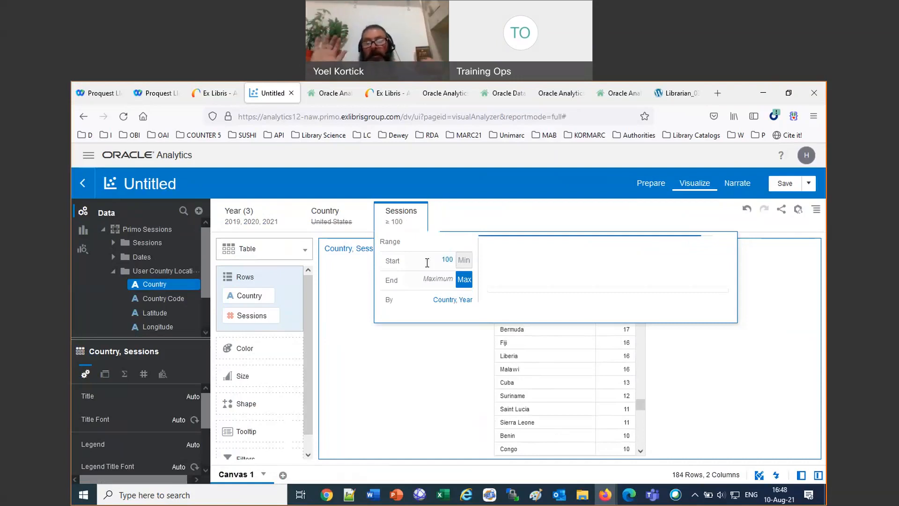
left_click(535, 204)
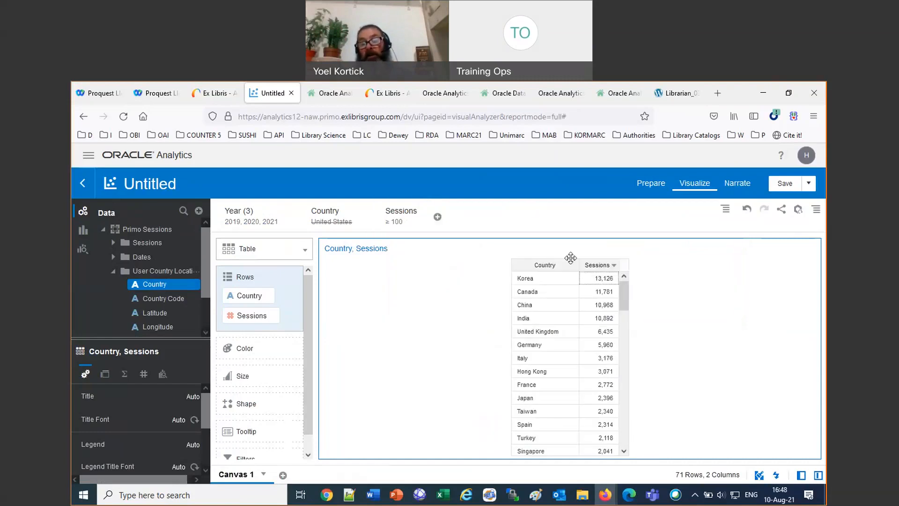
Review the filtered country list and change the table visualization to a map.
left_click_drag(626, 295, 639, 454)
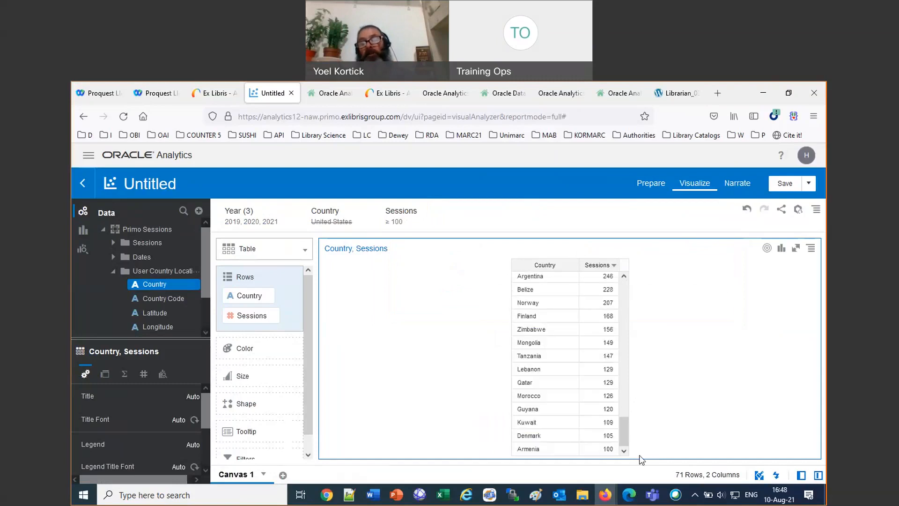
left_click_drag(627, 382, 627, 280)
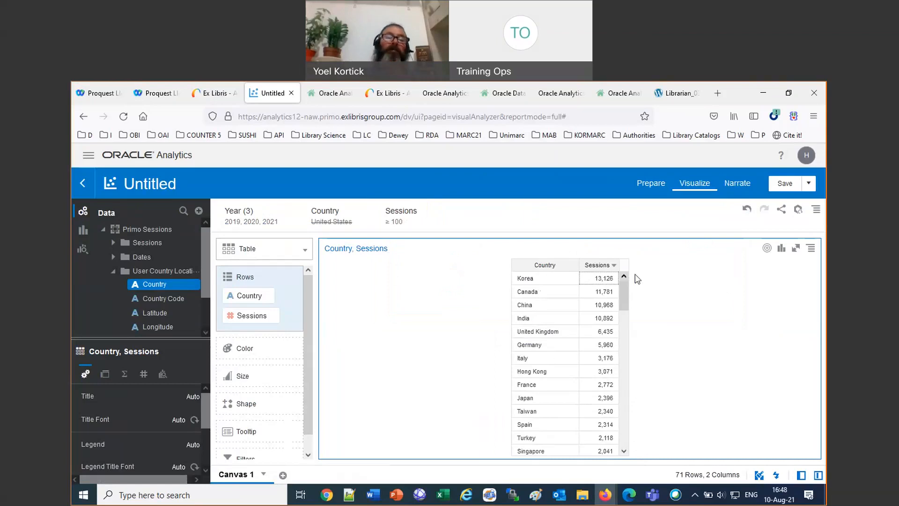
left_click(305, 250)
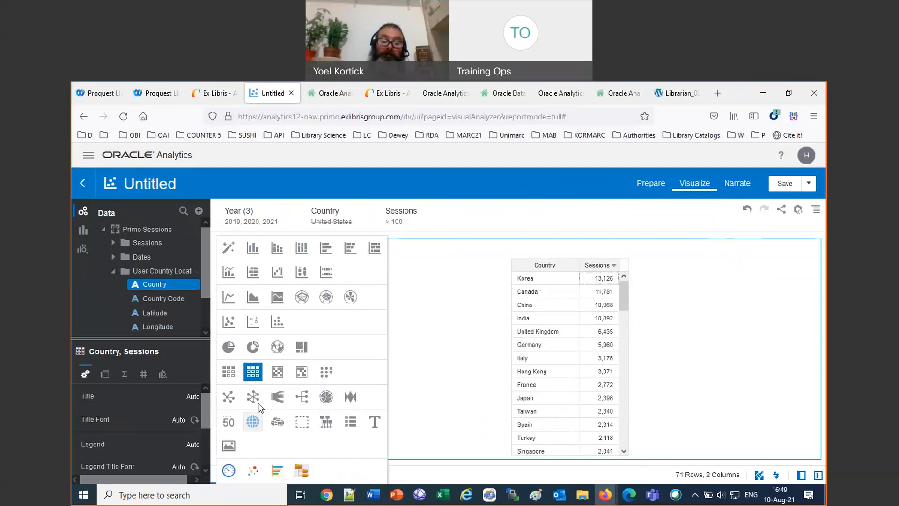
left_click(255, 423)
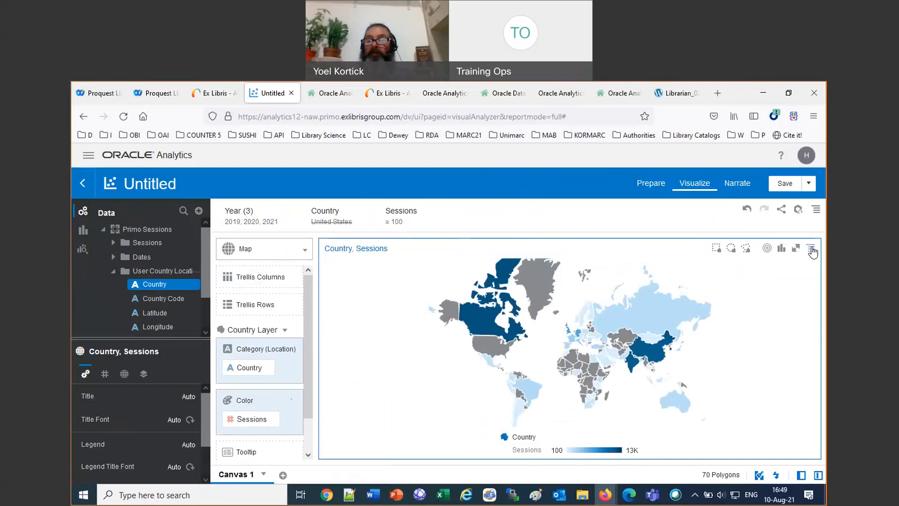
Duplicate the Country, Sessions map visualization and change the copy to a table.
left_click(811, 248)
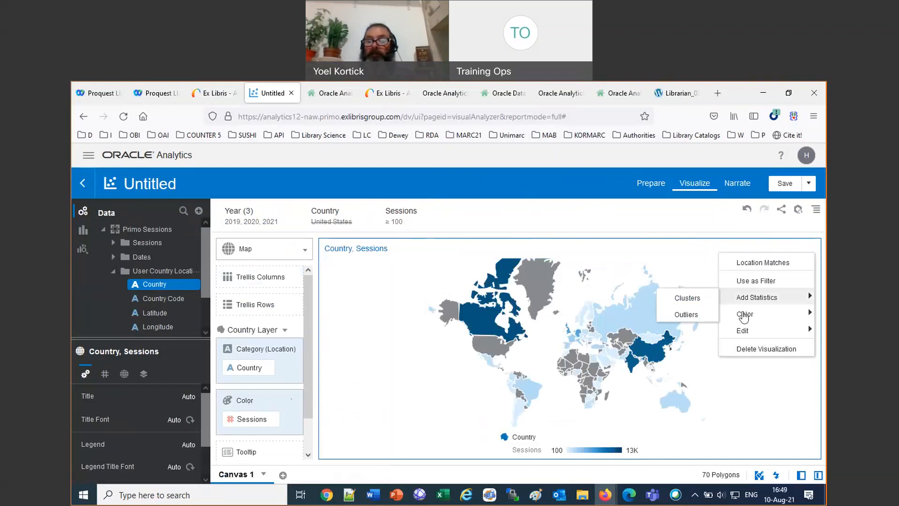
mouse_move(744, 330)
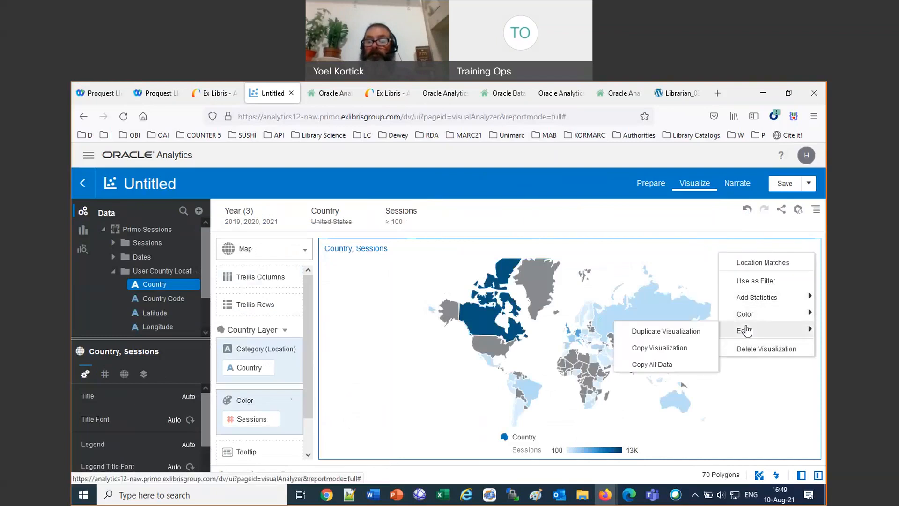
left_click(666, 331)
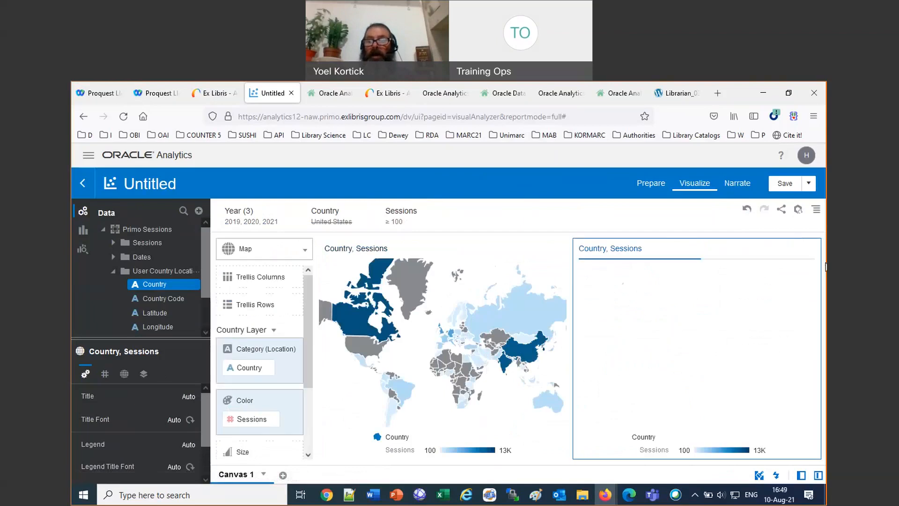
left_click(811, 248)
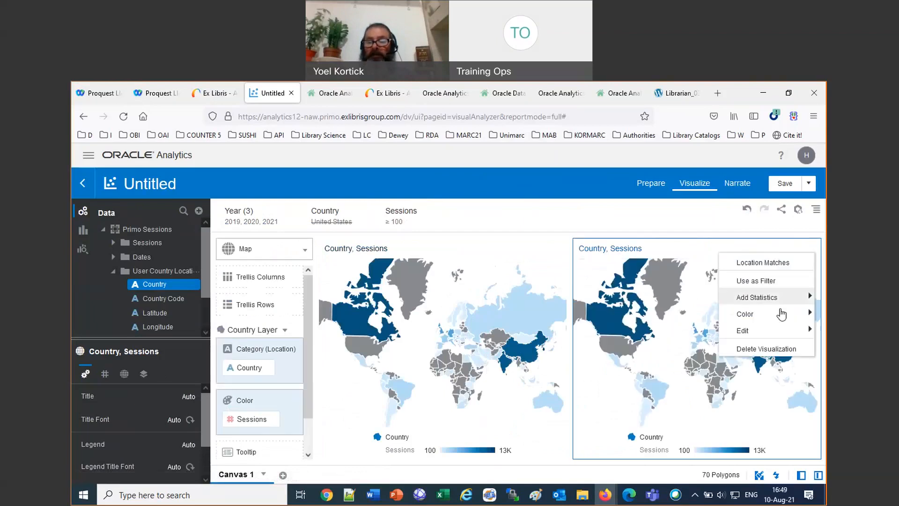
mouse_move(774, 331)
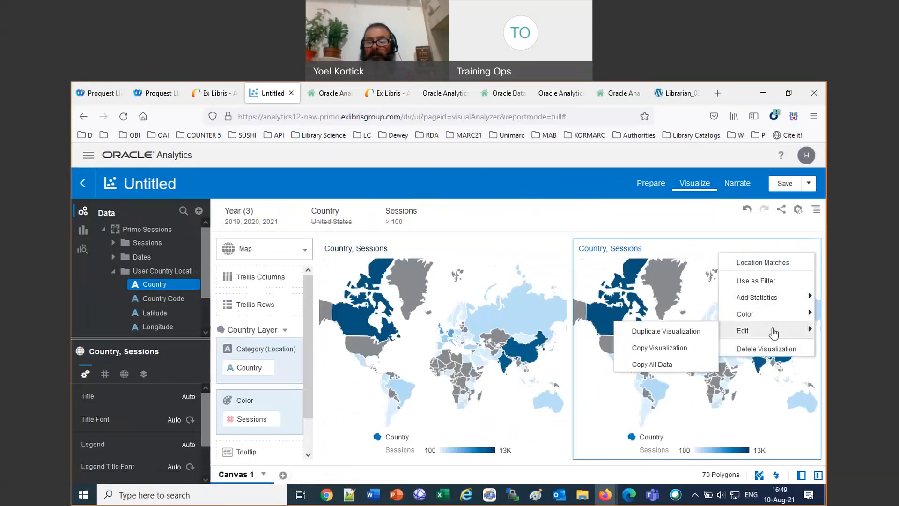
left_click(759, 387)
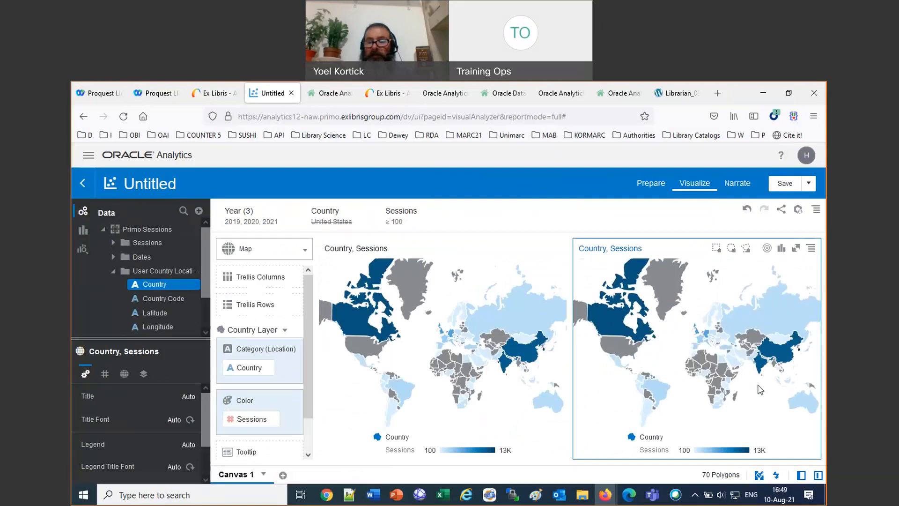
left_click(781, 253)
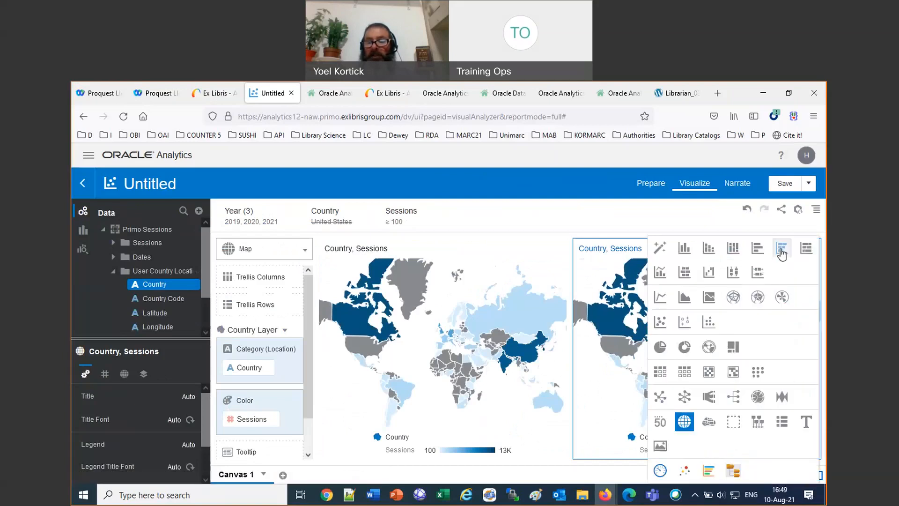
left_click(686, 378)
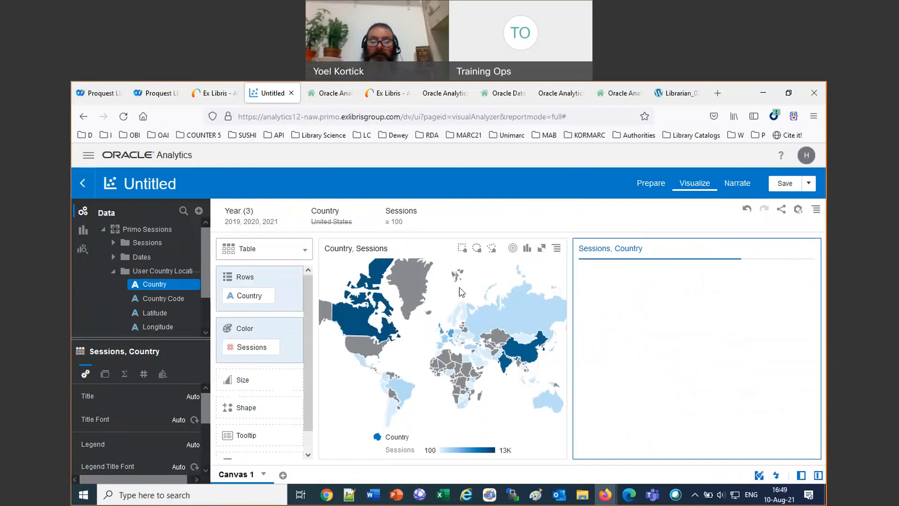
Collapse the data pane to widen the canvas and delete the duplicated table visualization.
left_click_drag(316, 320, 101, 318)
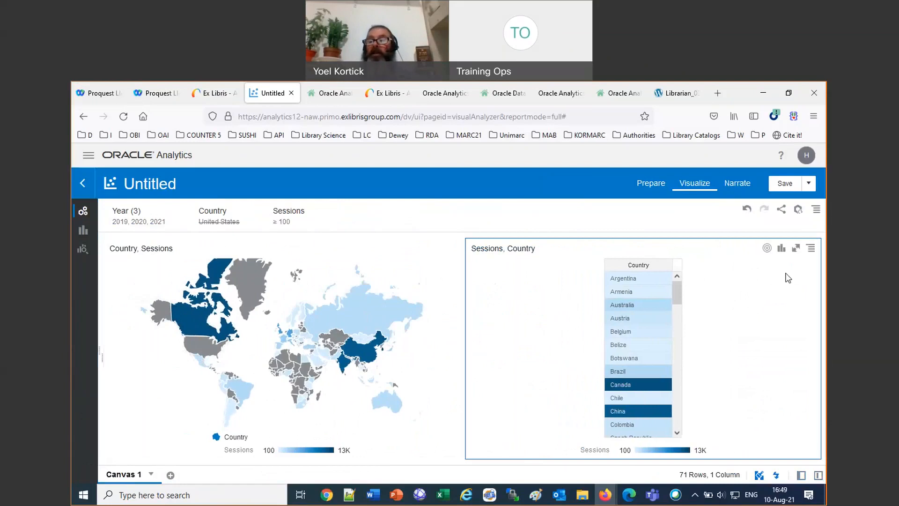
left_click(810, 247)
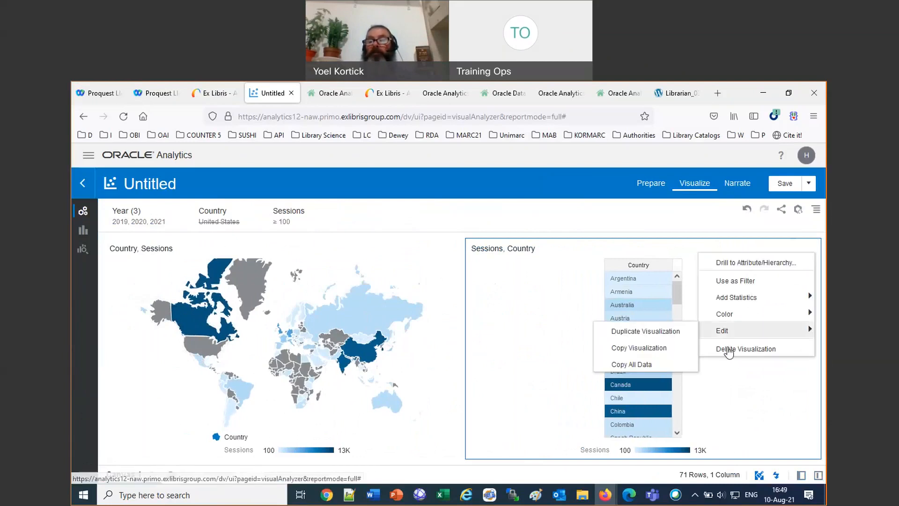
left_click(733, 349)
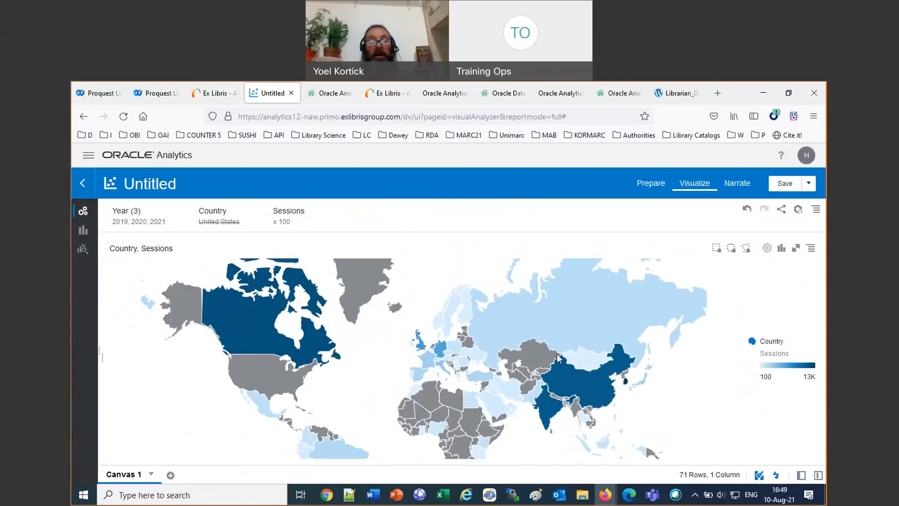
Examine the map's session counts for individual countries, focusing on Europe, including Germany, Spain and Italy.
mouse_move(257, 317)
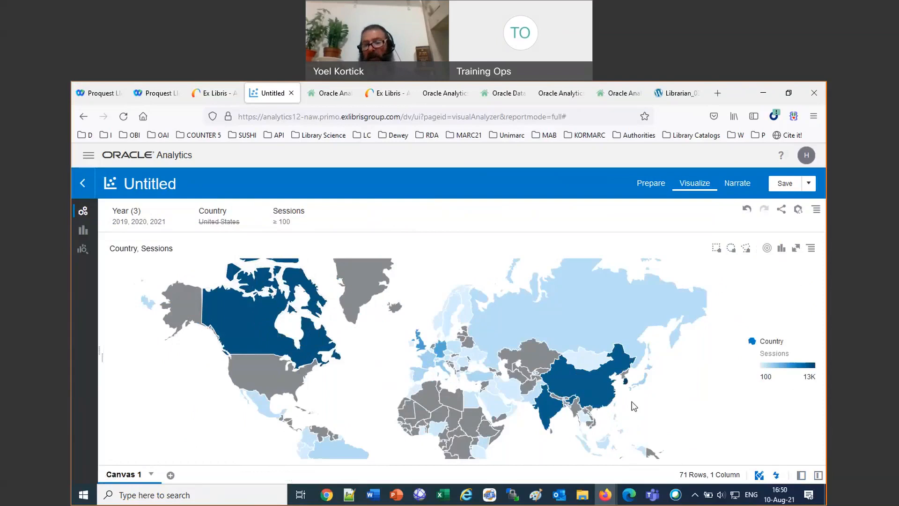
mouse_move(628, 385)
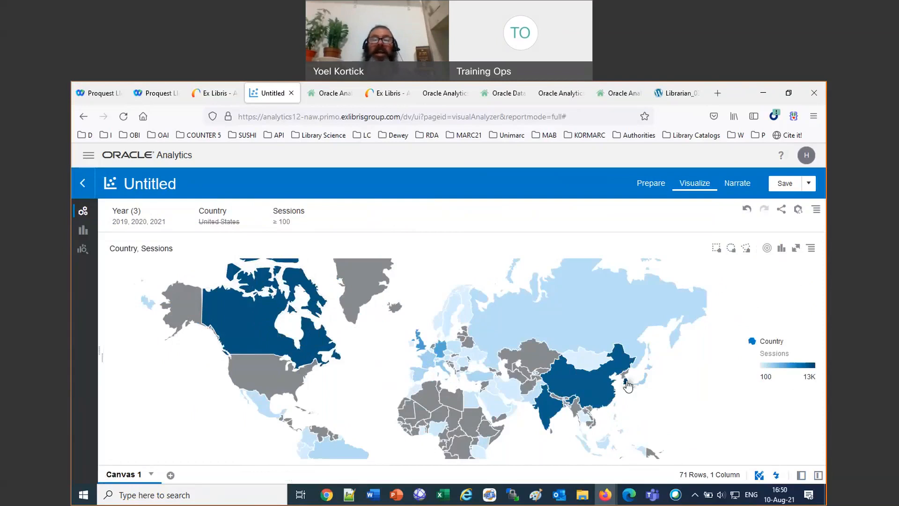
left_click(724, 401)
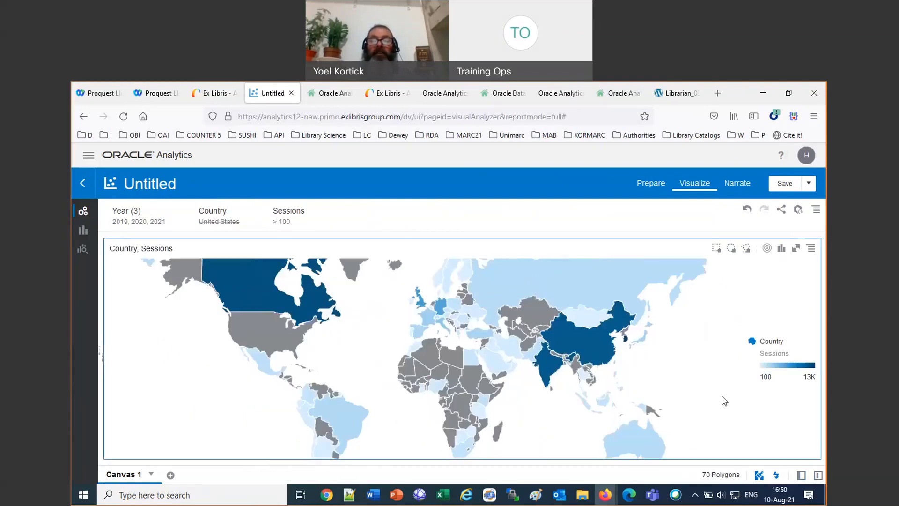
scroll(497, 344, "up", 2)
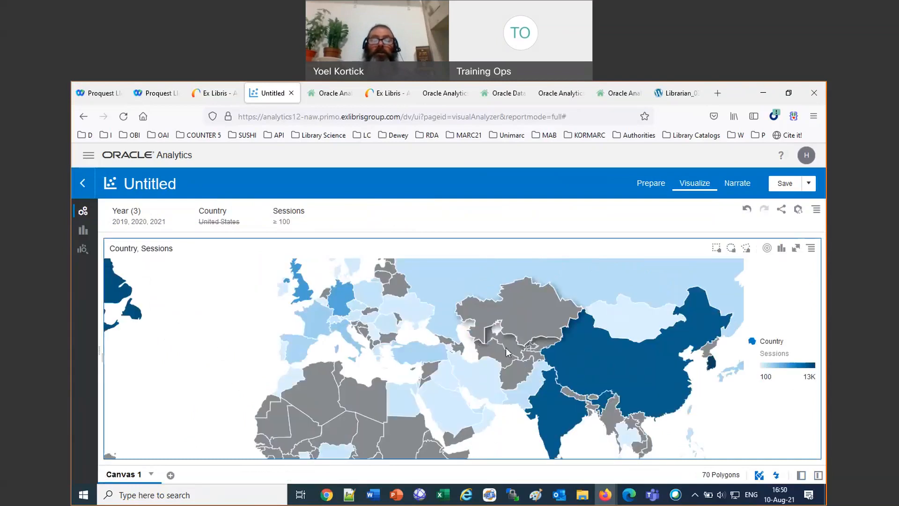
left_click_drag(452, 344, 549, 387)
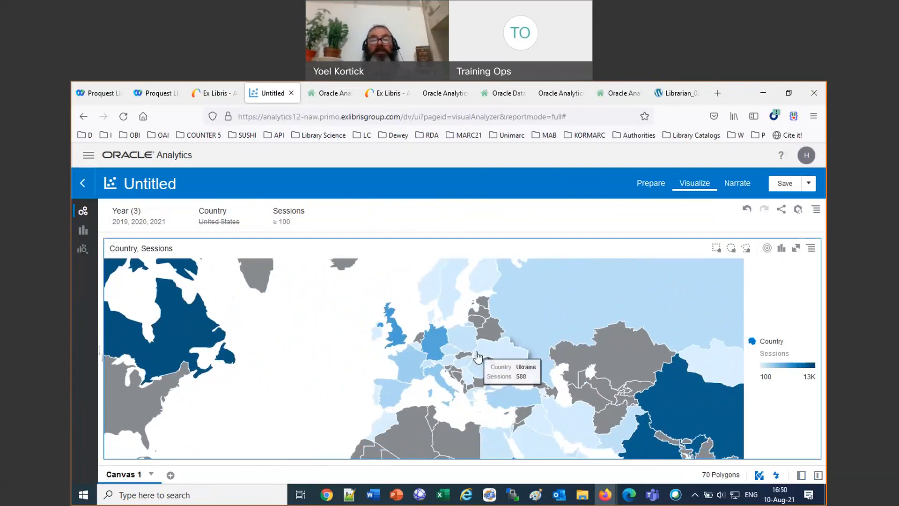
scroll(478, 357, "up", 2)
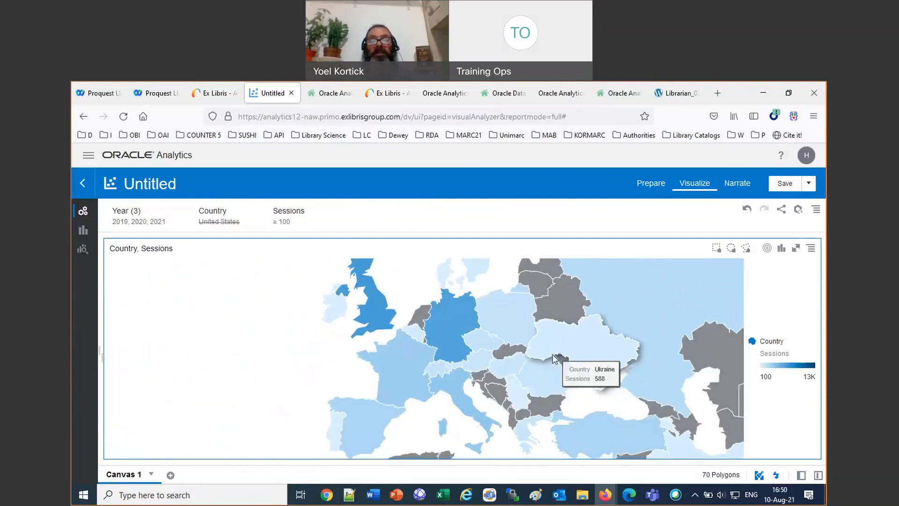
mouse_move(450, 333)
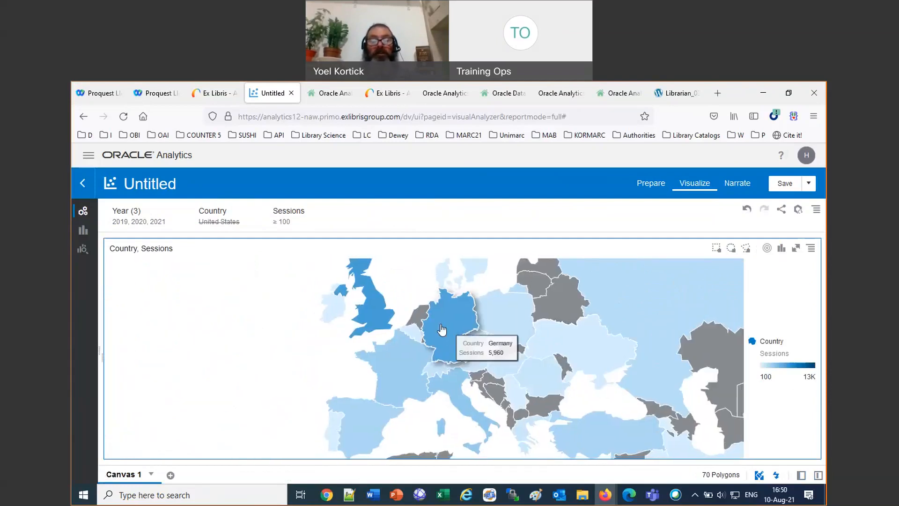
mouse_move(367, 318)
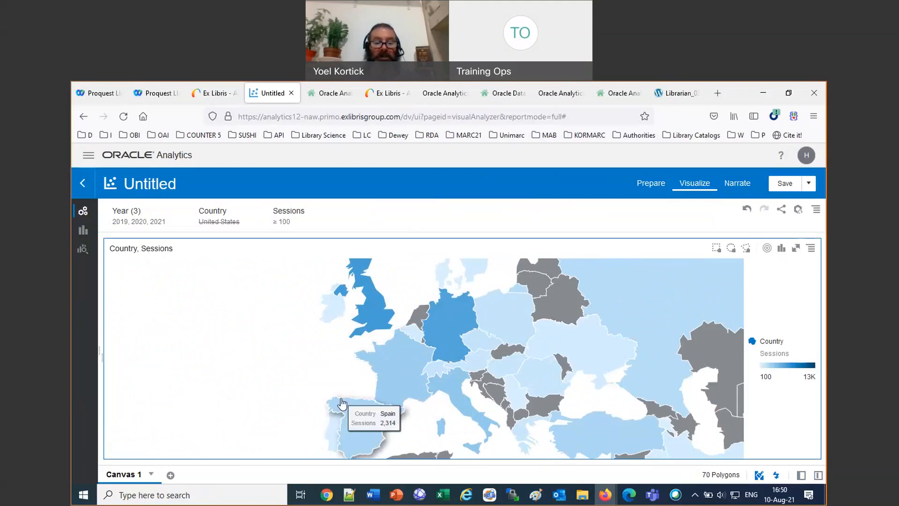
mouse_move(333, 427)
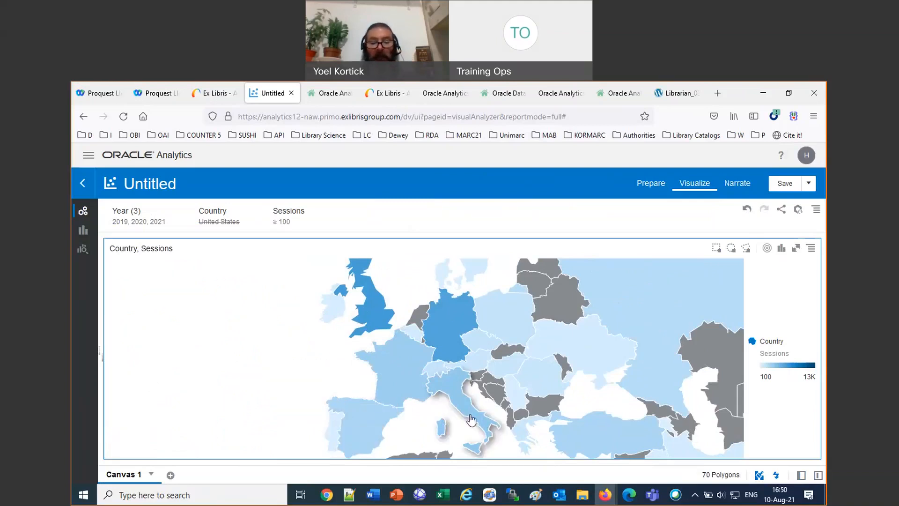
mouse_move(482, 433)
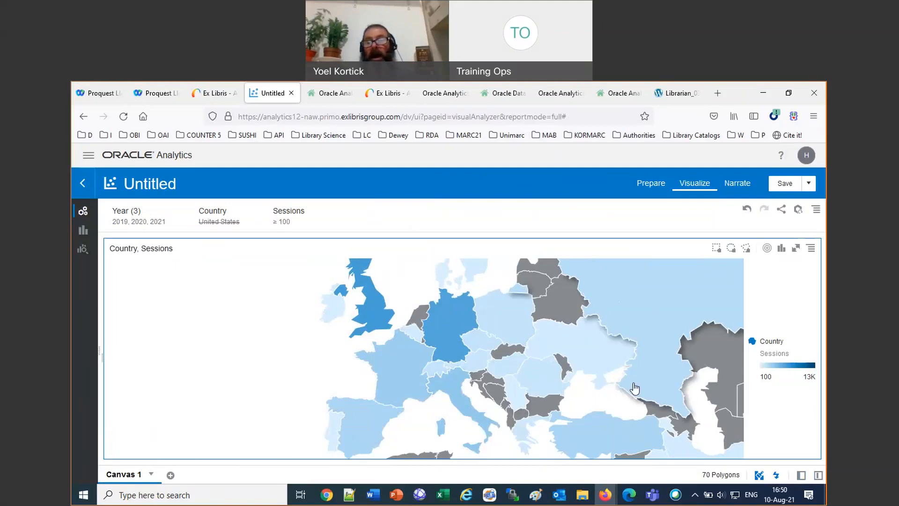
Examine Brazil and the rest of South America on the map, and return to a world view.
scroll(635, 388, "down", 1)
left_click_drag(450, 368, 684, 338)
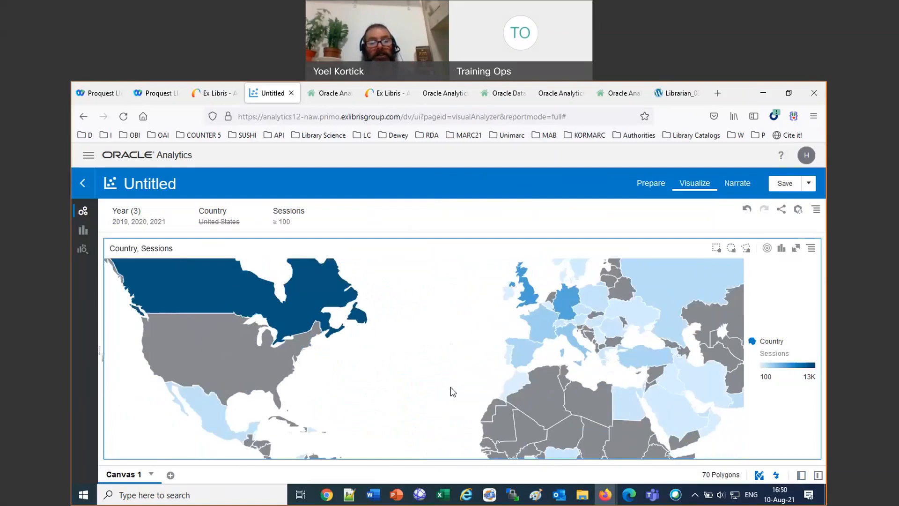
left_click_drag(450, 386, 475, 299)
left_click_drag(497, 431, 448, 346)
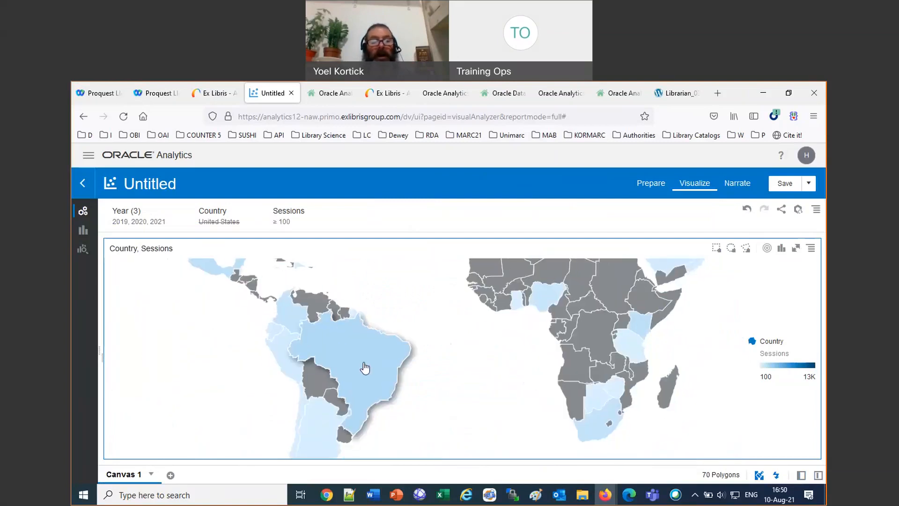
mouse_move(365, 368)
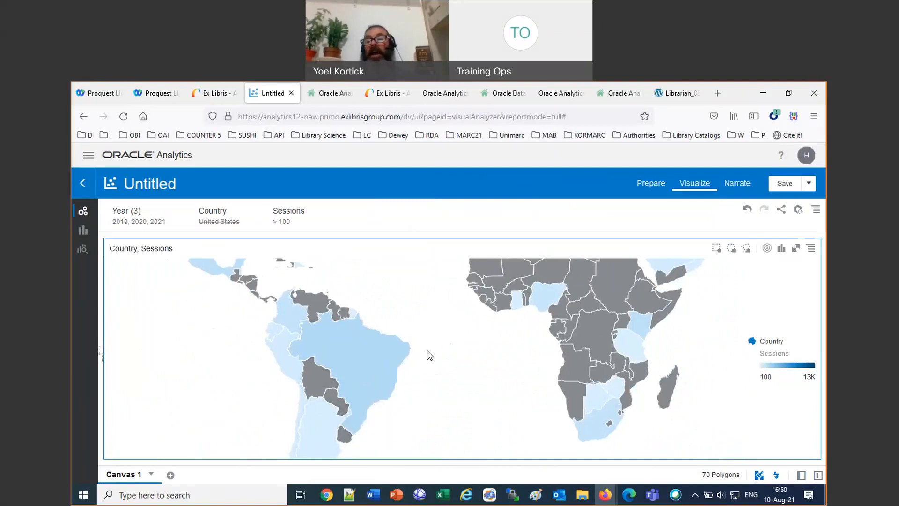
scroll(478, 412, "up", 2)
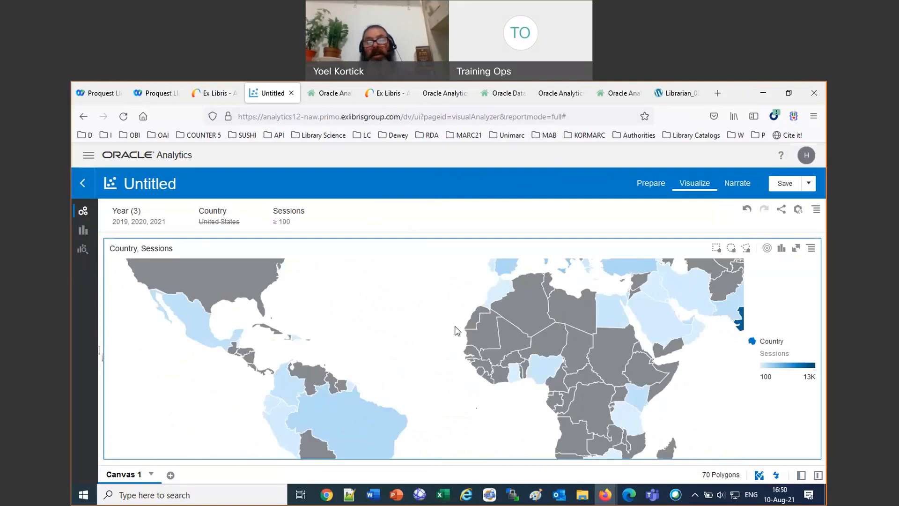
scroll(455, 327, "up", 2)
scroll(454, 326, "up", 1)
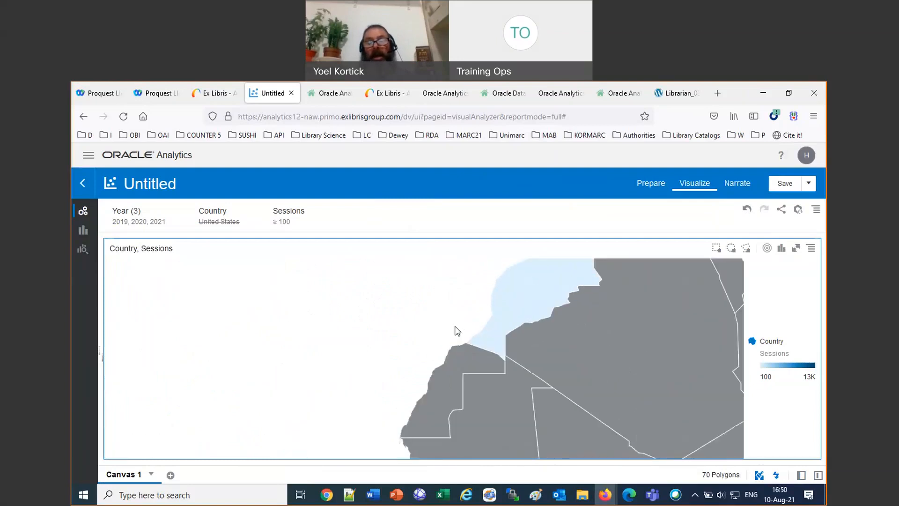
scroll(457, 331, "down", 1)
scroll(457, 330, "down", 2)
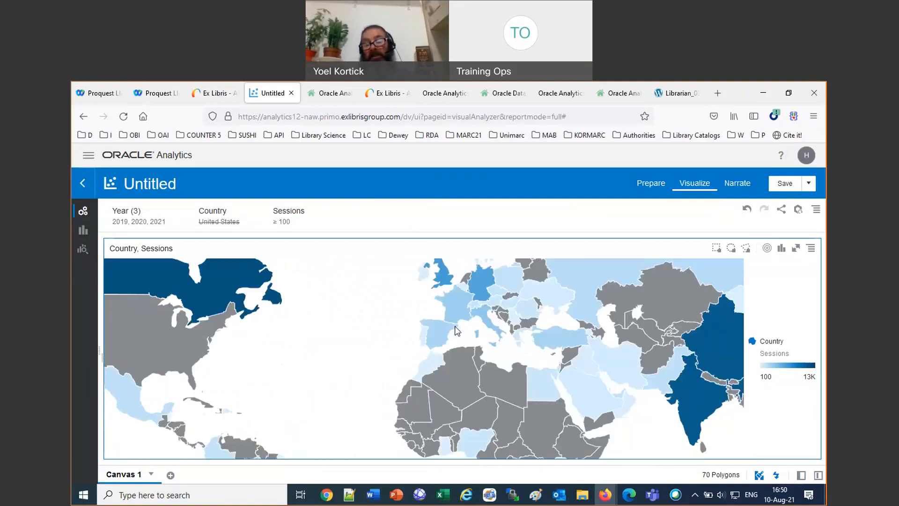
scroll(455, 331, "down", 1)
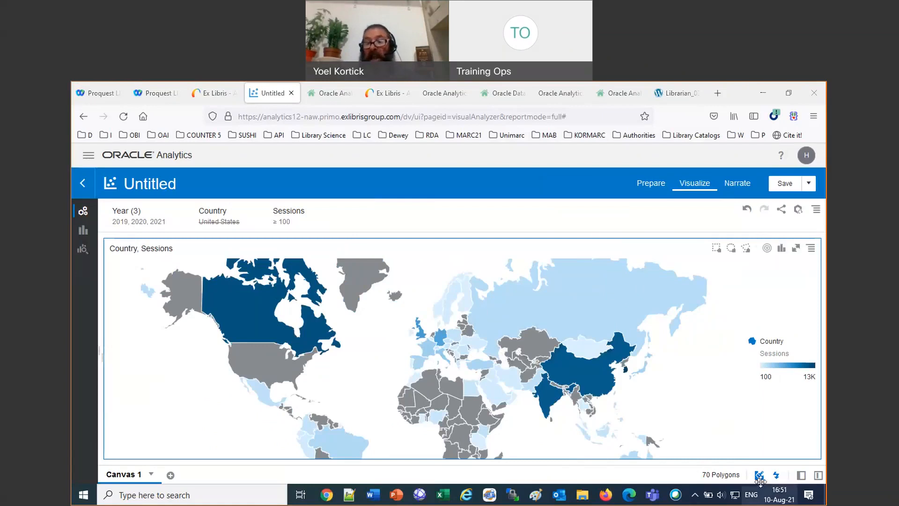
Turn on Zoom Control in the map's properties and use it to zoom in on the map.
left_click(801, 474)
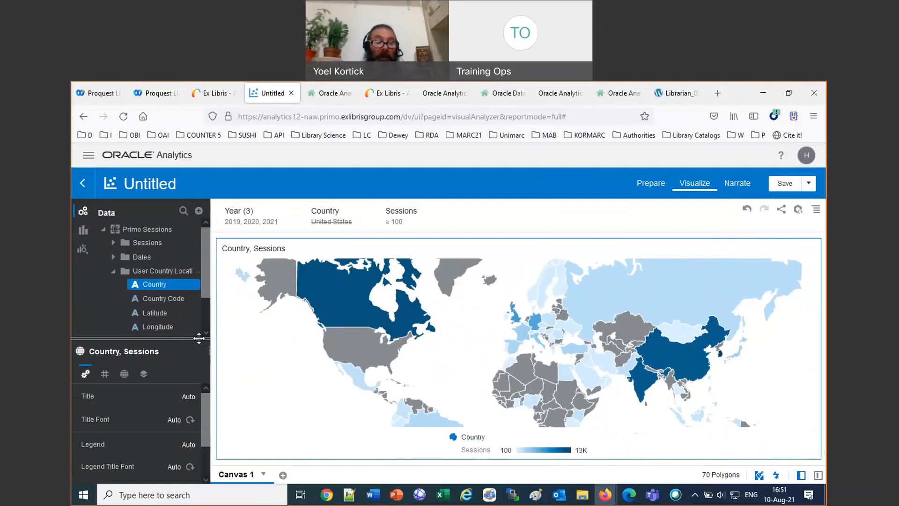
left_click(104, 374)
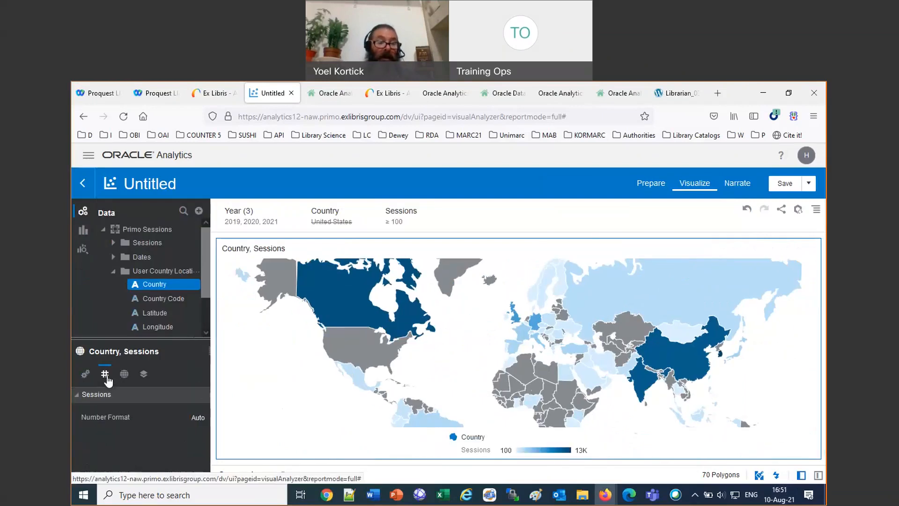
left_click(79, 398)
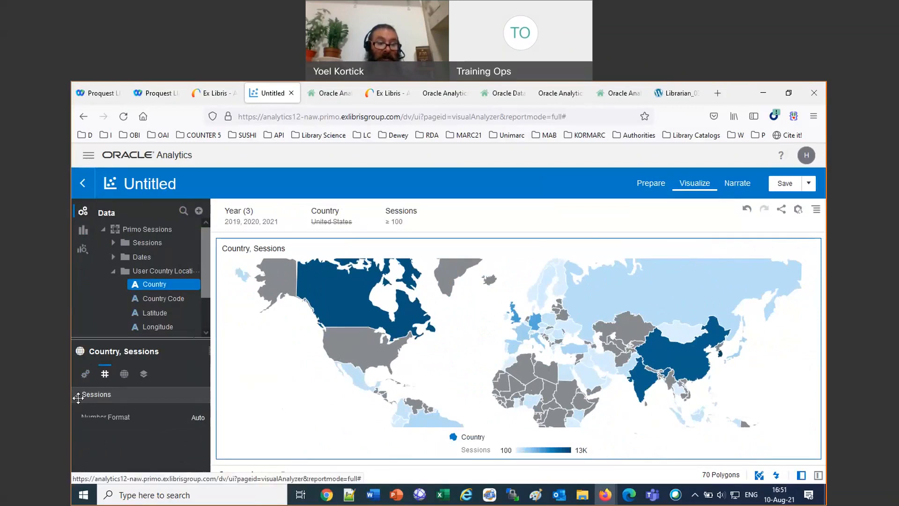
left_click(124, 374)
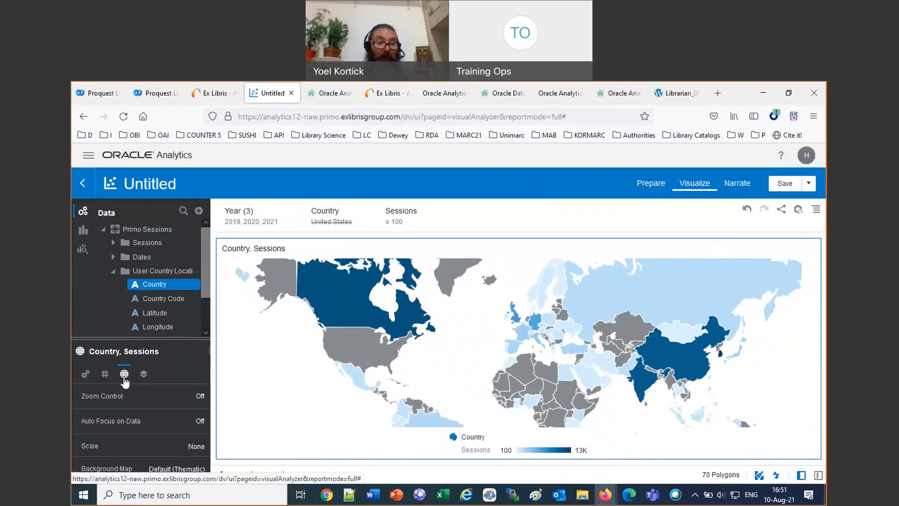
left_click_drag(211, 396, 313, 397)
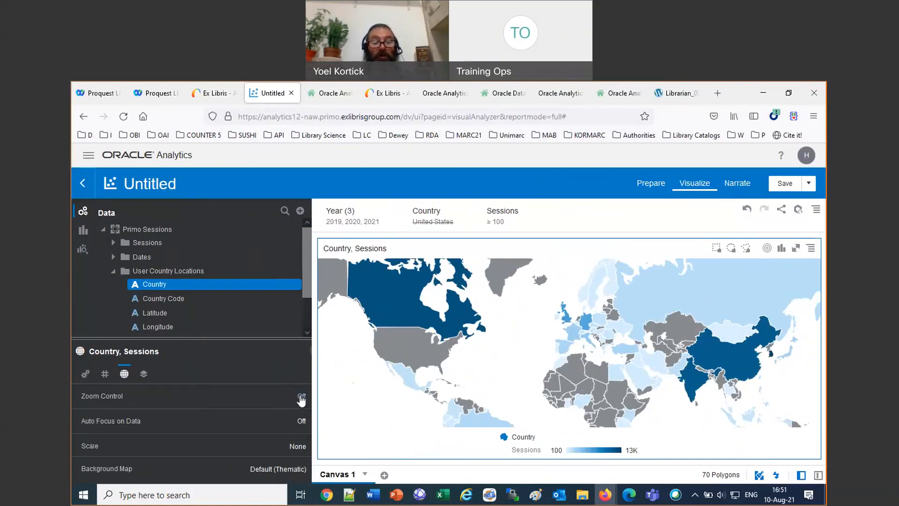
left_click(301, 399)
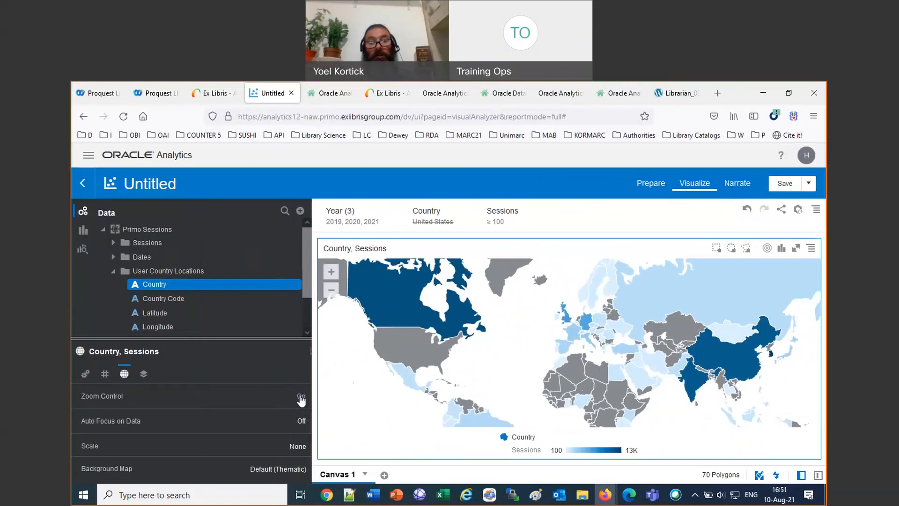
left_click(331, 274)
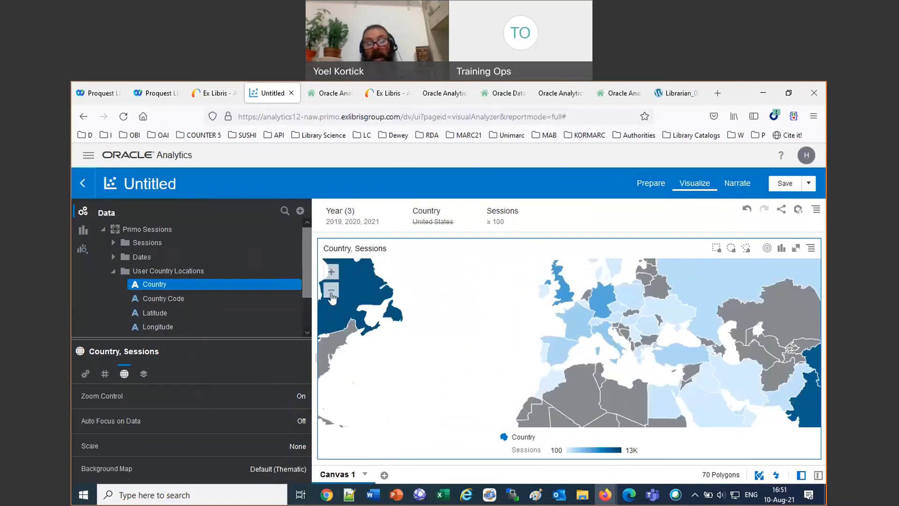
Turn on Auto Focus on Data for the map and set its scale to Kilometer.
left_click(331, 290)
left_click(332, 293)
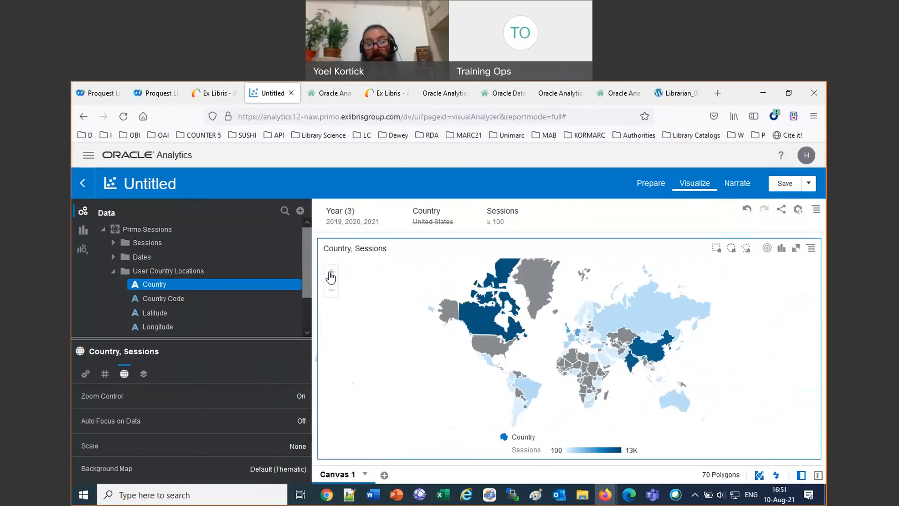
left_click(331, 276)
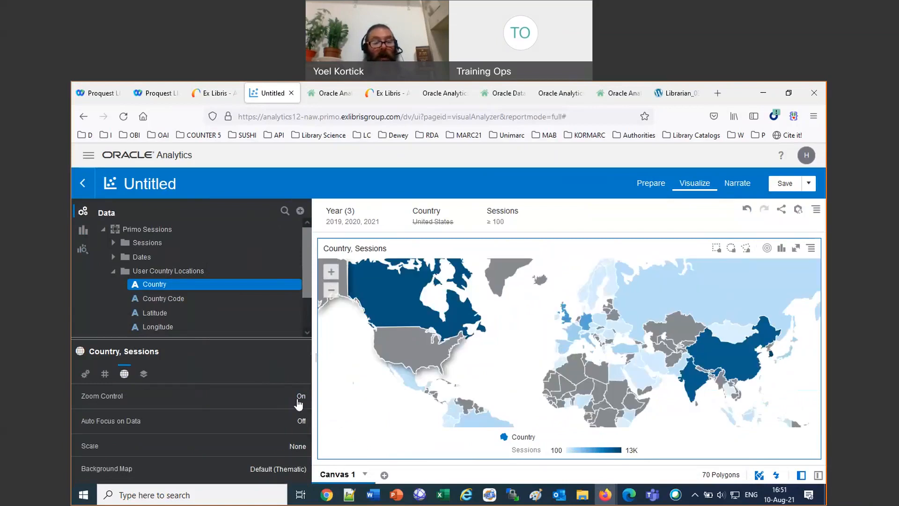
left_click(302, 422)
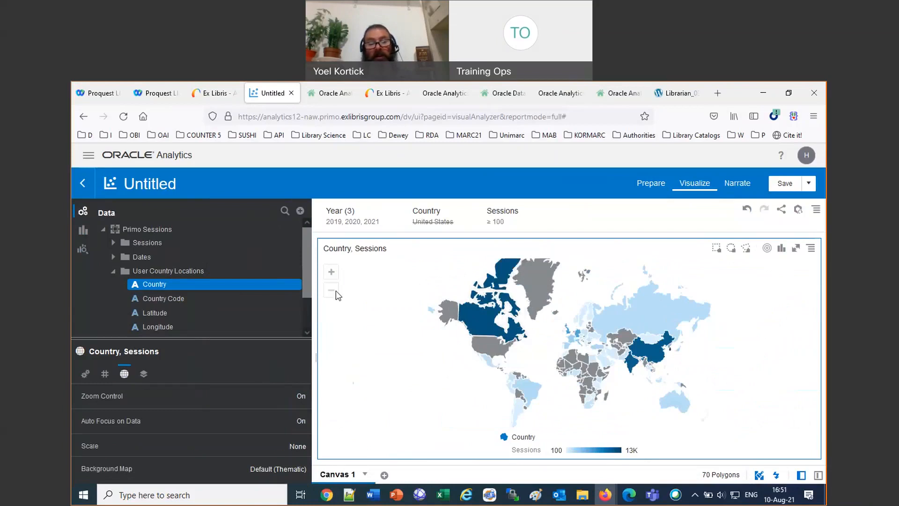
left_click(335, 278)
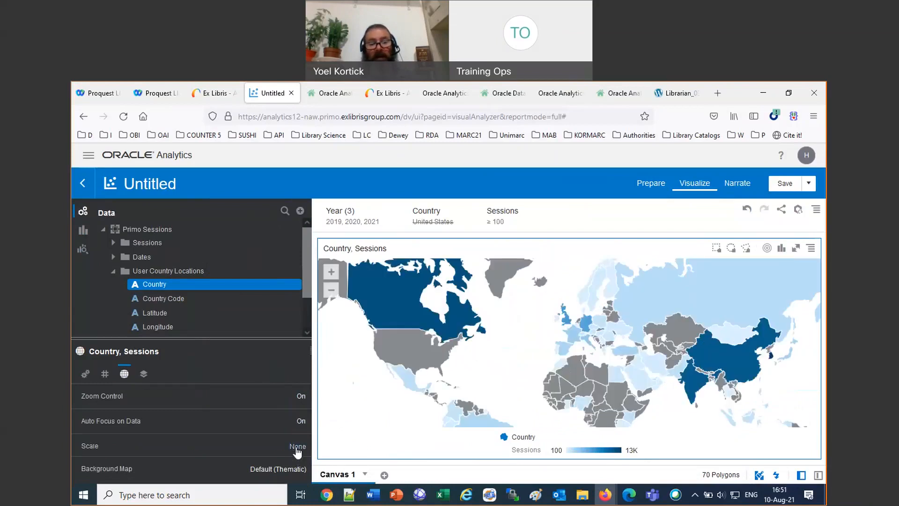
left_click(296, 447)
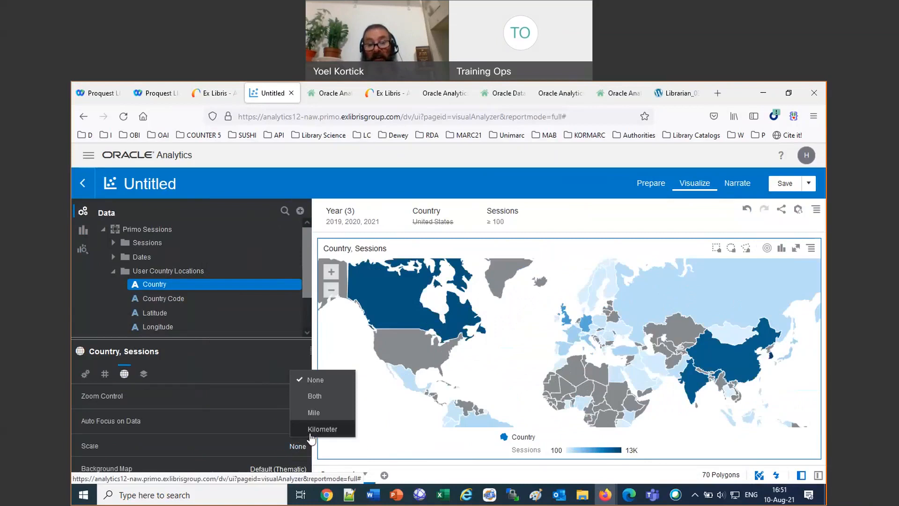
left_click(304, 428)
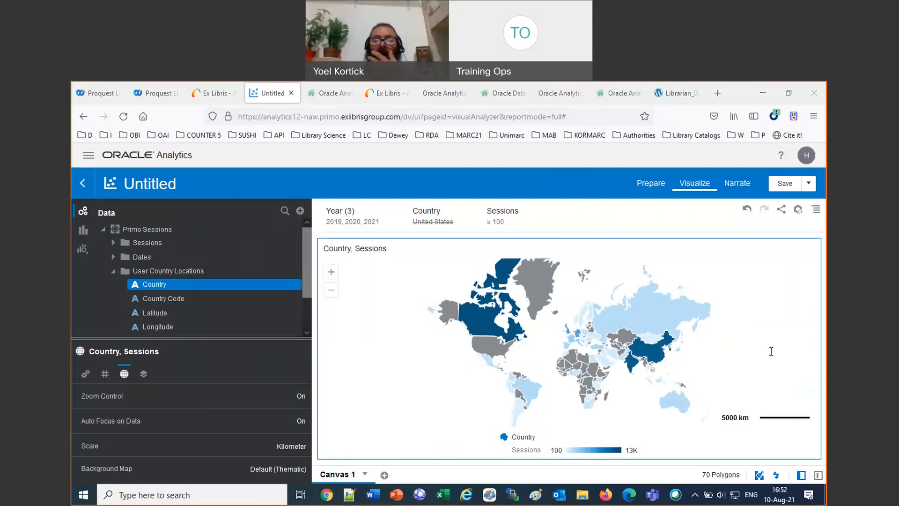
Create a new project based on the Primo Device Usage subject area.
left_click(816, 209)
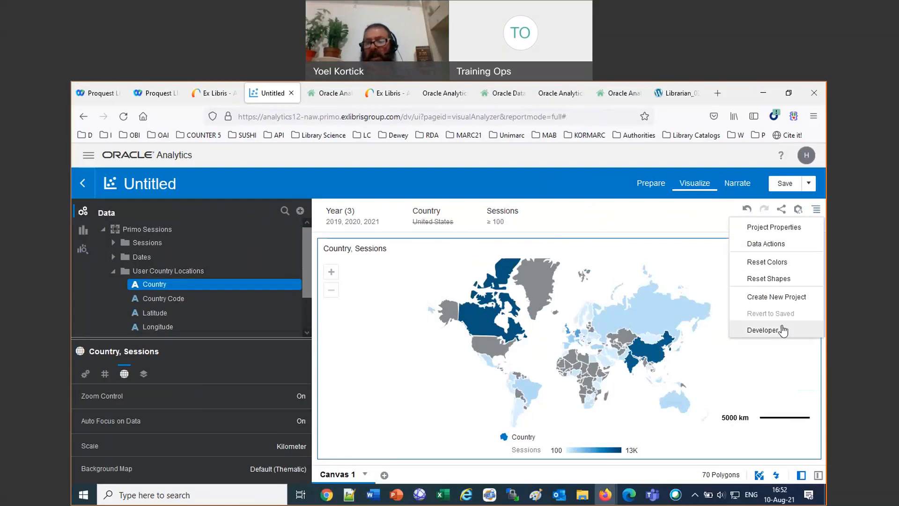
left_click(780, 297)
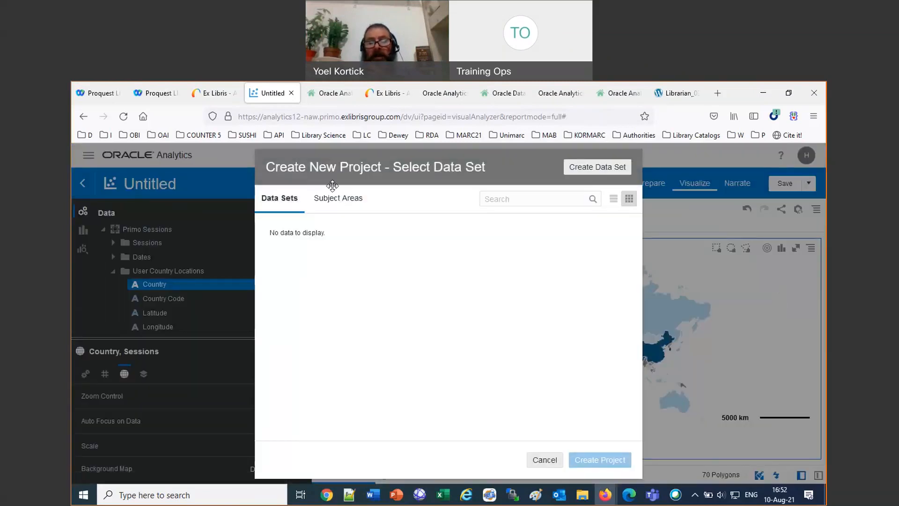
left_click(334, 201)
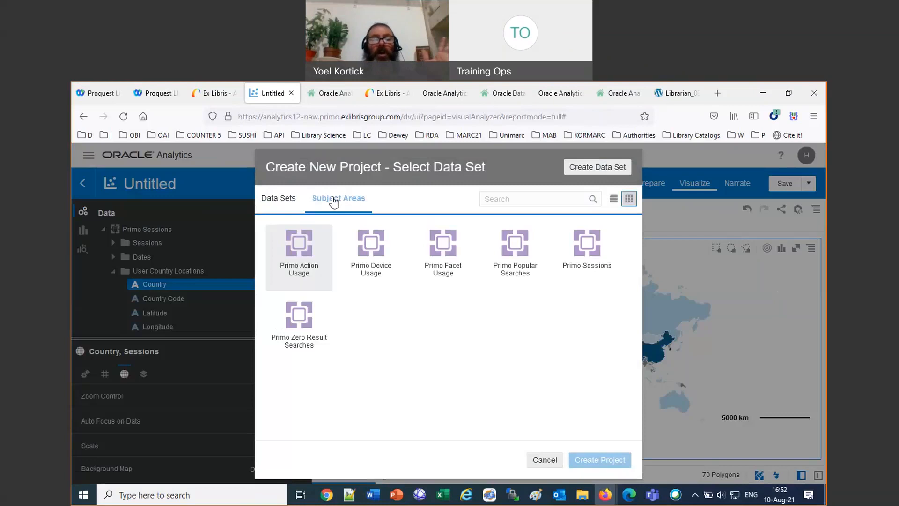
left_click(367, 234)
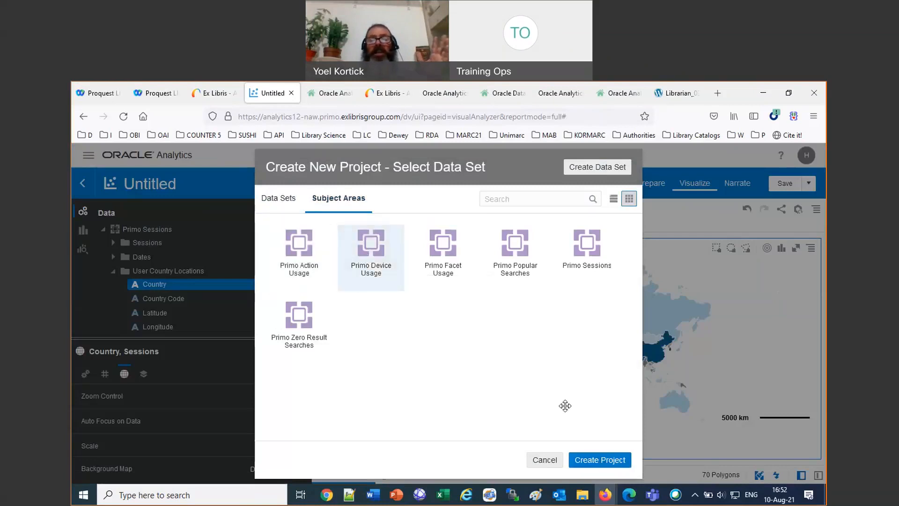
left_click(592, 459)
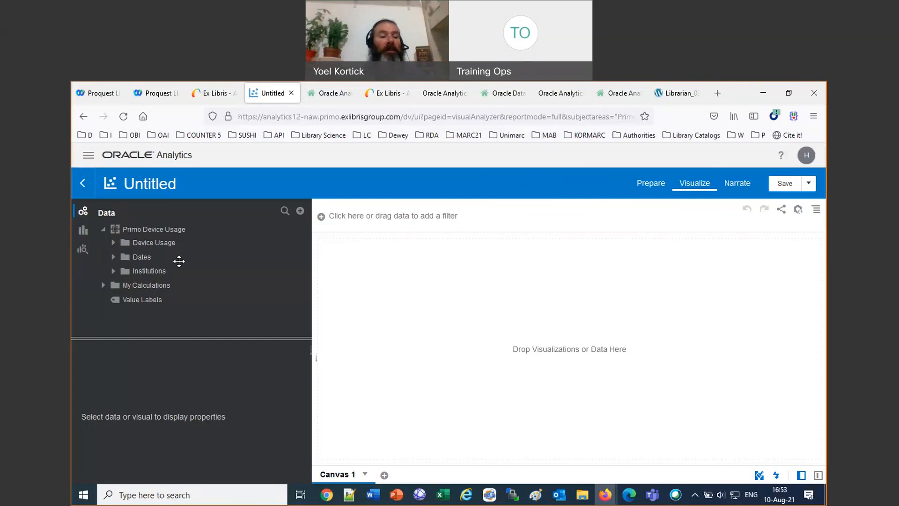
Add a Year filter from the Dates folder and limit it to 2019, 2020 and 2021.
left_click(114, 257)
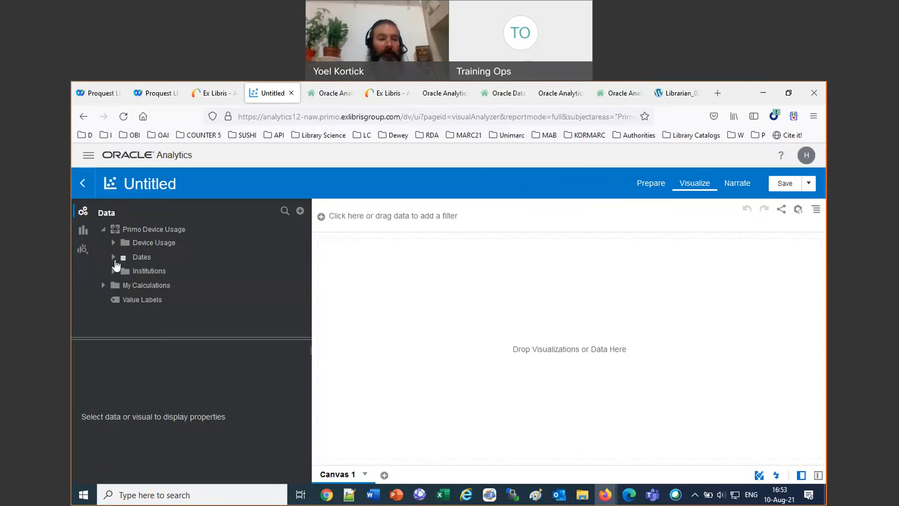
left_click_drag(146, 284, 350, 218)
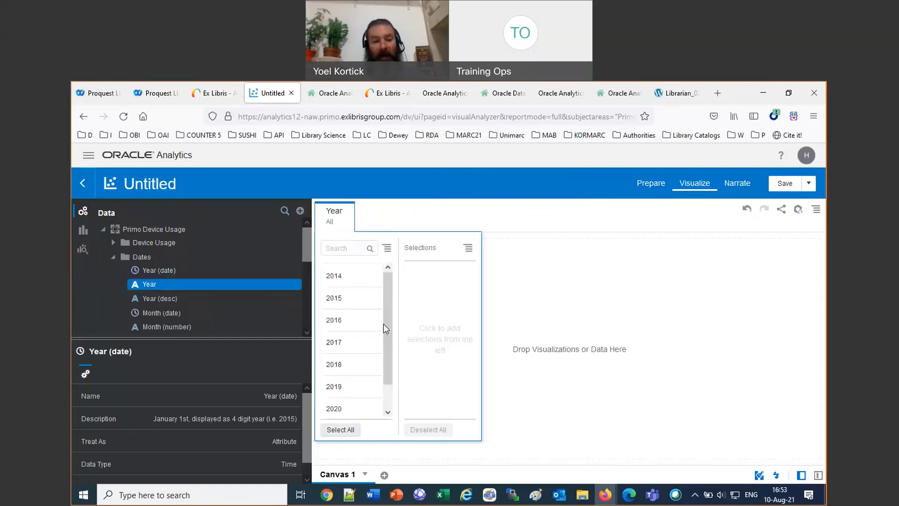
left_click(333, 408)
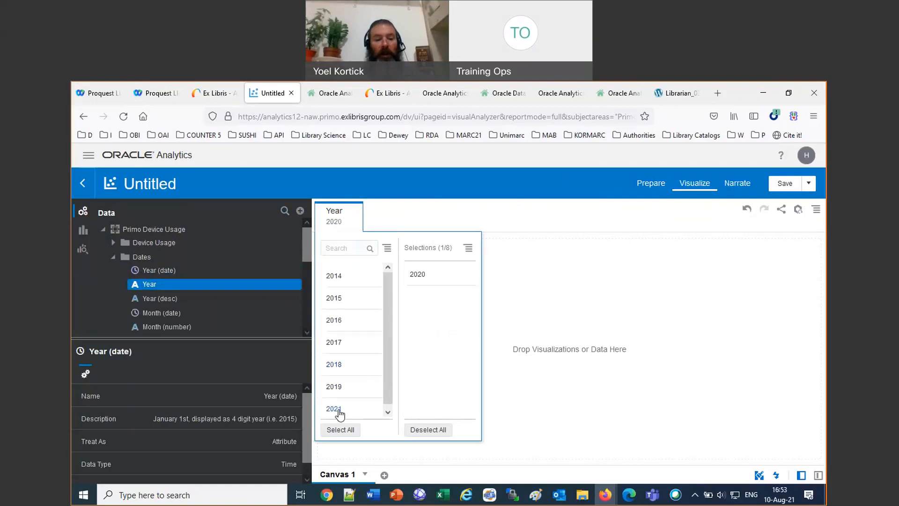
left_click(333, 408)
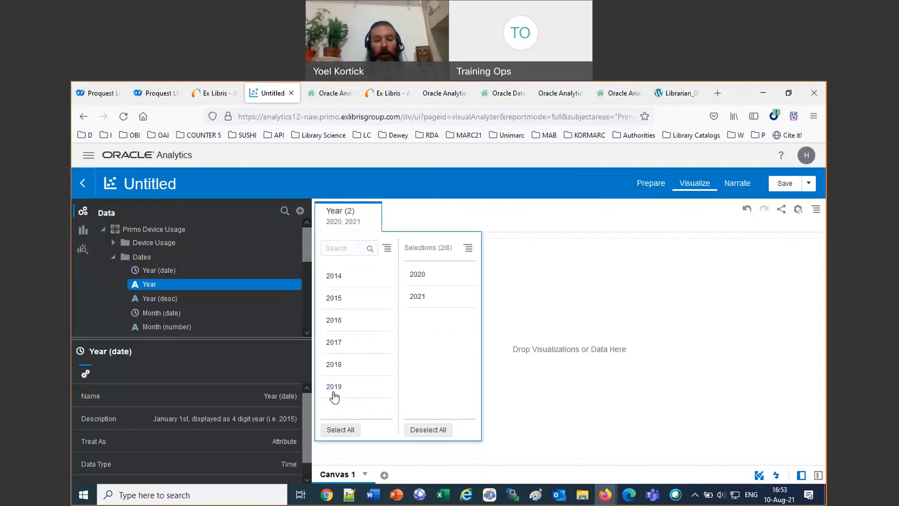
left_click(335, 387)
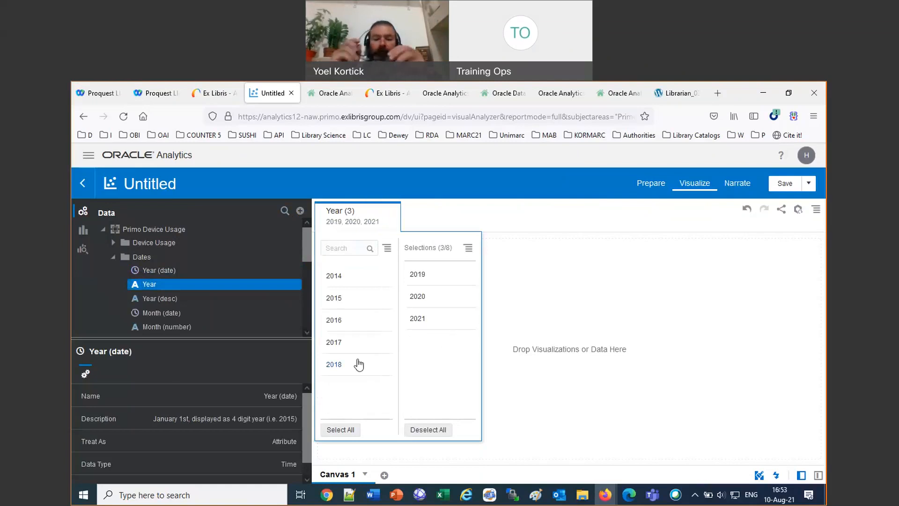
left_click(482, 224)
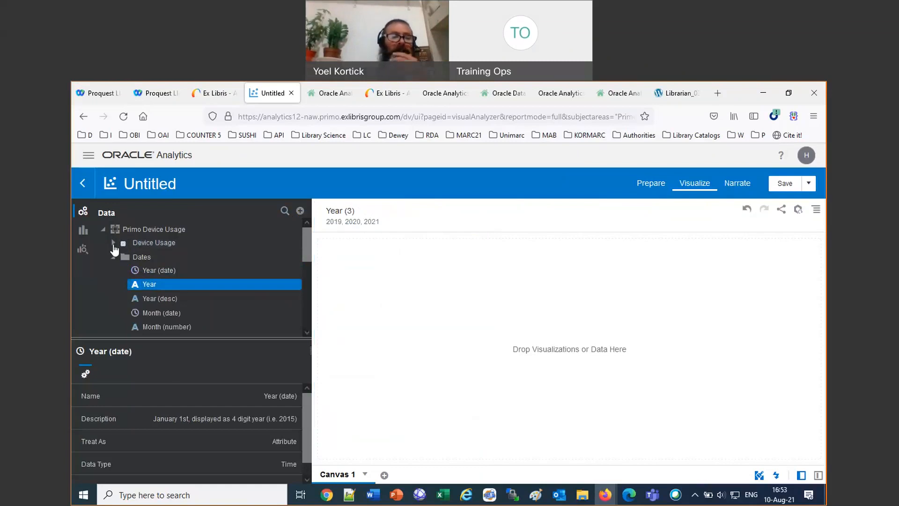
Add the Sessions measure from Device Usage to the canvas and show it as a table.
left_click(113, 243)
left_click(156, 256)
left_click_drag(156, 265, 592, 327)
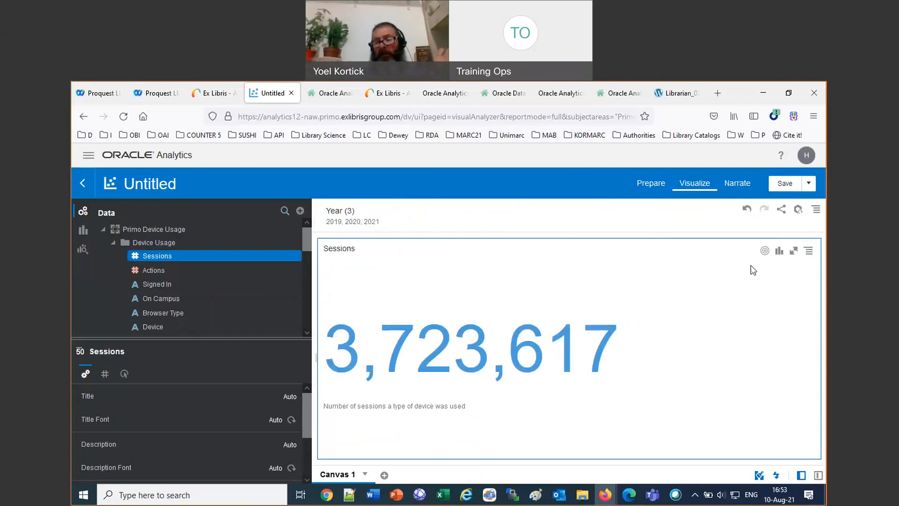
left_click(779, 251)
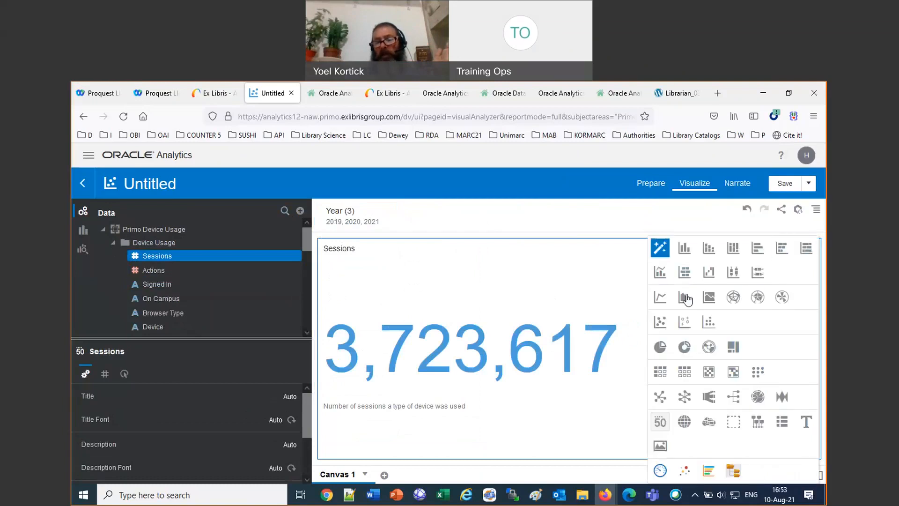
left_click(685, 374)
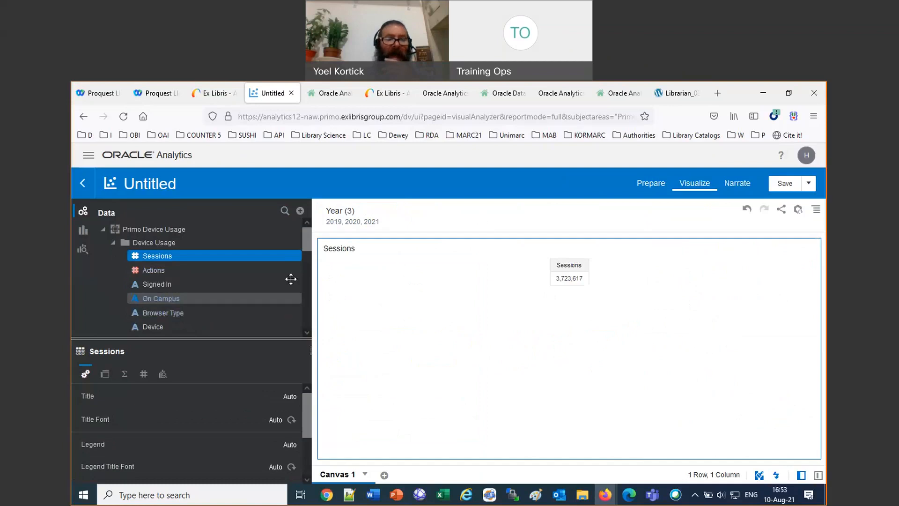
Add Device as a column before Sessions in the table and remove the Laptop/PC row.
left_click_drag(307, 244, 307, 246)
left_click_drag(158, 328, 497, 276)
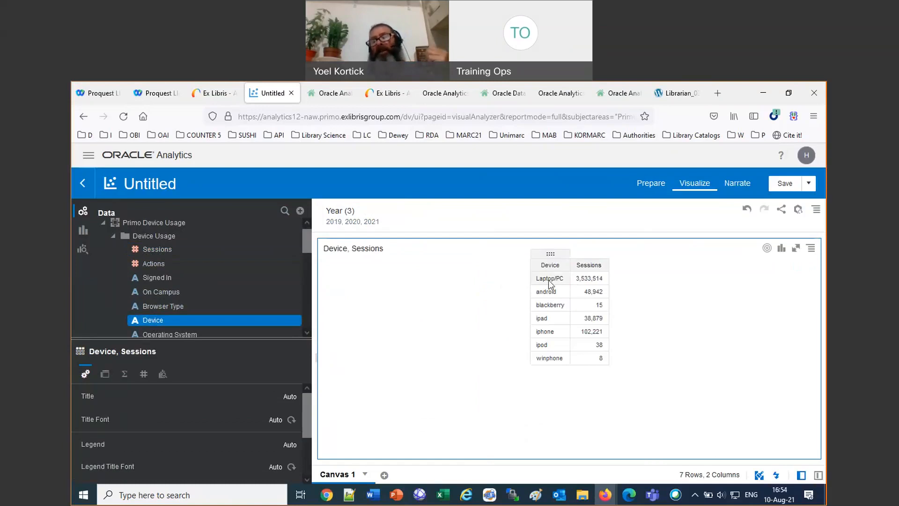
right_click(579, 280)
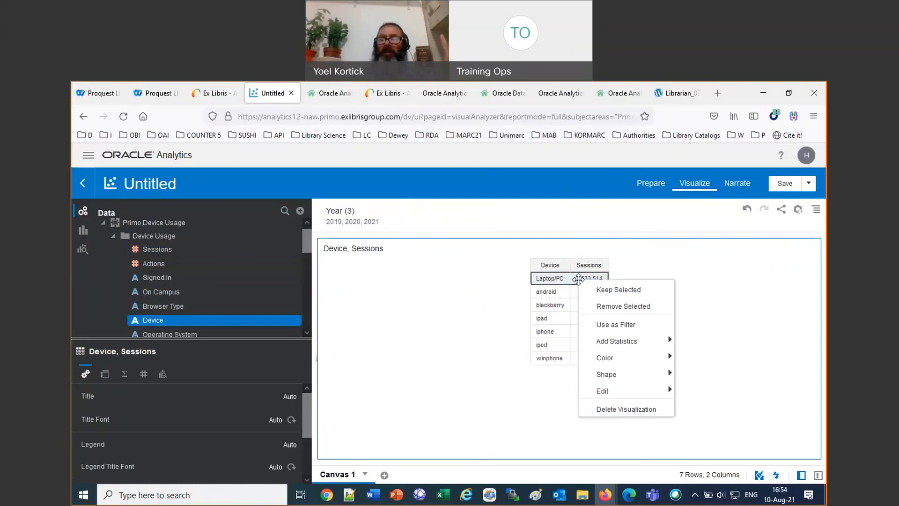
left_click(597, 307)
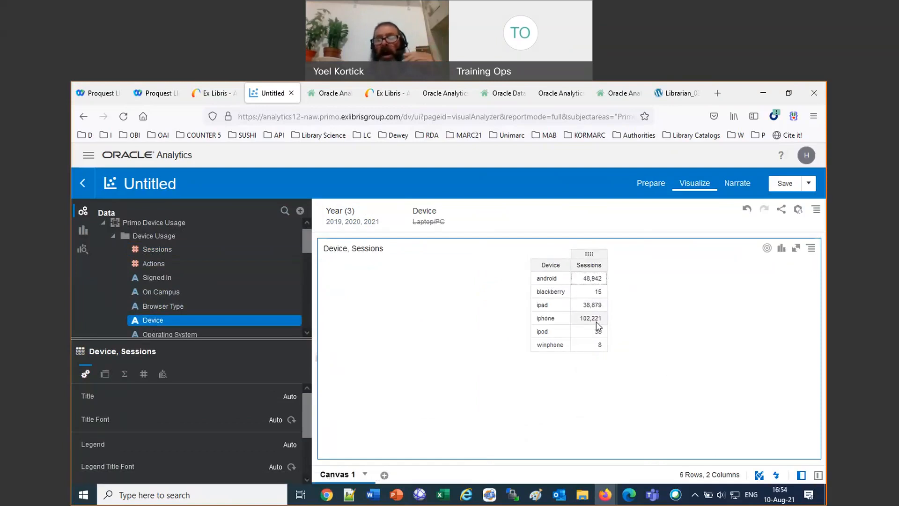
right_click(586, 331)
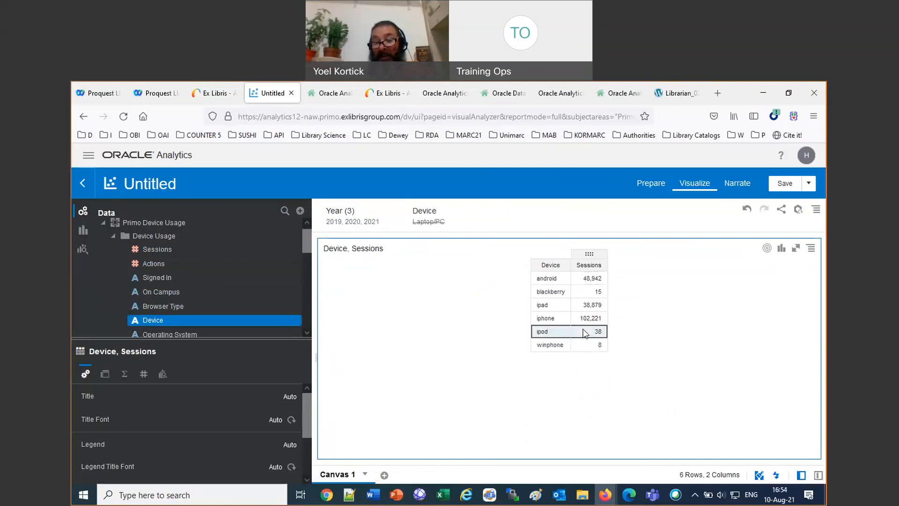
right_click(556, 346, "ctrl")
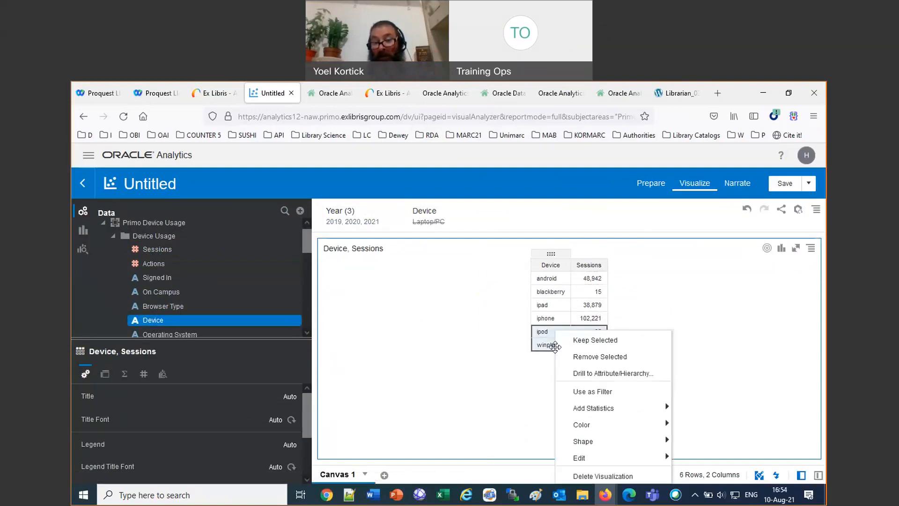
left_click(550, 293, "ctrl")
right_click(550, 293)
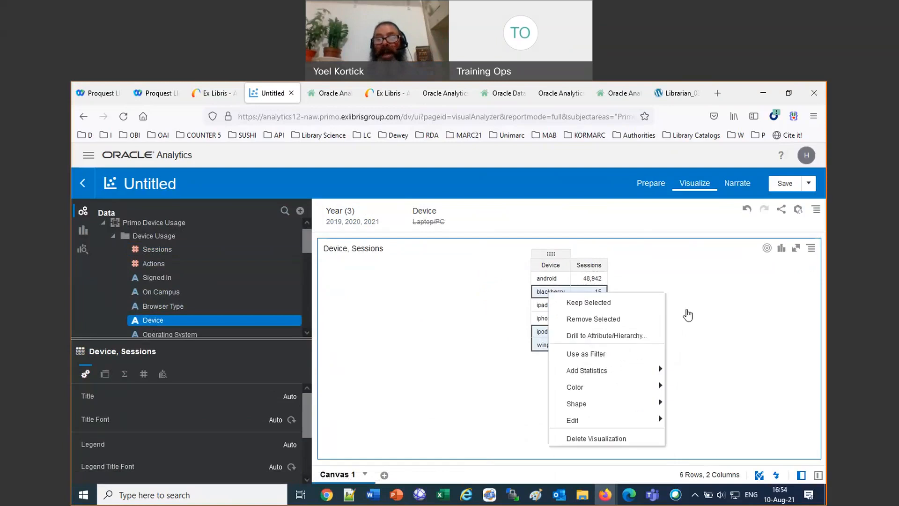
left_click(768, 322)
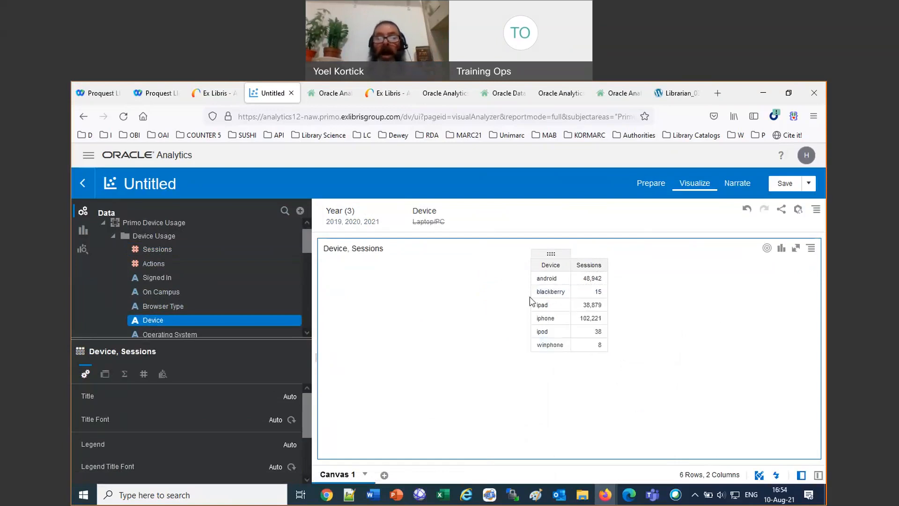
left_click(556, 295)
left_click(557, 319, "ctrl")
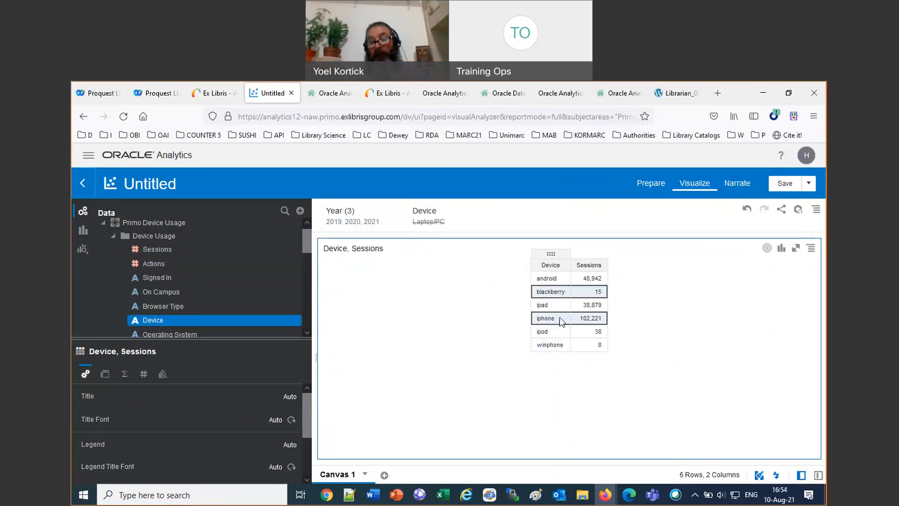
left_click(563, 328, "ctrl")
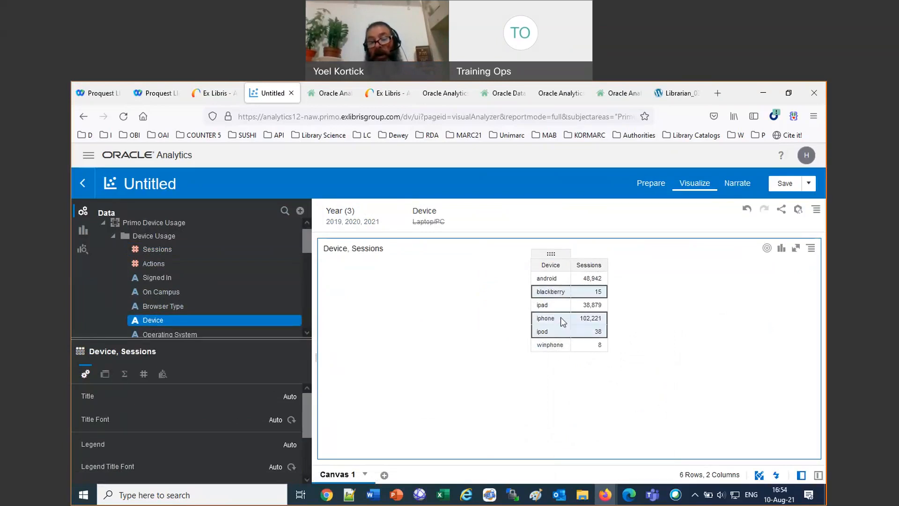
Select the blackberry, ipod and winphone rows together and remove them from the device table.
left_click(579, 331)
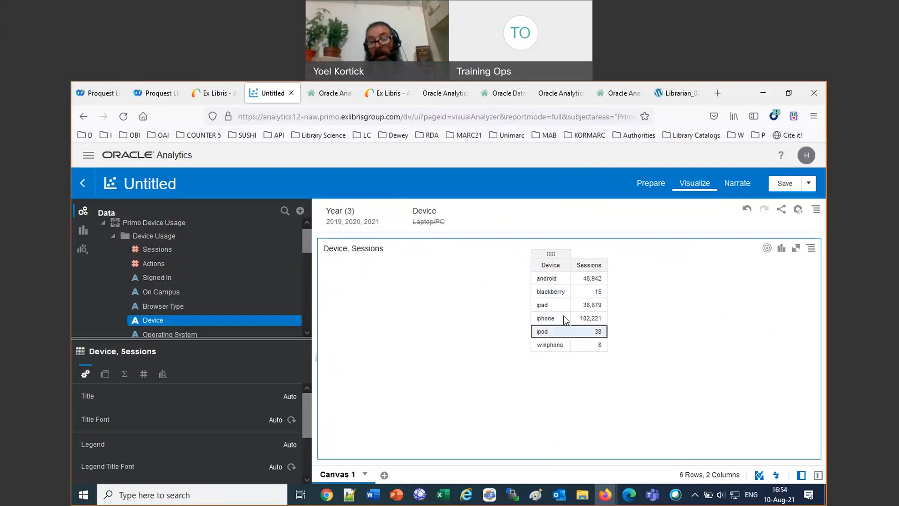
left_click(564, 296, "ctrl")
left_click(559, 345, "ctrl")
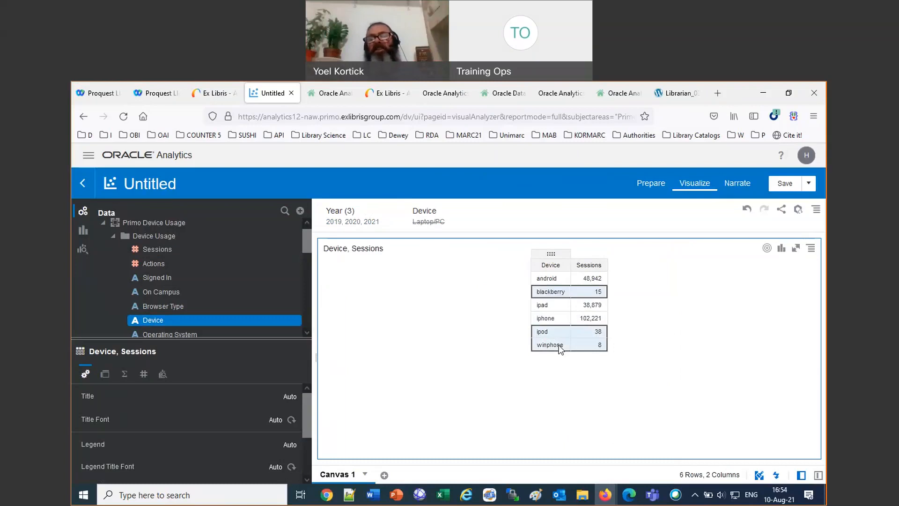
right_click(559, 345)
left_click(583, 356)
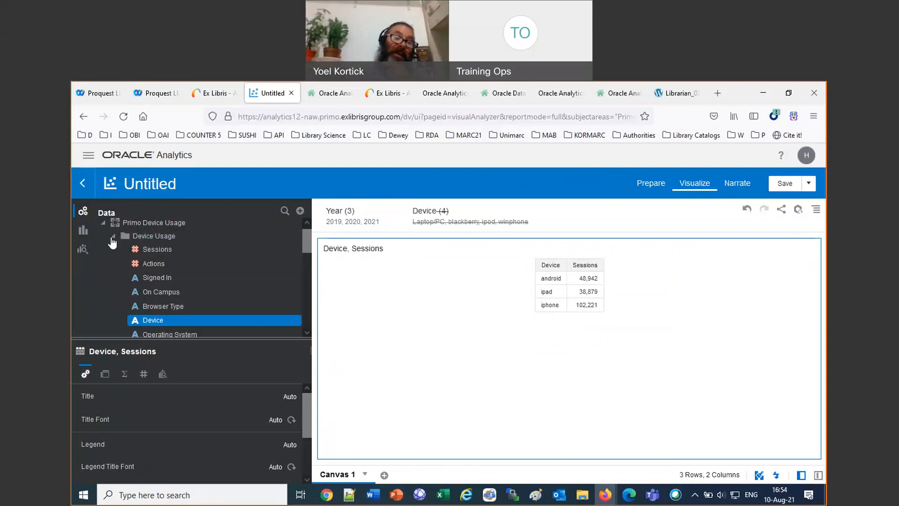
Add Year and Month (number) from the Dates folder as columns in the device sessions table.
left_click(113, 236)
left_click_drag(142, 284, 539, 313)
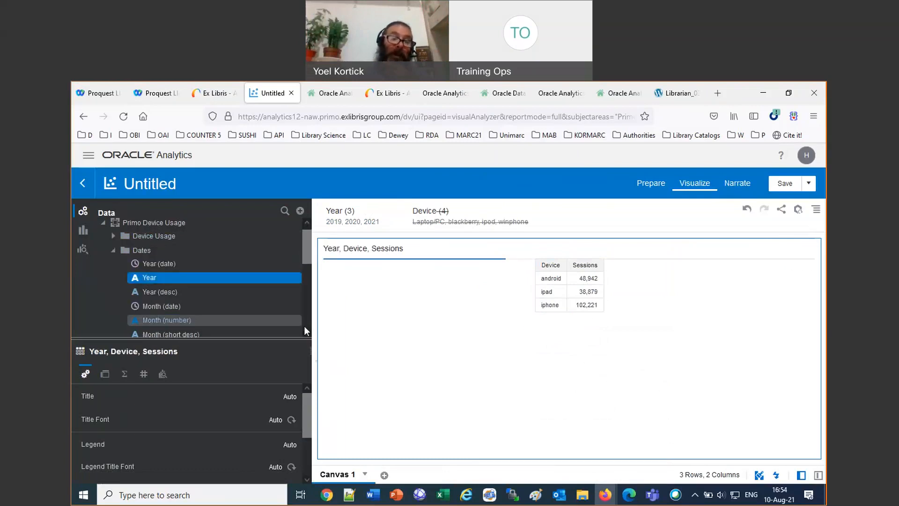
left_click_drag(178, 326, 549, 322)
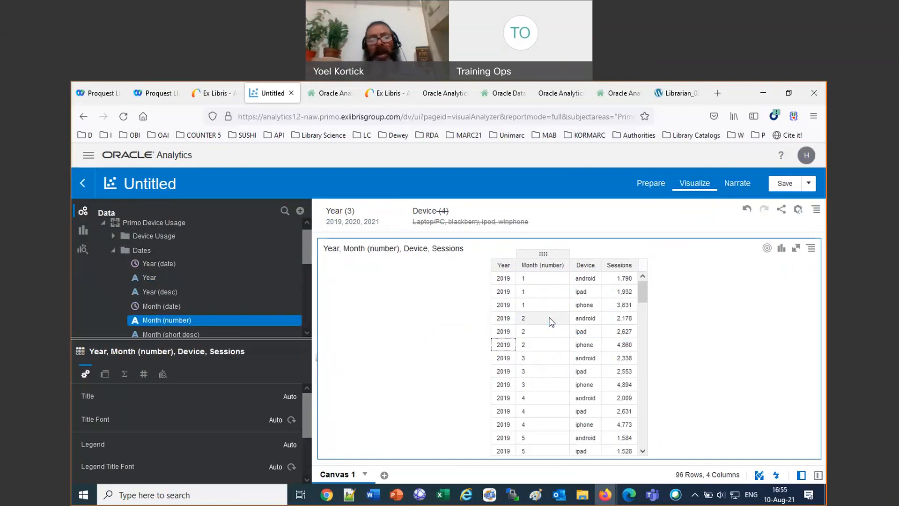
Convert the device sessions table to a line chart and move Device from the category axis to the color grouping.
left_click(780, 248)
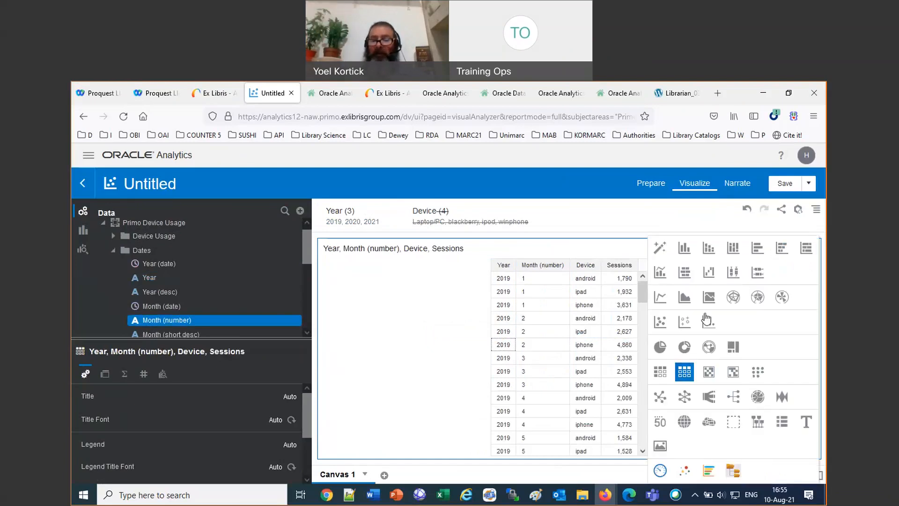
left_click(660, 297)
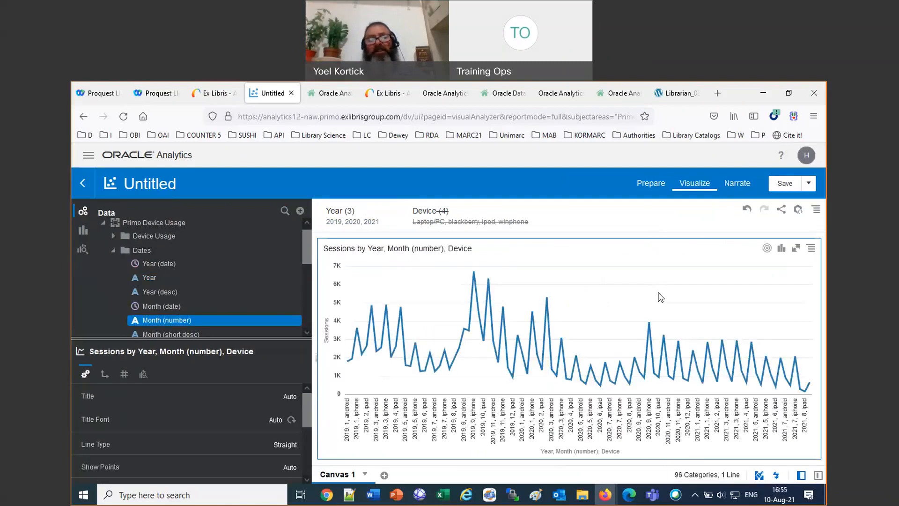
left_click(819, 477)
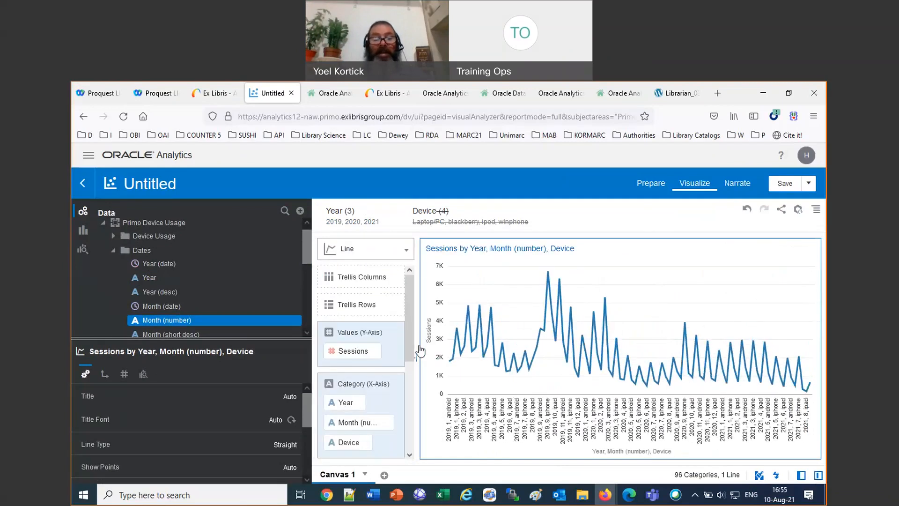
left_click_drag(302, 326, 227, 330)
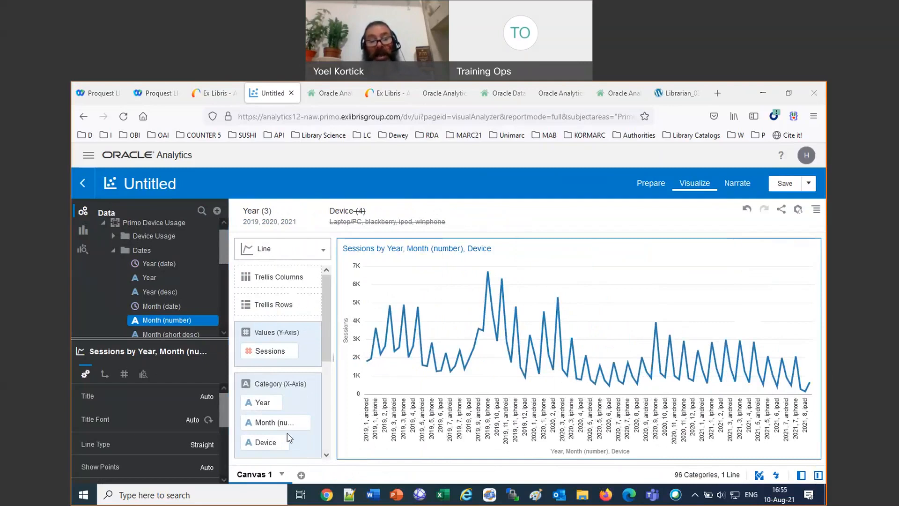
scroll(281, 421, "down", 4)
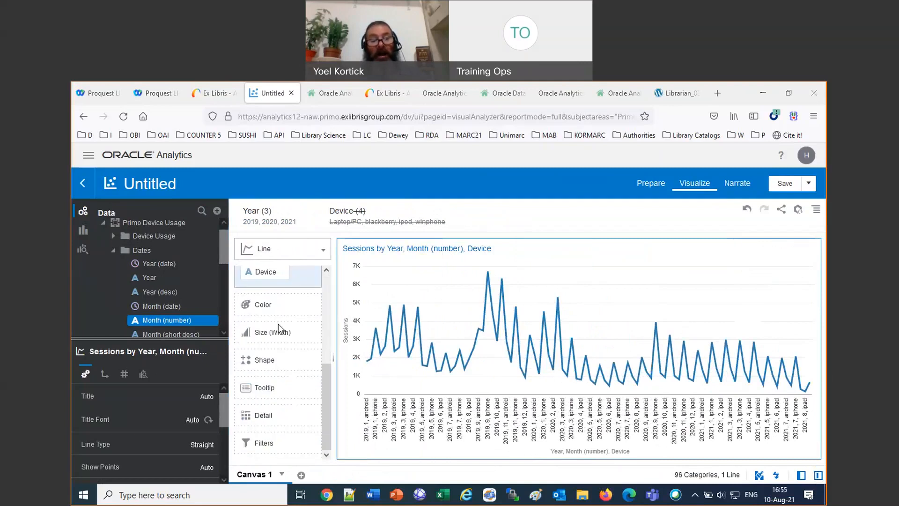
left_click_drag(271, 280, 274, 305)
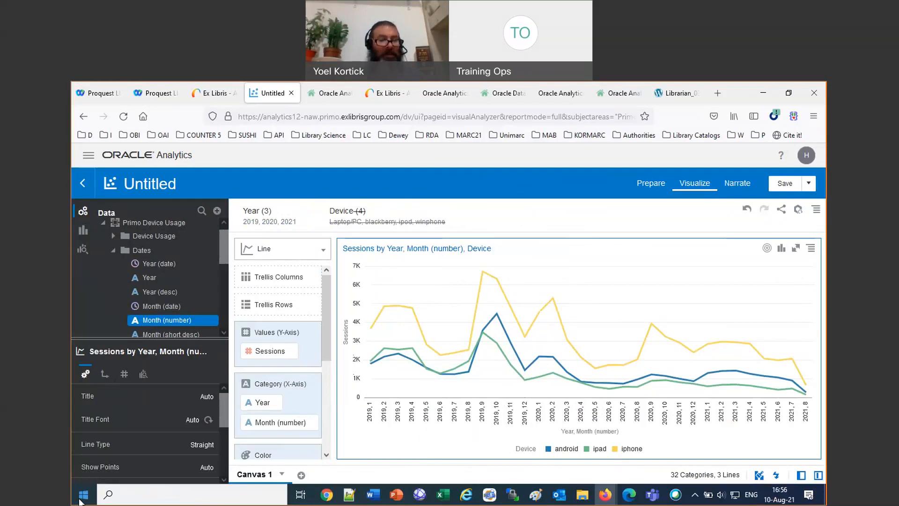
Set the line chart's legend position to Left.
scroll(220, 406, "down", 2)
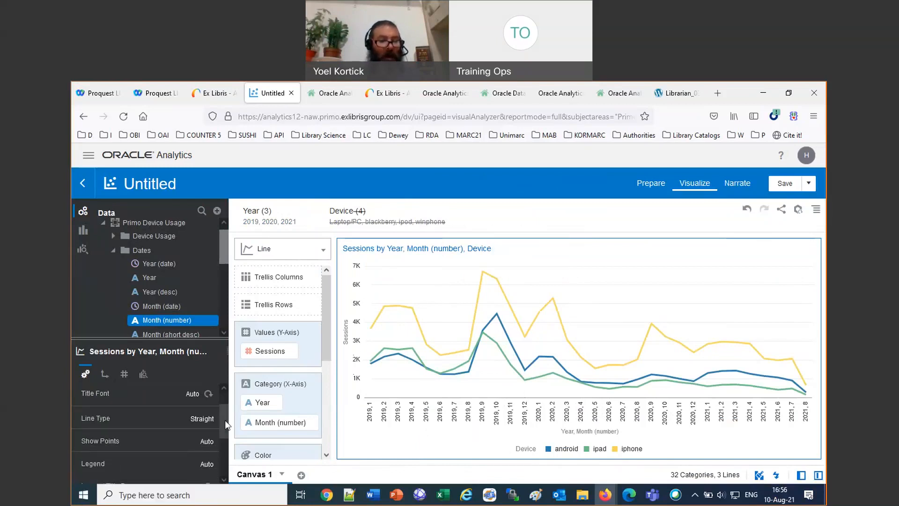
left_click(207, 443)
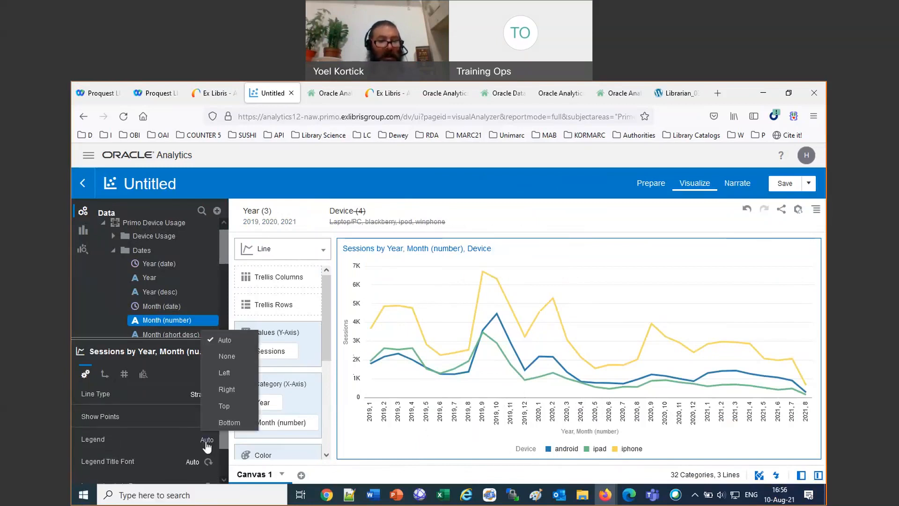
left_click(221, 374)
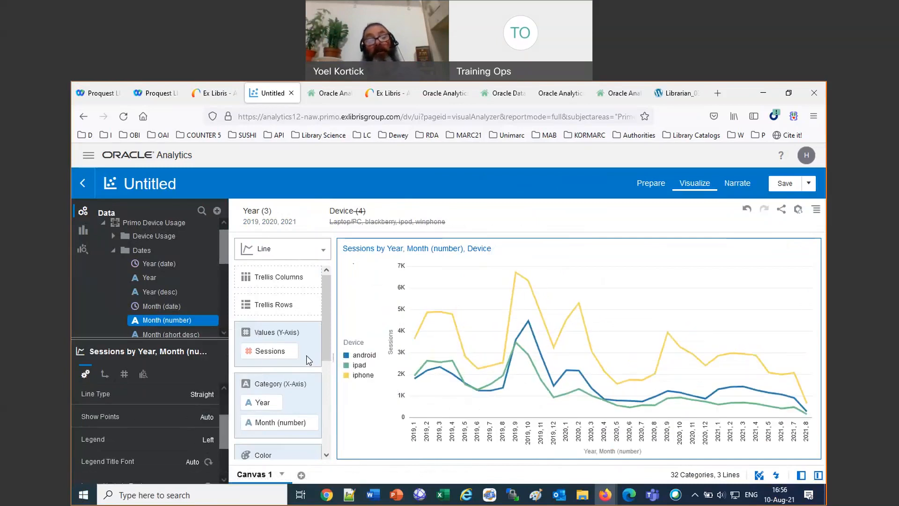
mouse_move(424, 380)
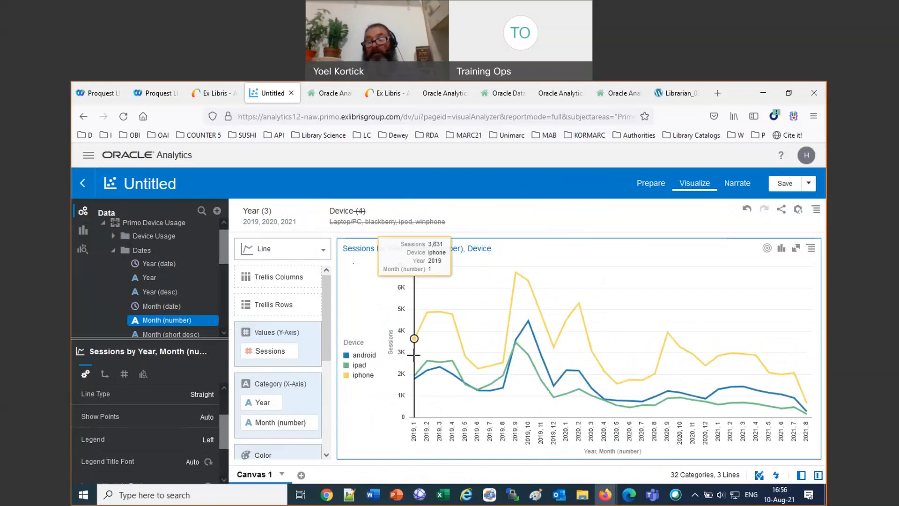
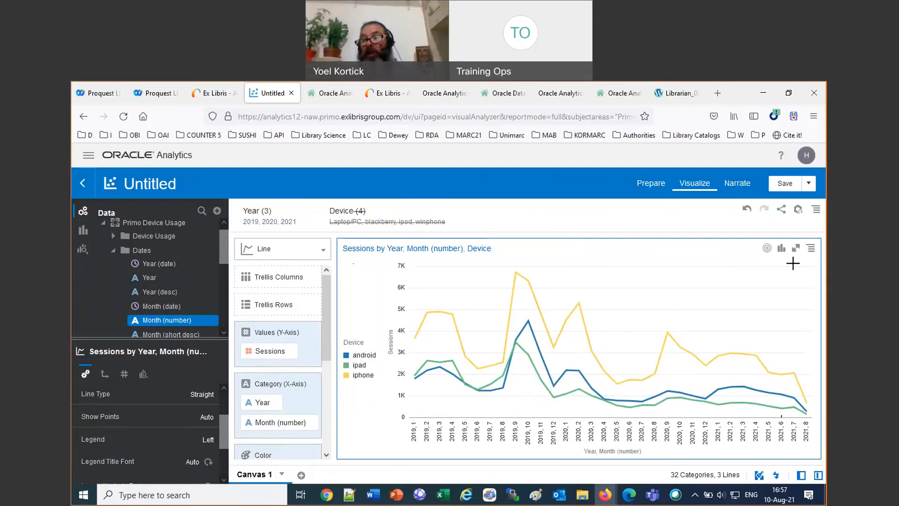
Duplicate the line chart and change the upper copy to a donut chart.
right_click(705, 280)
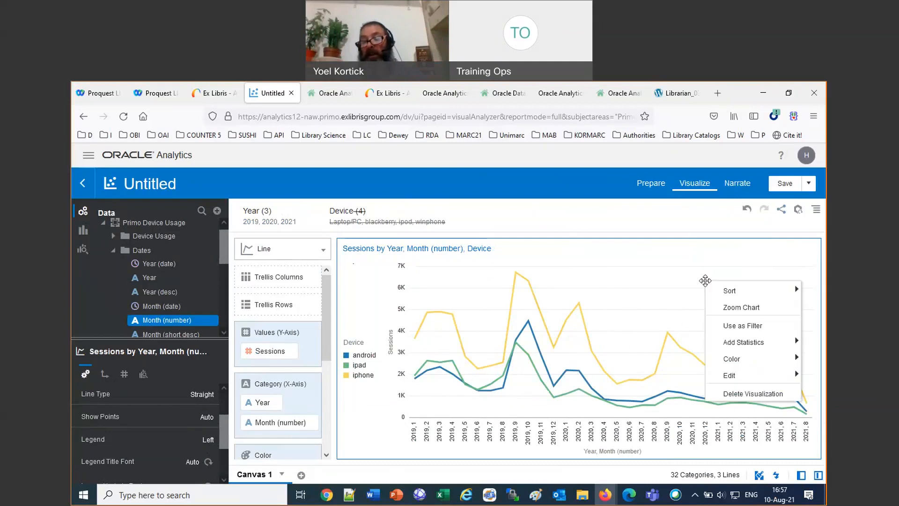
mouse_move(744, 375)
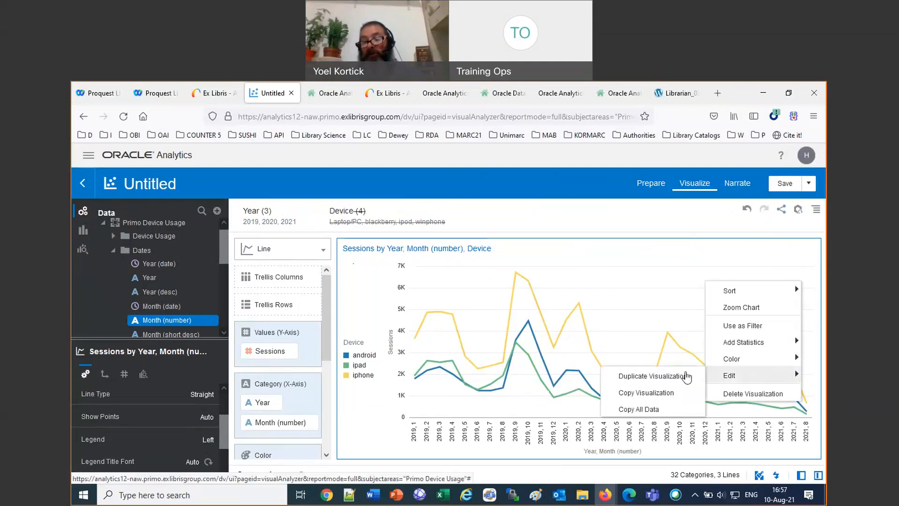
left_click(687, 376)
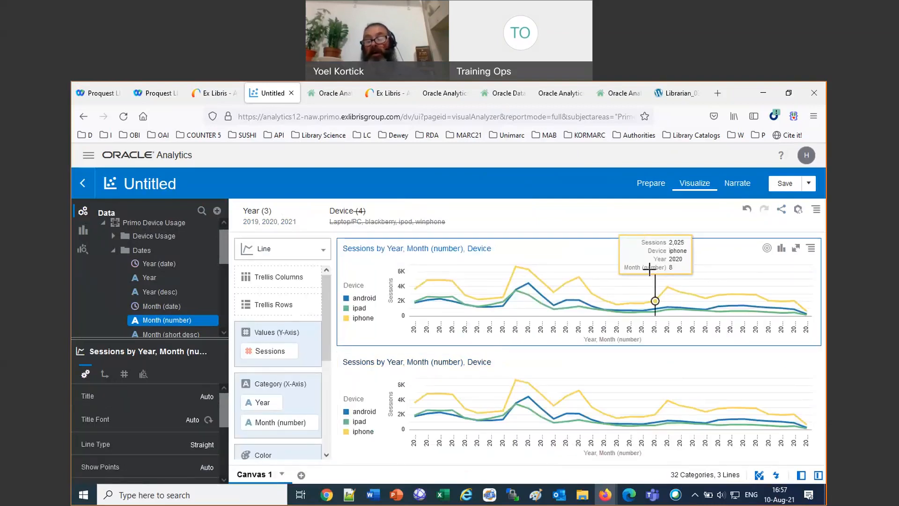
left_click(781, 249)
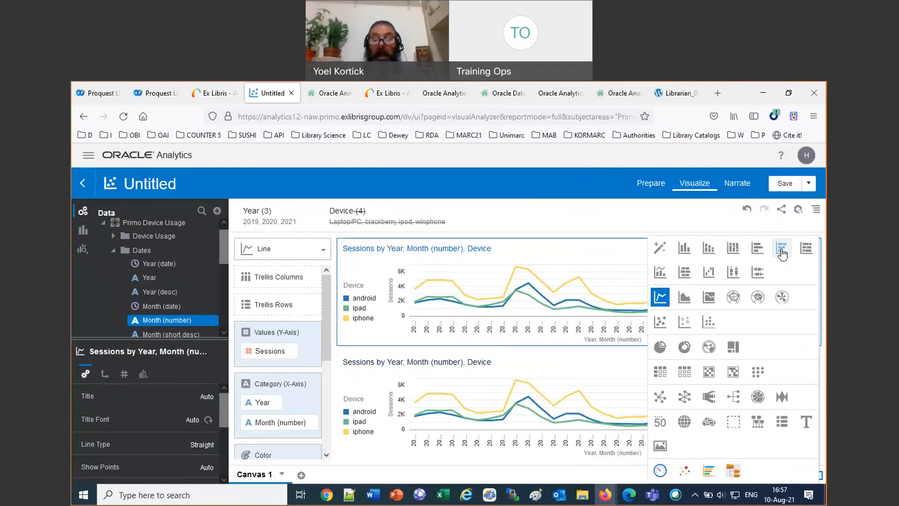
left_click(685, 347)
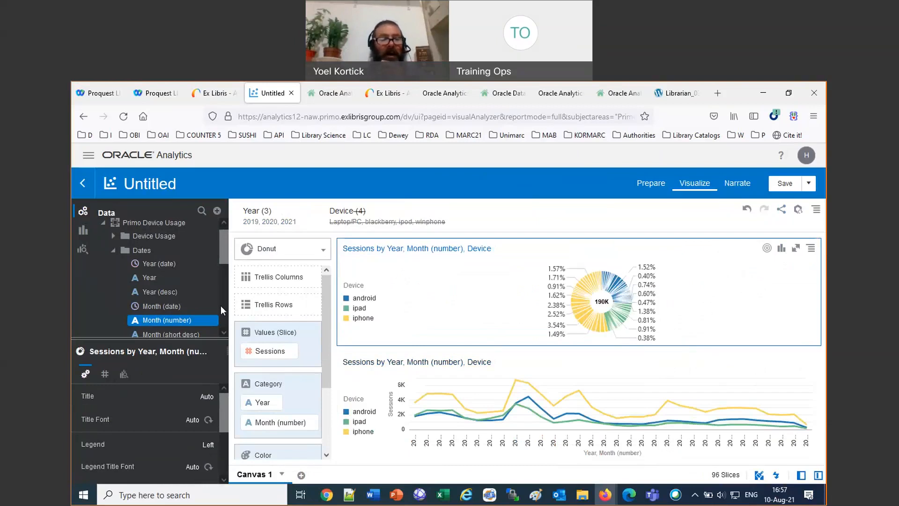
Collapse the data pane to give the canvas more width.
left_click_drag(229, 308, 131, 308)
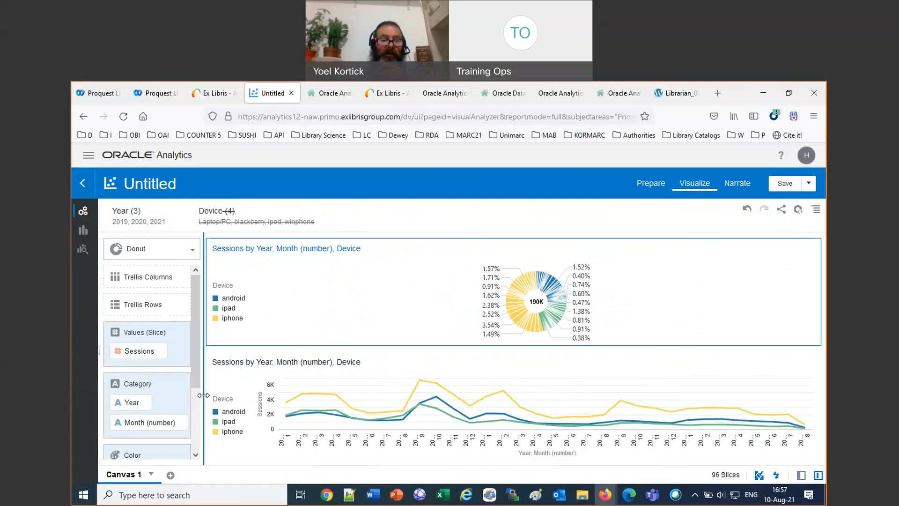
left_click(204, 397)
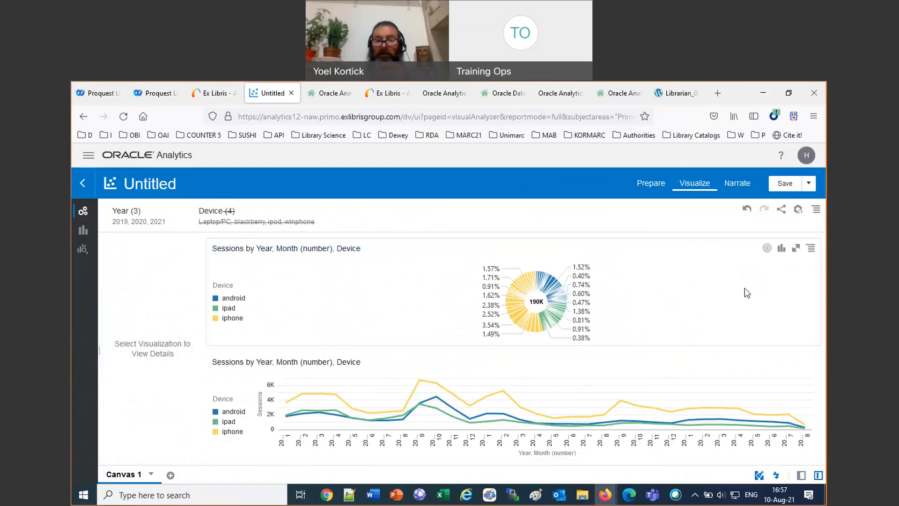
left_click(747, 293)
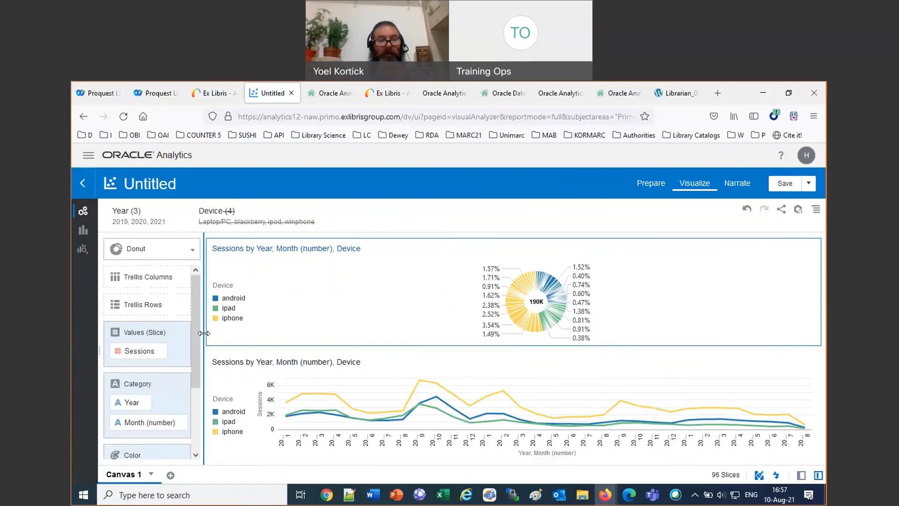
left_click(825, 279)
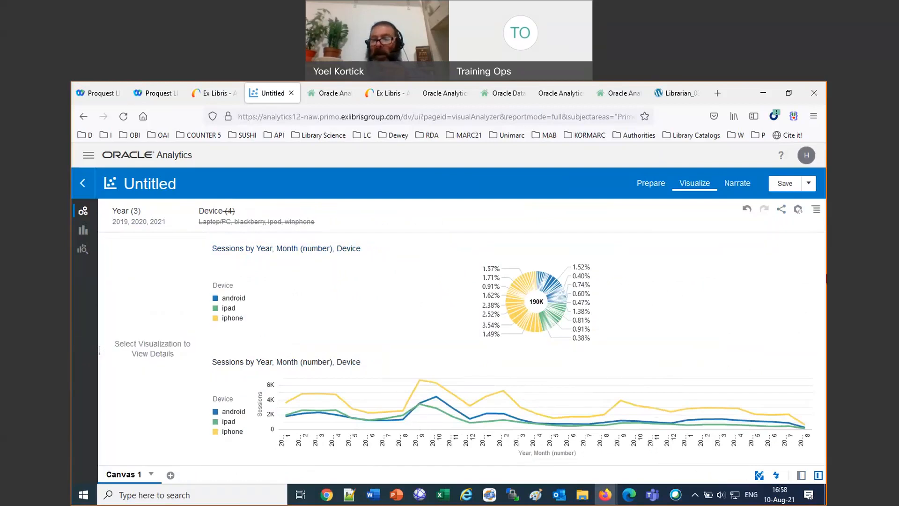
left_click(675, 304)
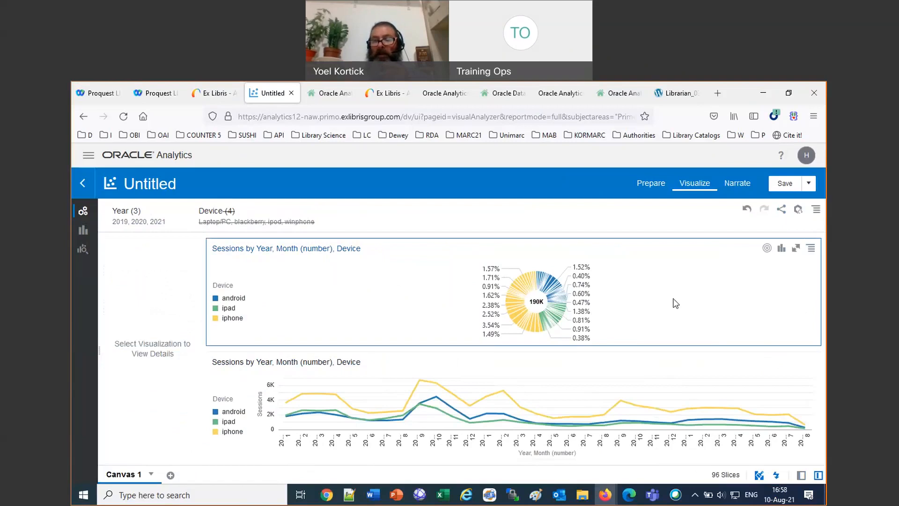
left_click(825, 385)
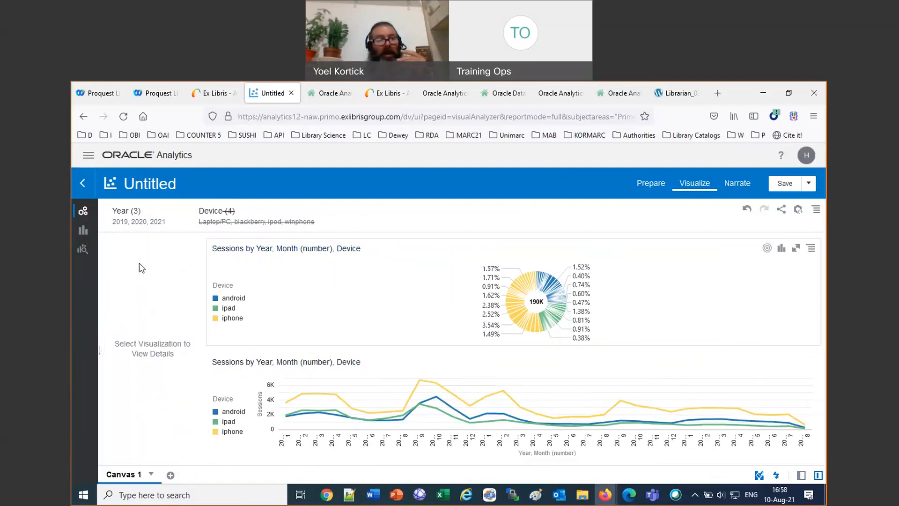
left_click(298, 307)
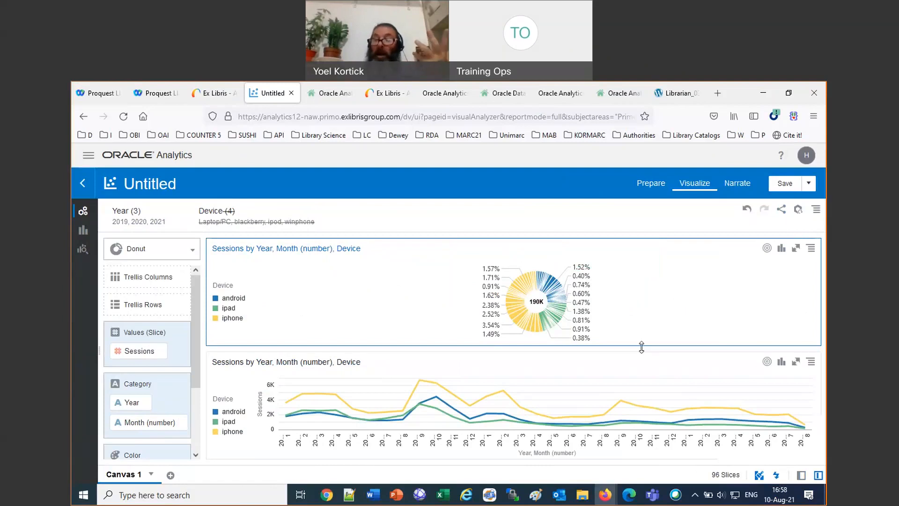
Arrange the two charts side by side, with the donut chart to the left of the line chart.
left_click(610, 374)
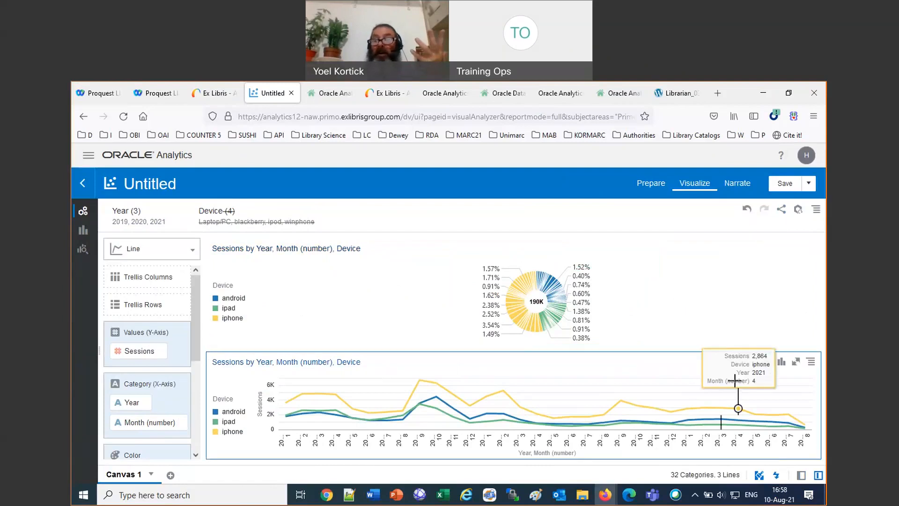
left_click_drag(666, 360, 742, 278)
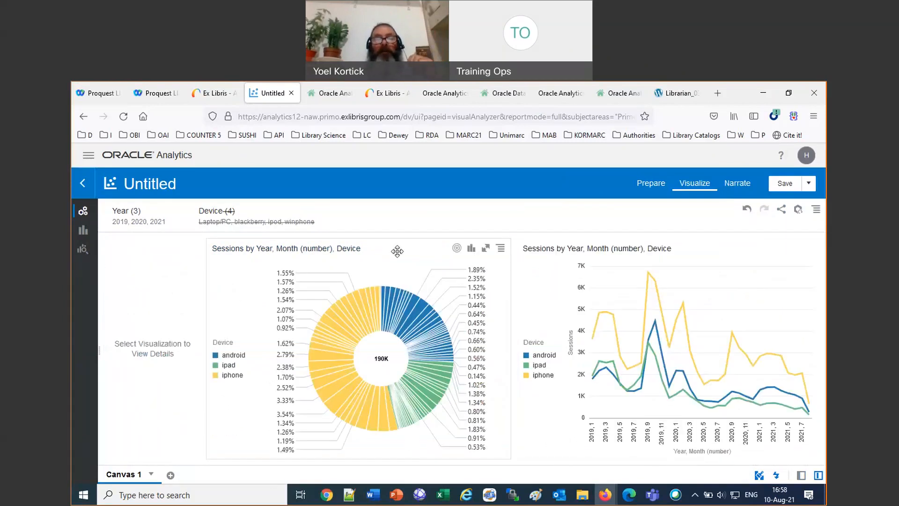
left_click_drag(401, 249, 552, 237)
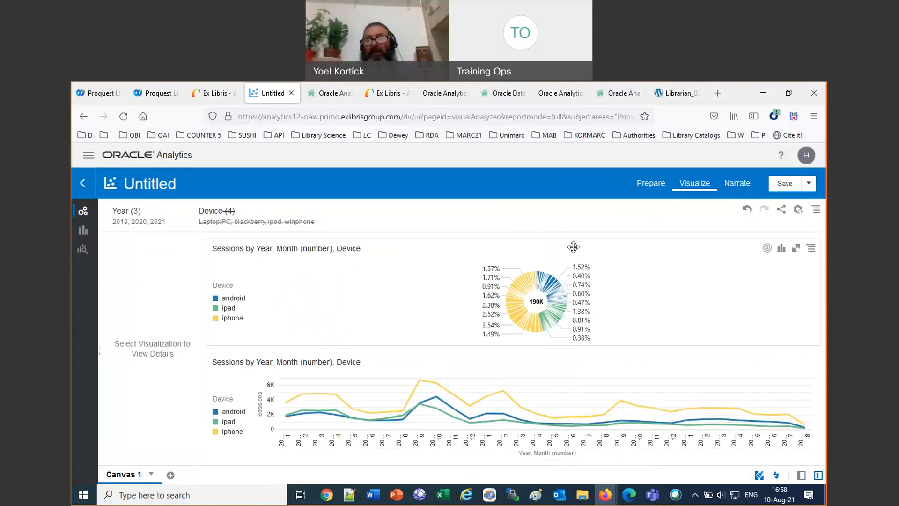
left_click_drag(573, 247, 234, 345)
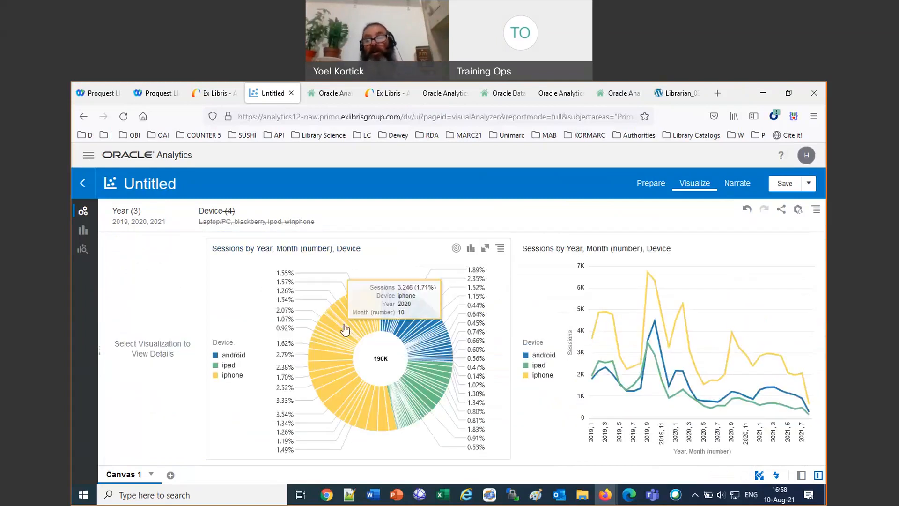
Remove Year and Month (number) from the donut chart's categories, leaving Sessions split only by Device.
left_click(353, 335)
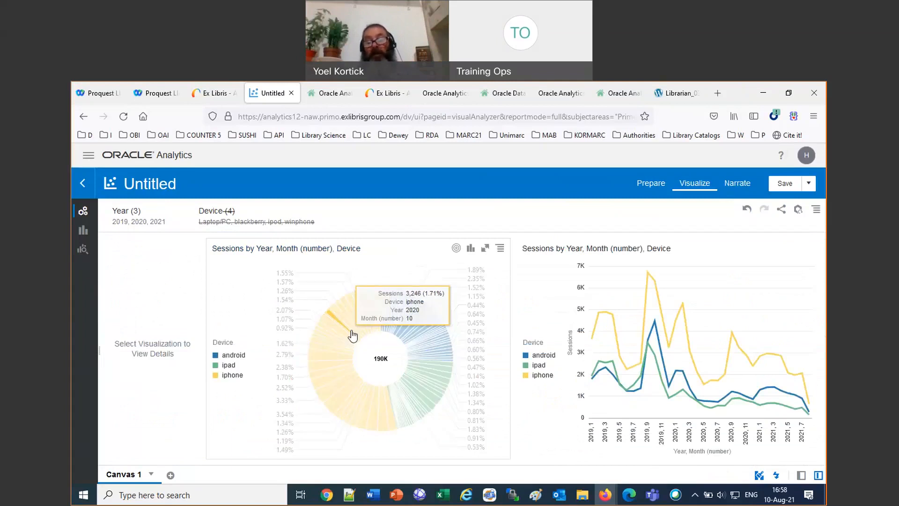
mouse_move(334, 391)
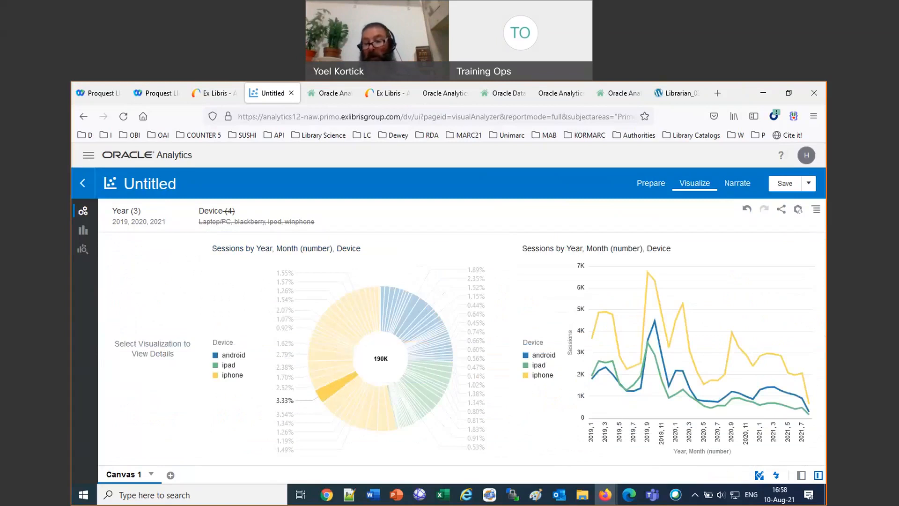
left_click(819, 475)
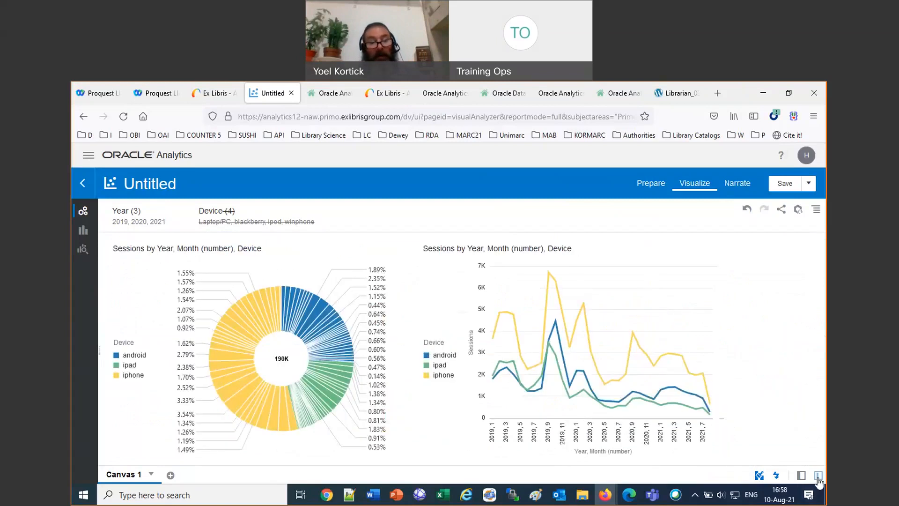
left_click(259, 406)
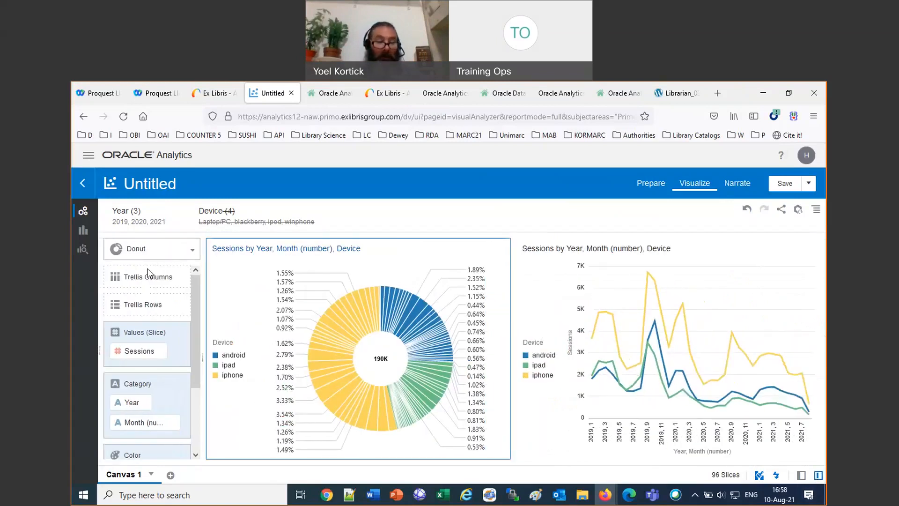
mouse_move(139, 403)
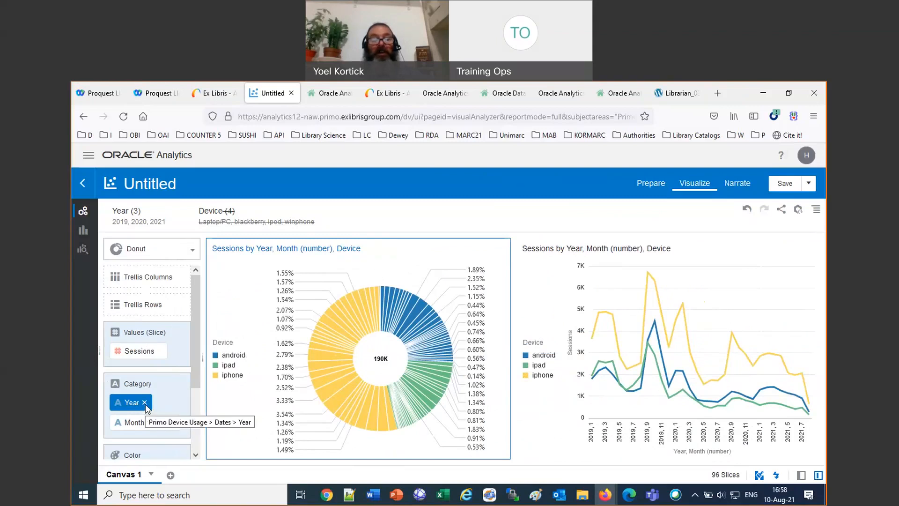
left_click(146, 403)
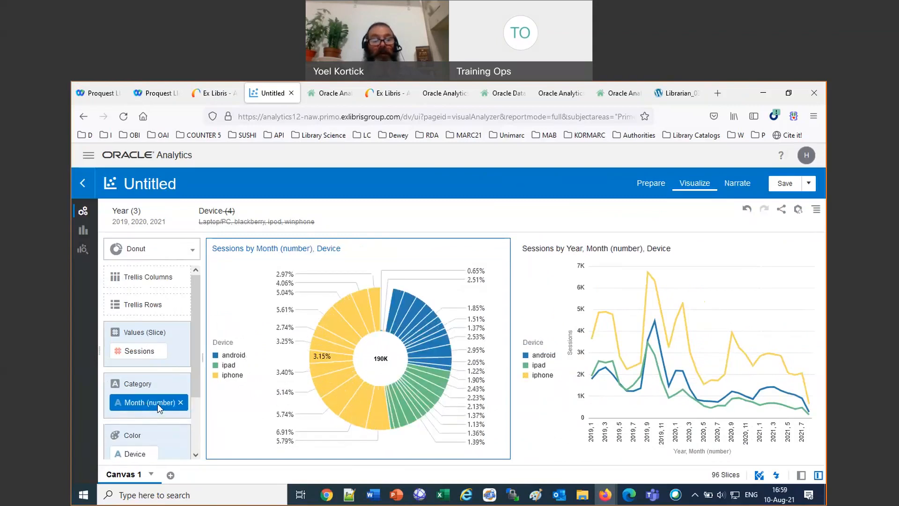
left_click(180, 403)
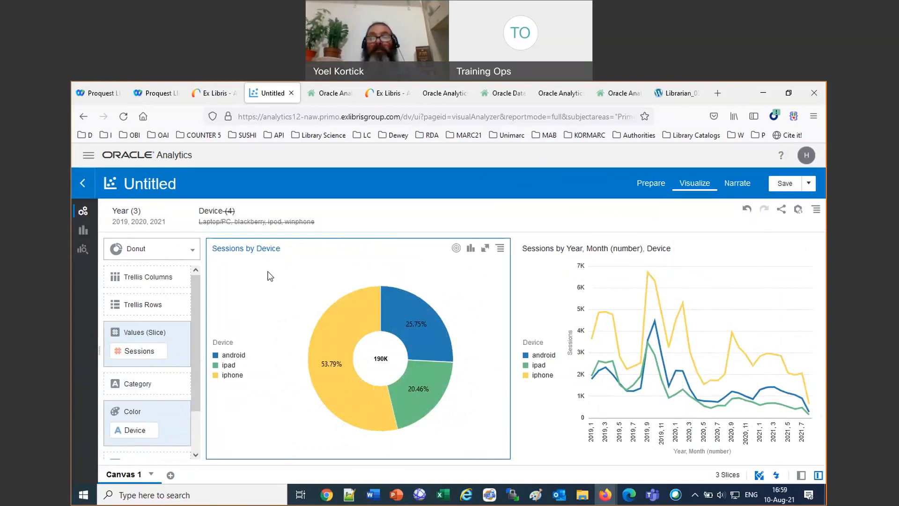
mouse_move(332, 332)
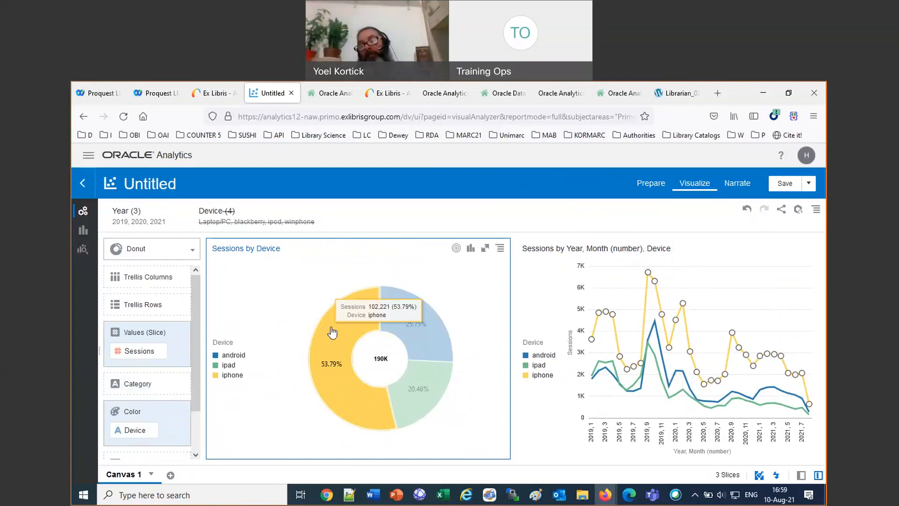
Inspect the android and ipad slices in the donut chart, then select the ipad slice to highlight its matching line in the line chart.
mouse_move(423, 347)
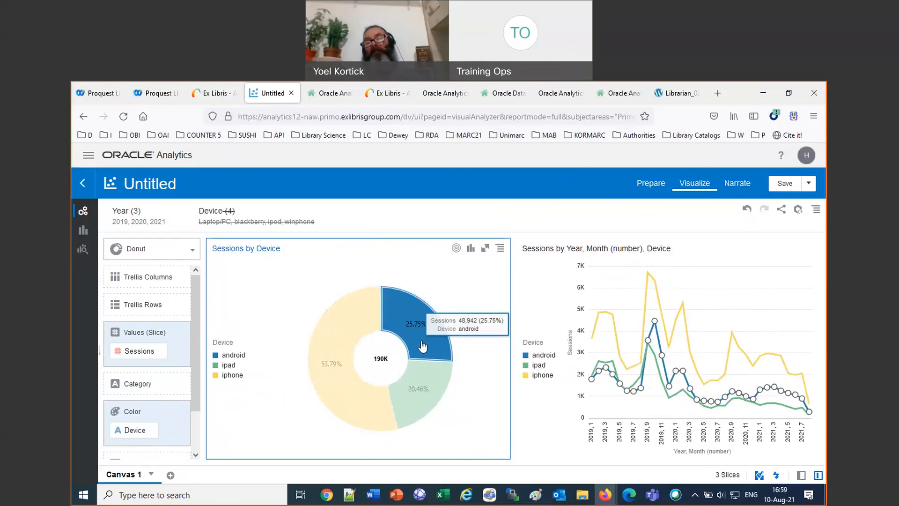
mouse_move(432, 391)
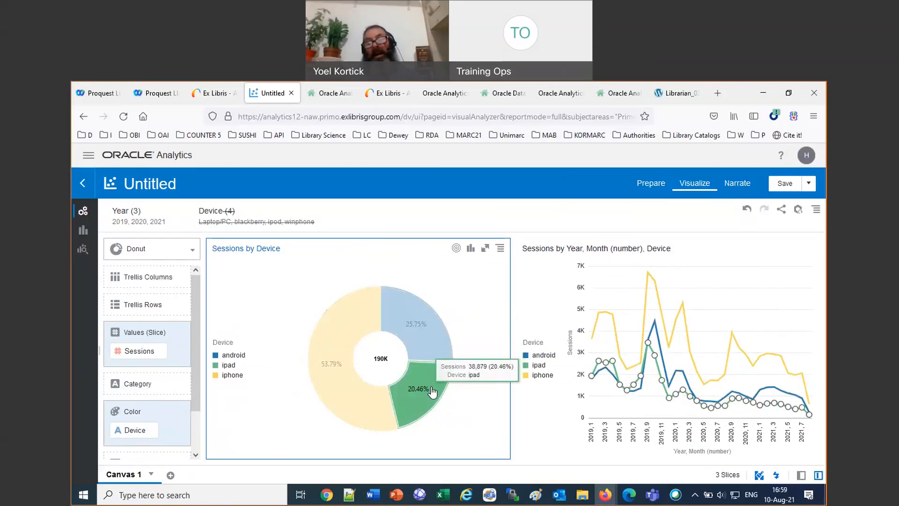
left_click(661, 299)
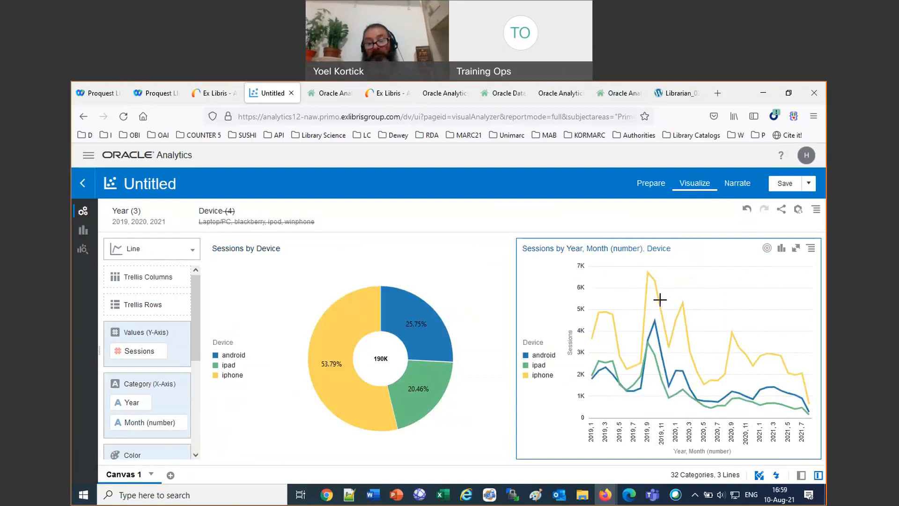
left_click(401, 406)
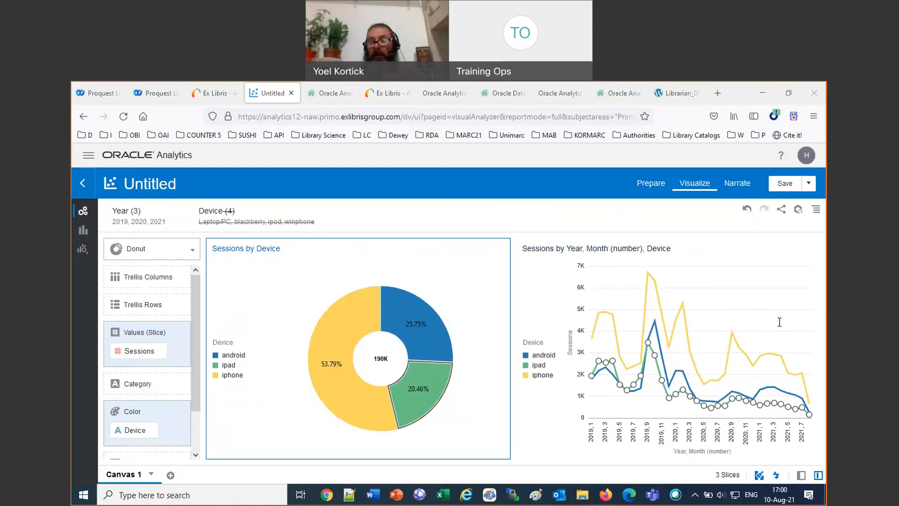
Search Google for "ex libris education webinars" in a new browser tab.
left_click(717, 92)
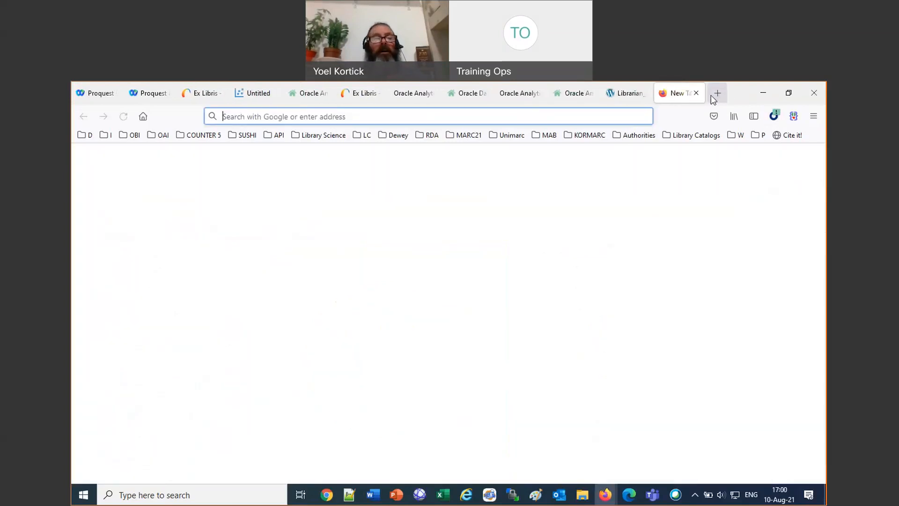
type("edcu")
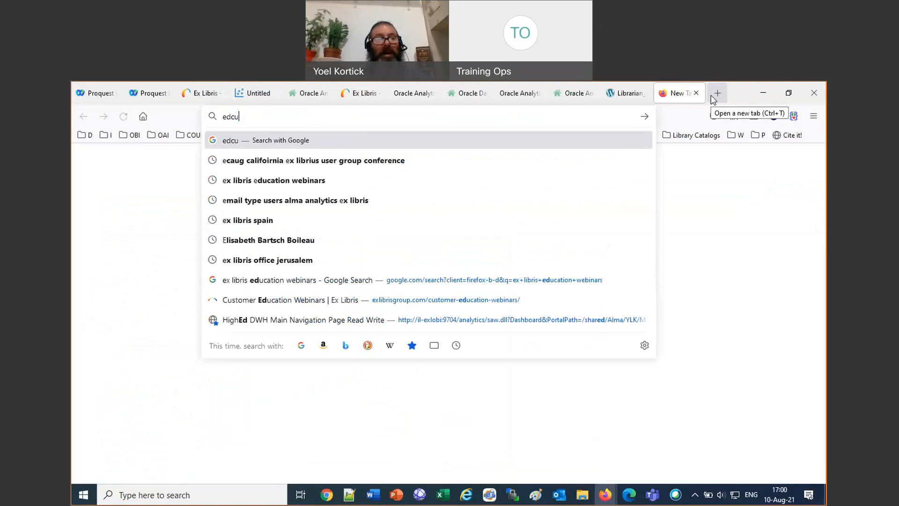
key("BackSpace")
key("BackSpace")
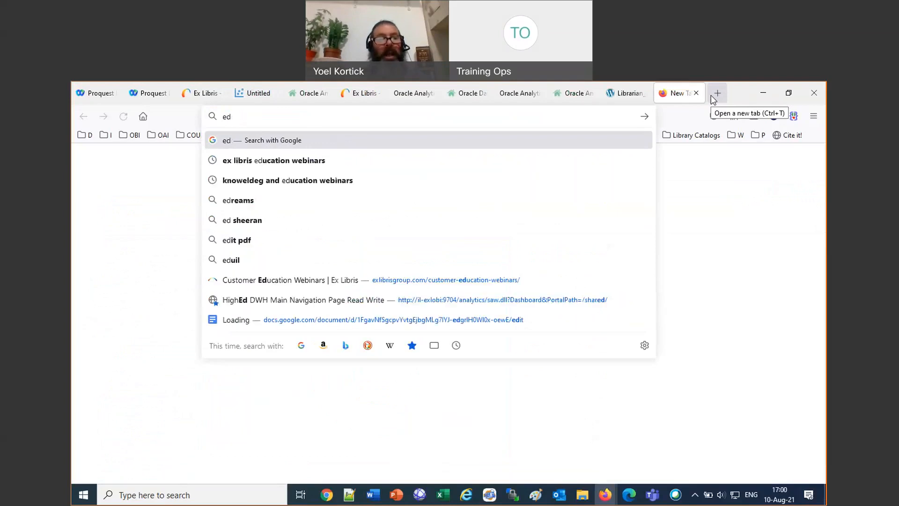
left_click(255, 167)
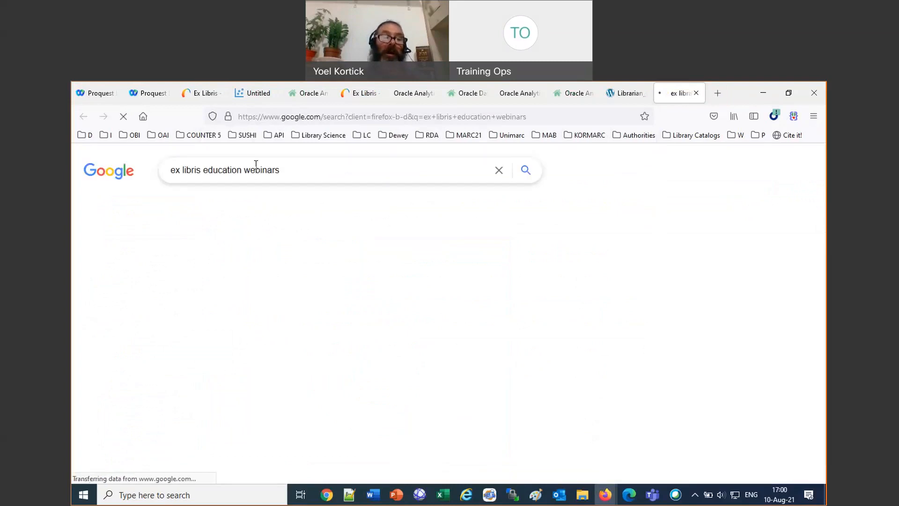
Open the Ex Libris Customer Education Webinars page and show its On-Demand webinar list.
left_click(257, 272)
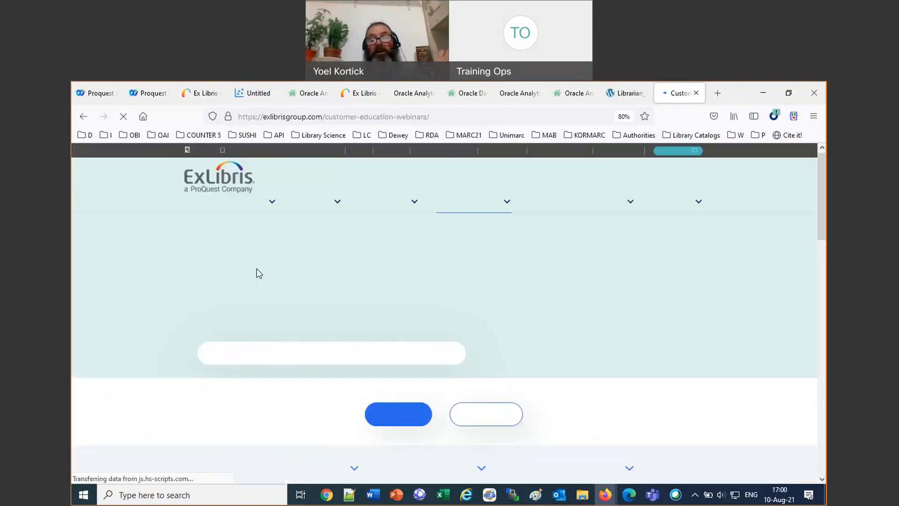
scroll(257, 271, "down", 4)
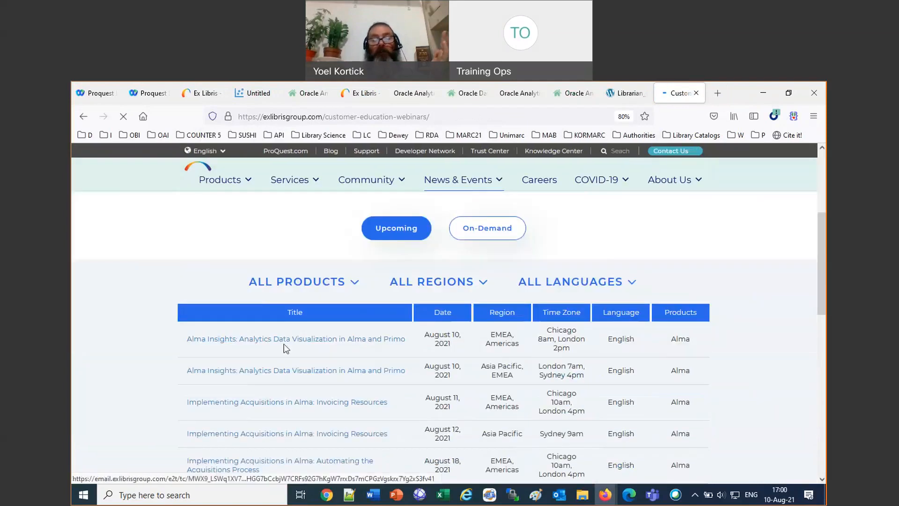
left_click(483, 230)
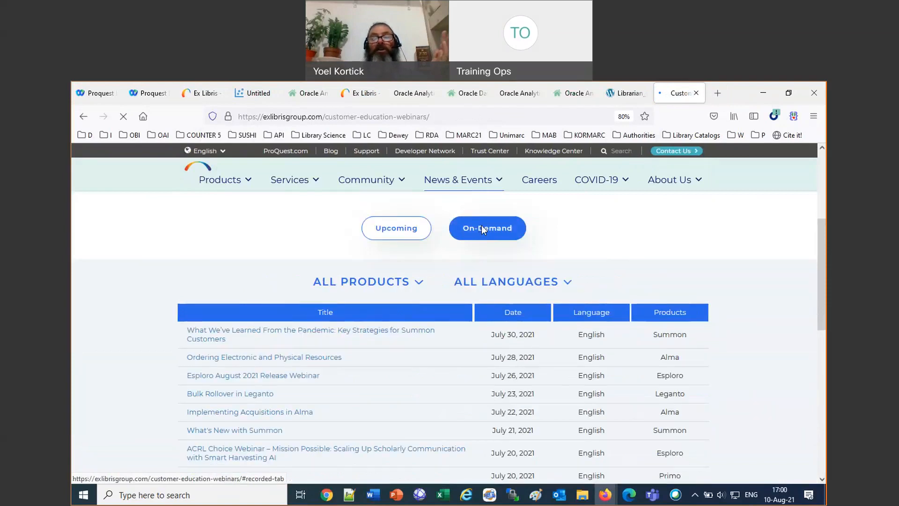